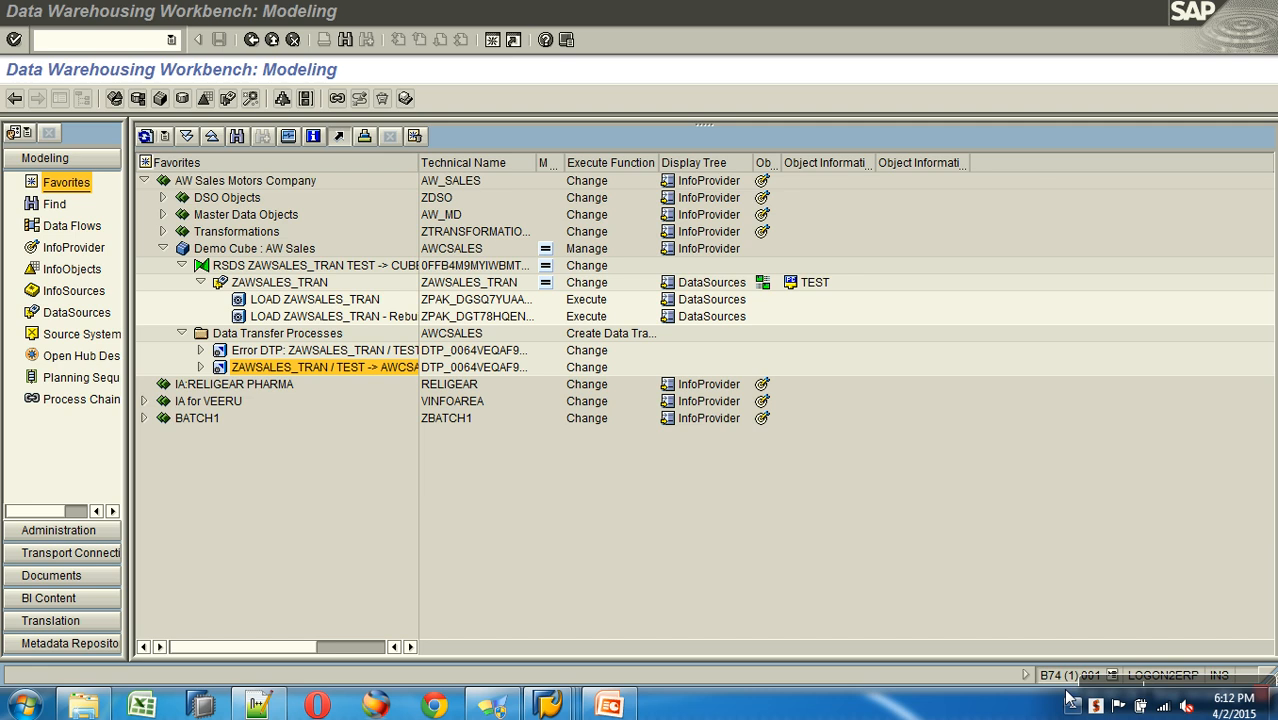
Widen the Favorites column and collapse the RSDS ZAWSALES_TRAN transformation and Data Transfer Processes nodes under Demo Cube : AW Sales.
drag(421, 163, 524, 163)
click(182, 266)
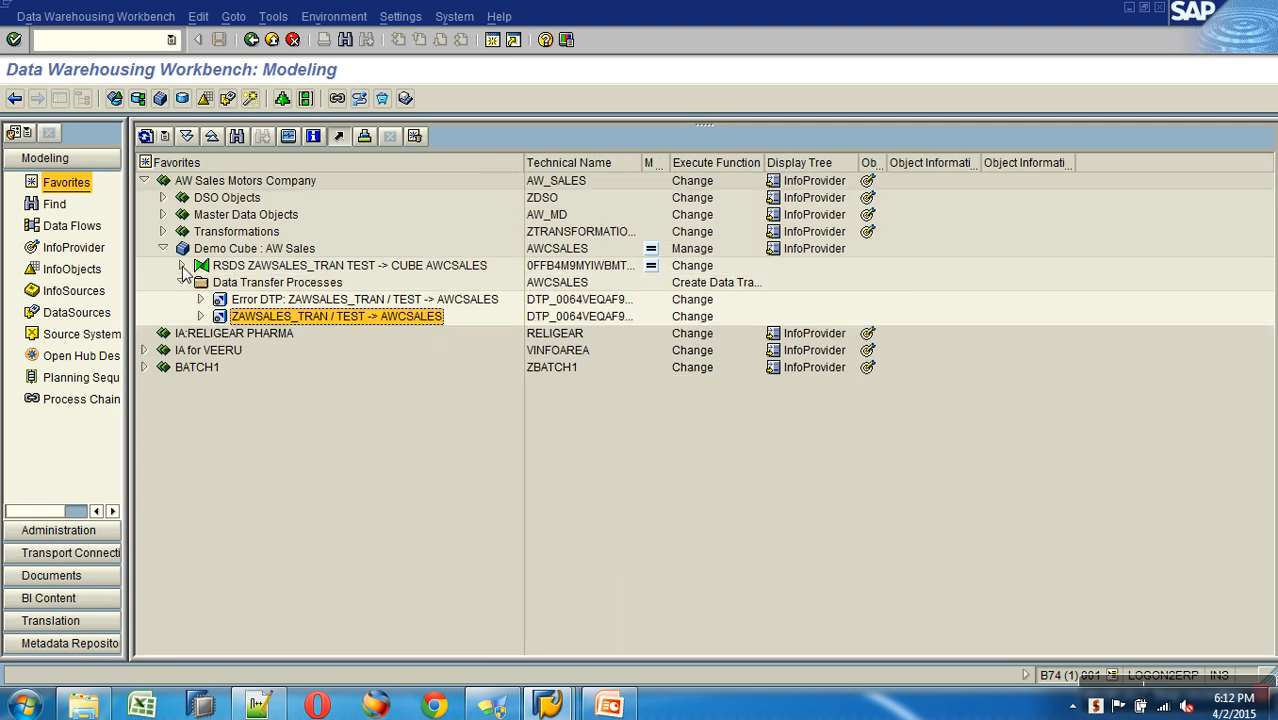
click(182, 283)
Select Demo Cube : AW Sales, expand the DSO Objects InfoArea and select the ZO_SALES object in it.
click(270, 249)
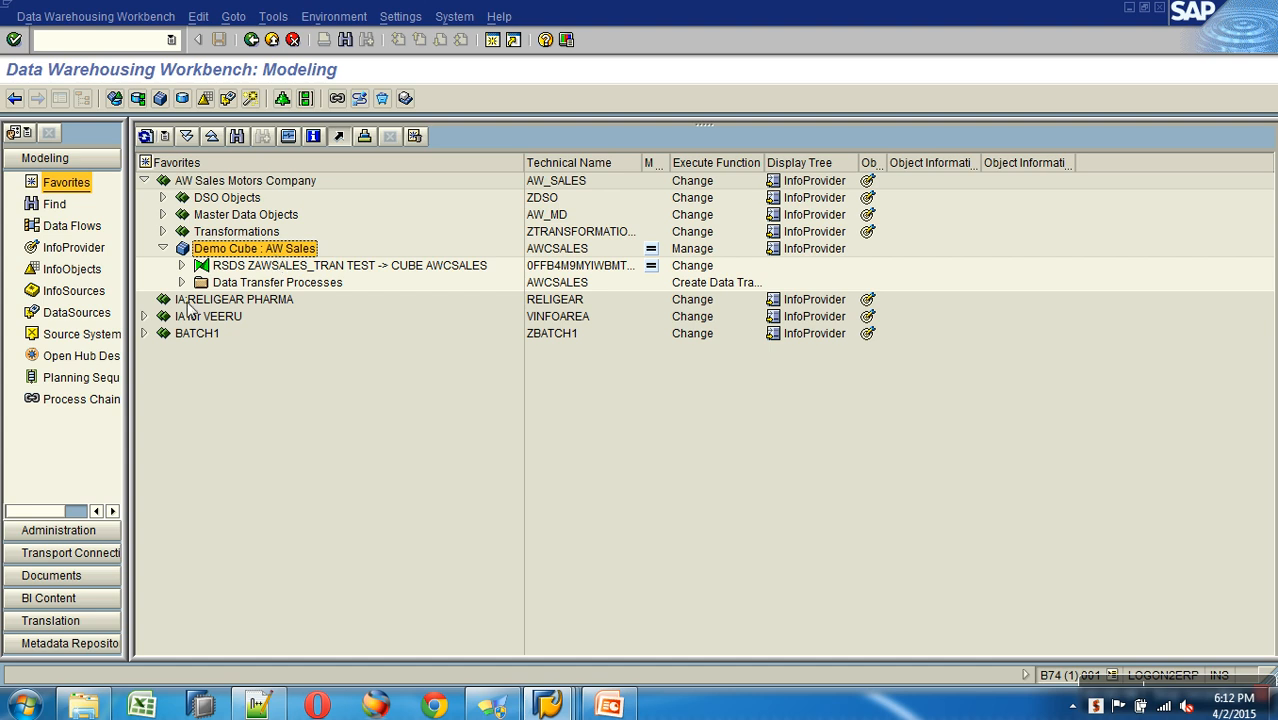
click(162, 198)
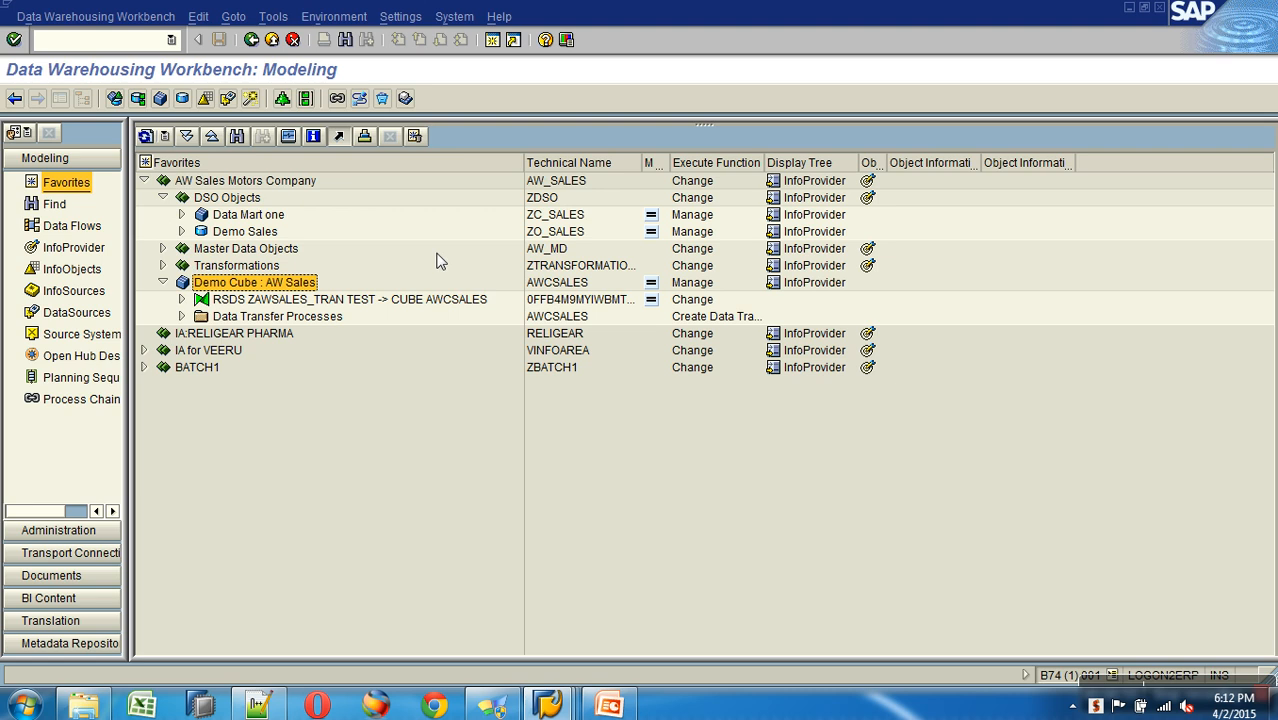
click(548, 236)
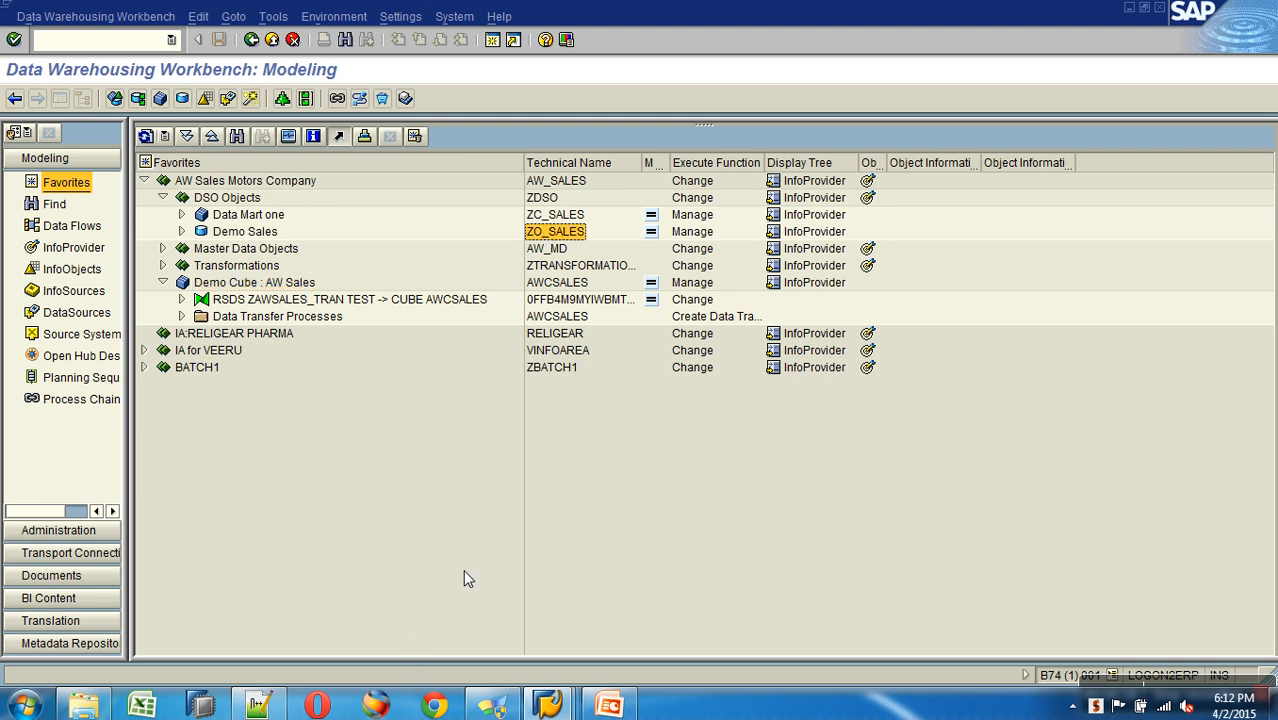
Switch to Notepad++ and complete the first line as "-- BEx [Business Explorer]".
click(258, 706)
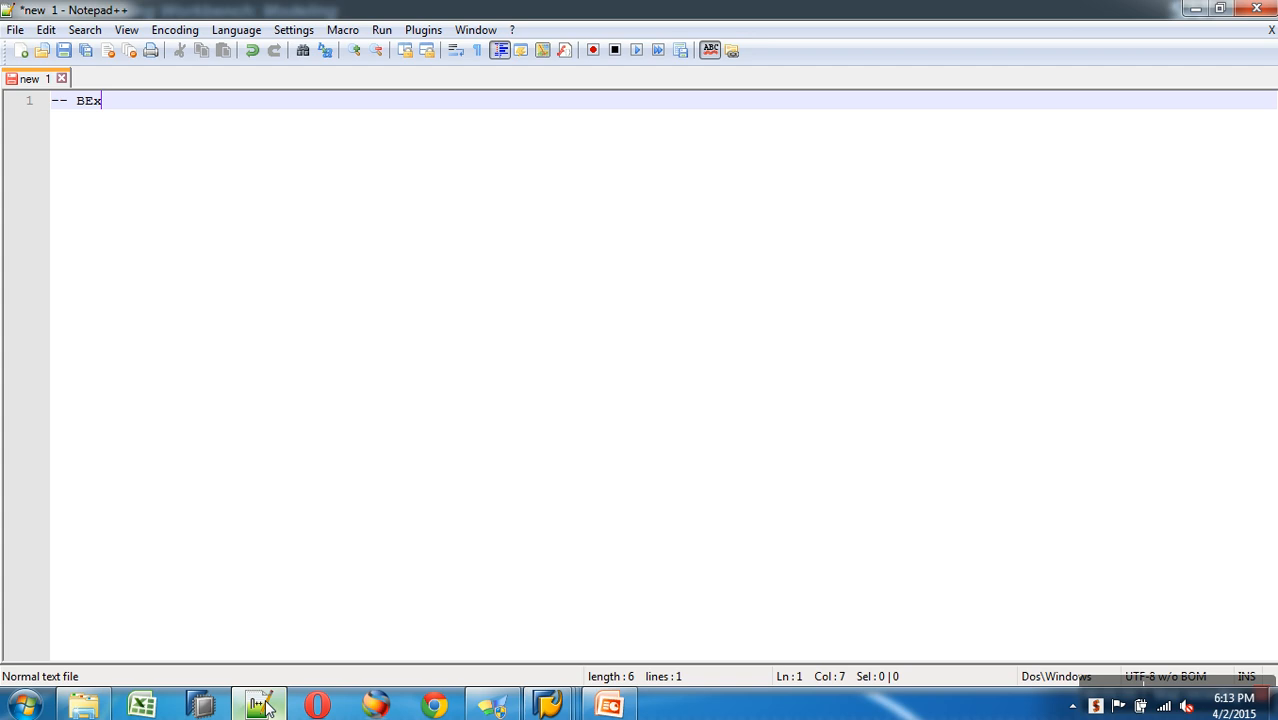
text([B)
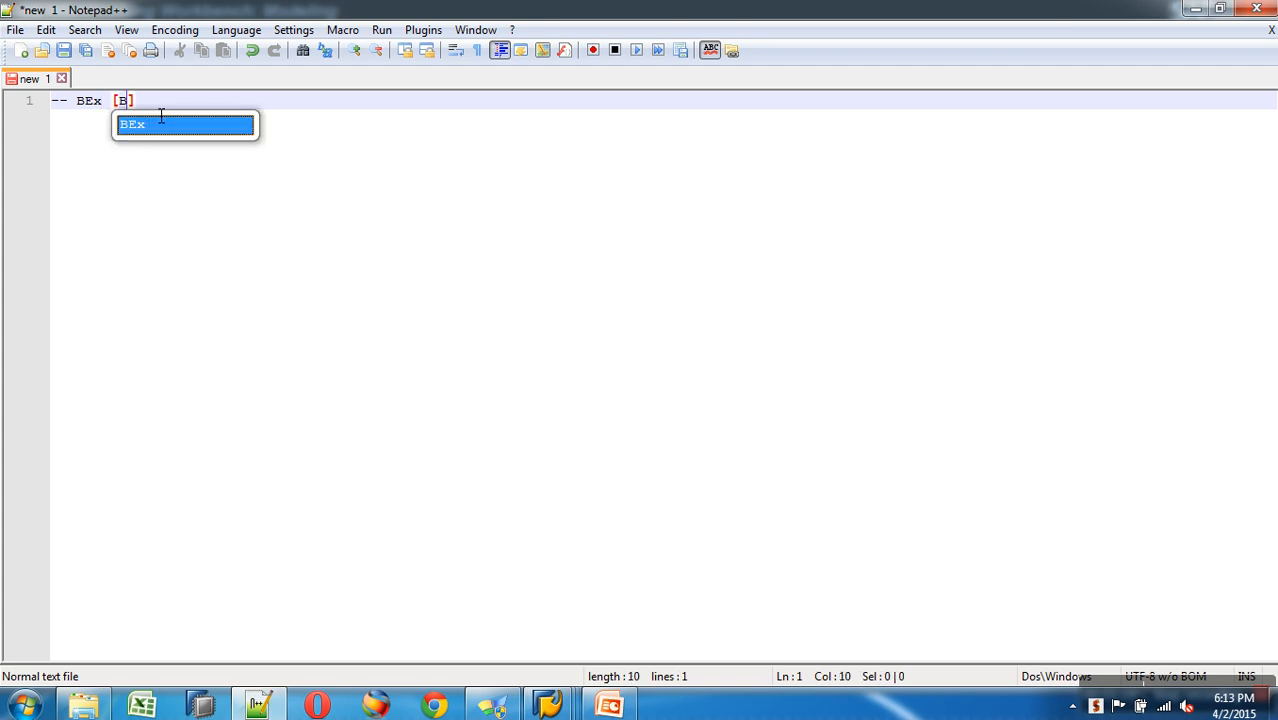
text(usiness )
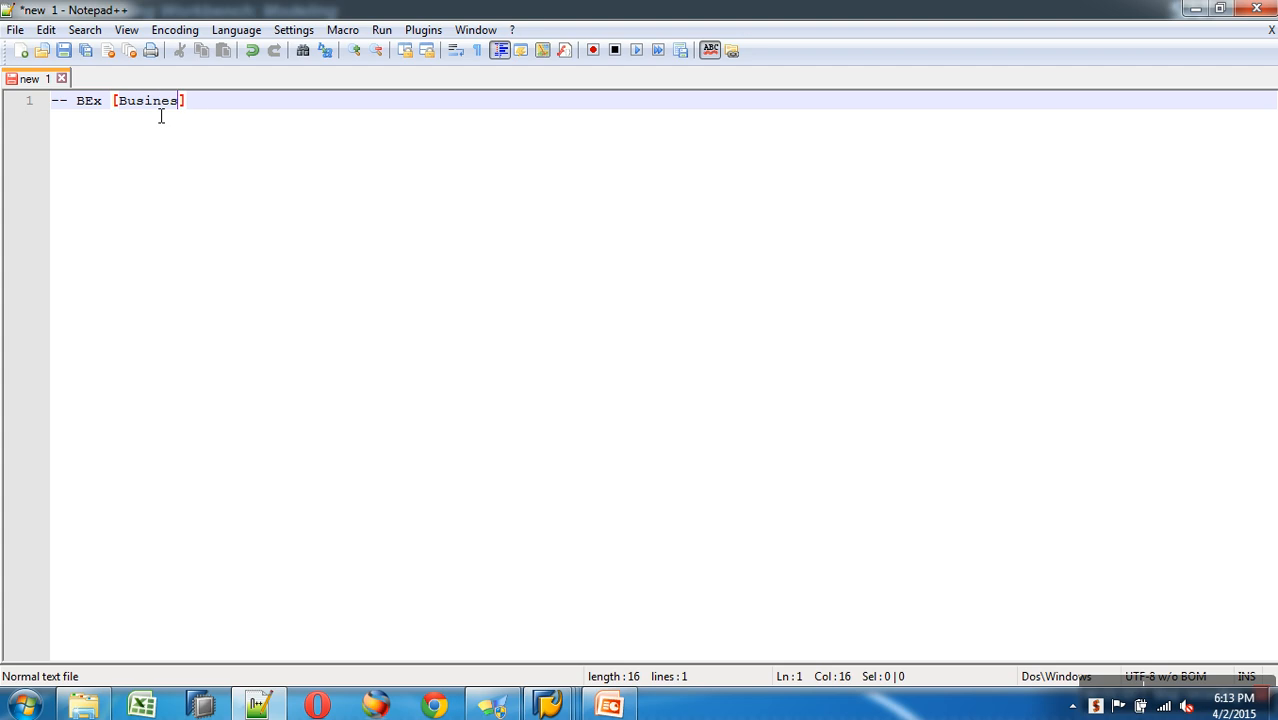
text(Explorer)
click(330, 117)
Underline the heading with a row of dashes matching its length on the second line.
key(Return)
text(-)
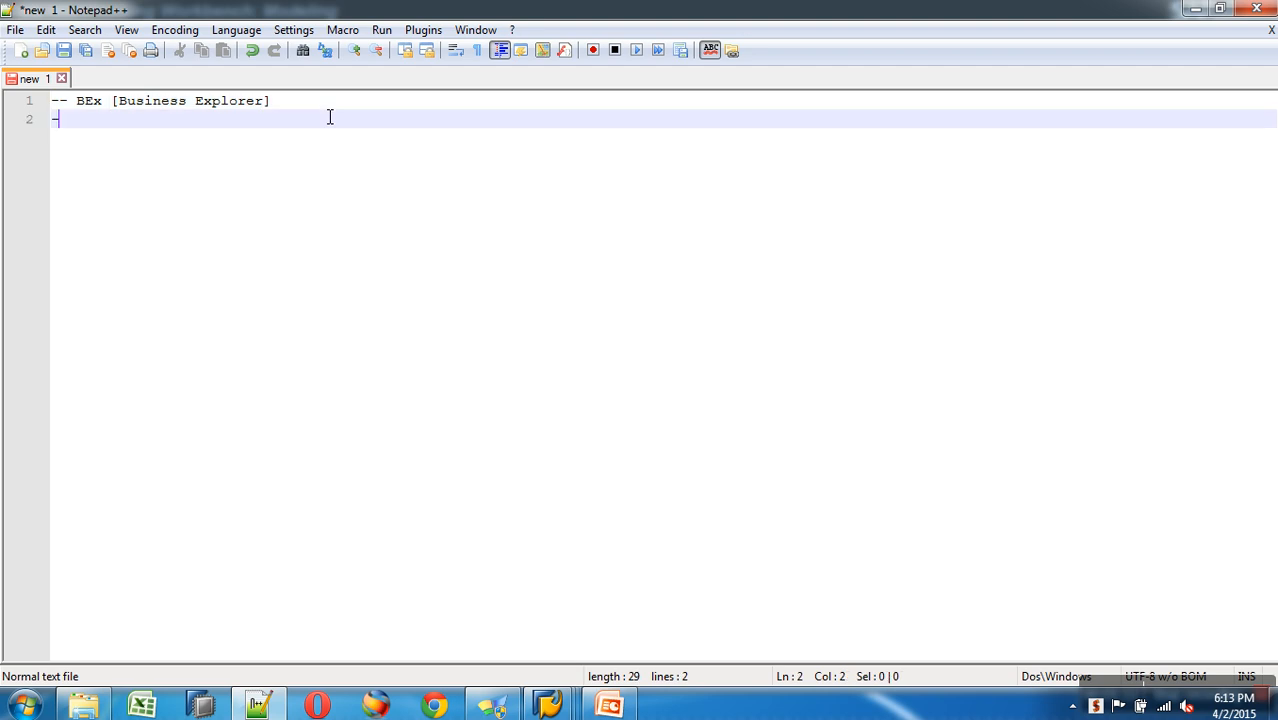
text(-----------------------)
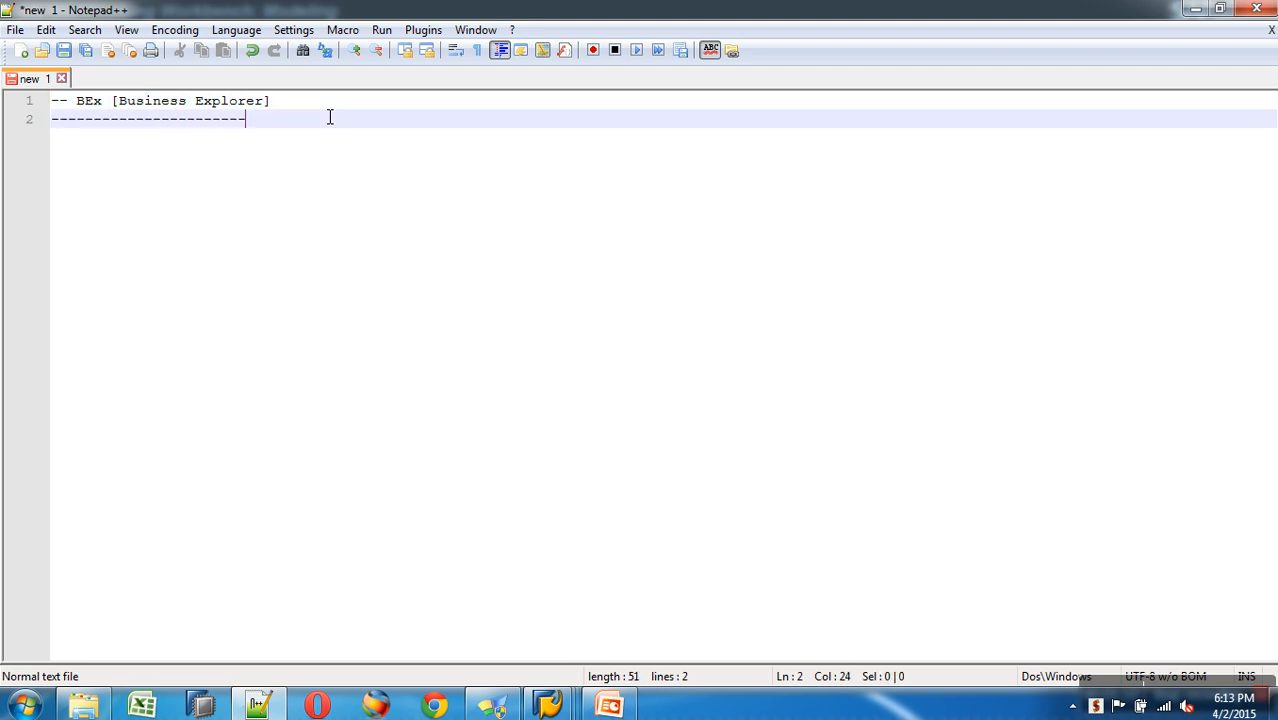
text(---)
key(BackSpace)
Add the first list item "1. BEx Query Designer:" below the dashed line.
key(Return)
text(1.)
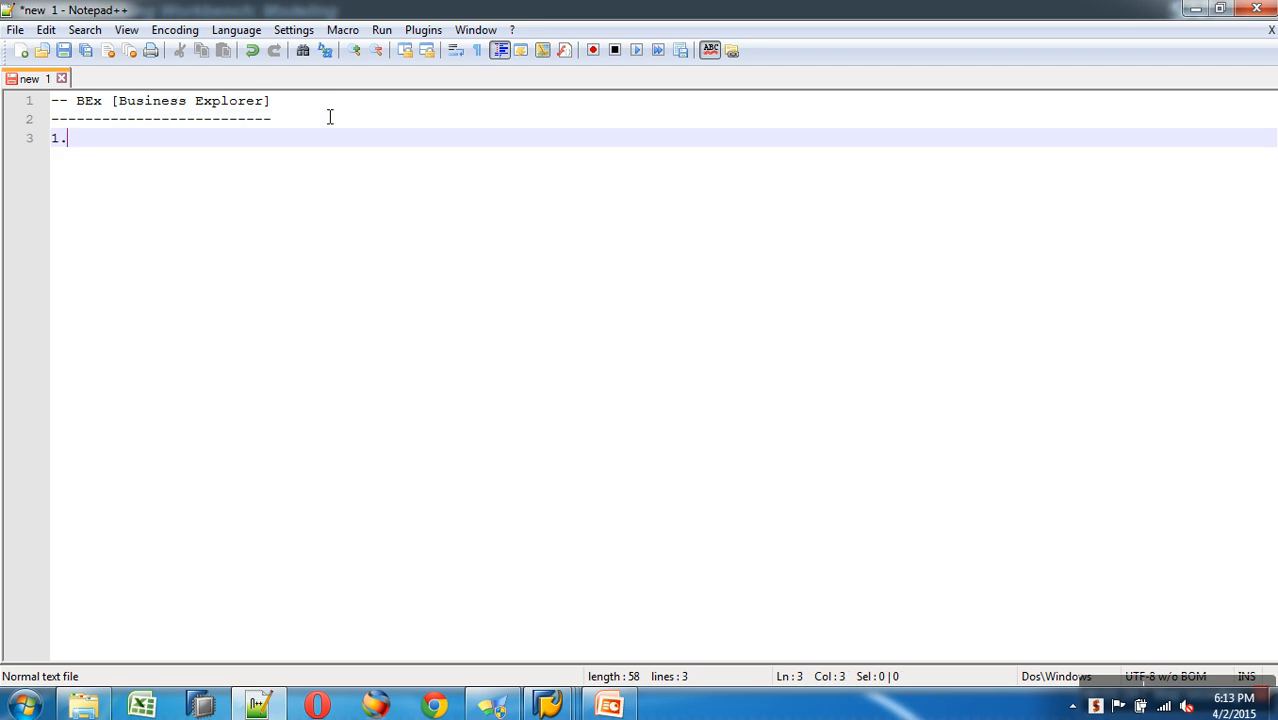
text( BEx Query D)
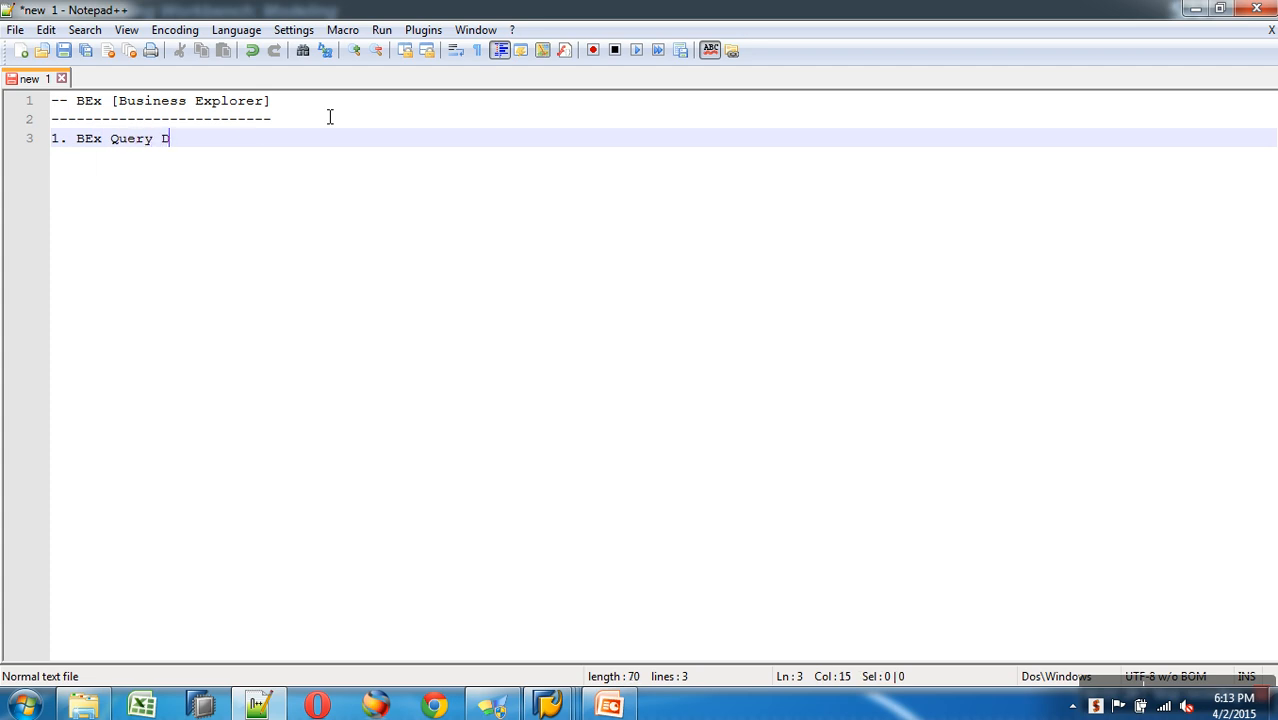
text(esigner)
key(Return)
text(2.)
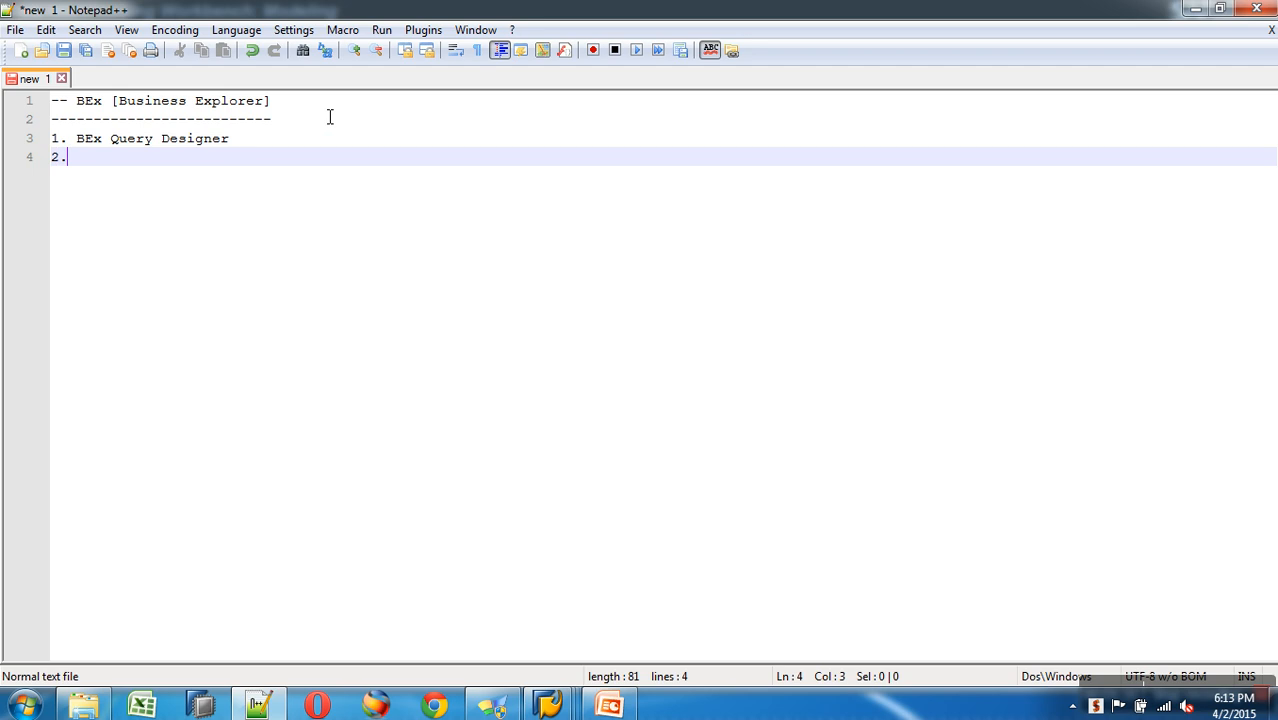
key(BackSpace)
key(BackSpace)
key(BackSpace)
click(331, 146)
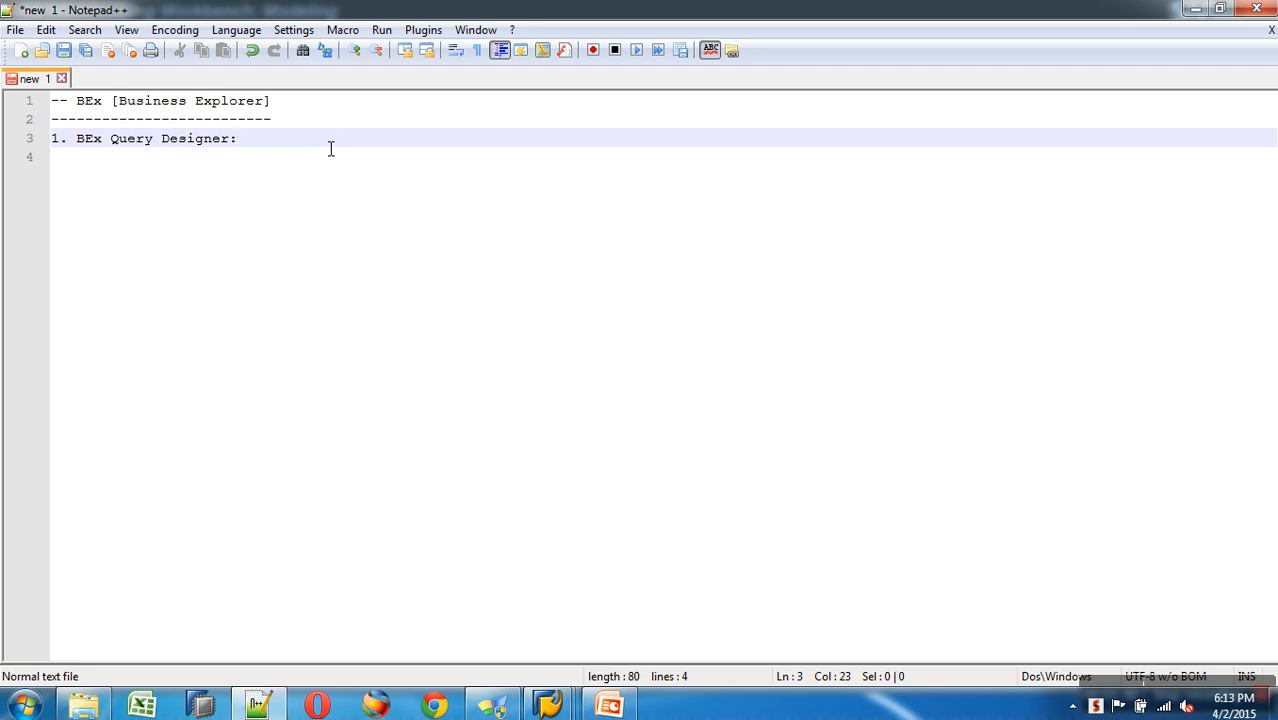
text(:)
Add the indented description "To design a BEx query." beneath the BEx Query Designer item.
key(Return)
key(Tab)
key(Tab)
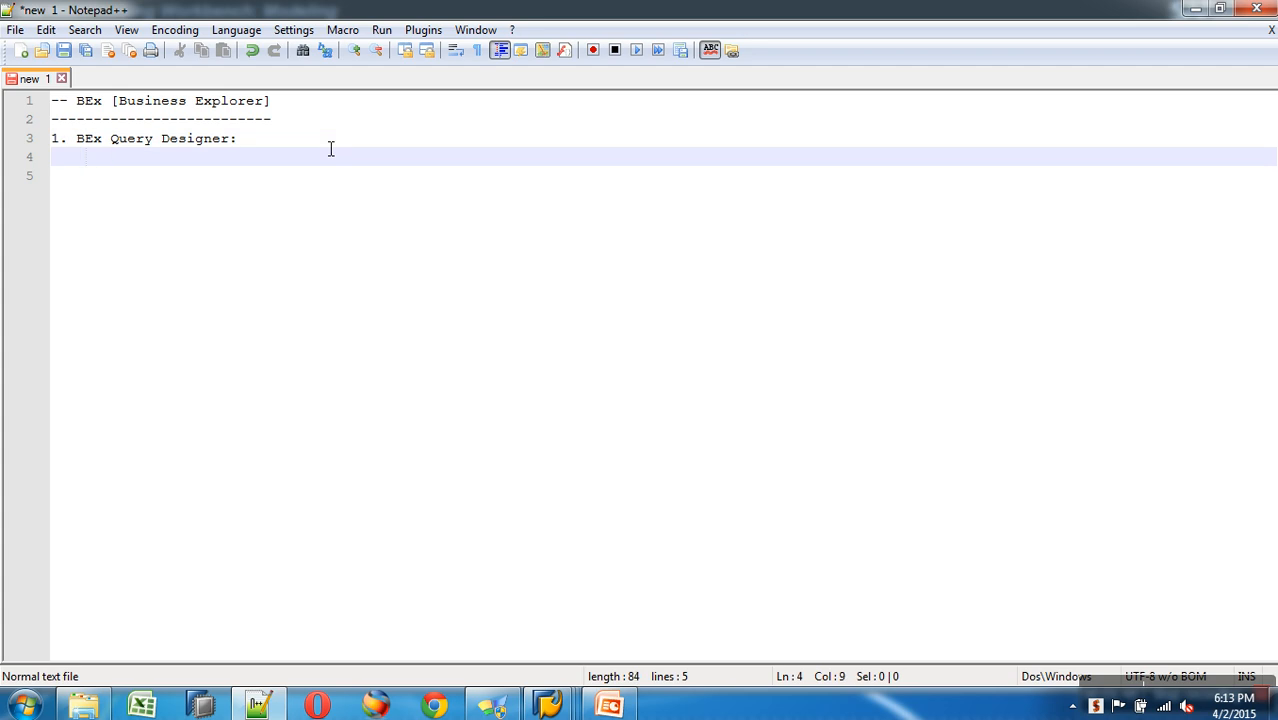
text(To design a Bex)
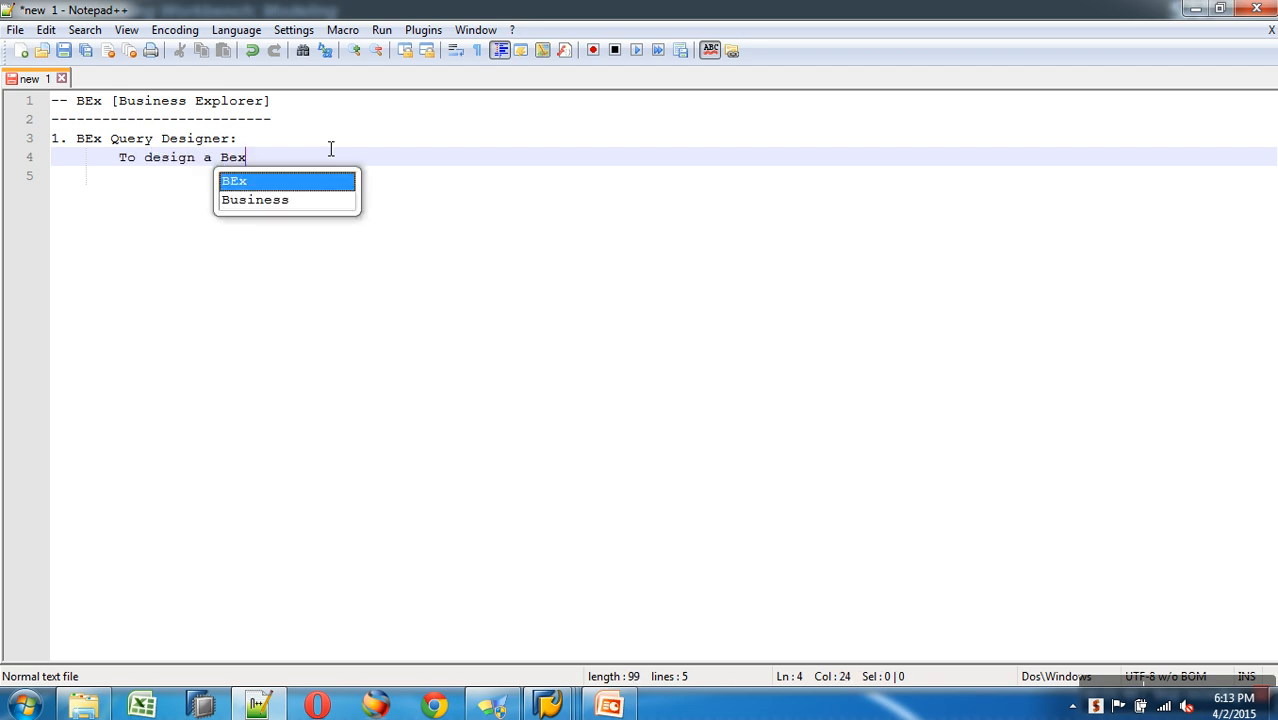
key(BackSpace)
key(BackSpace)
key(BackSpace)
text(E)
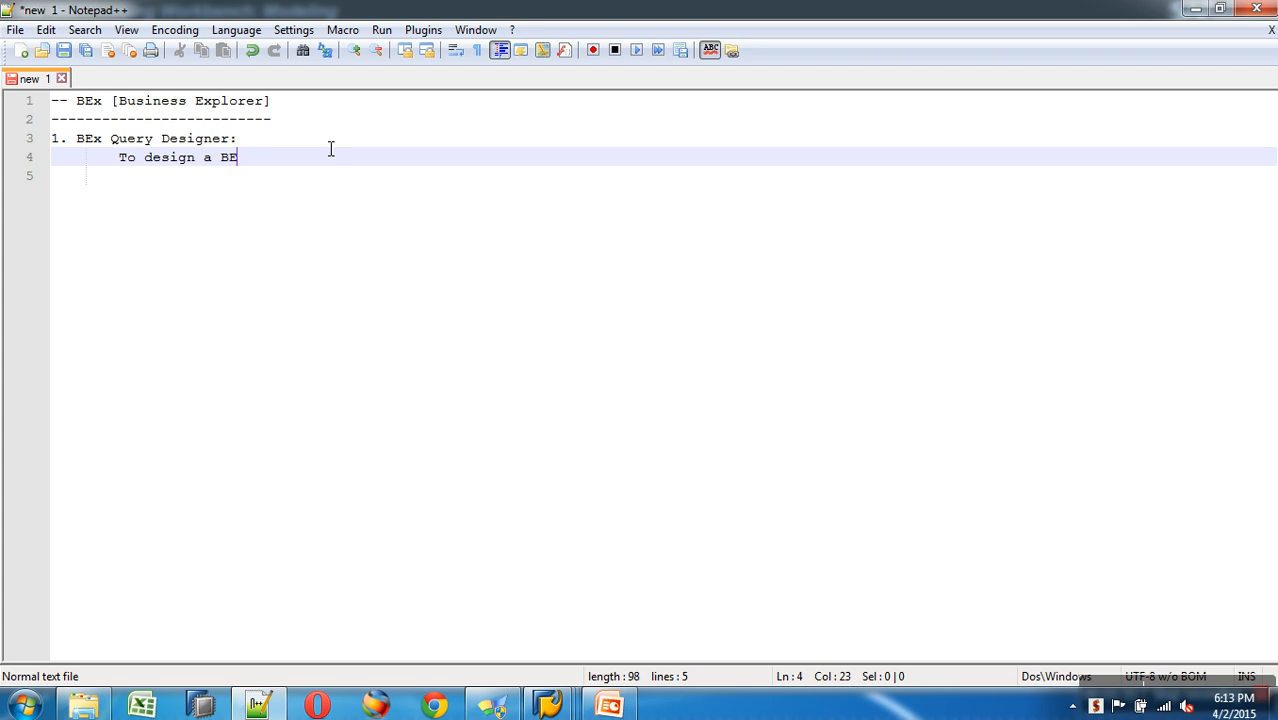
text(x query)
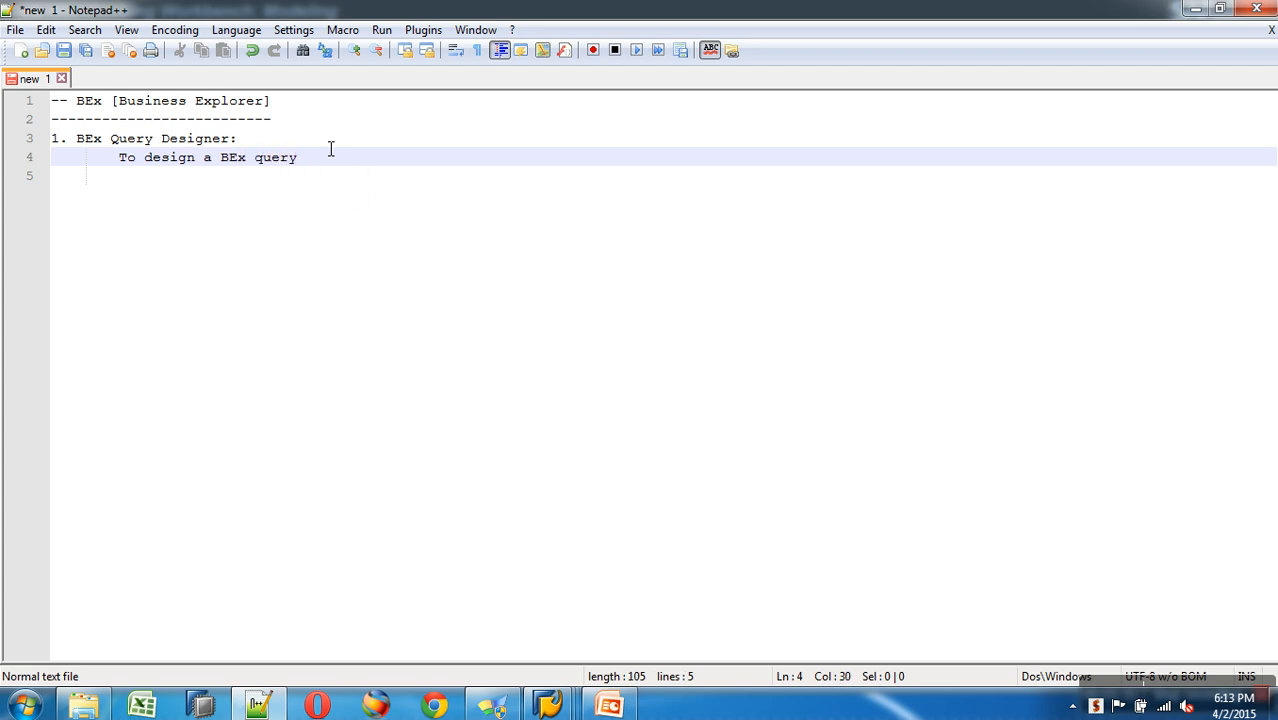
text(.)
key(Return)
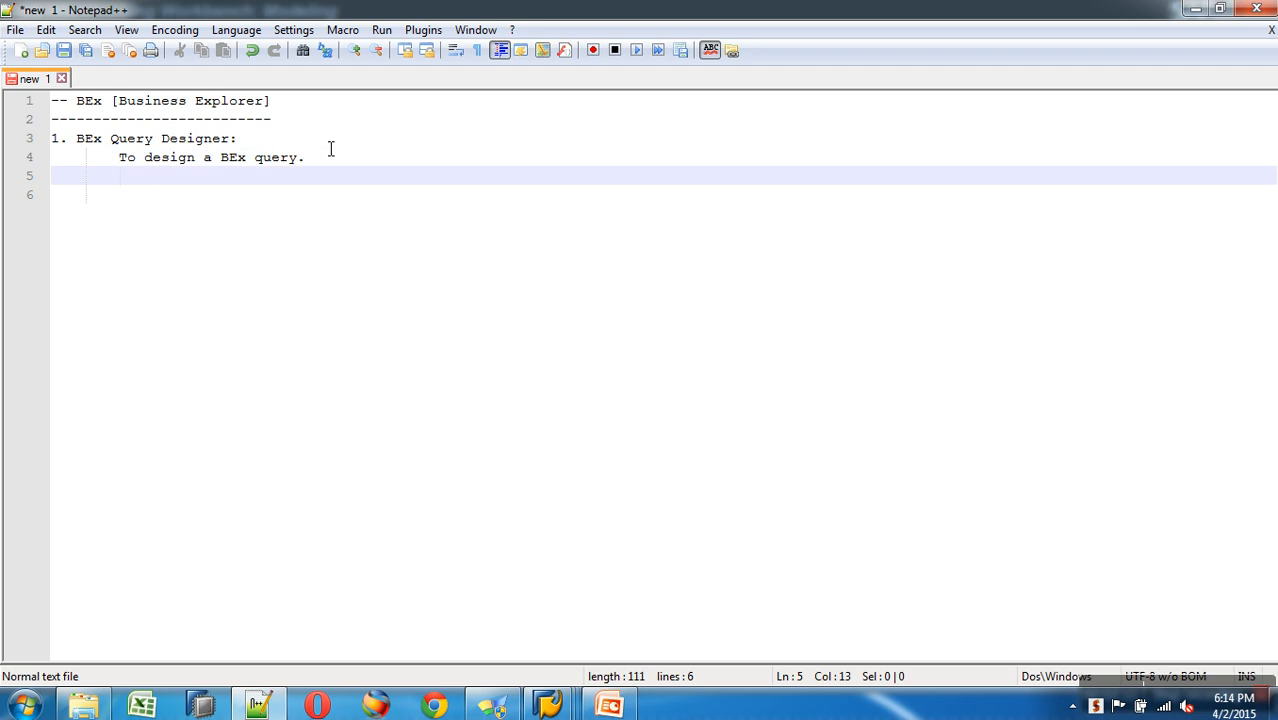
Remove the blank line and append "(Question put on to the backend)." to the BEx Query Designer description.
key(BackSpace)
key(BackSpace)
key(BackSpace)
key(BackSpace)
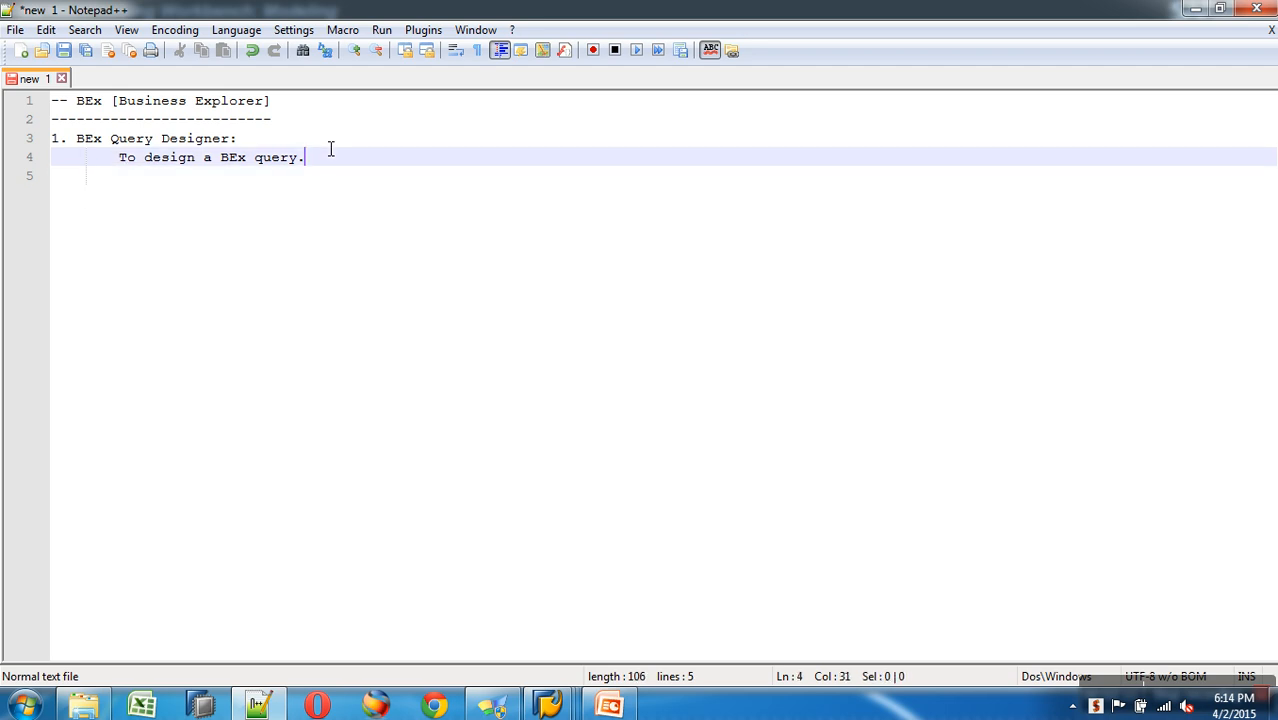
text((Quest)
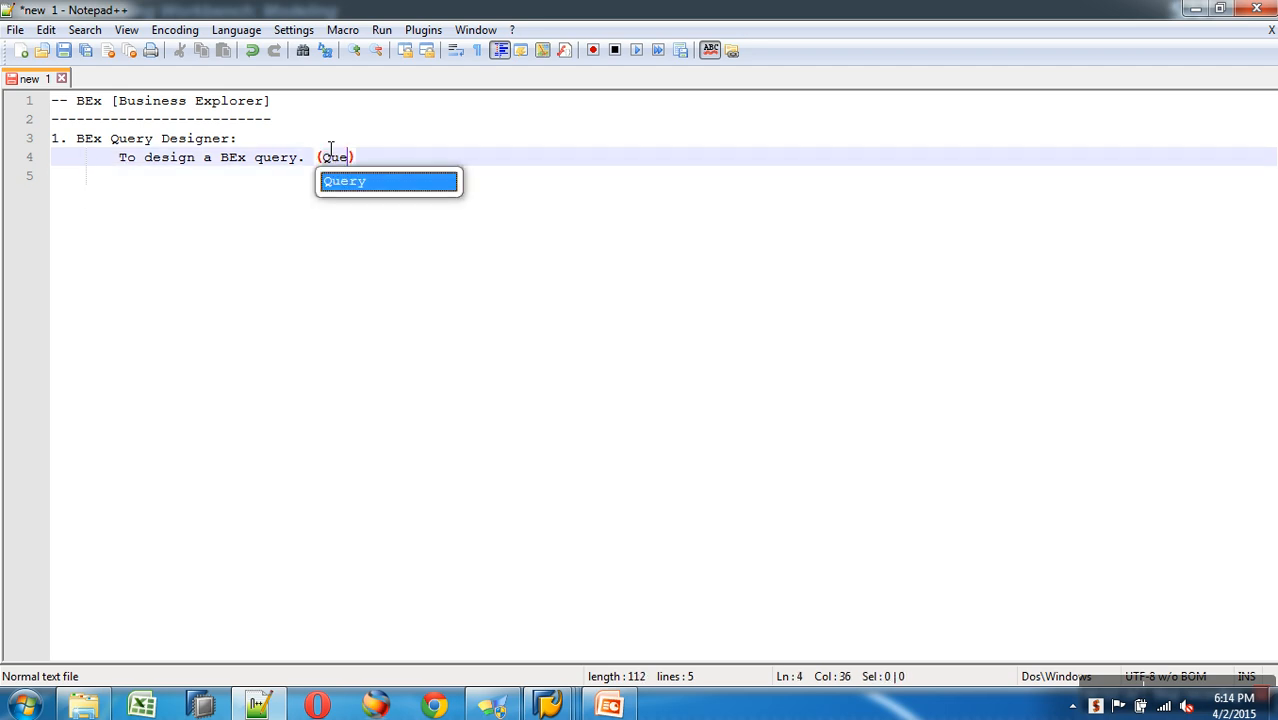
text(ion put )
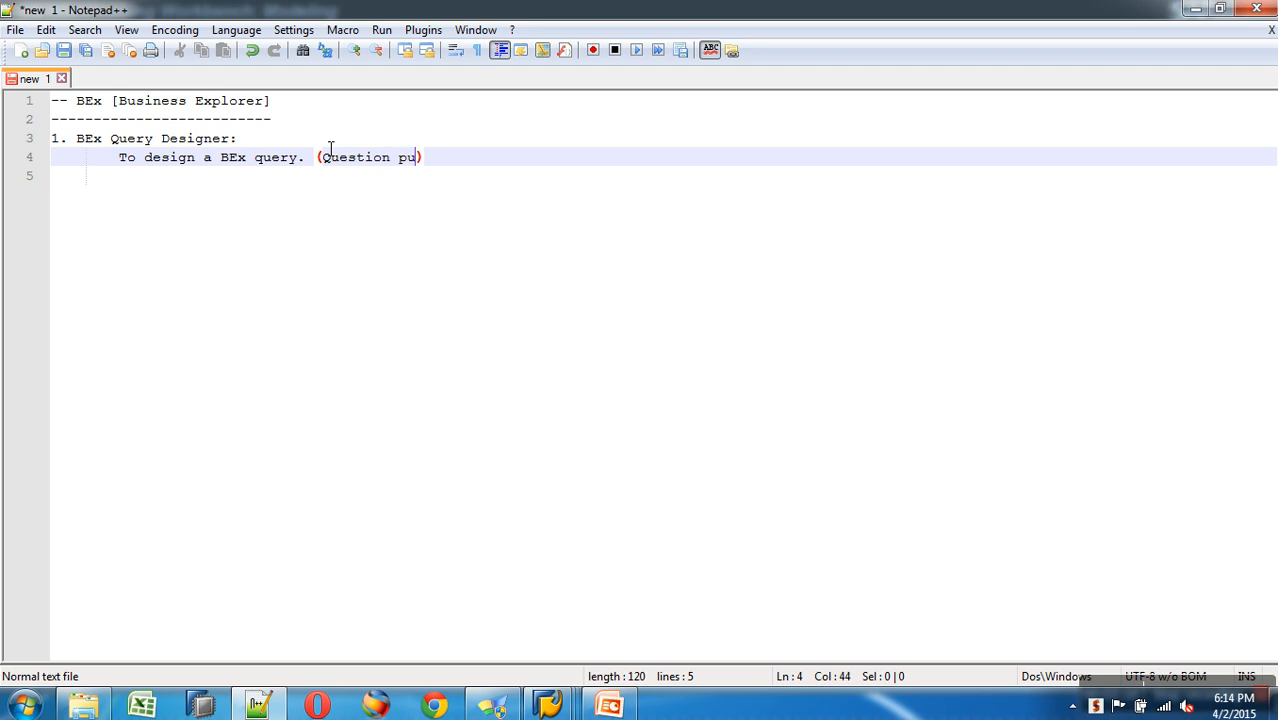
text(on to the data)
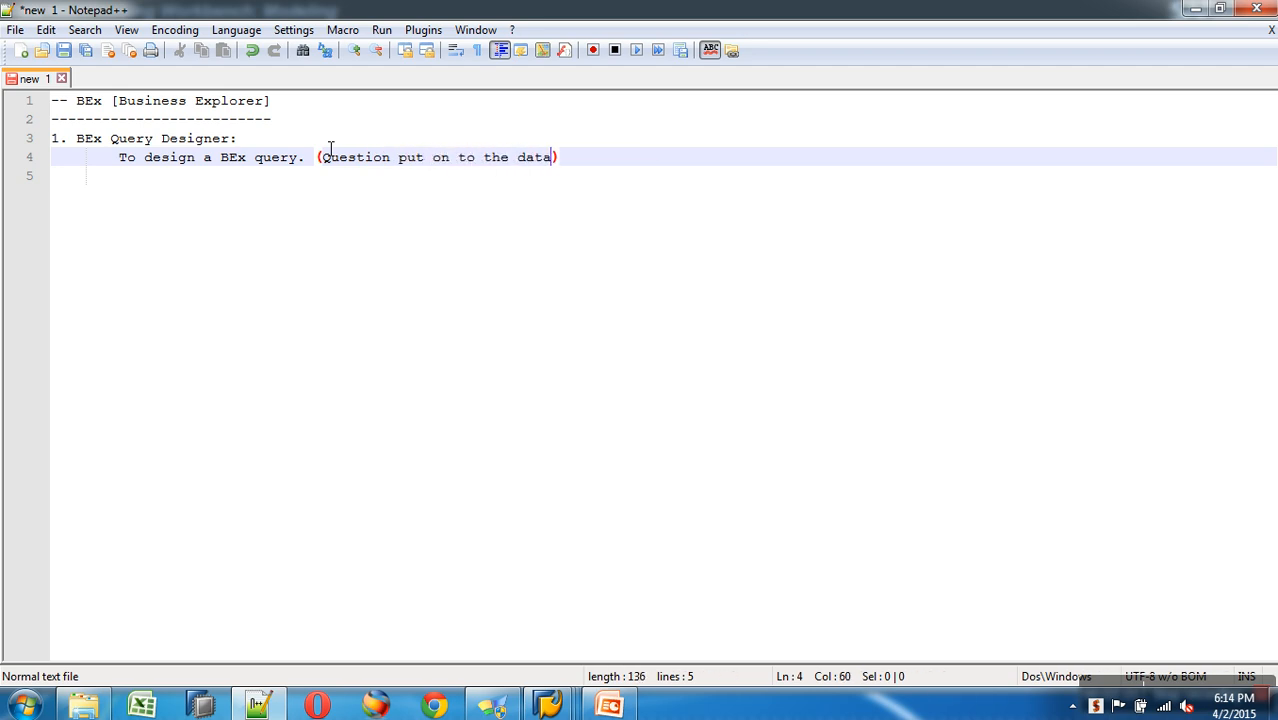
key(BackSpace)
key(BackSpace)
key(BackSpace)
key(BackSpace)
text(backend).)
Leave a blank line and add the second list item "2. BEx Analyzer:" at the start of the line.
key(Return)
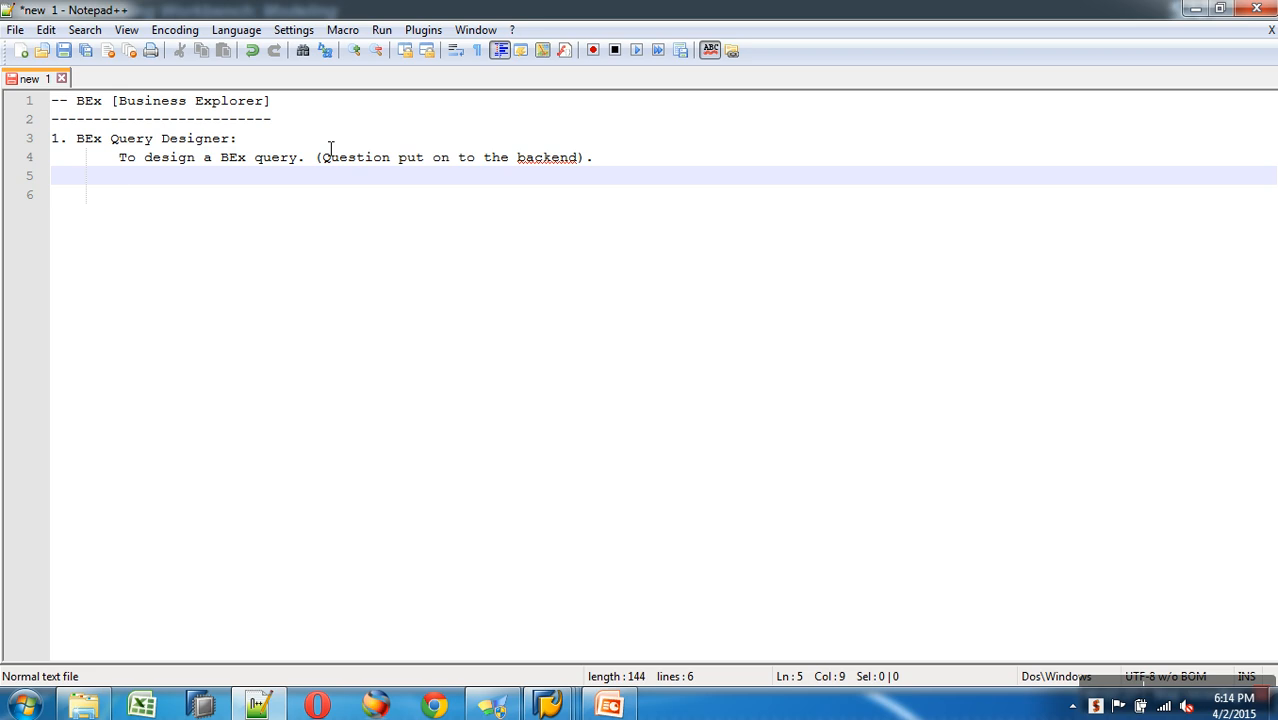
key(Return)
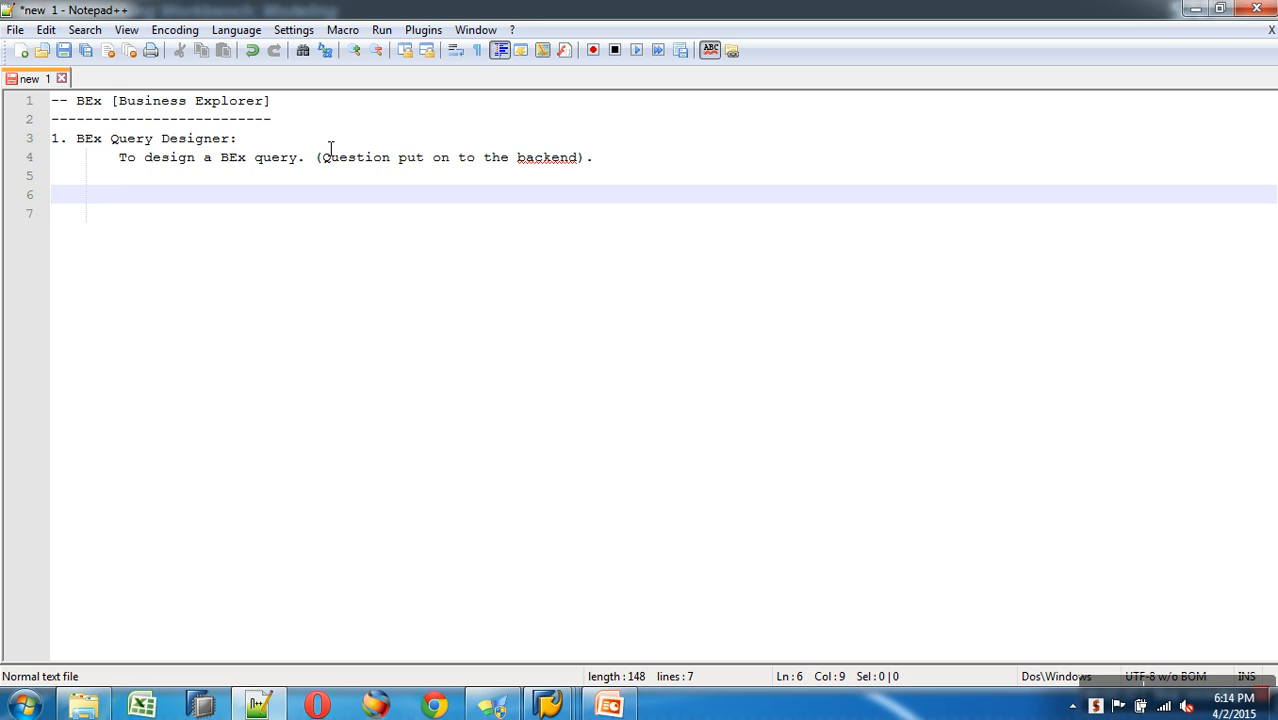
key(Home)
text(2. BEx Analyzer:)
Add the indented line "Ms-Excel + Add-on Components" beneath the BEx Analyzer item.
key(Return)
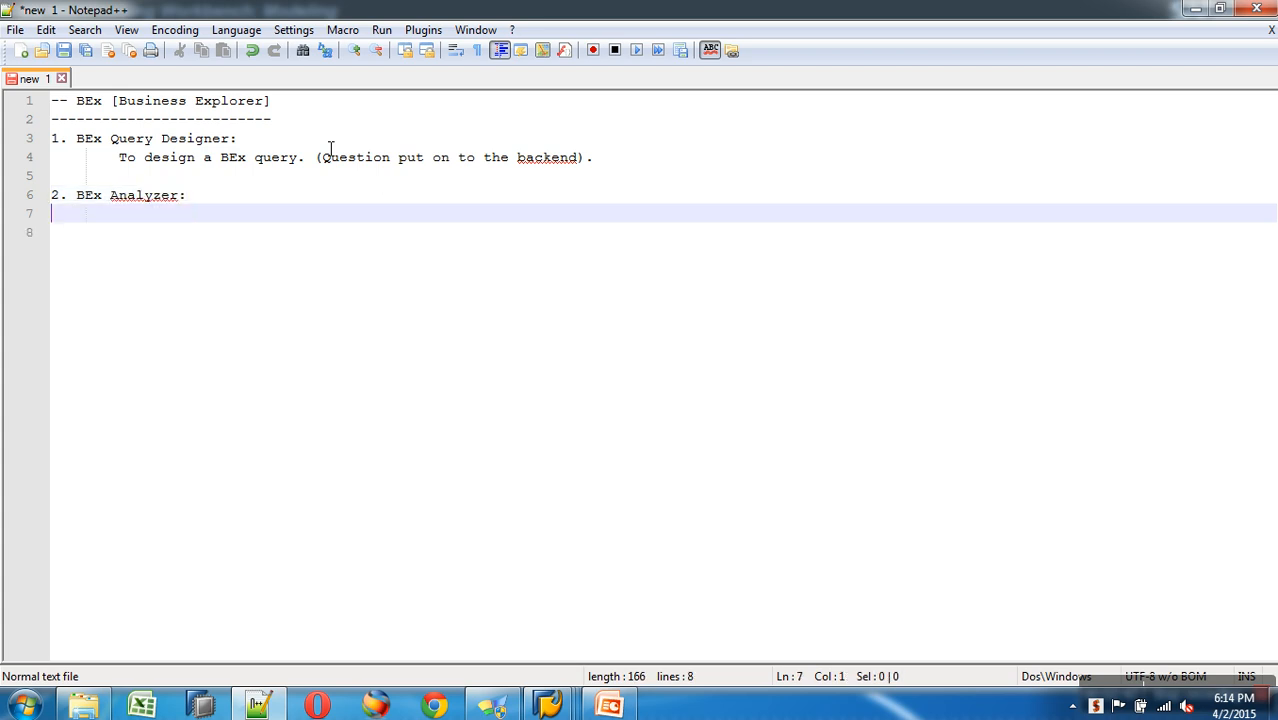
key(Return)
key(Tab)
key(BackSpace)
key(BackSpace)
key(BackSpace)
key(BackSpace)
text(Ms-Excel)
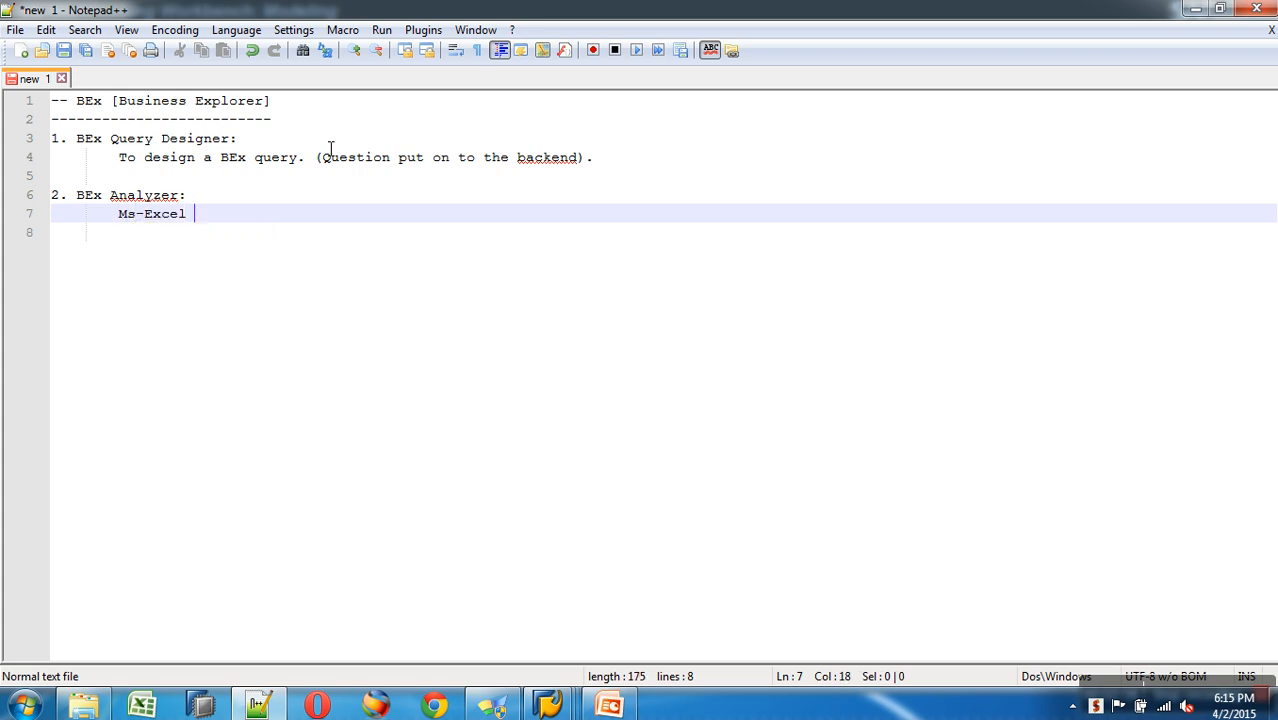
text( + A)
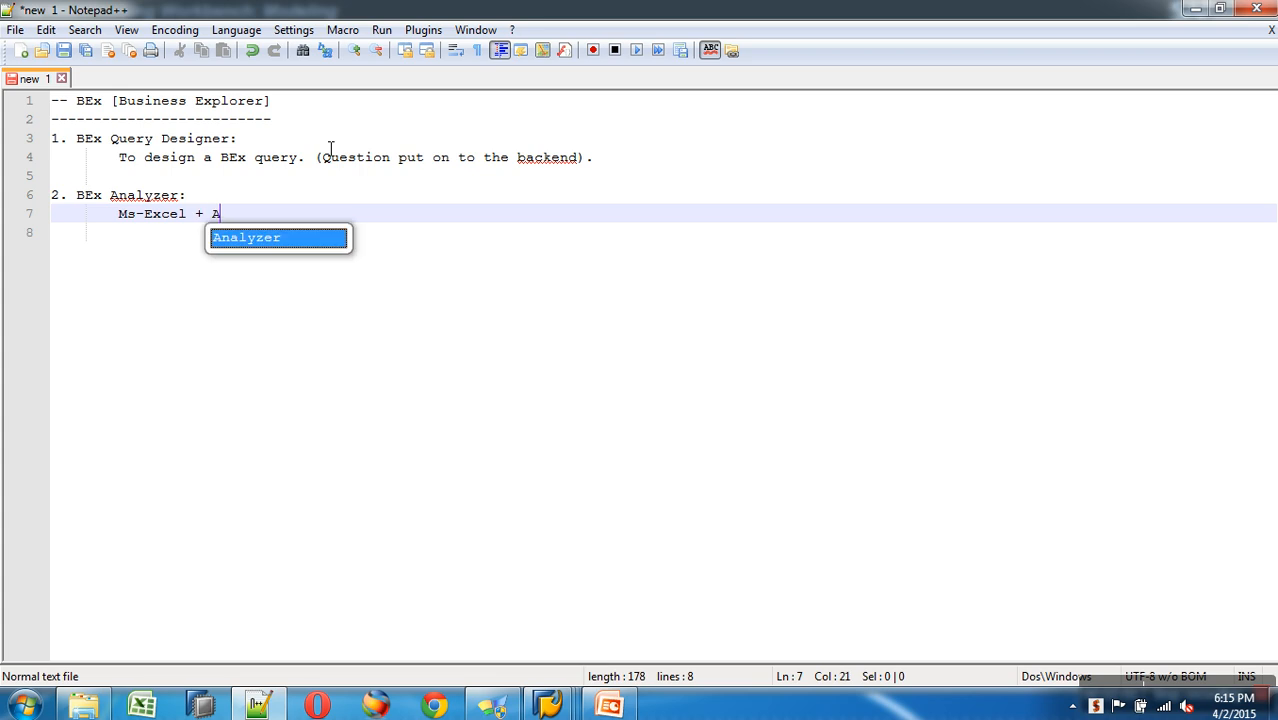
text(dd-on )
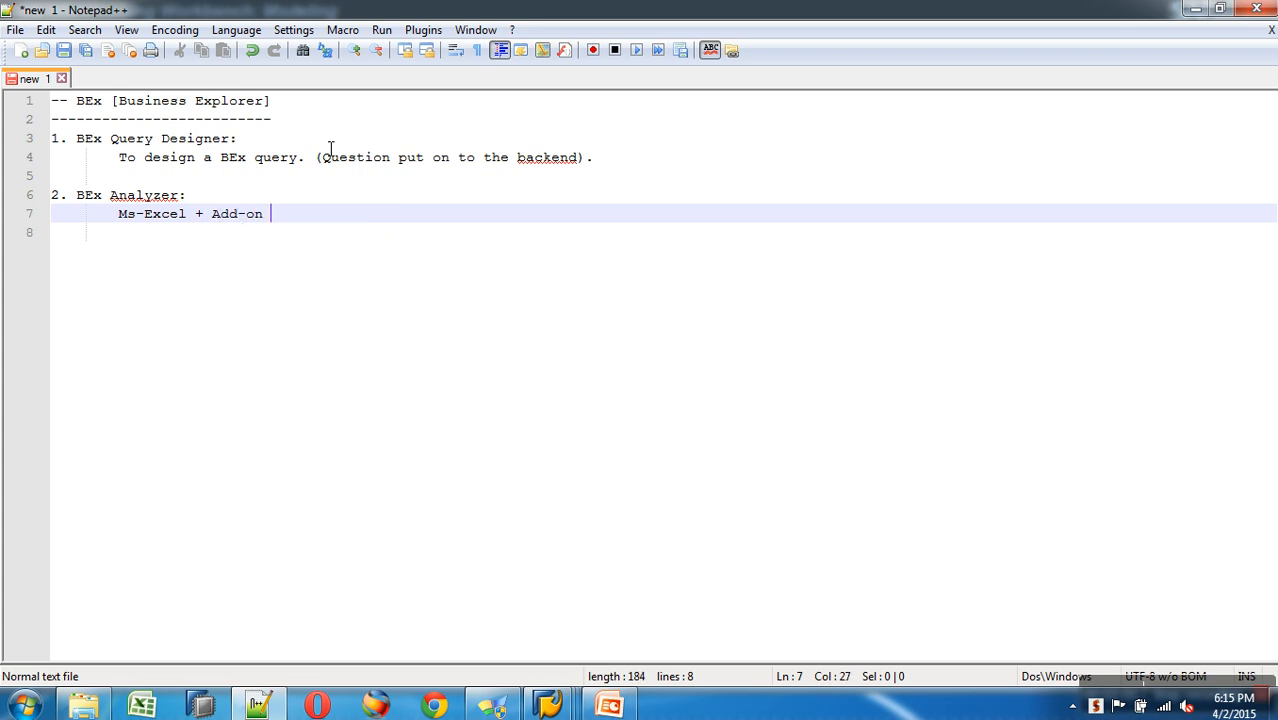
text(Componenst)
key(BackSpace)
key(BackSpace)
key(BackSpace)
text(nts)
Add the line "Formatted Reports in Excel" below the add-on components line.
key(Return)
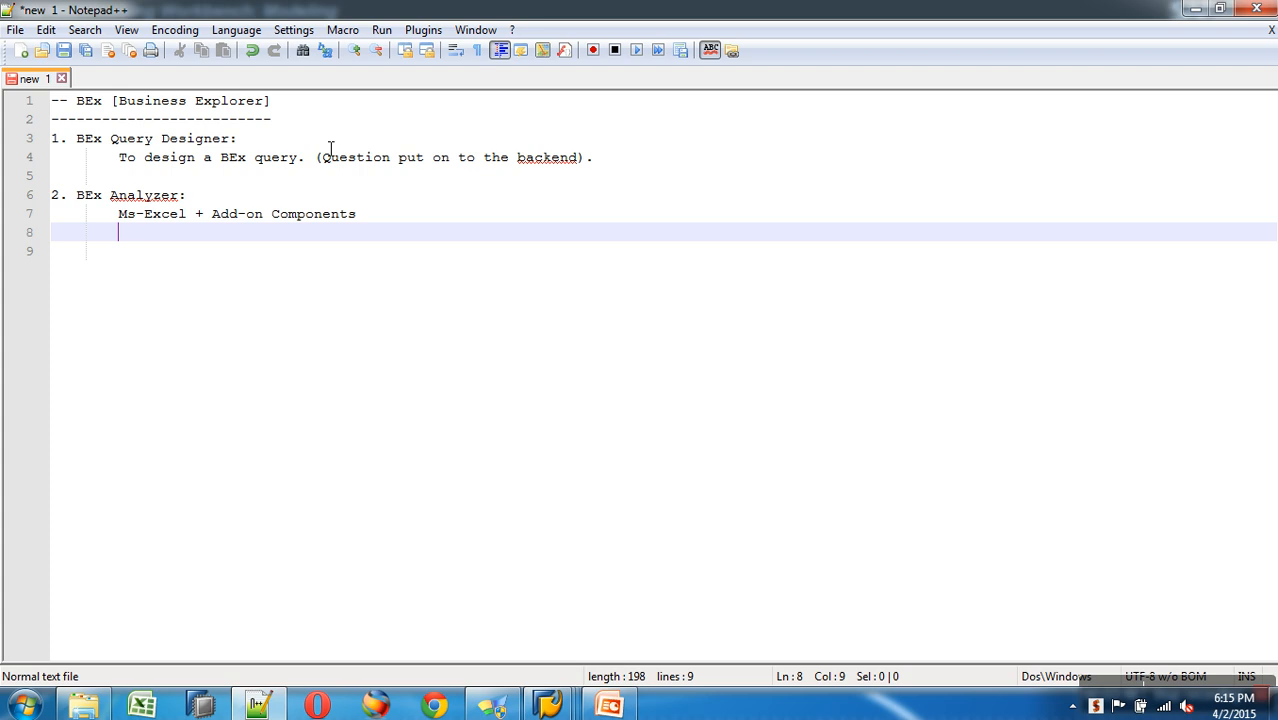
text(Forma)
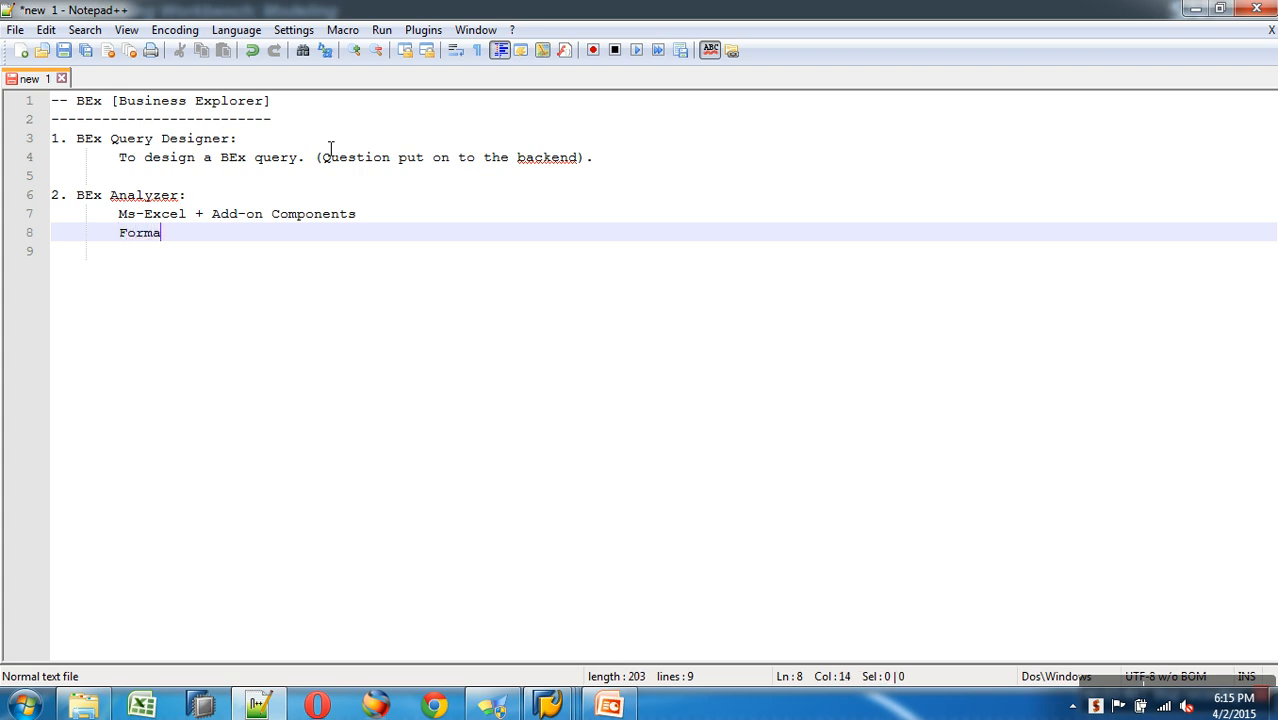
text(tted Reports )
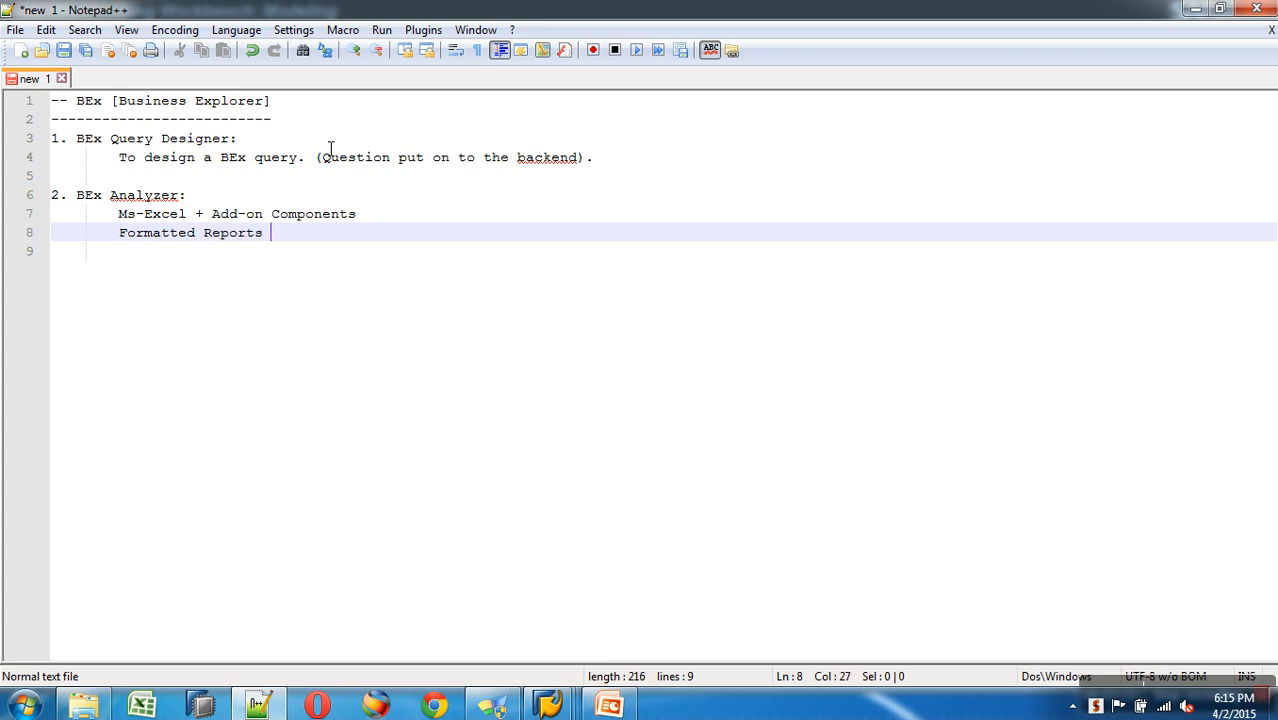
text(in Excel)
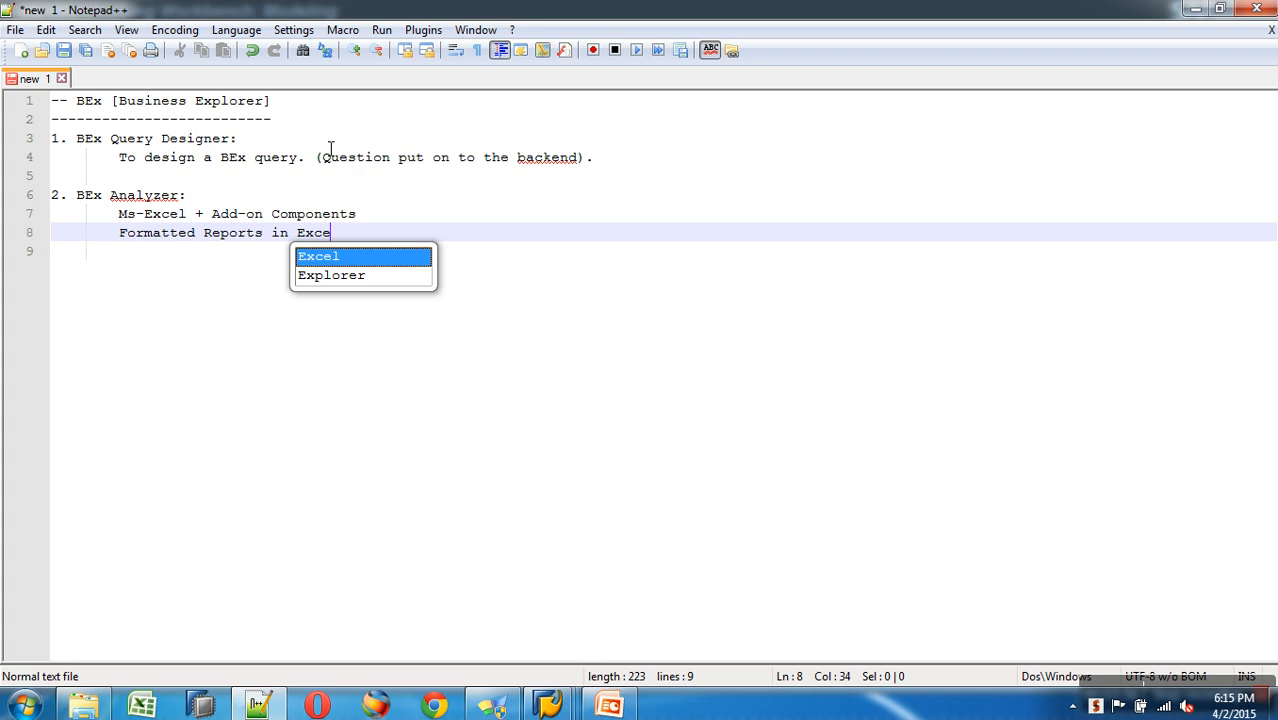
Insert "BEx Workbooks - " in front of "Formatted Reports in Excel" under the BEx Analyzer item.
key(Left)
key(Left)
key(Left)
key(Left)
key(Left)
key(Left)
key(Left)
key(Left)
key(Left)
key(Left)
key(Left)
key(Left)
key(Left)
key(Left)
key(Left)
key(Left)
key(Left)
key(Left)
key(Left)
key(Left)
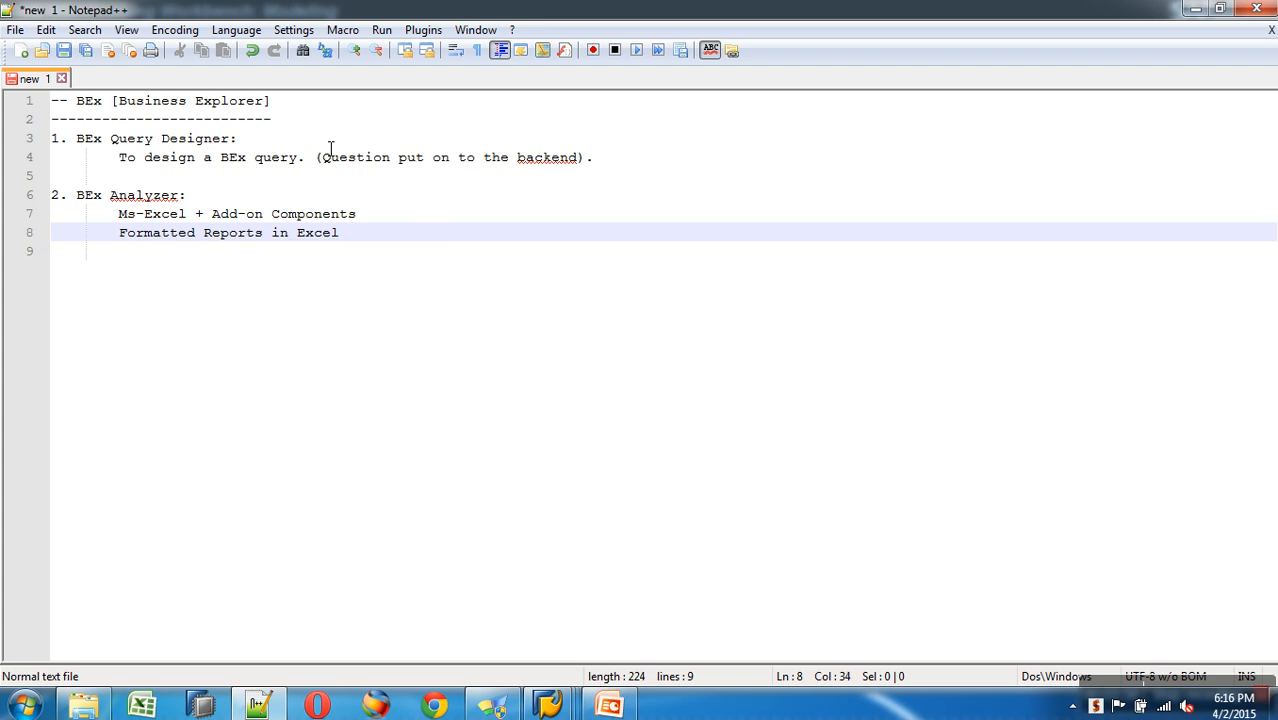
key(Left)
key(Left)
key(Left)
key(Left)
key(Left)
key(Left)
text(BEx )
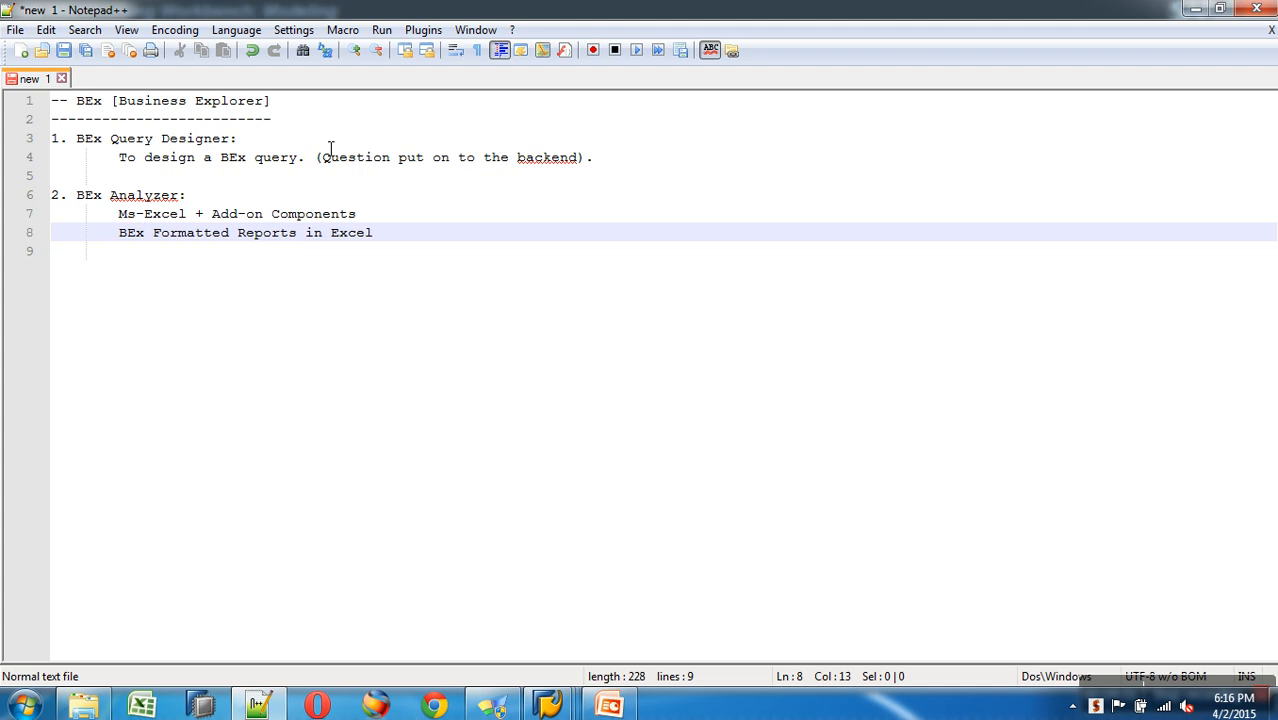
text(Workb)
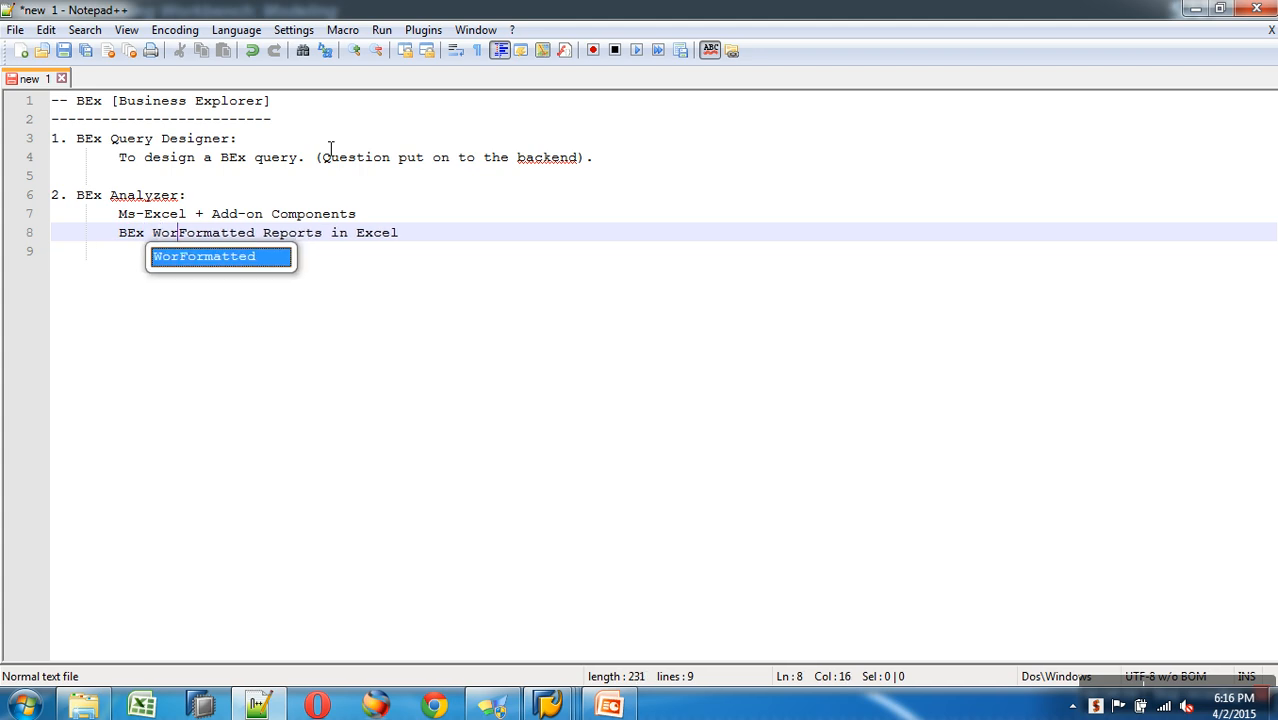
text(ooks -)
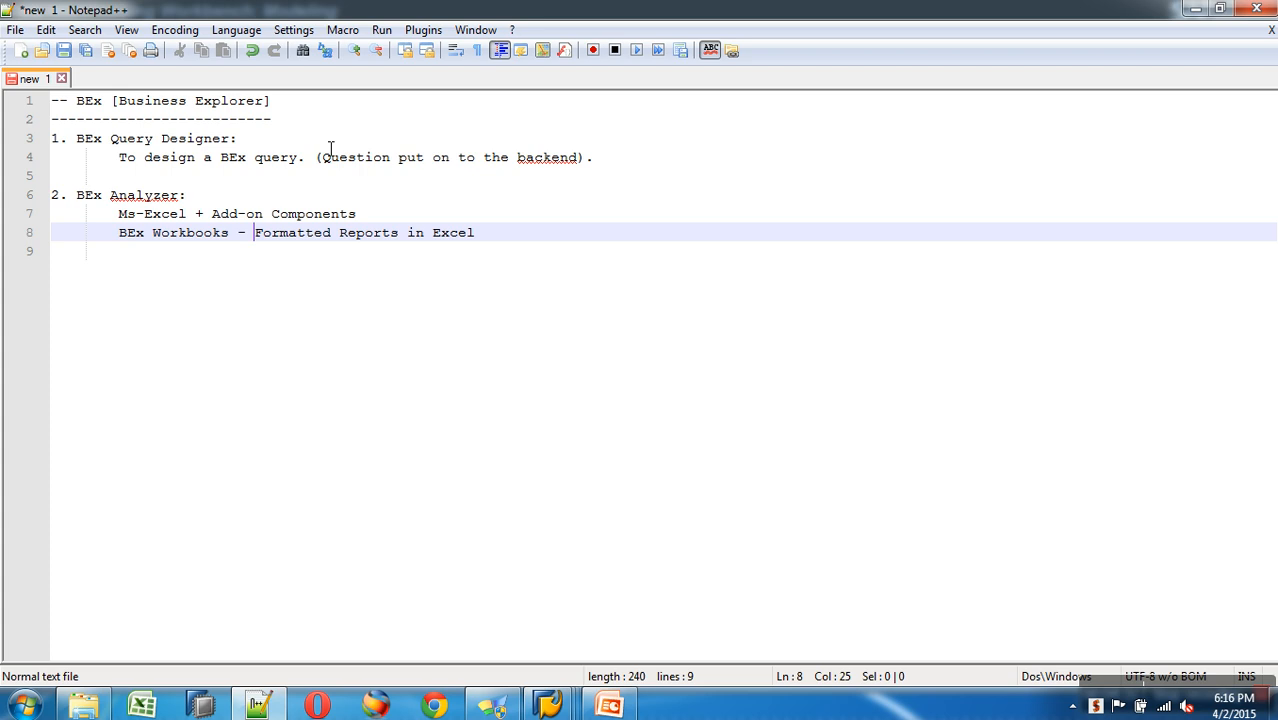
End the BEx Workbooks line with a period and leave a blank line below it.
click(507, 234)
text(.)
key(Return)
key(Return)
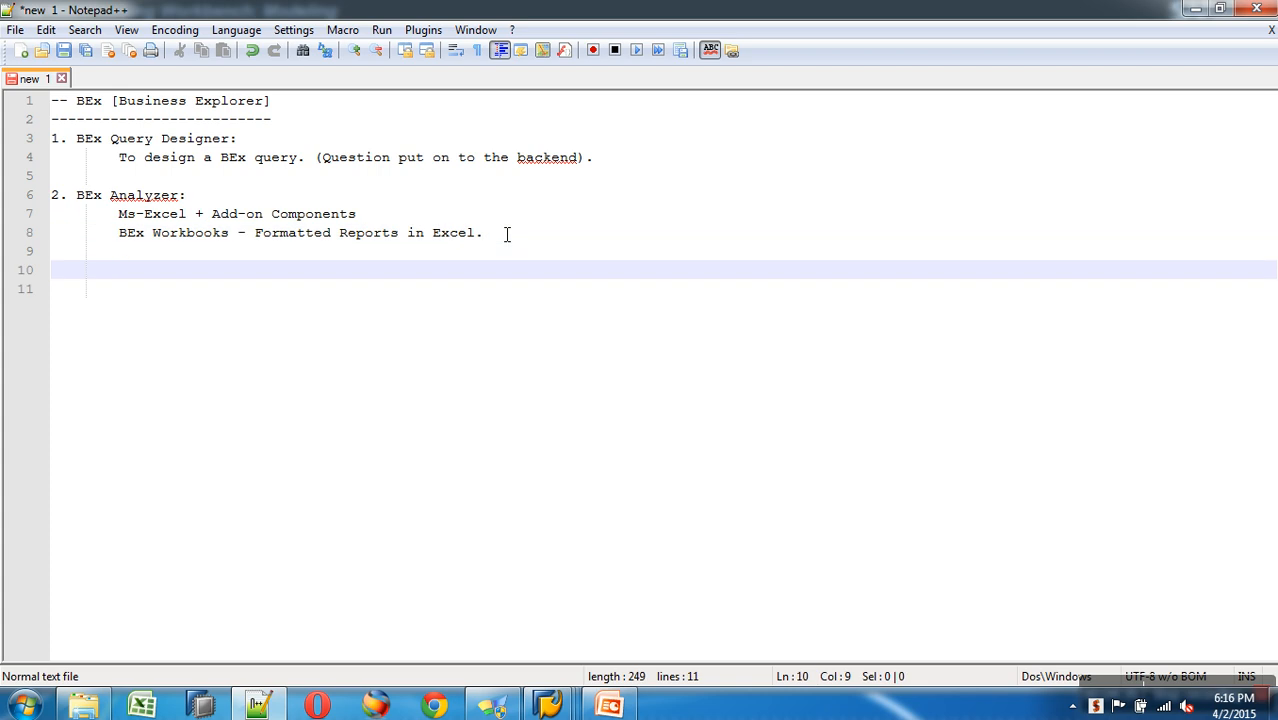
Add the third list item "3. BEx WAD: [Web Application Designer]" at the start of the line.
key(Home)
text(3. B)
text(E)
text(x WAD)
text(:)
text( [We)
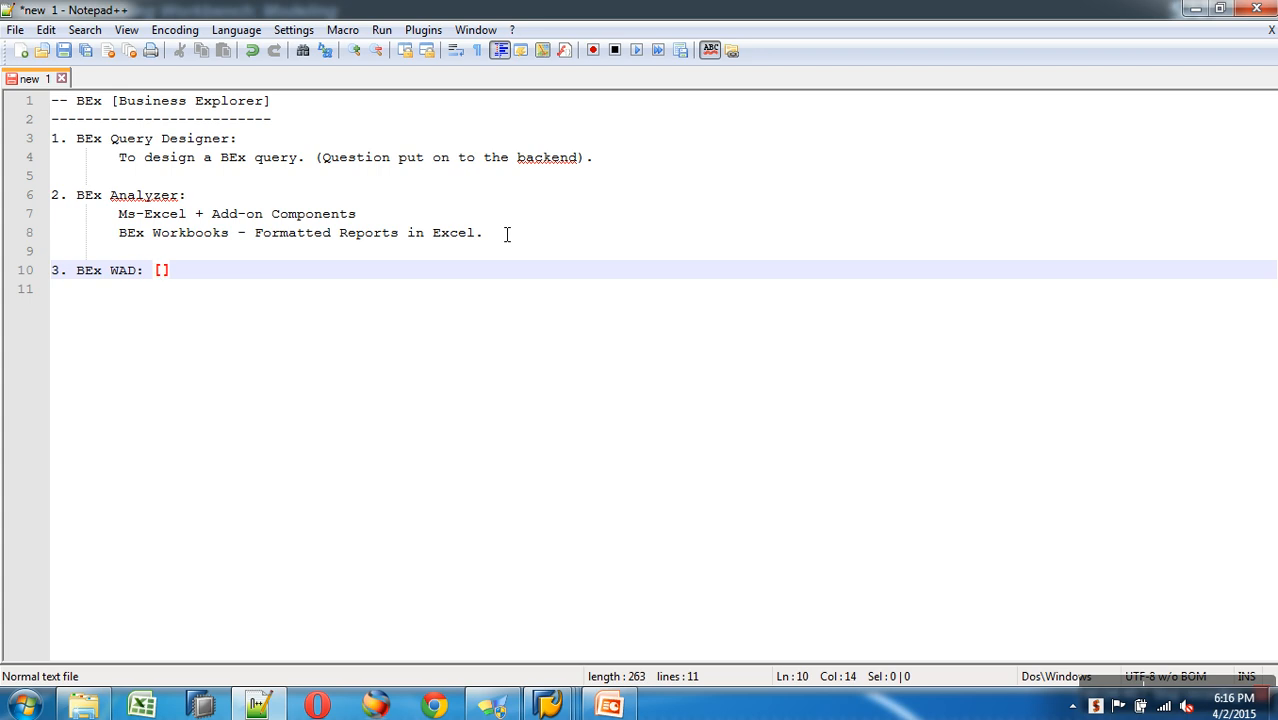
text(b Applicat)
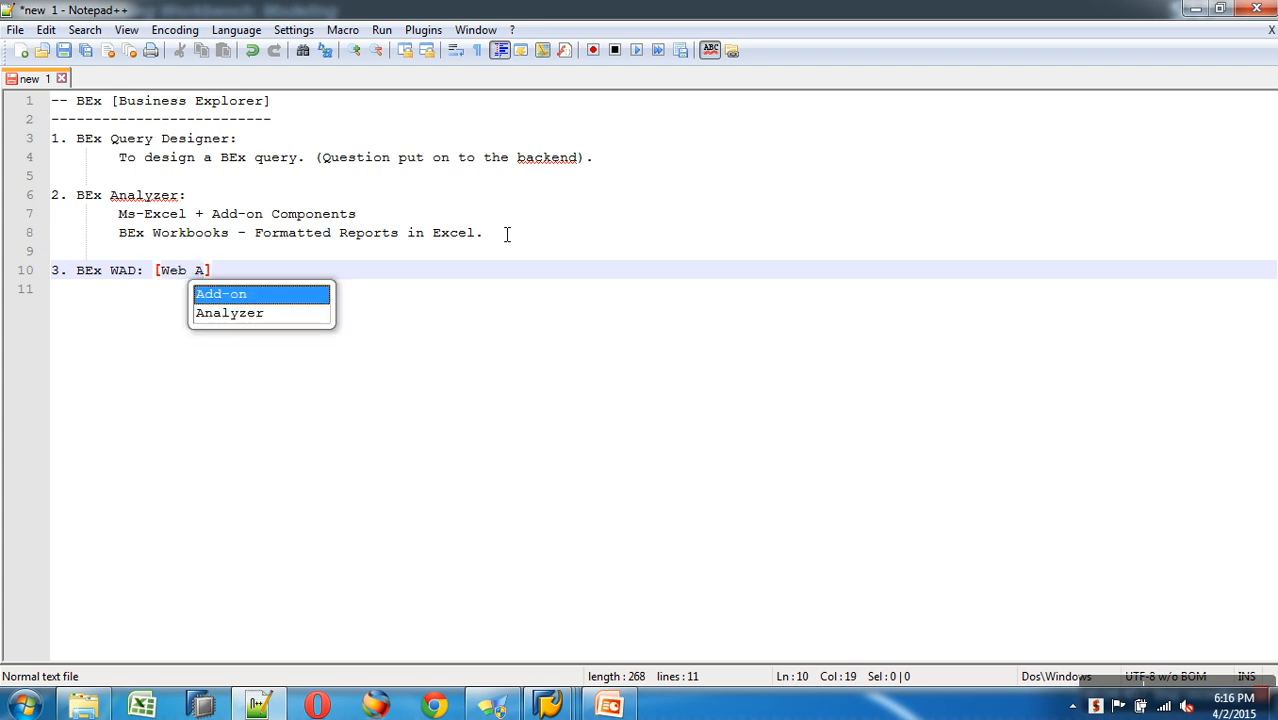
text(ion Desig)
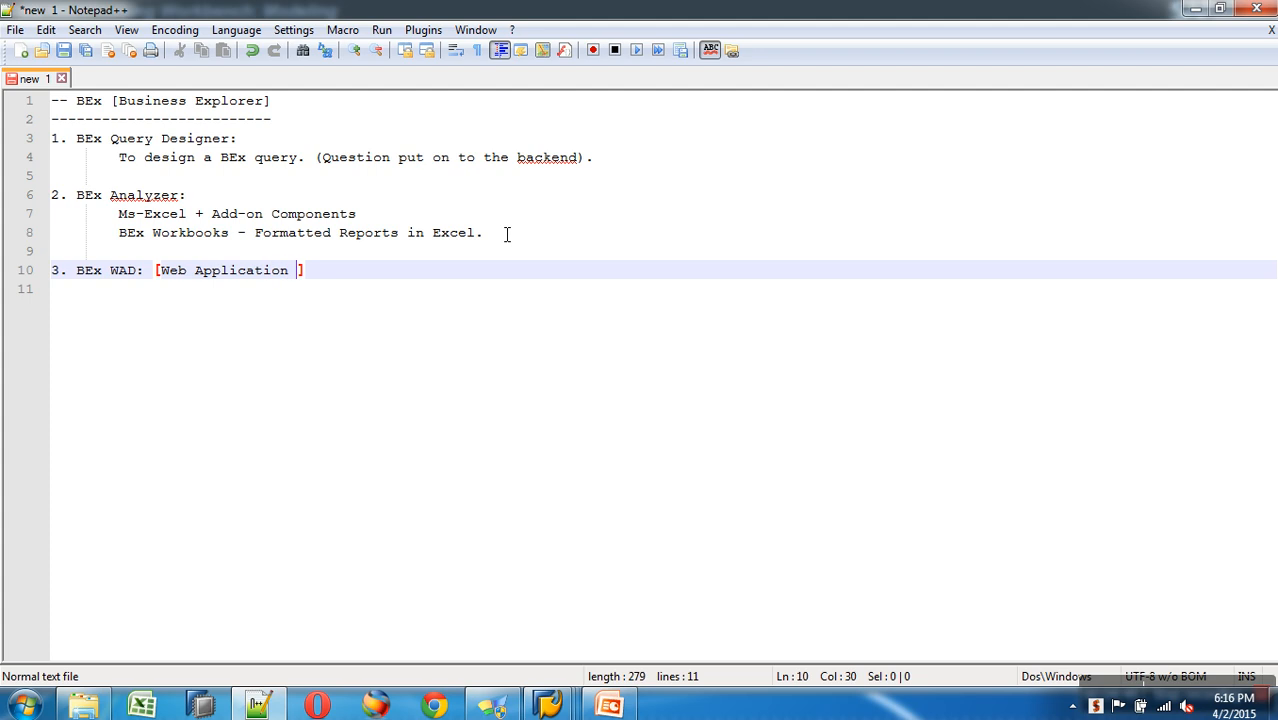
text(ner)
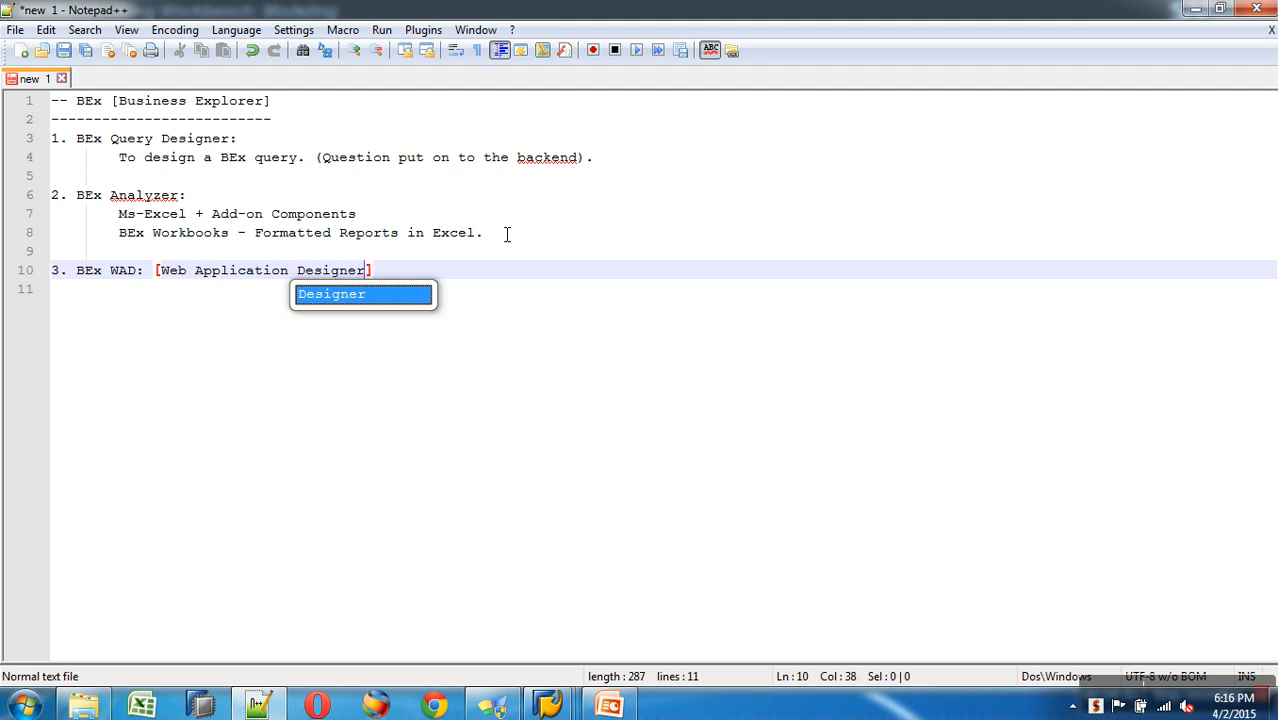
Add the indented description "To create Customize WEB Templates" beneath the BEx WAD item.
key(End)
key(Return)
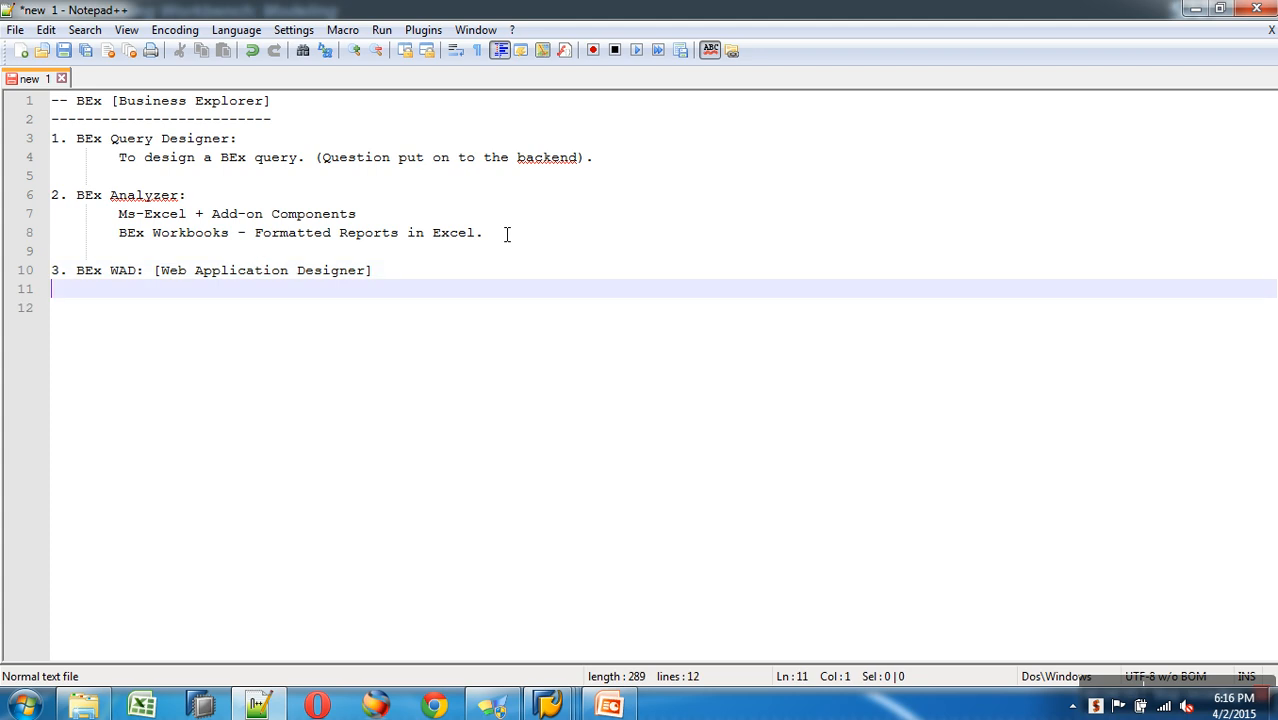
key(Tab)
key(Tab)
text(T)
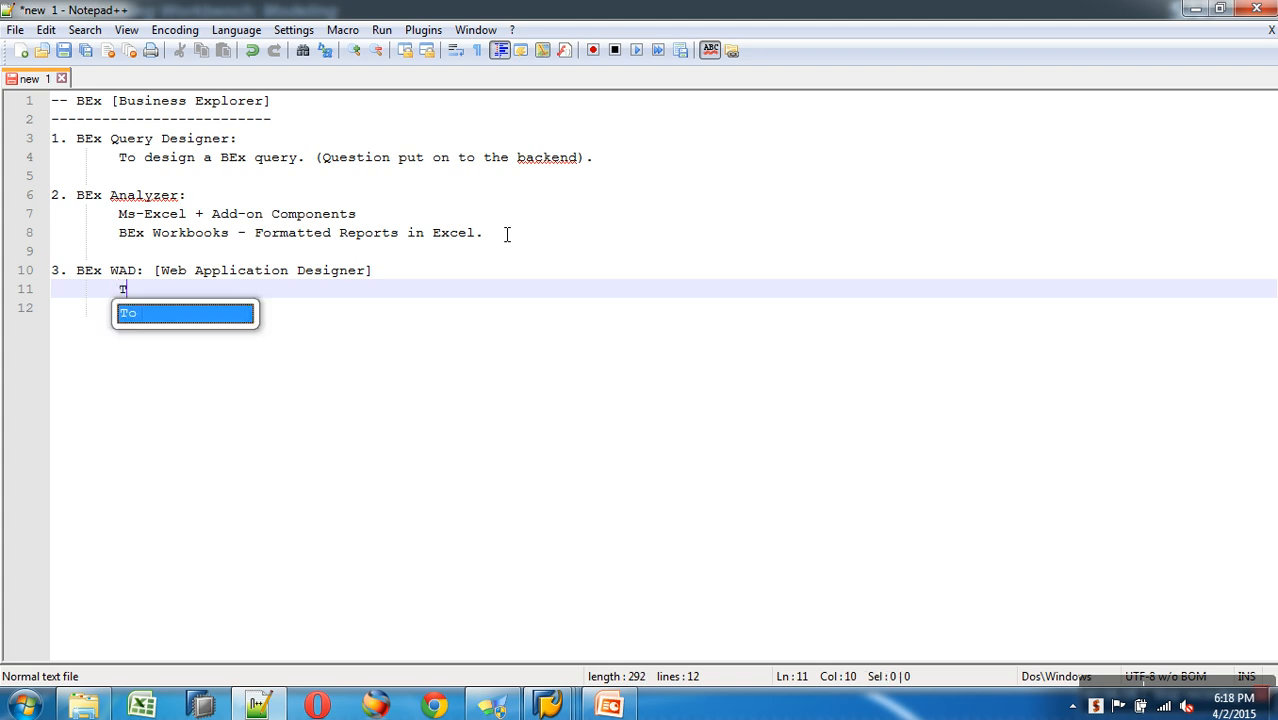
text(o Custo)
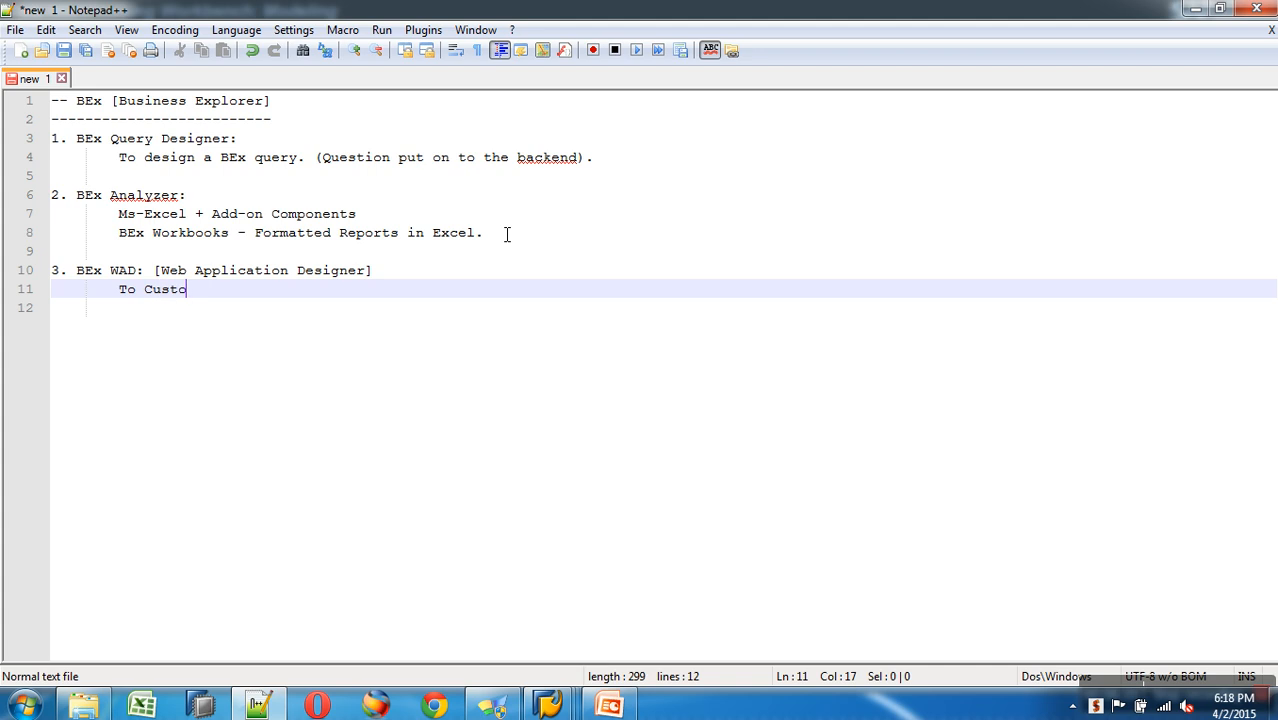
text(mize)
key(ctrl+Left)
text(creat)
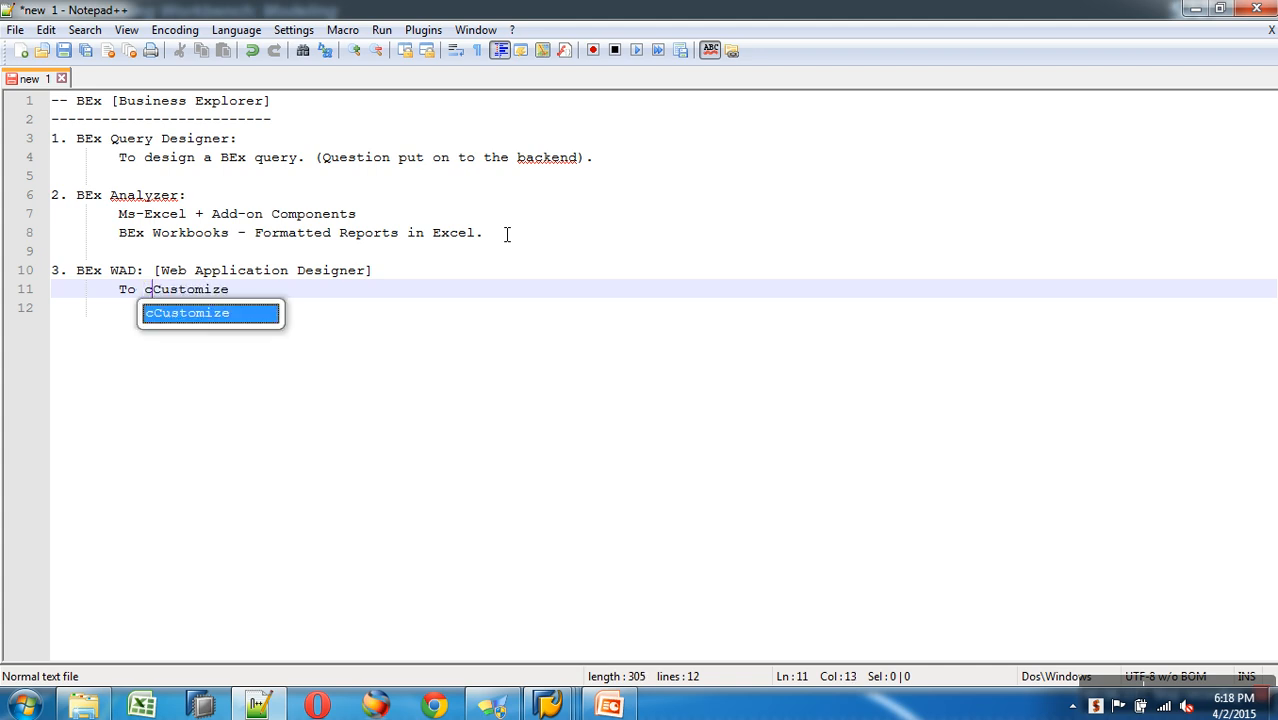
text(e)
key(End)
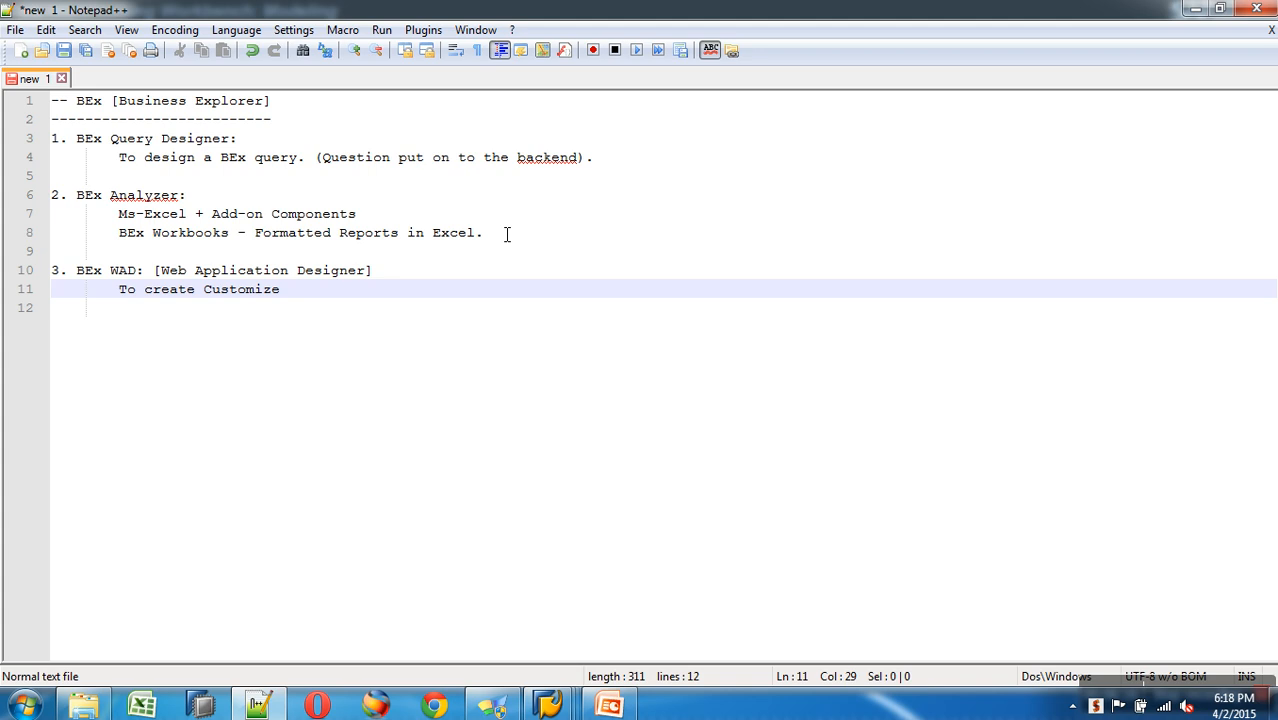
text(WEB Templates)
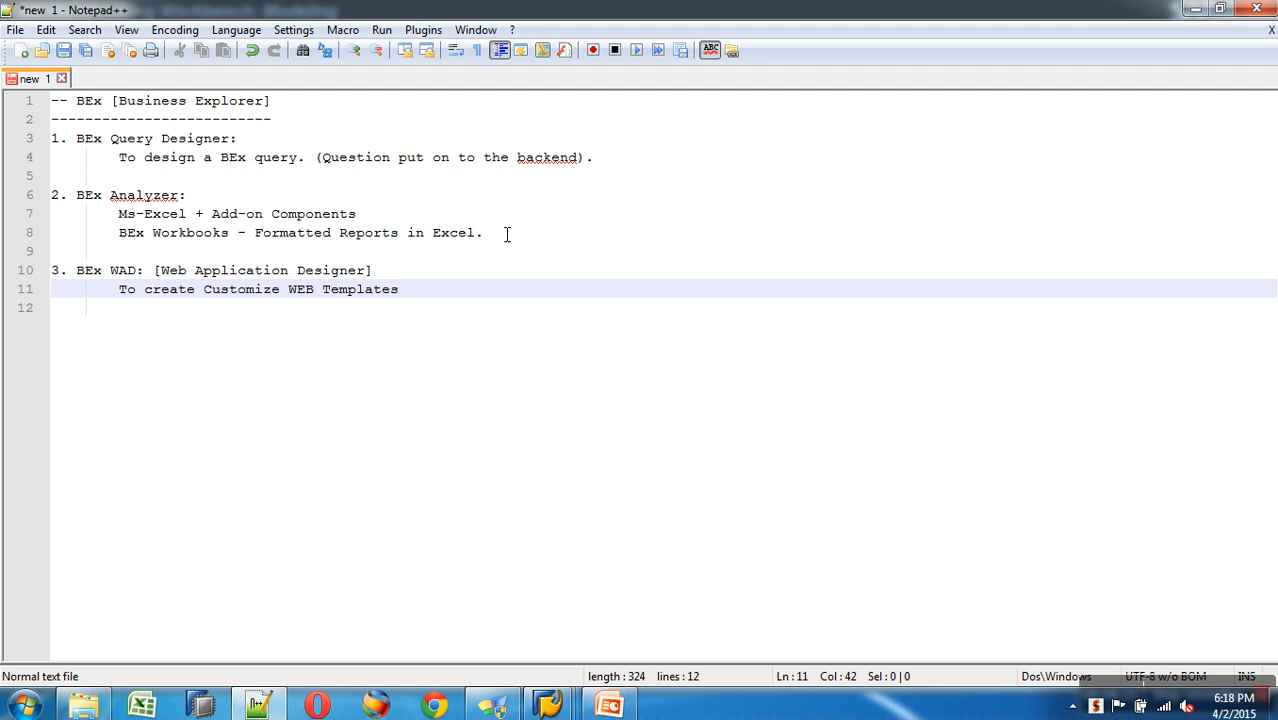
Append "(More Navigational Features)" to the WEB Templates description and leave a blank line below it.
key(Return)
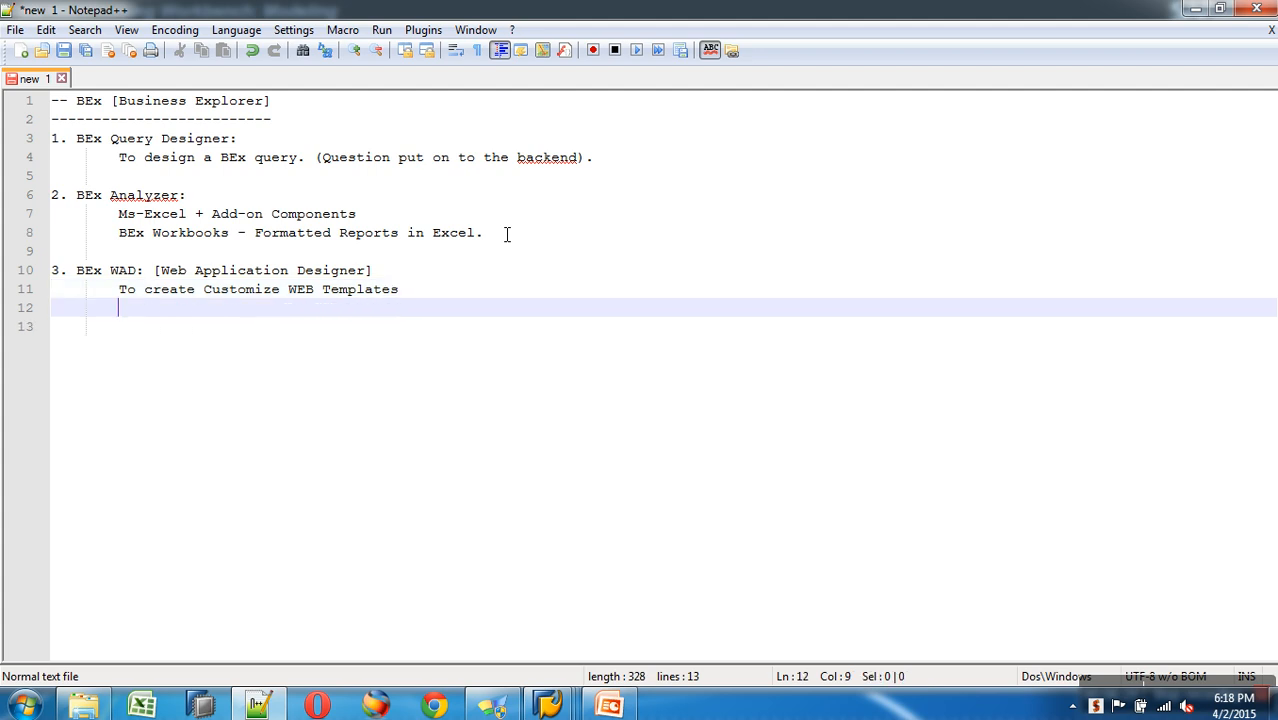
key(Return)
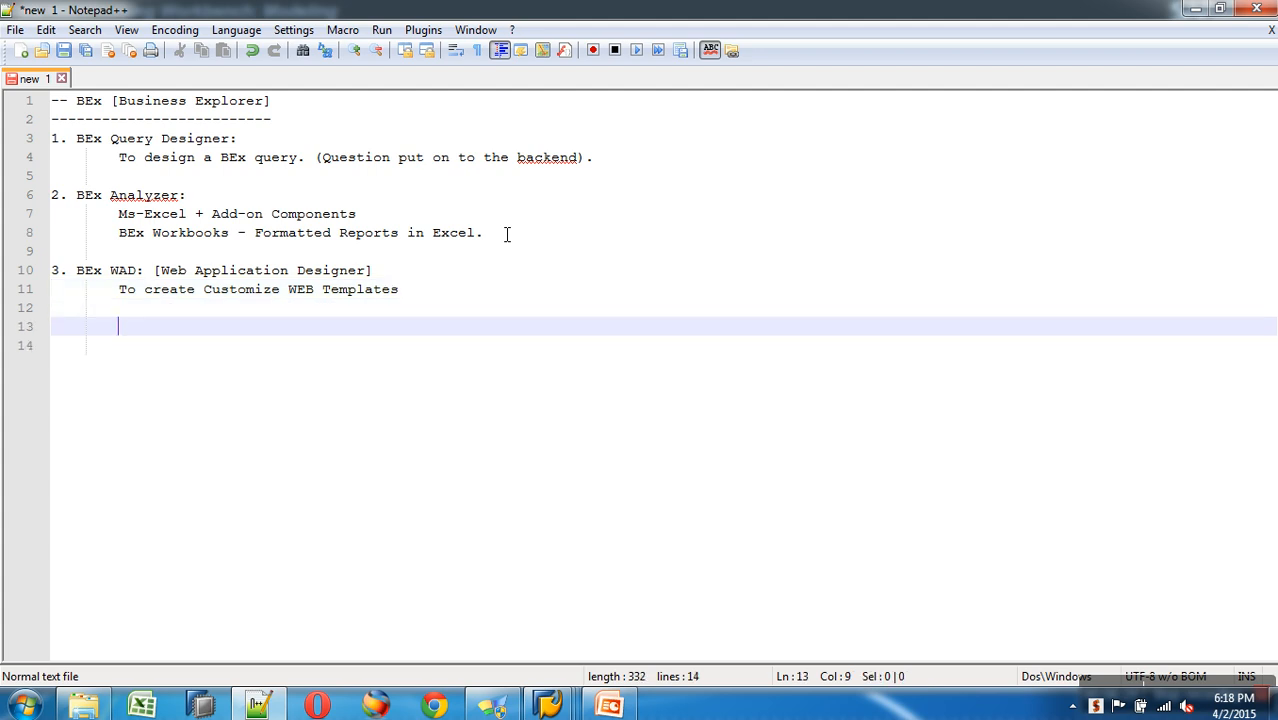
click(483, 300)
text((More )
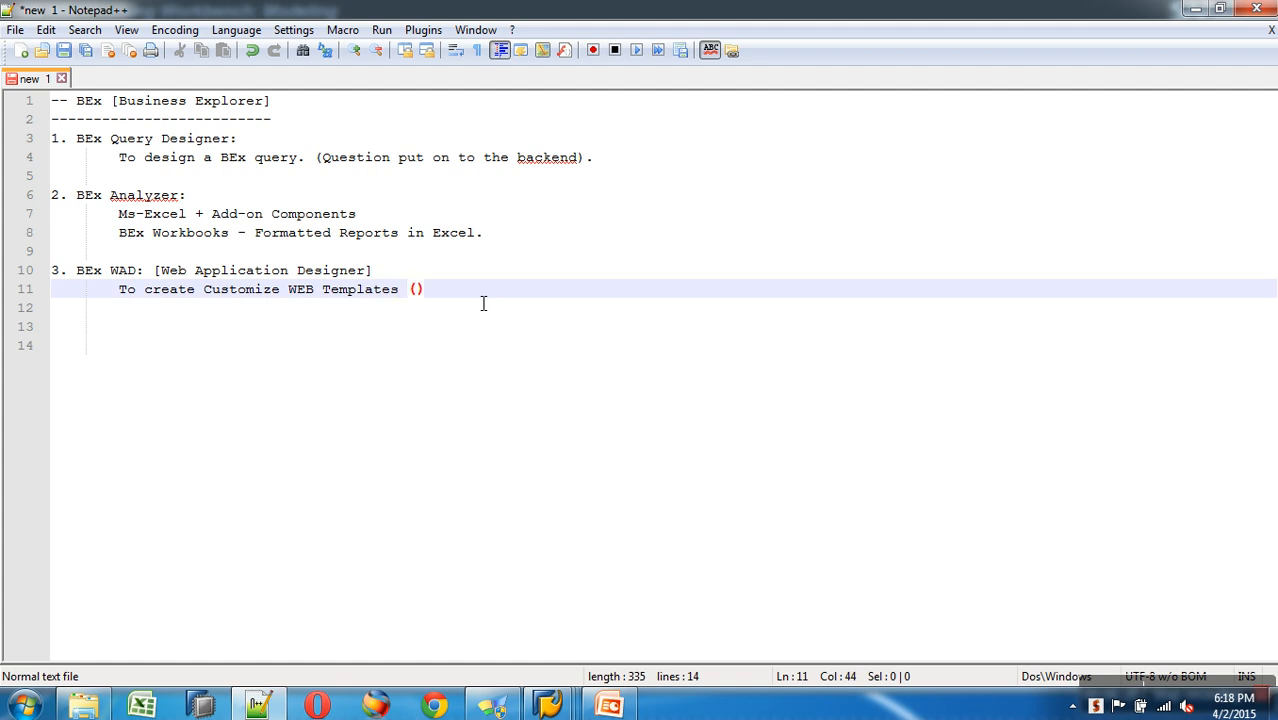
text(Navigat)
text(ional Featu)
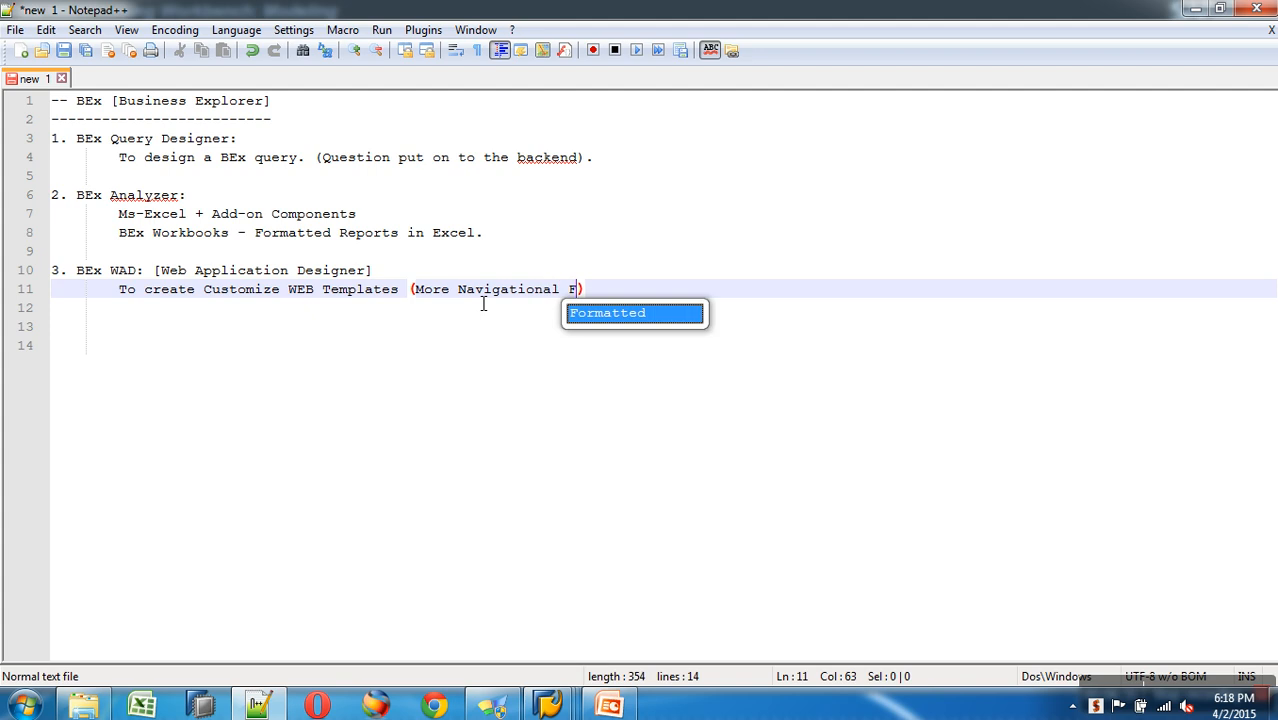
text(res))
key(Return)
key(Return)
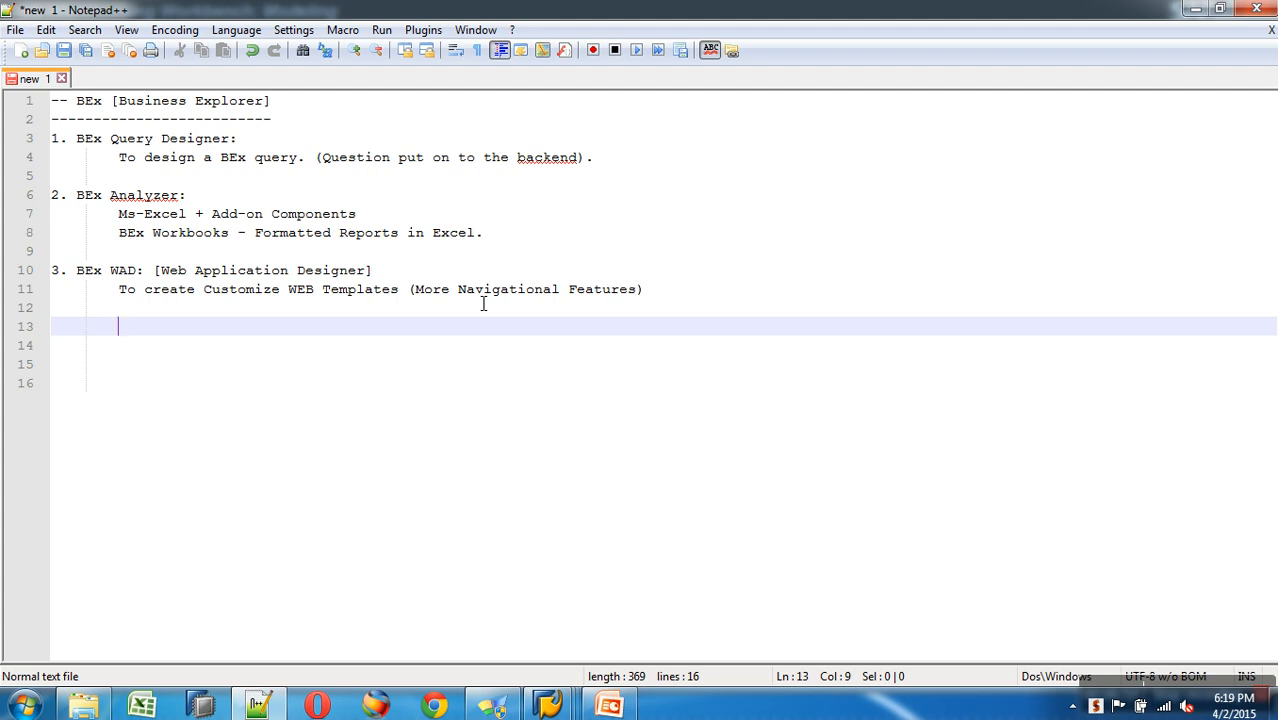
Add the fourth list item "4. BEx Report Designer:" at the start of the line, with an indented line beneath it.
key(Home)
text(4. BEx R)
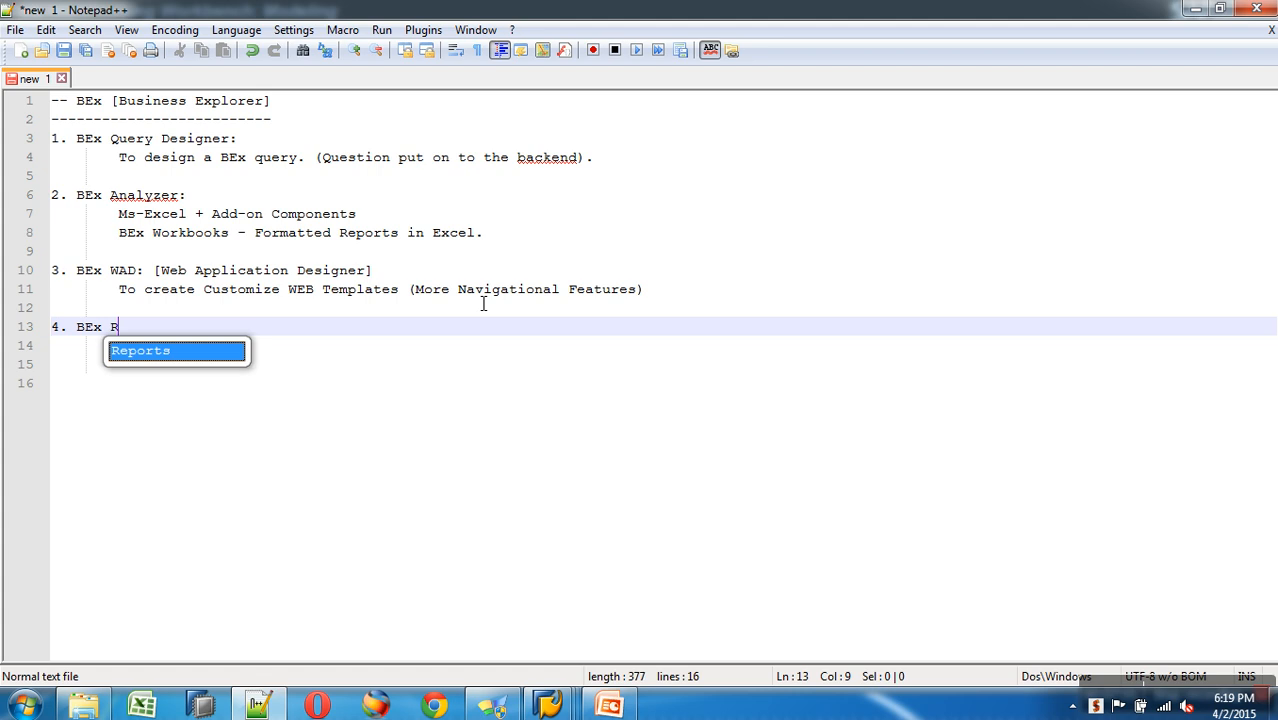
text(eport Designer)
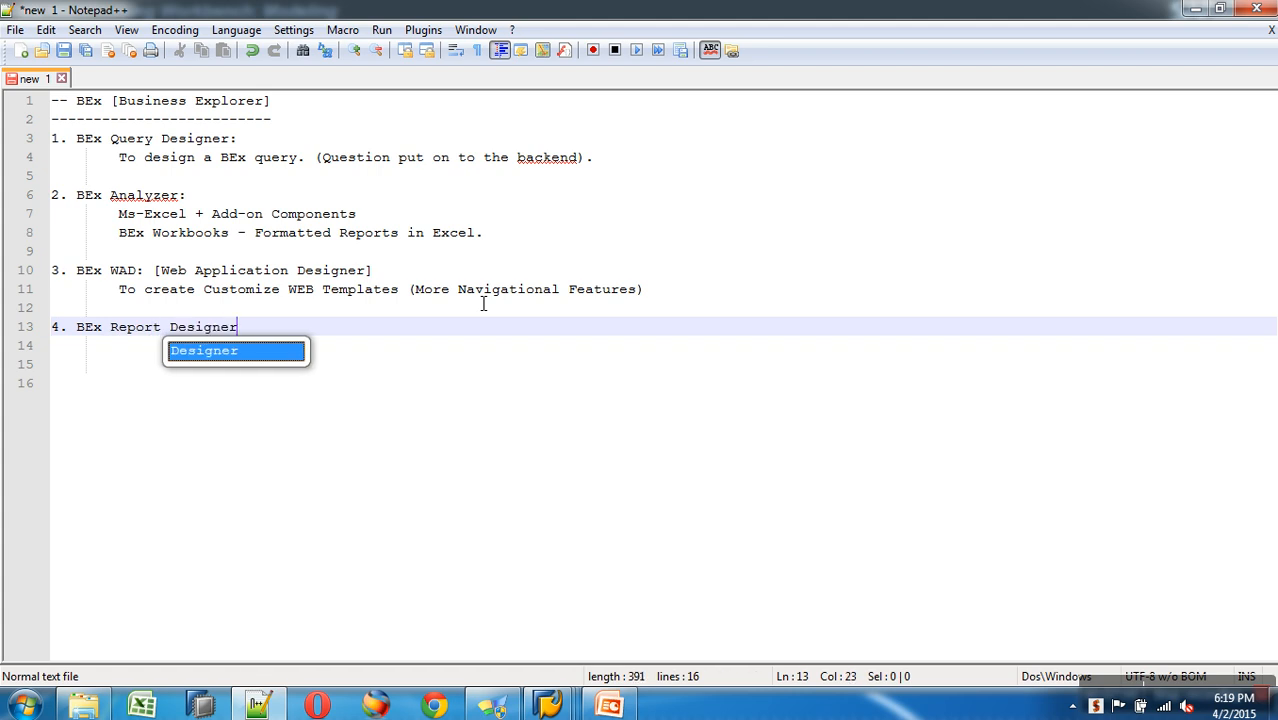
text(:)
key(Return)
key(Tab)
key(BackSpace)
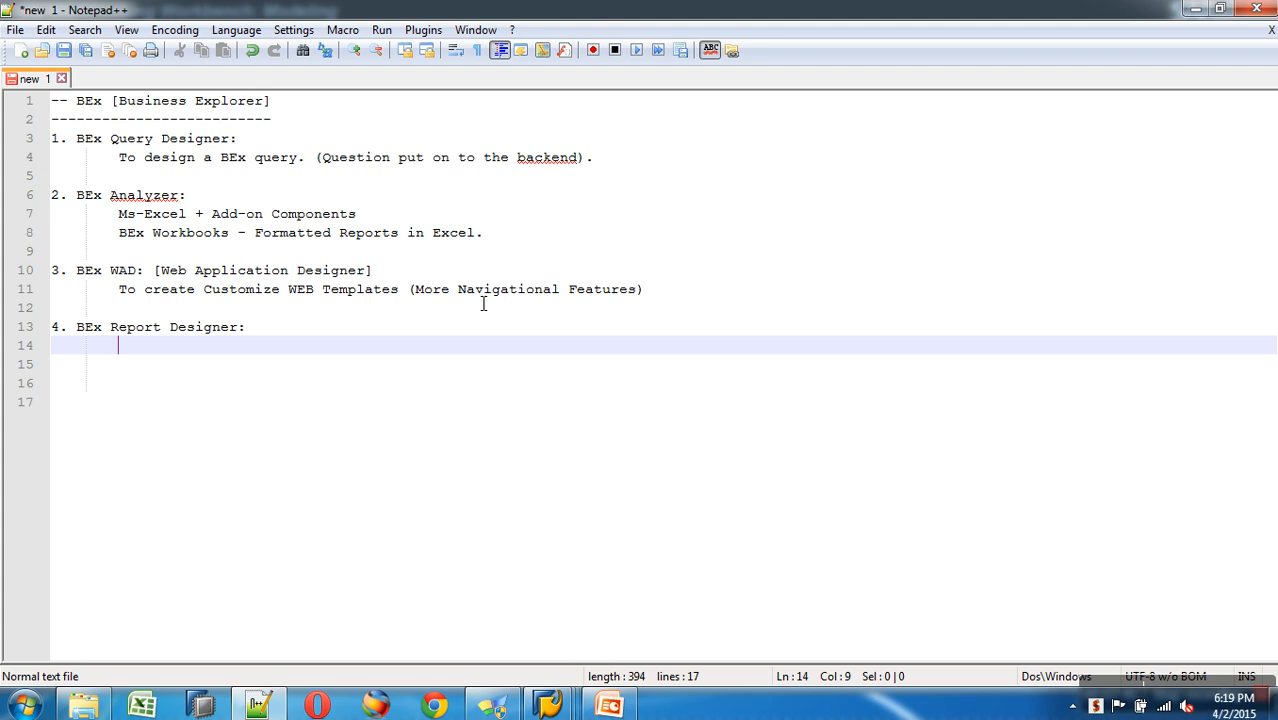
Describe BEx Report Designer on the indented line as "To Customize the web report with more of Layout formatting.".
drag(296, 290, 502, 295)
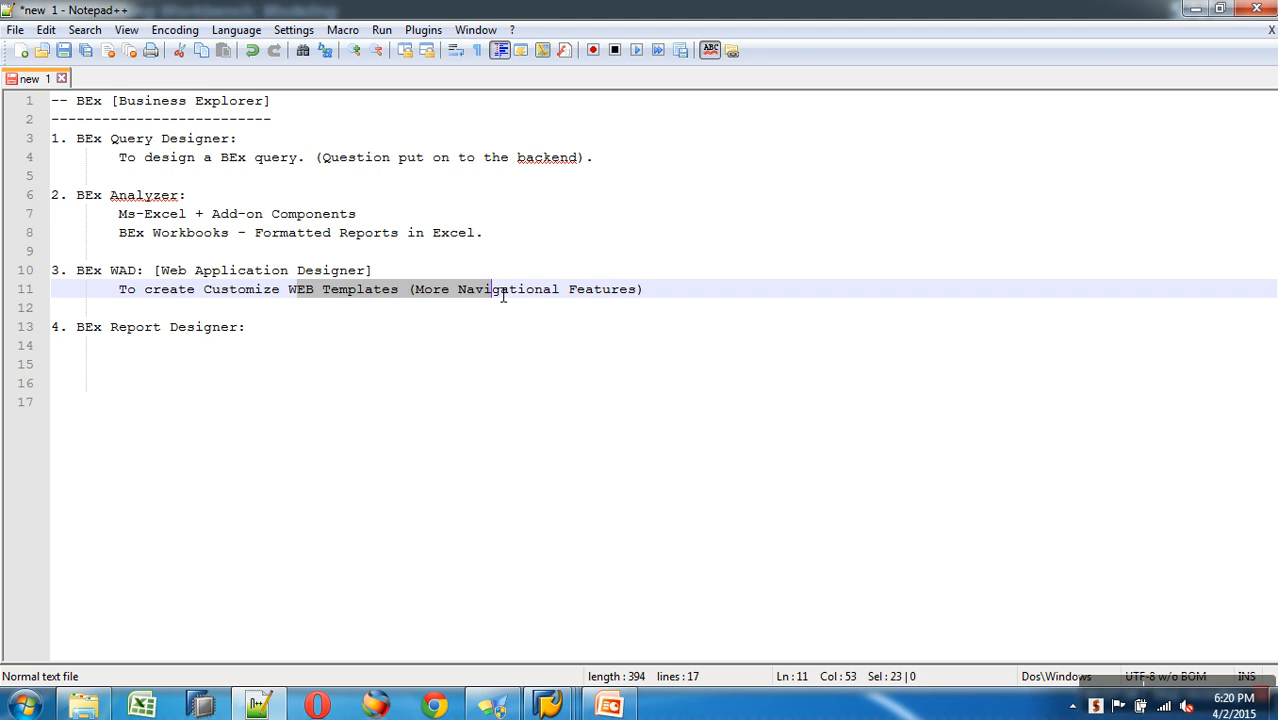
click(131, 346)
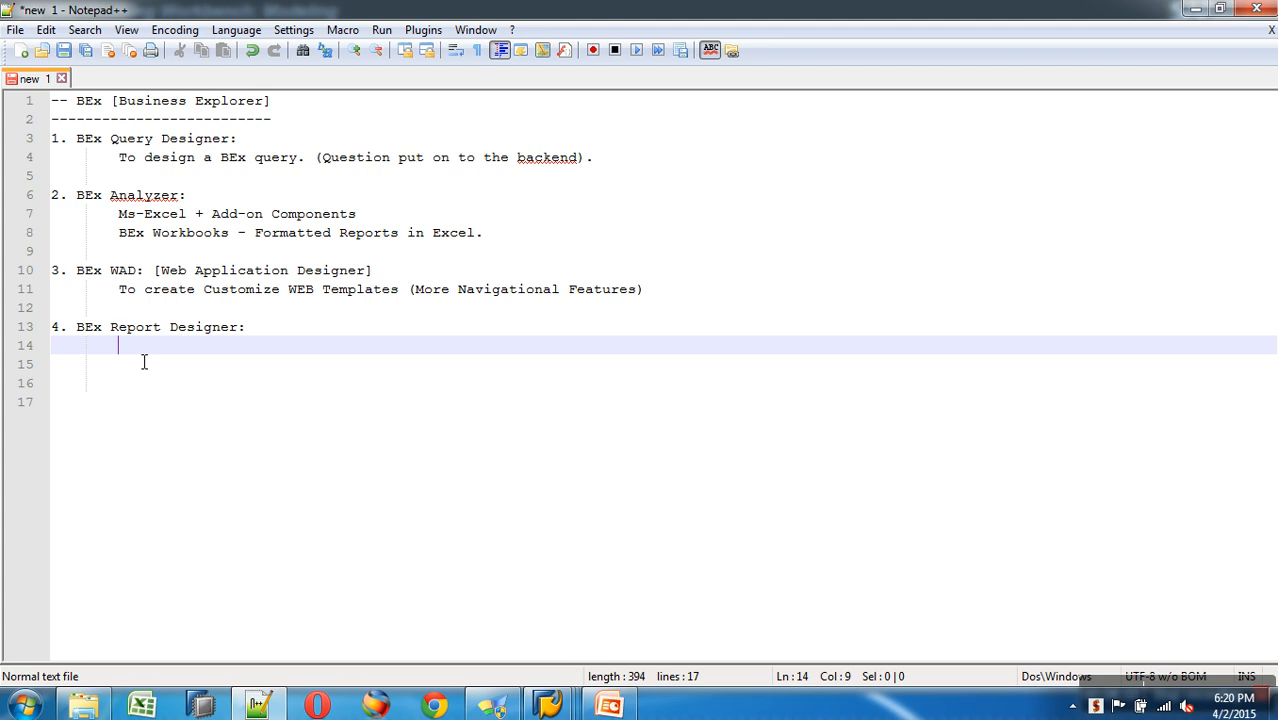
text(To )
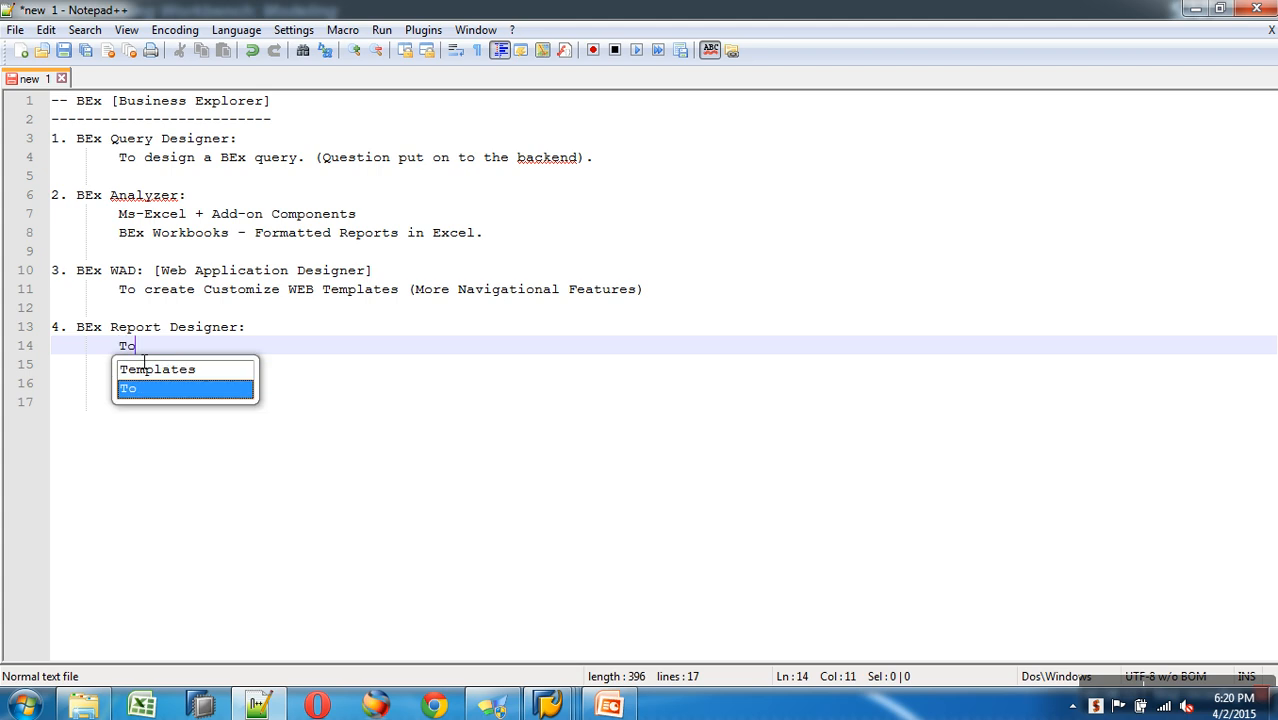
text(C)
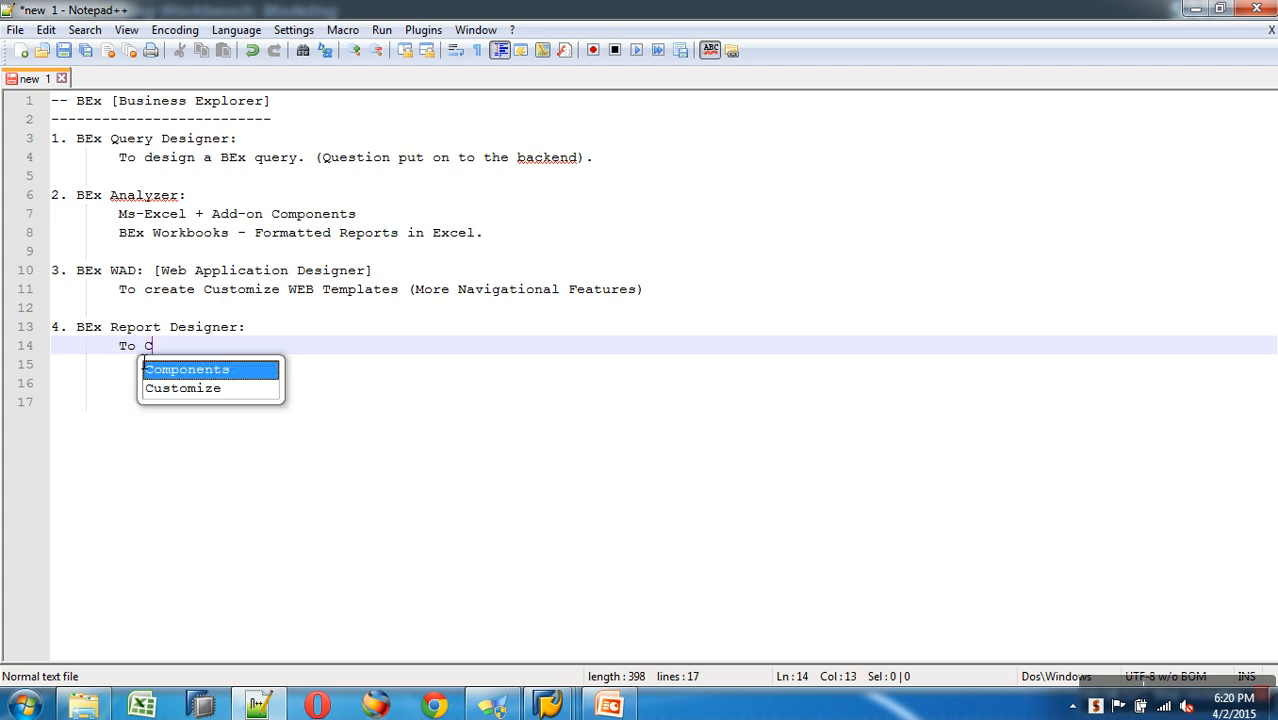
text(ustomiz)
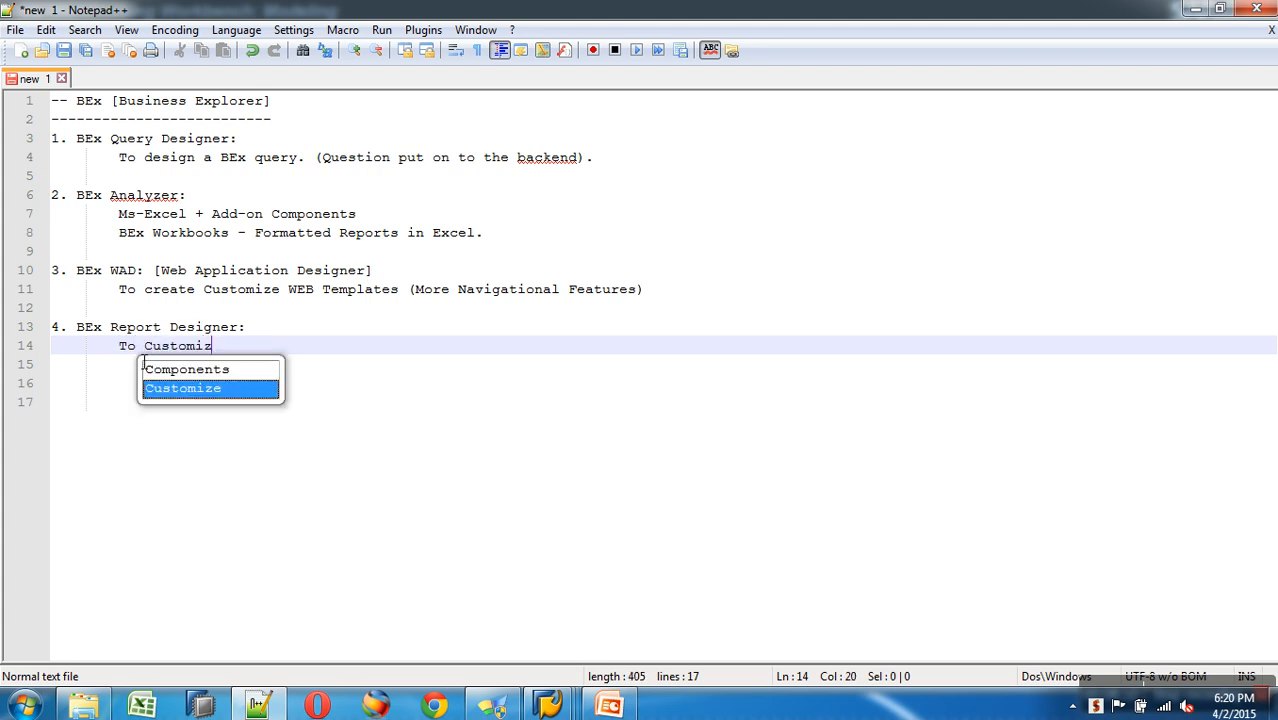
text(e the web re)
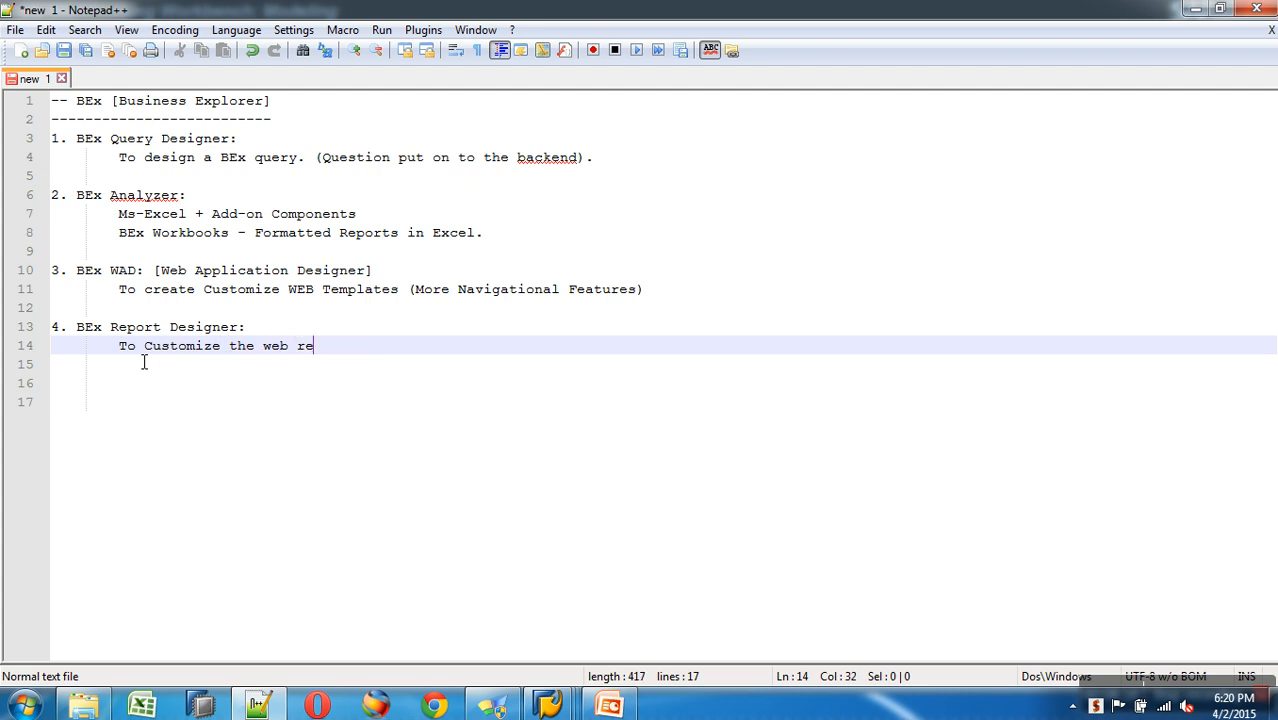
text(port with more )
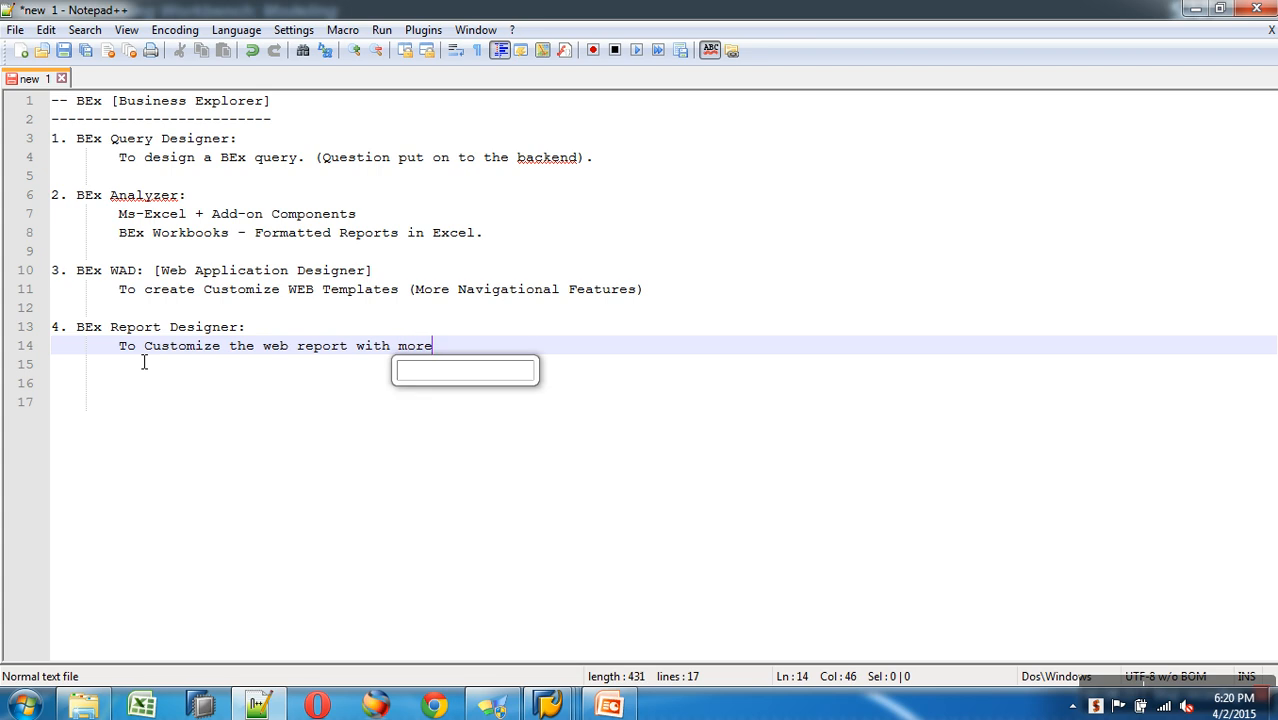
text(of Layout formatting)
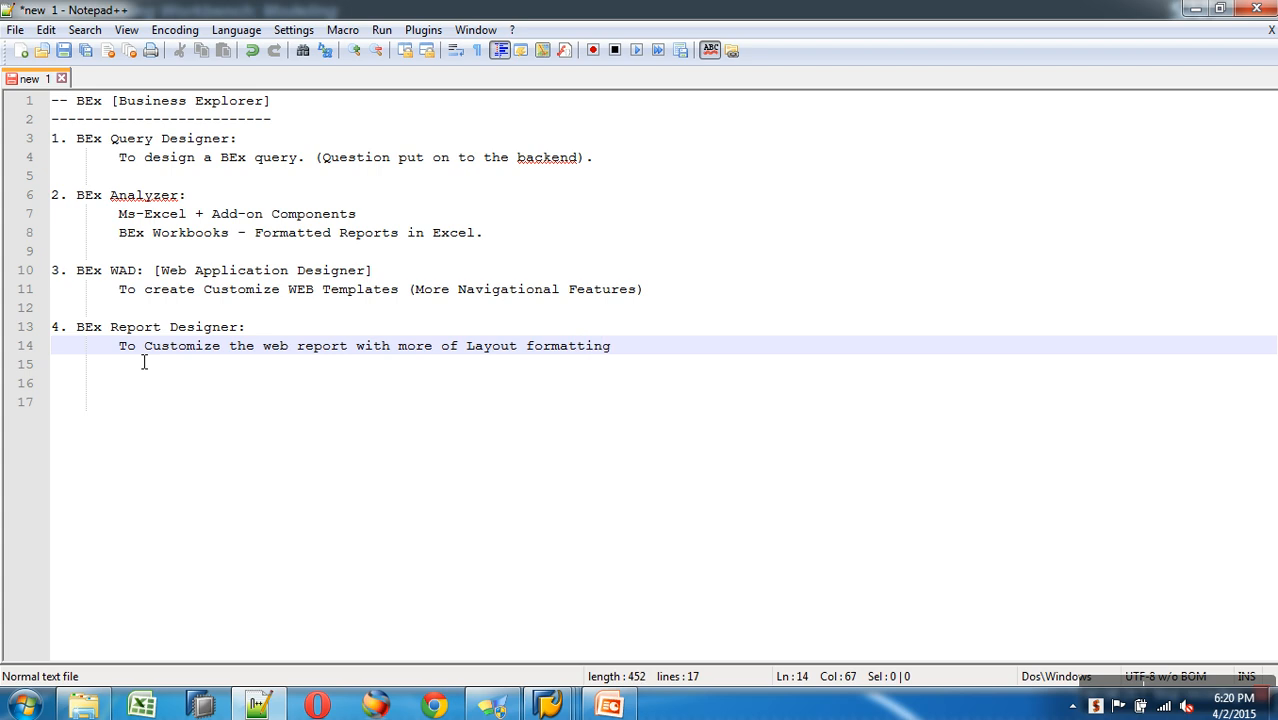
text(.)
Add the fifth list item "5. BEx Web Analyzer:" at the start of a line, one blank line below the Report Designer description.
key(Return)
key(Return)
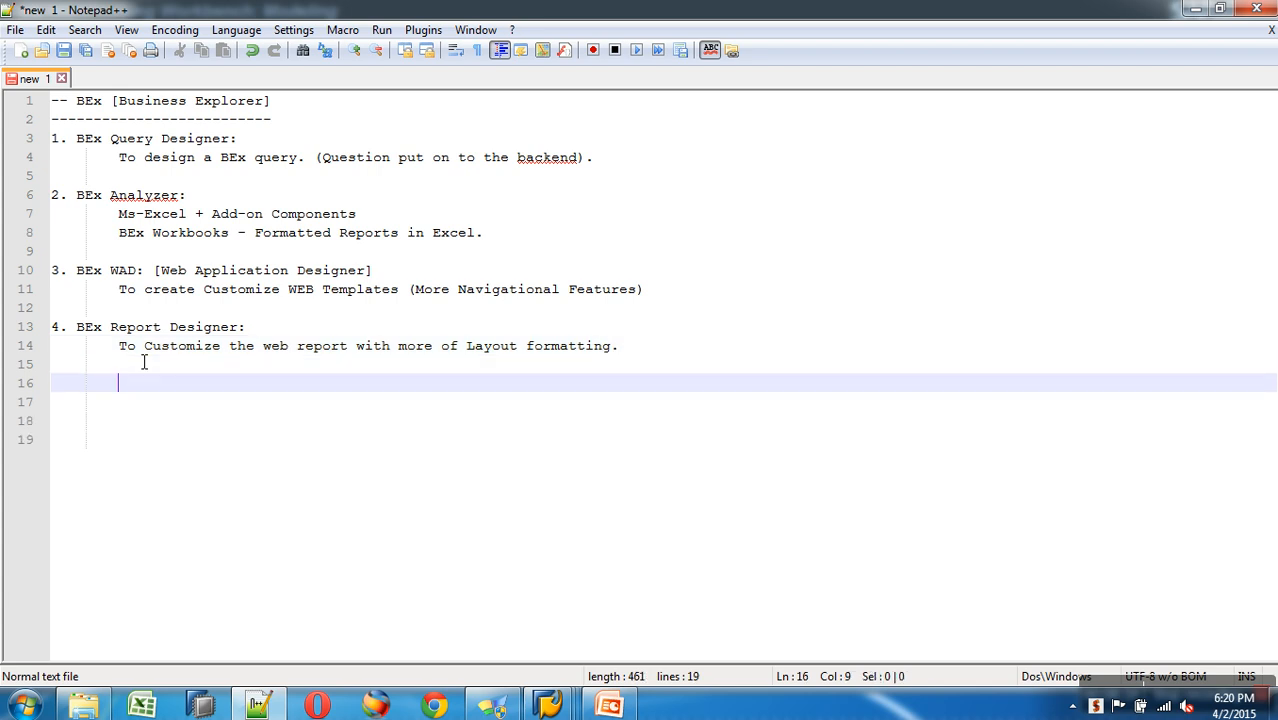
key(Home)
text(5. B)
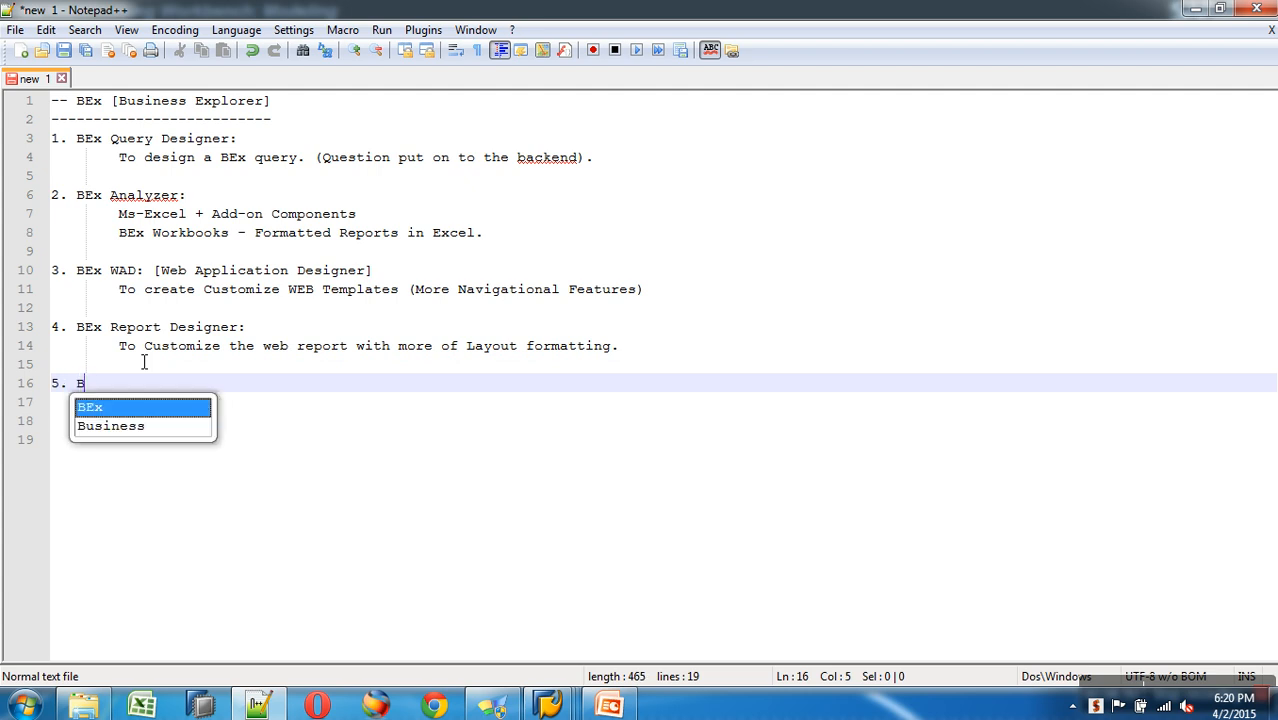
text(Ex W)
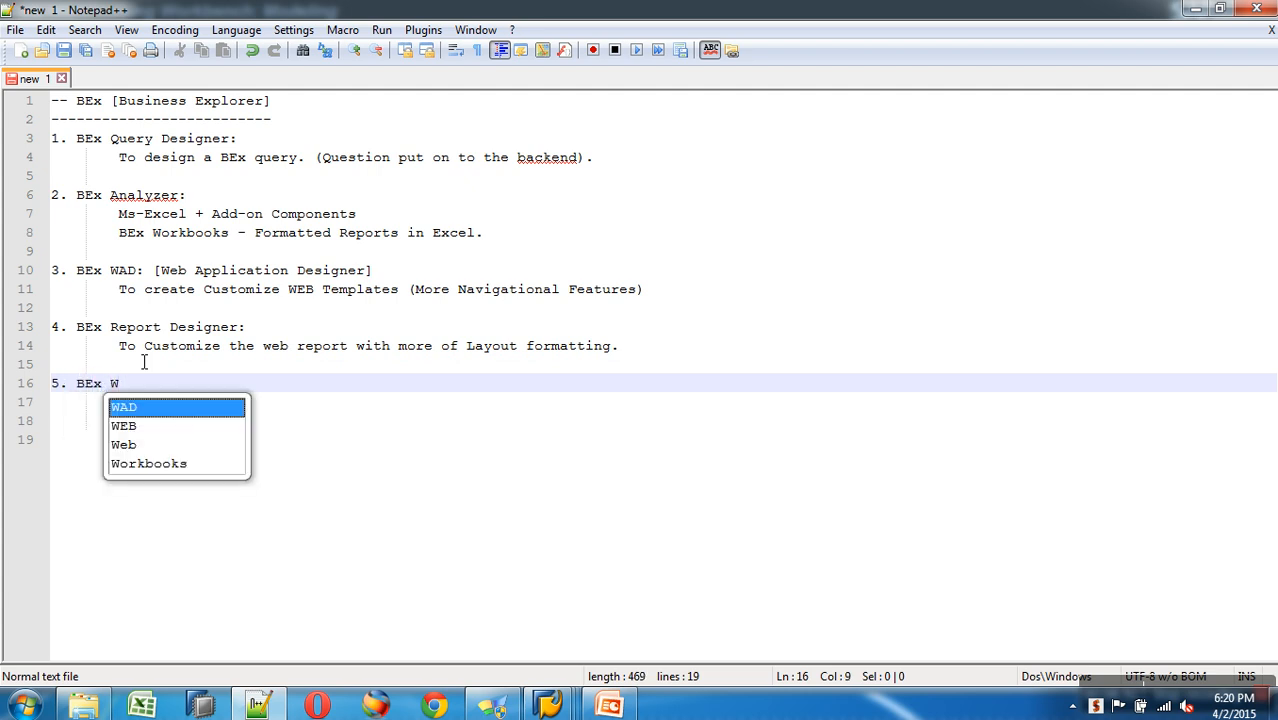
text(eb Analyz)
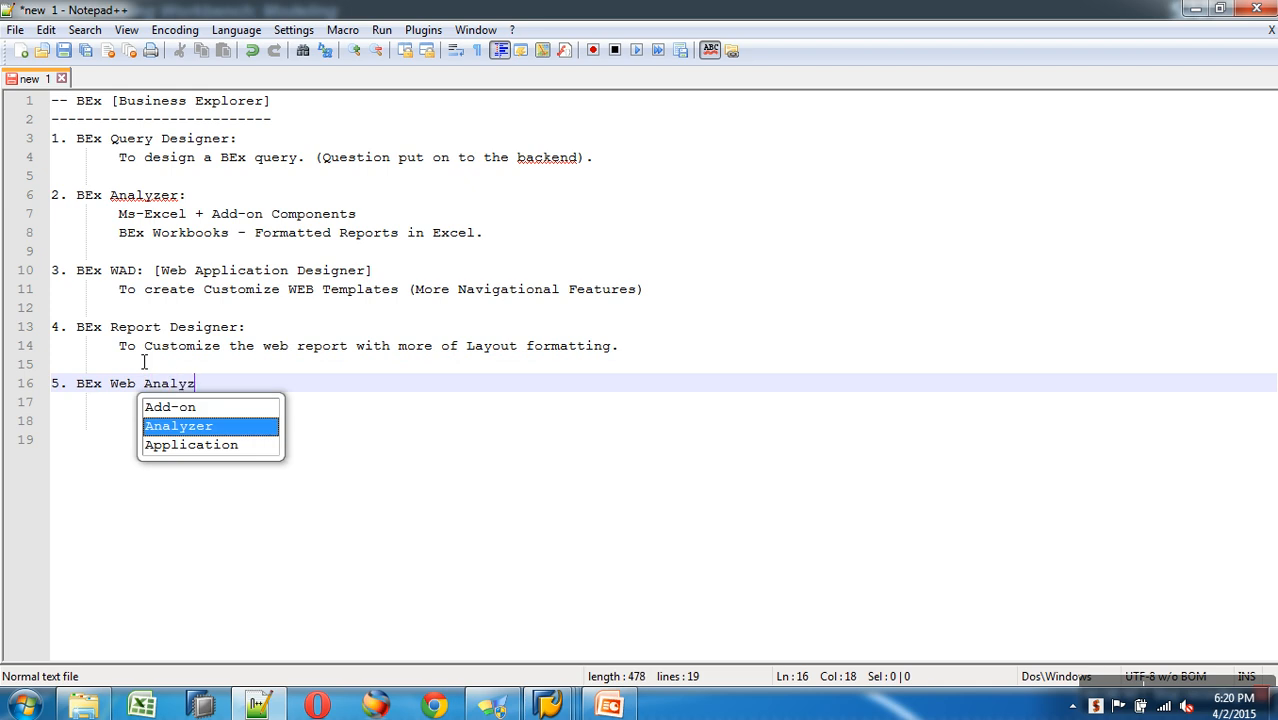
text(er:)
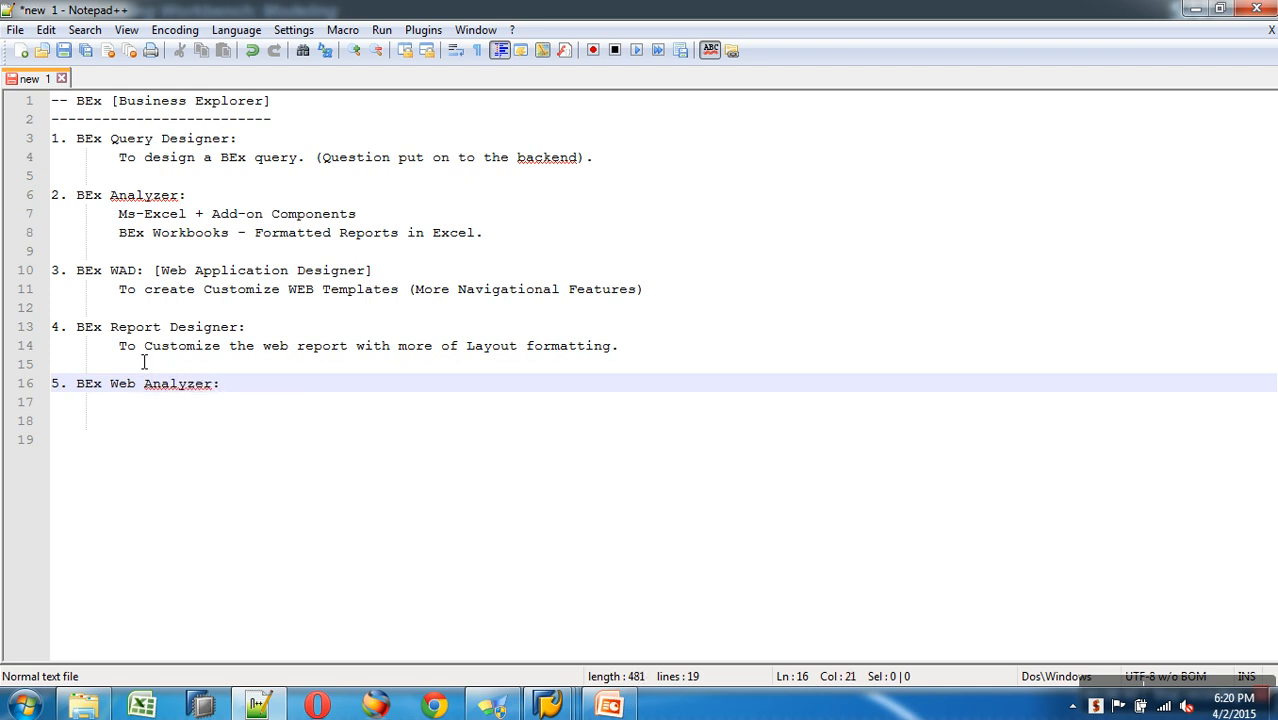
Add the indented description "To Ad-hoc web reports" beneath the BEx Web Analyzer item.
key(Return)
key(Tab)
key(BackSpace)
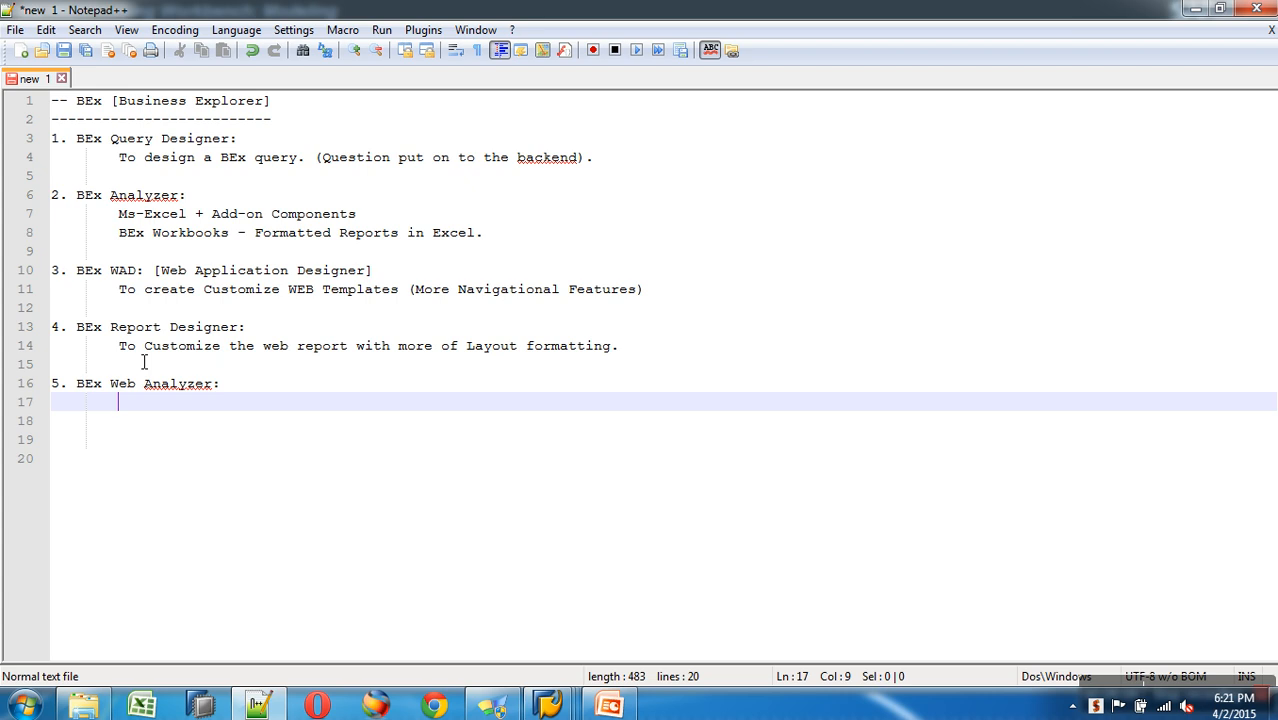
text(T)
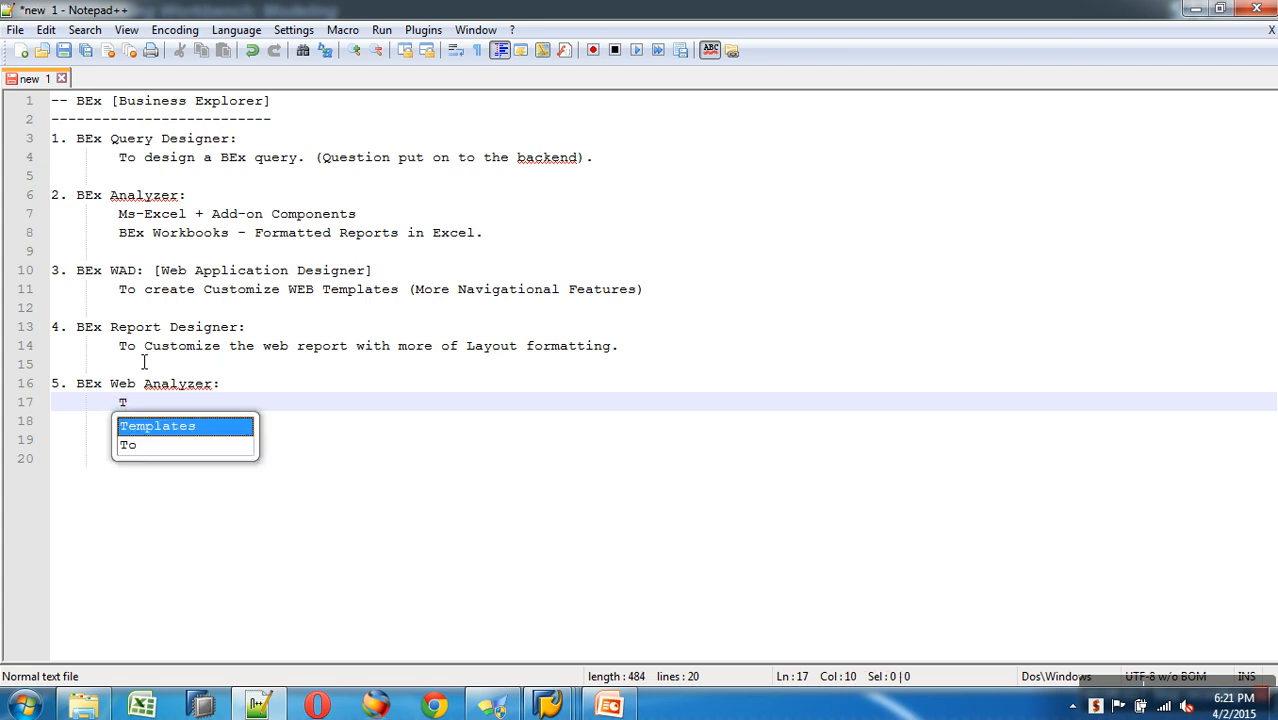
text(o Ad-hoc )
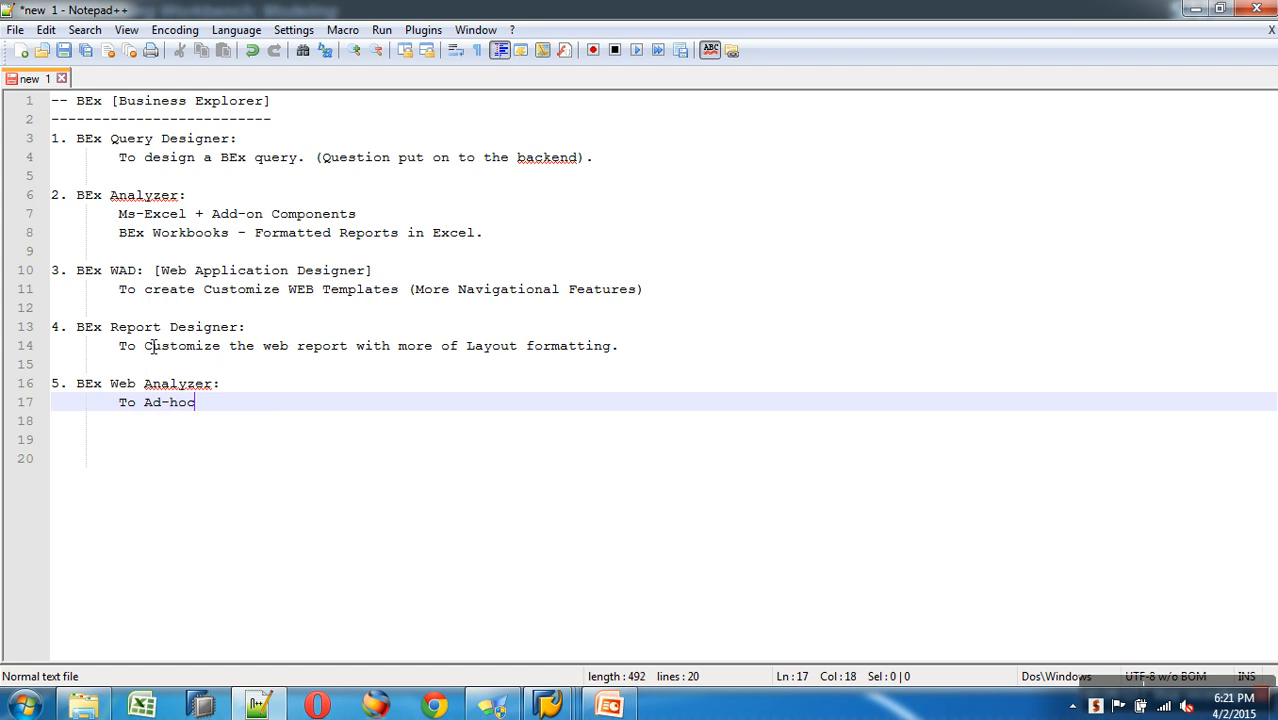
text(we)
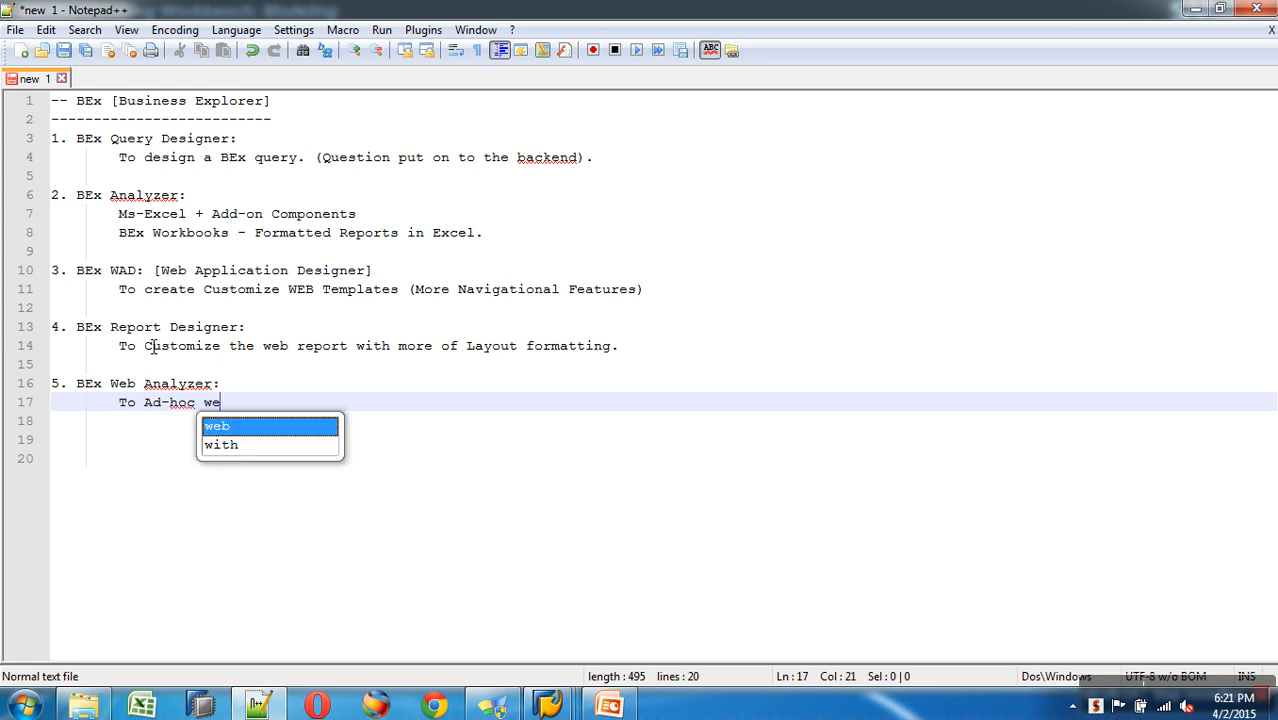
text(b repo)
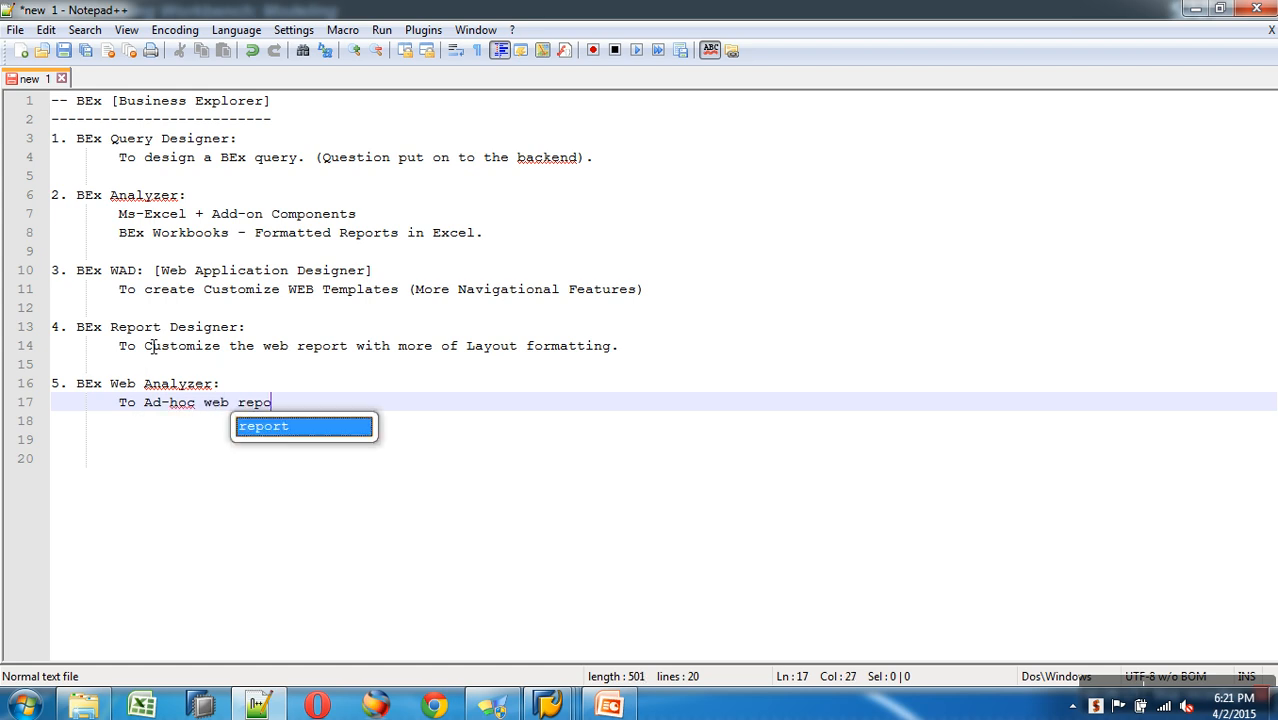
text(rts)
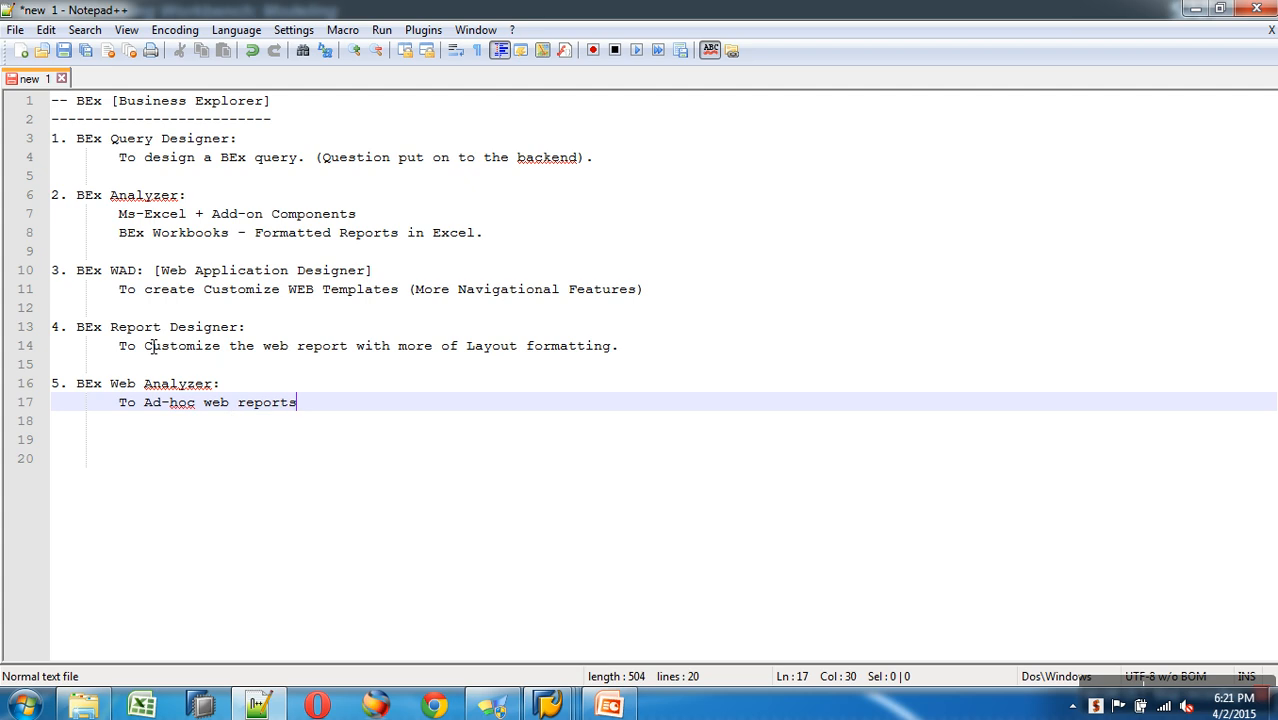
Insert "design" before "Ad-hoc" in the Web Analyzer description and end the sentence with a period.
key(ctrl+Left)
key(ctrl+Left)
key(ctrl+Left)
key(ctrl+Left)
key(ctrl+Left)
text(design)
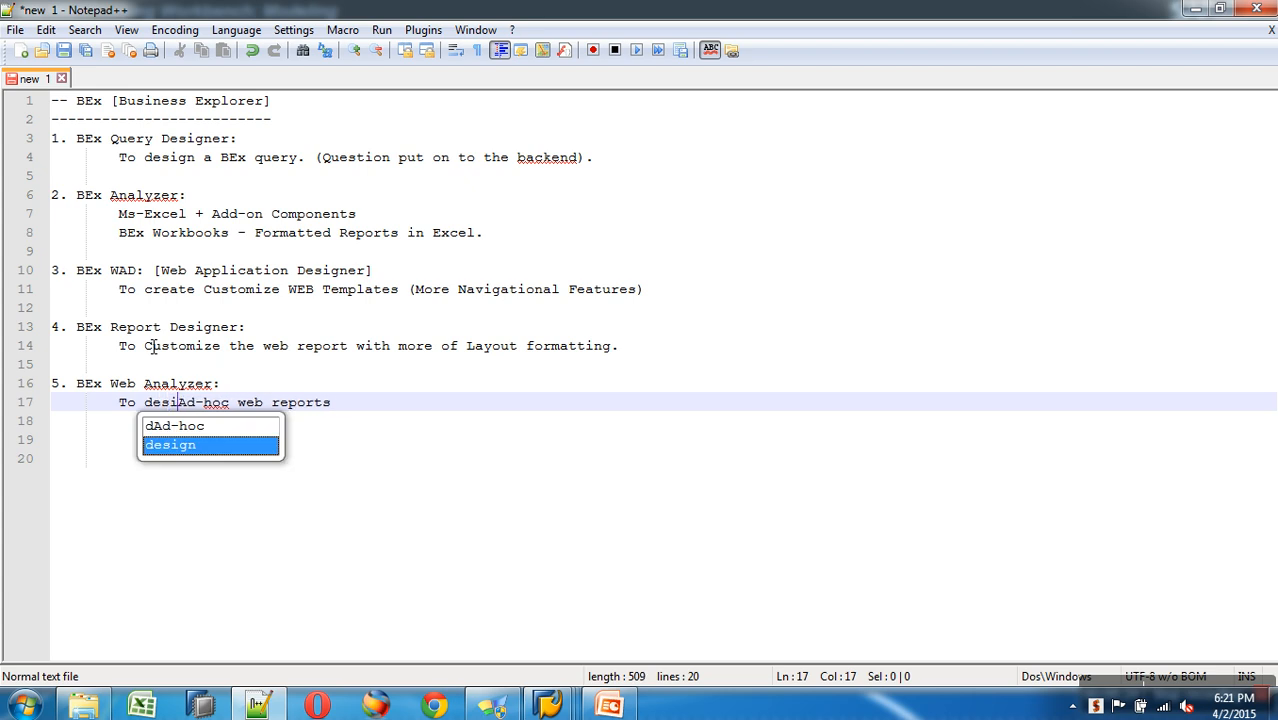
key(End)
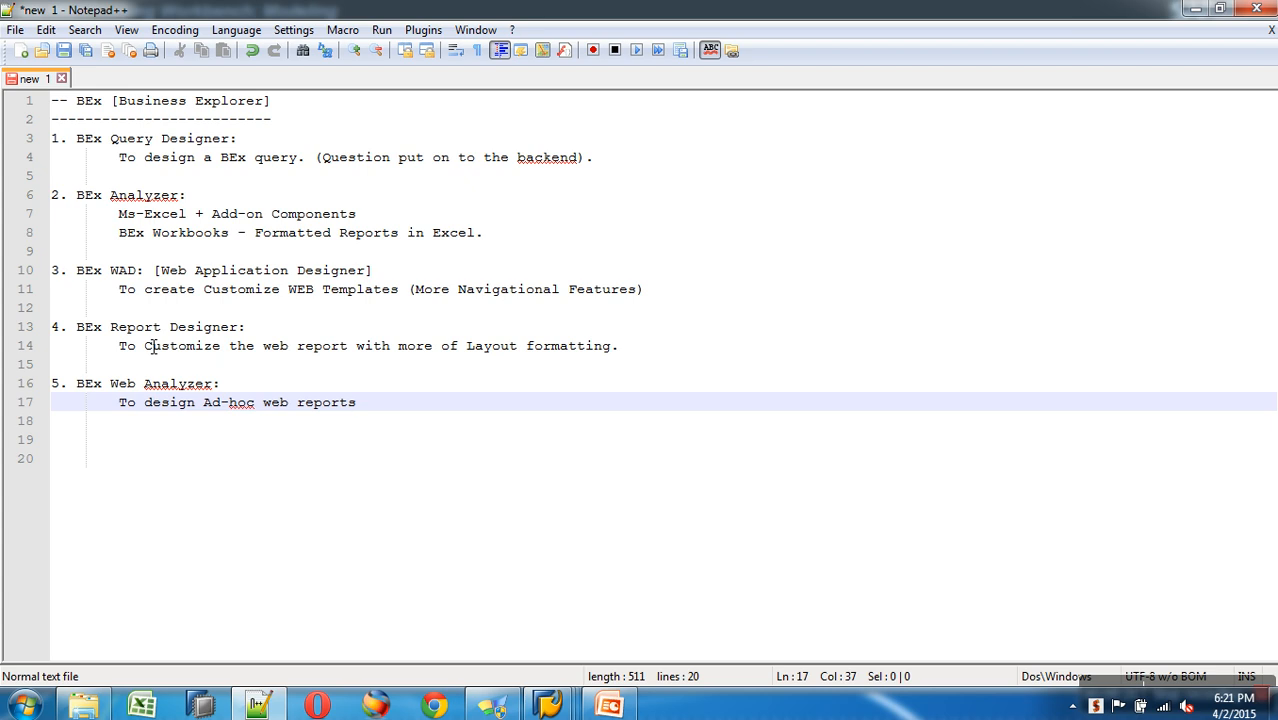
text(.)
Insert a divider line above the BEx WAD item, with a long row of dashes leading up to the label "WEB".
click(76, 252)
key(Return)
text(-)
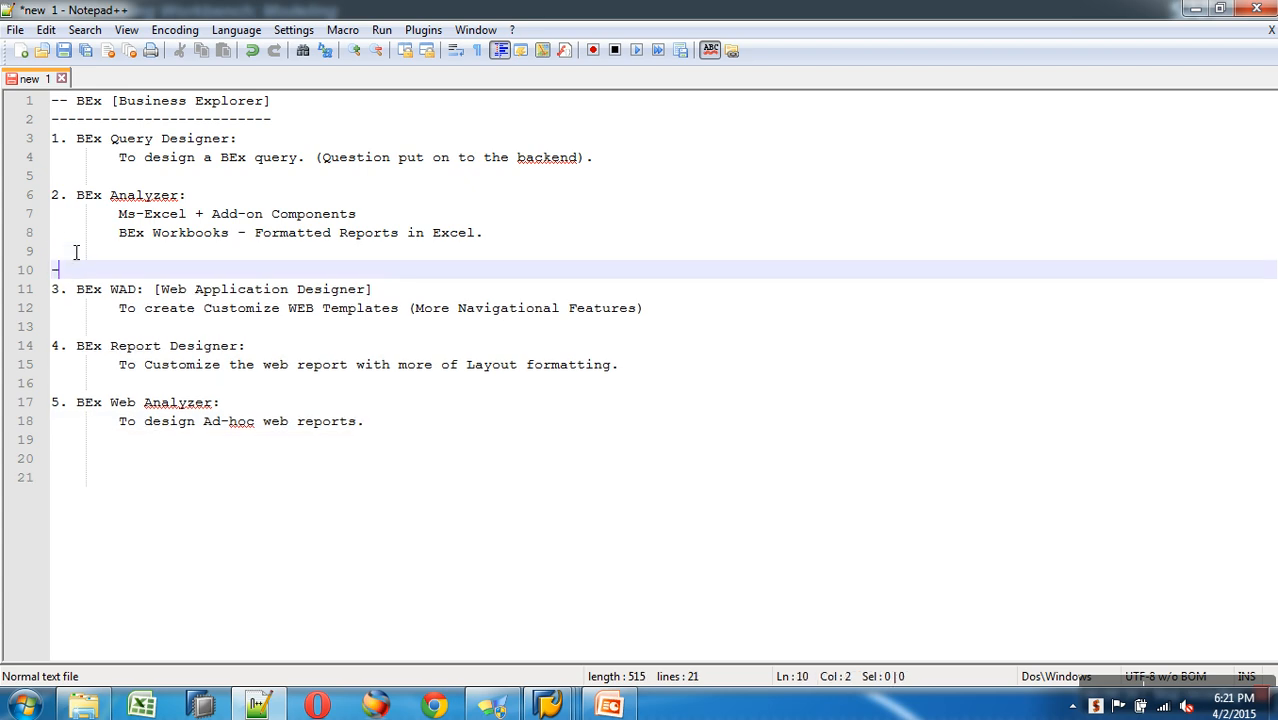
text(WEB)
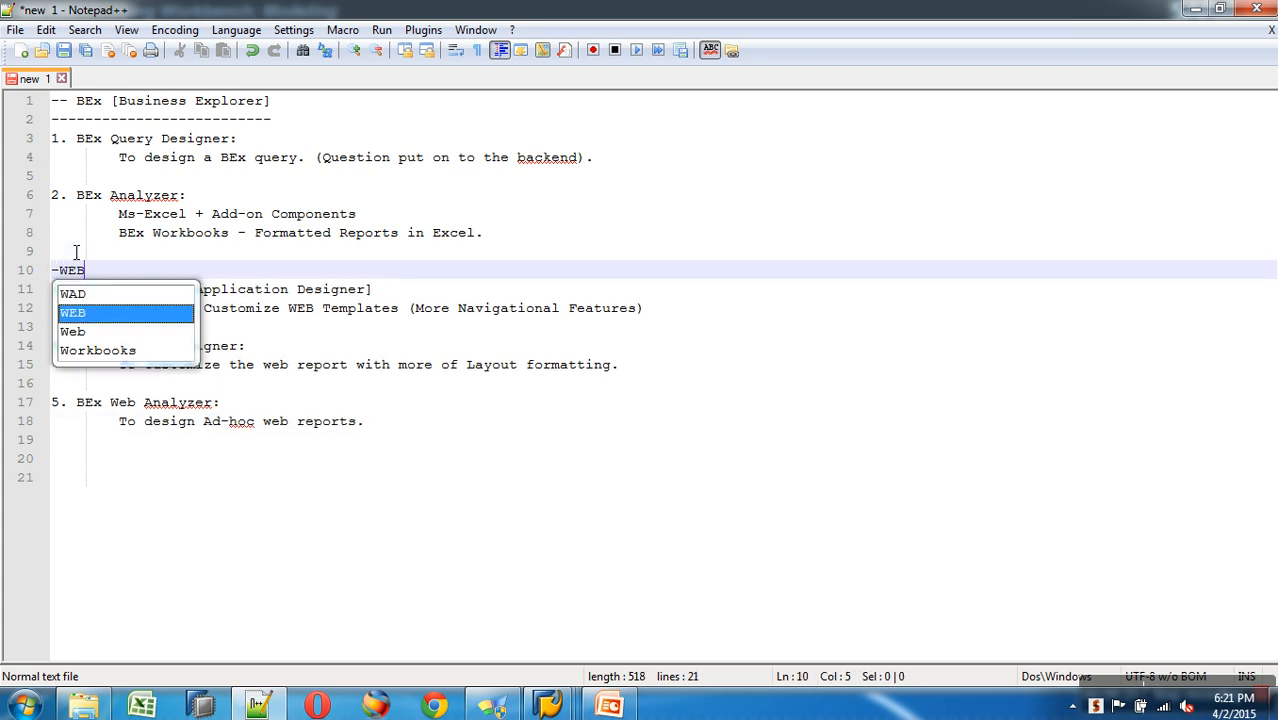
key(Escape)
text(---)
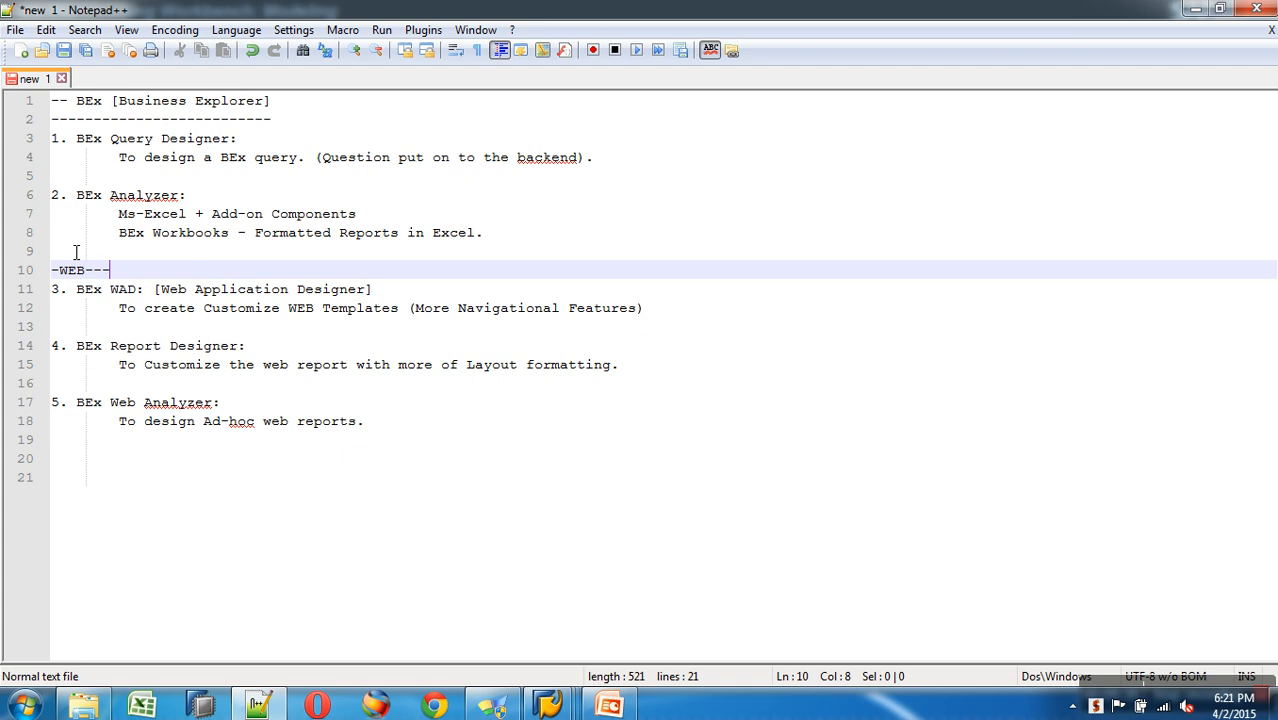
text(--------------------------WEB--)
key(End)
text(----)
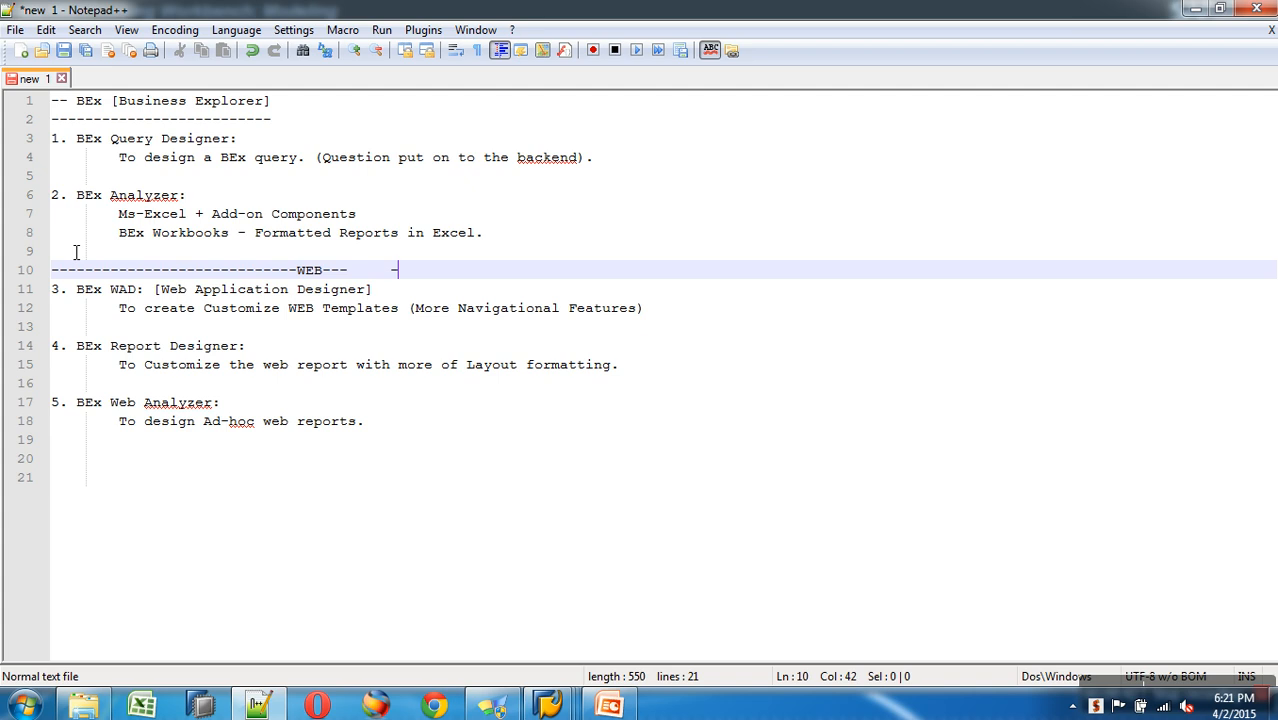
Remove the stray spacing after "WEB" and complete the divider with a long row of dashes following the label.
key(BackSpace)
key(BackSpace)
key(BackSpace)
key(BackSpace)
key(BackSpace)
key(BackSpace)
text(----------------------------------)
Review the five BEx components by highlighting the Query Designer, Analyzer and web tool entries in turn.
drag(622, 157, 68, 152)
drag(484, 232, 60, 195)
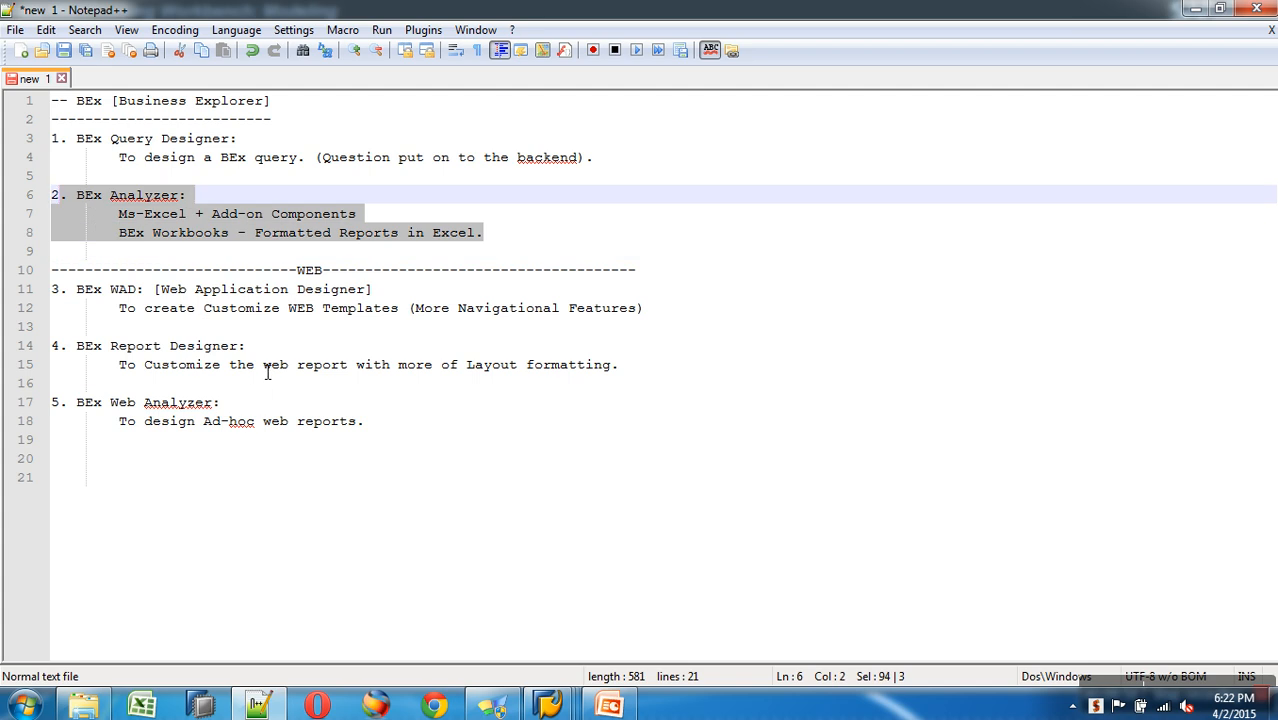
drag(388, 431, 55, 146)
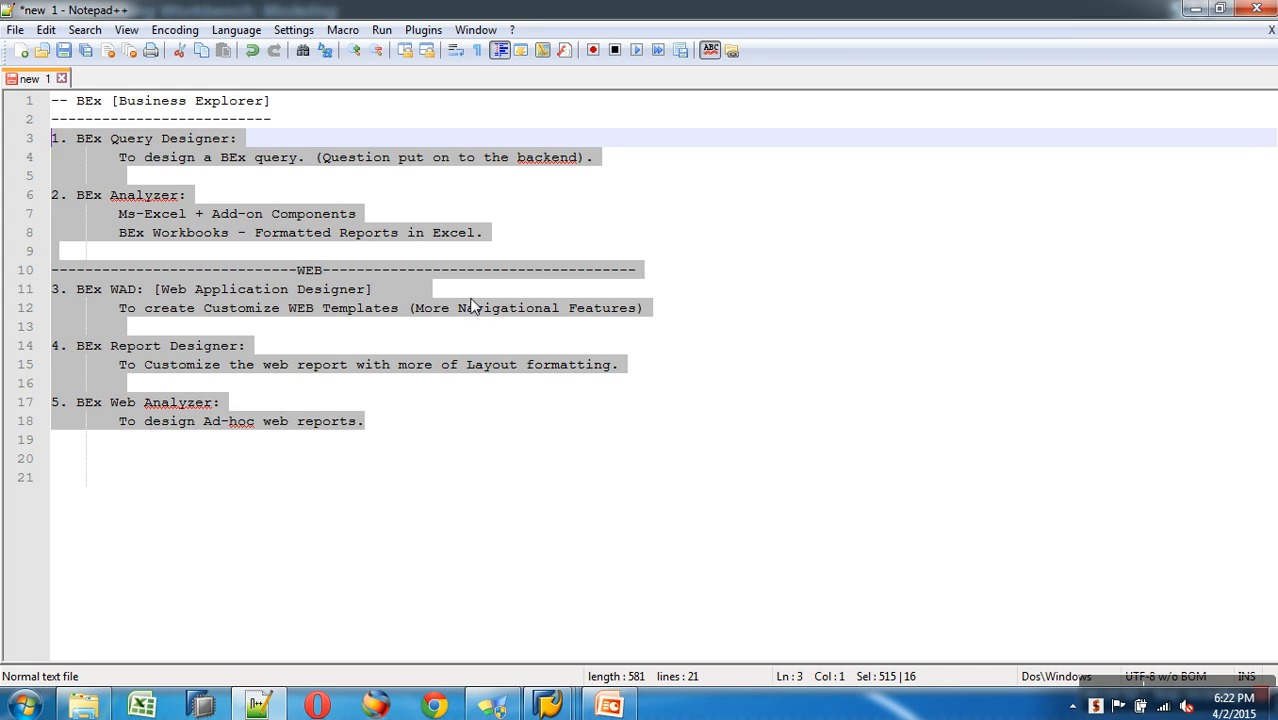
click(648, 196)
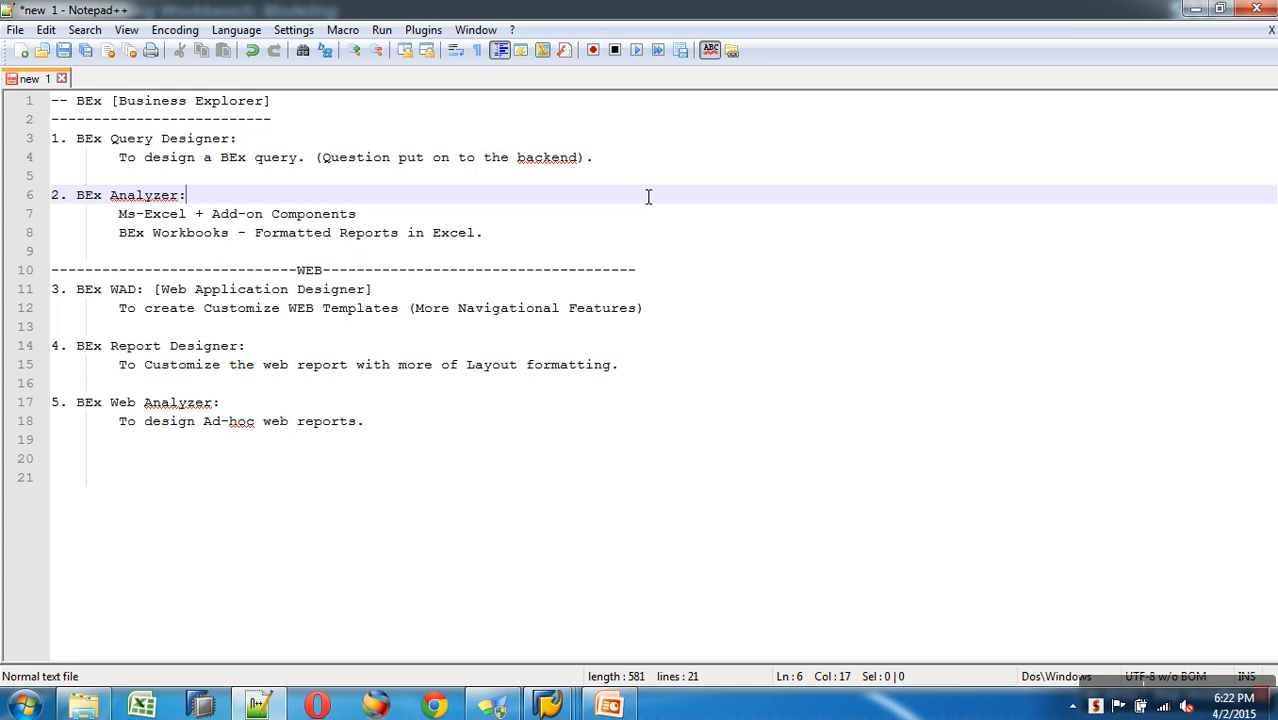
click(622, 163)
drag(622, 165, 49, 141)
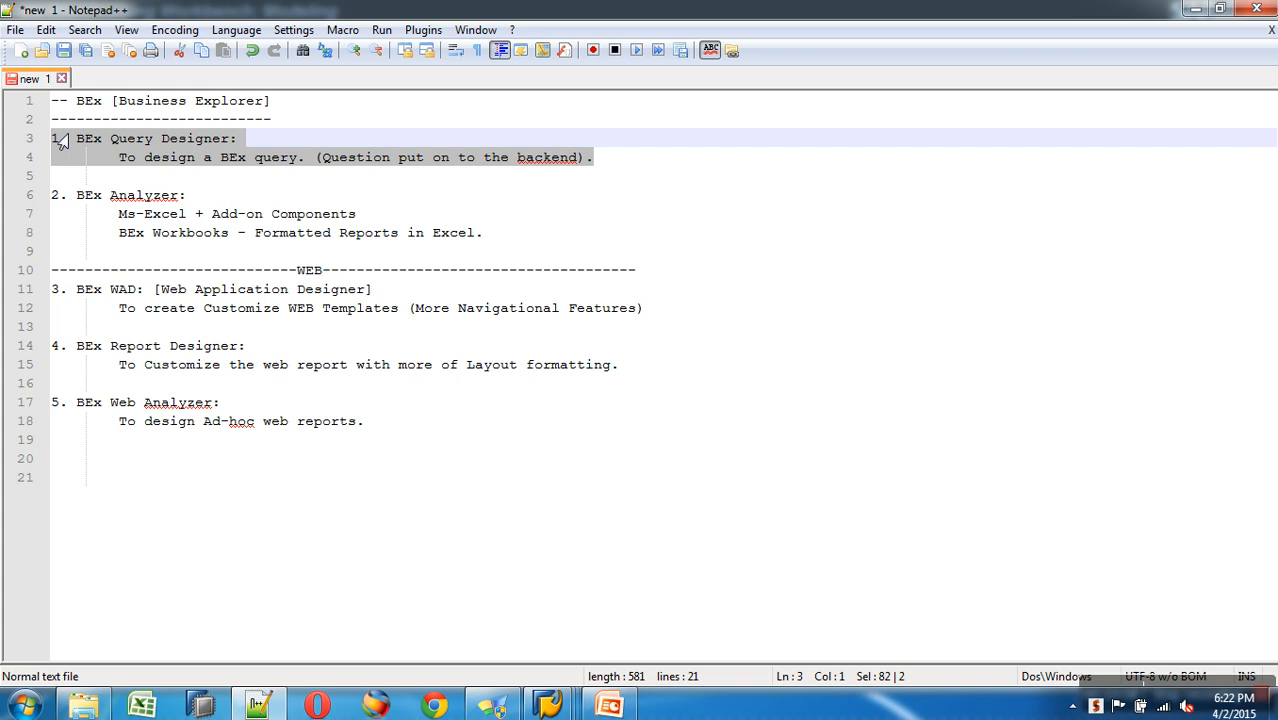
drag(496, 240, 50, 200)
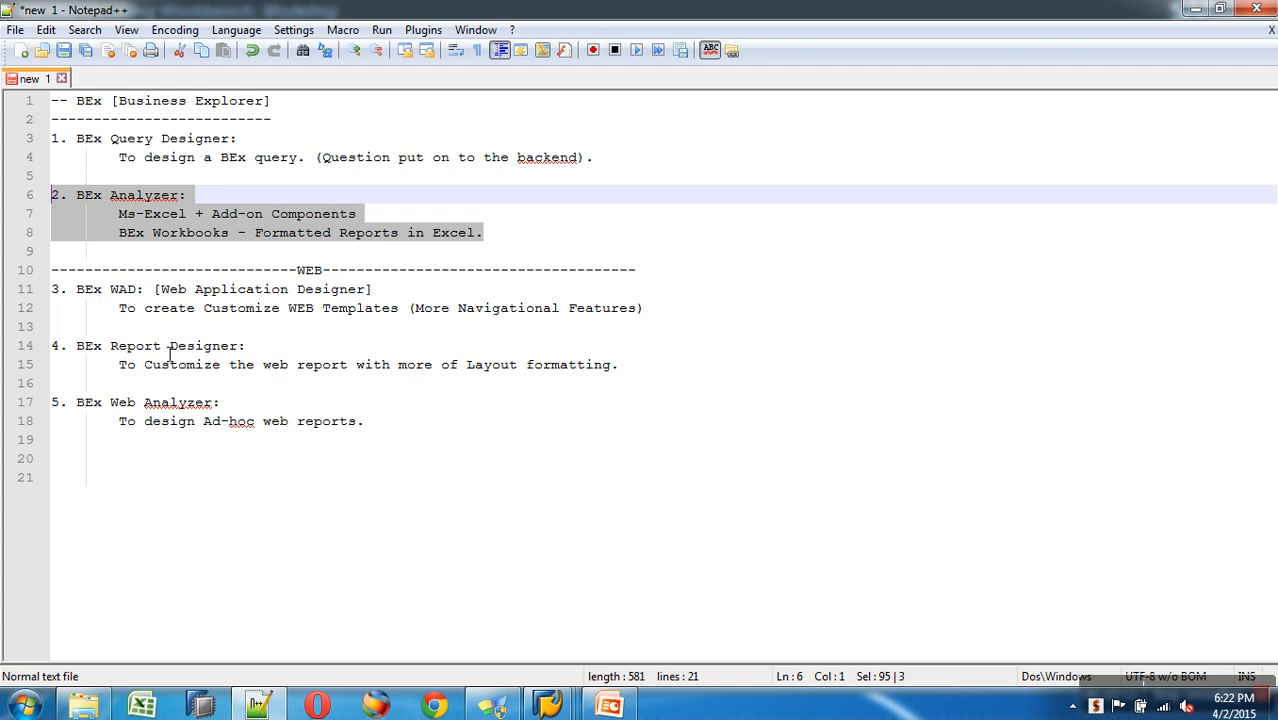
click(389, 427)
drag(389, 427, 33, 347)
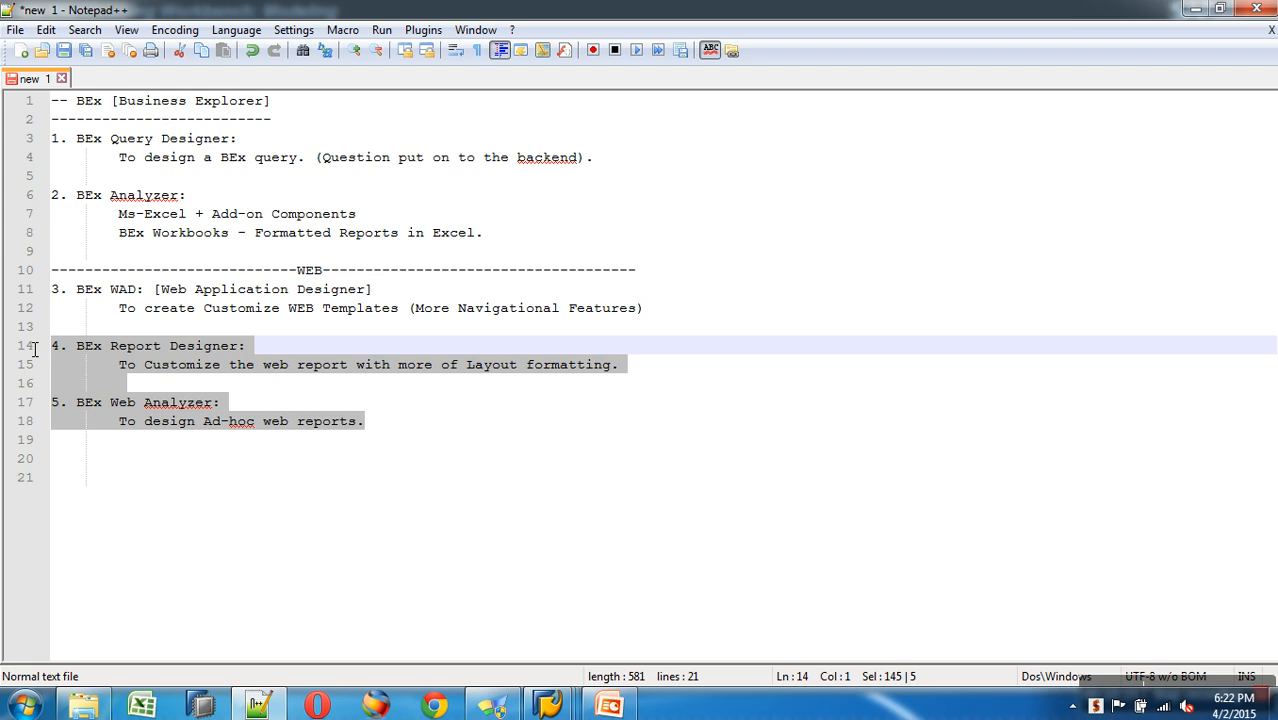
drag(662, 312, 56, 298)
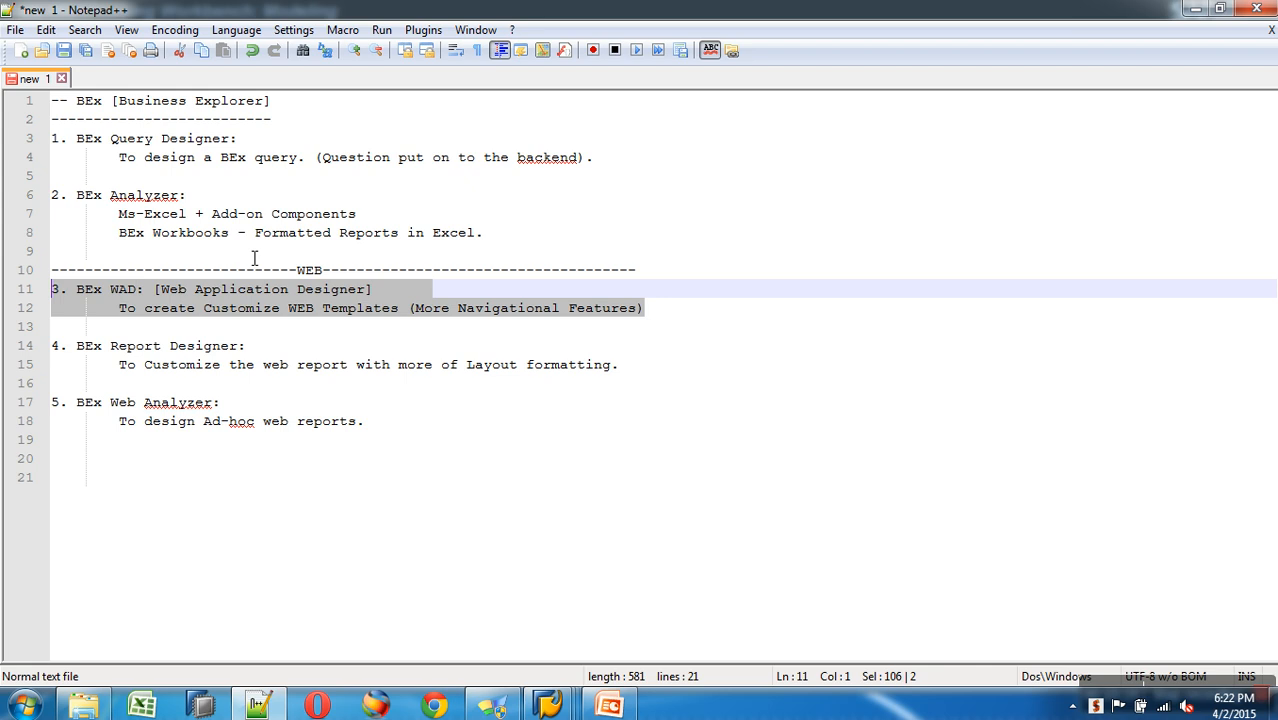
Examine the BEx Query Designer entry and its description by highlighting it repeatedly.
click(619, 170)
drag(619, 174, 68, 145)
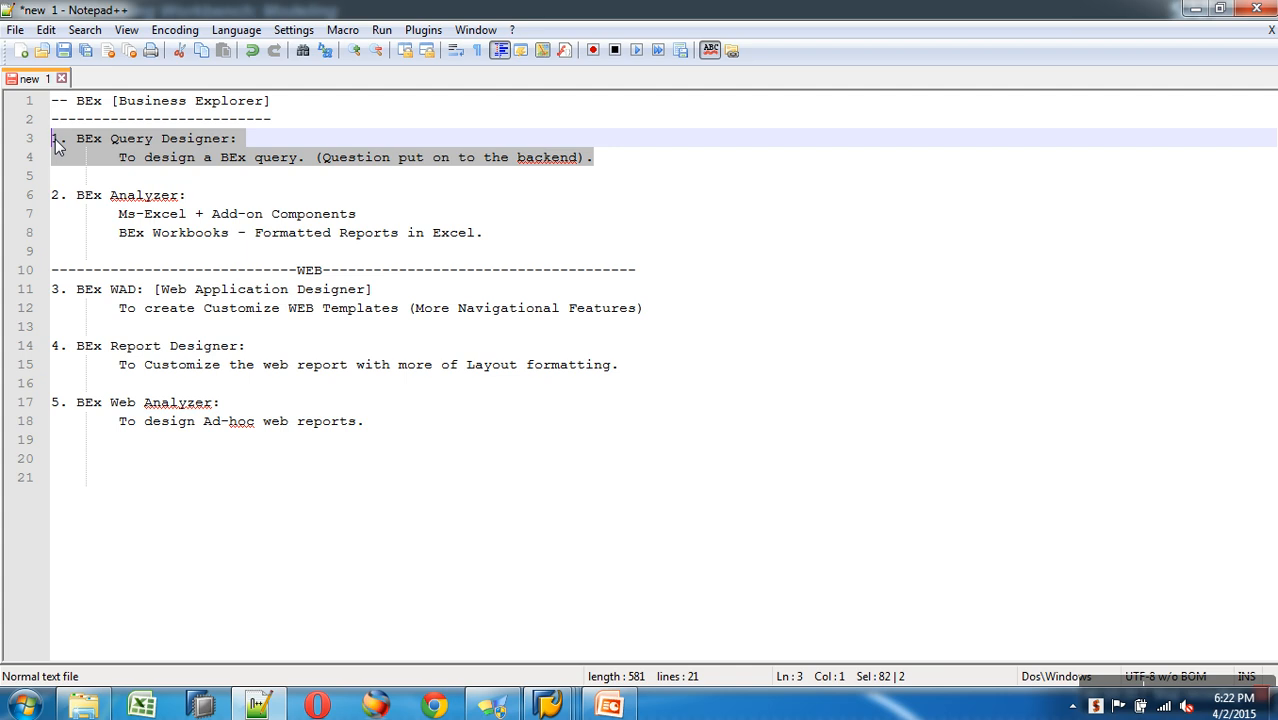
click(300, 178)
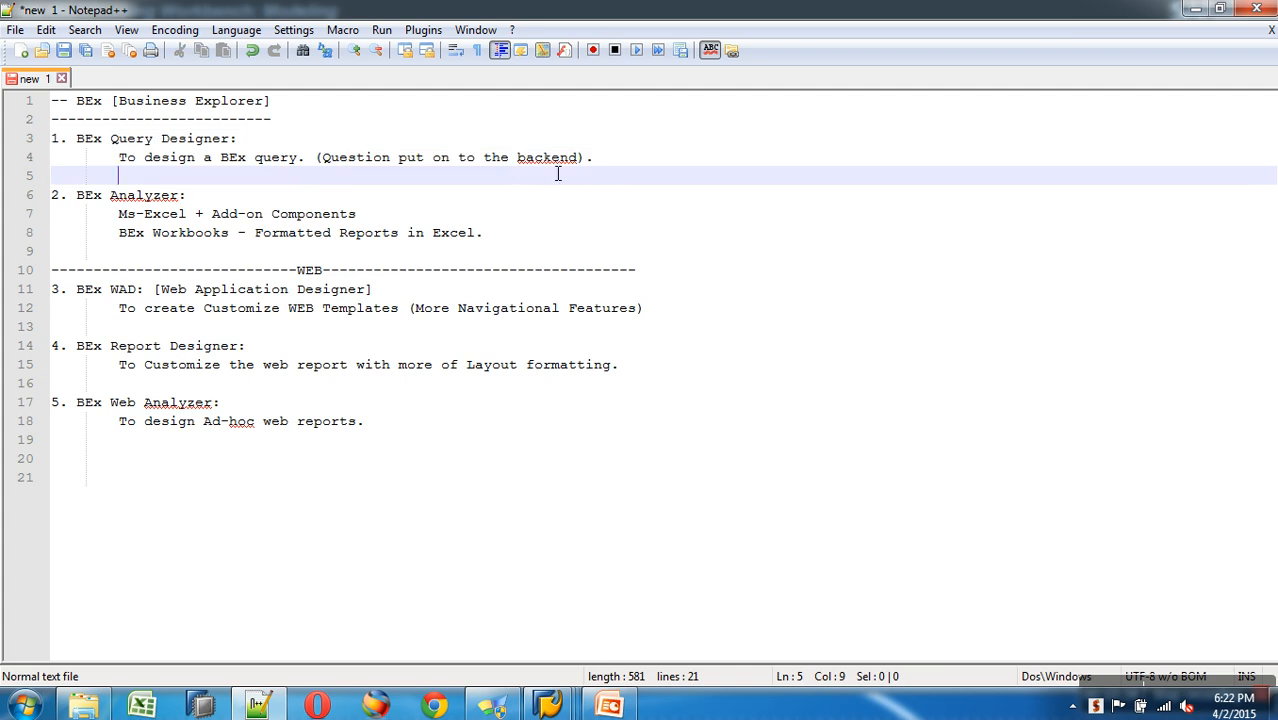
click(629, 172)
drag(629, 174, 62, 146)
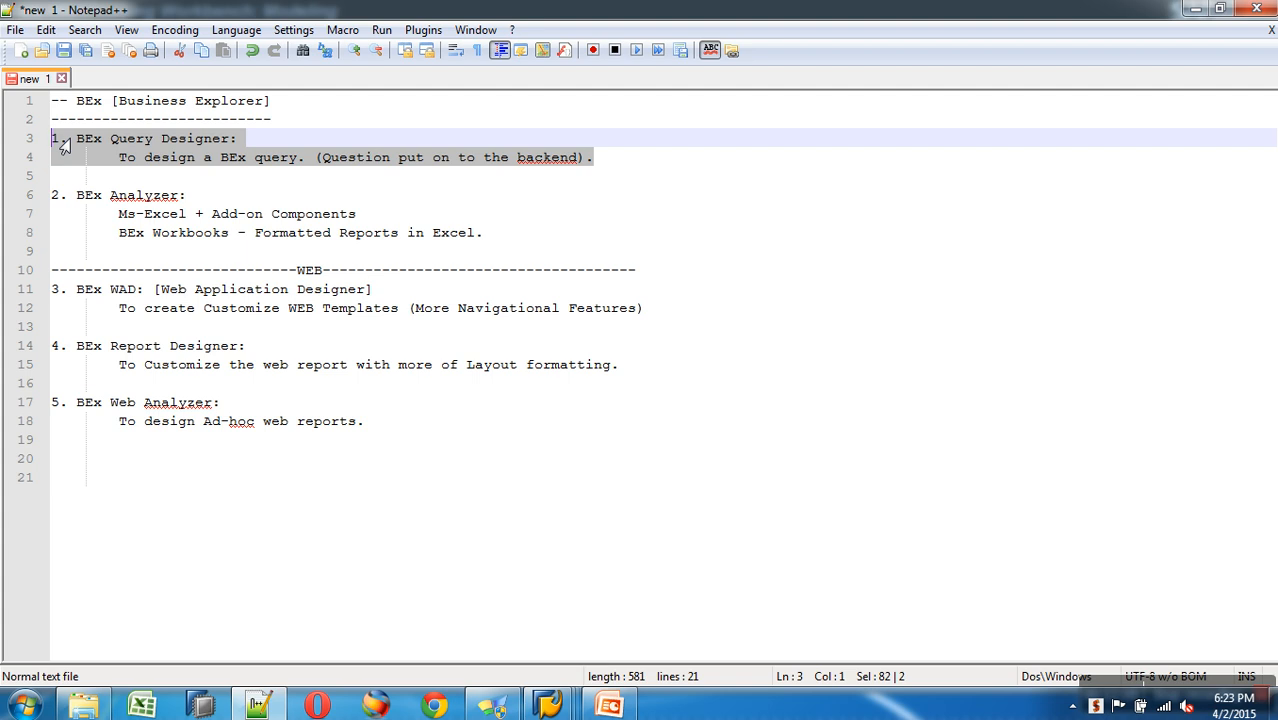
click(643, 176)
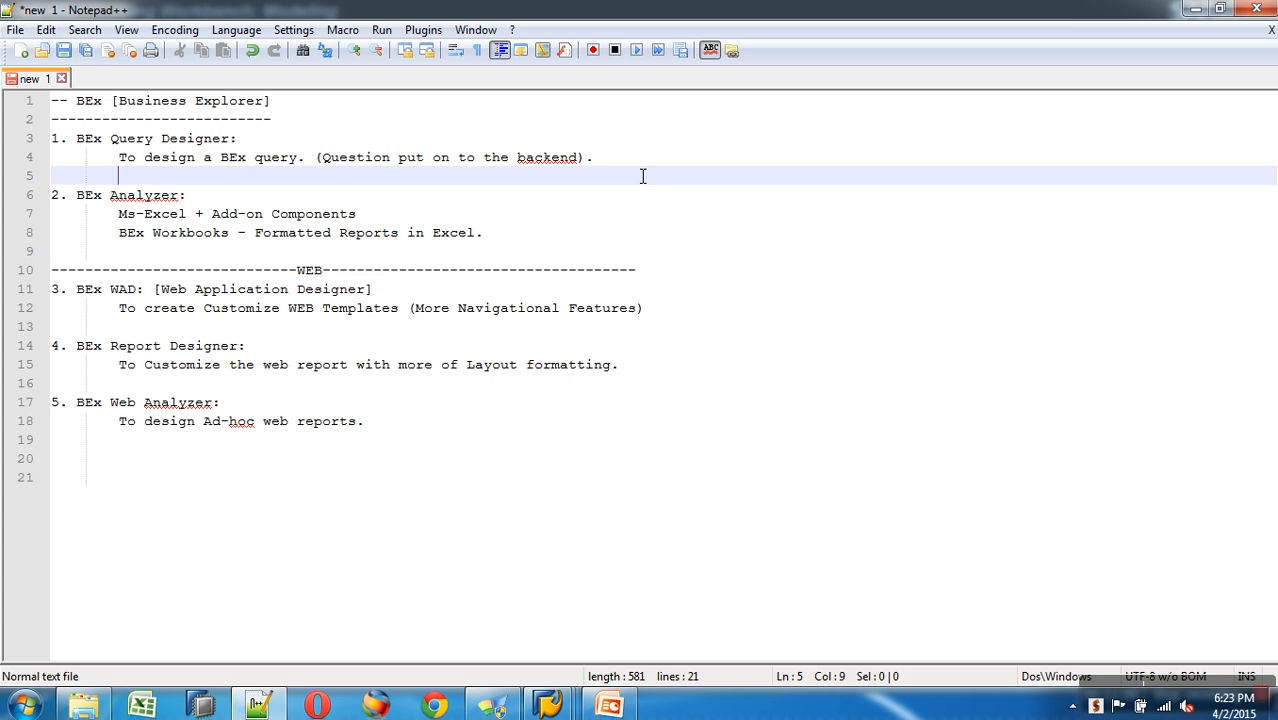
drag(643, 176, 44, 141)
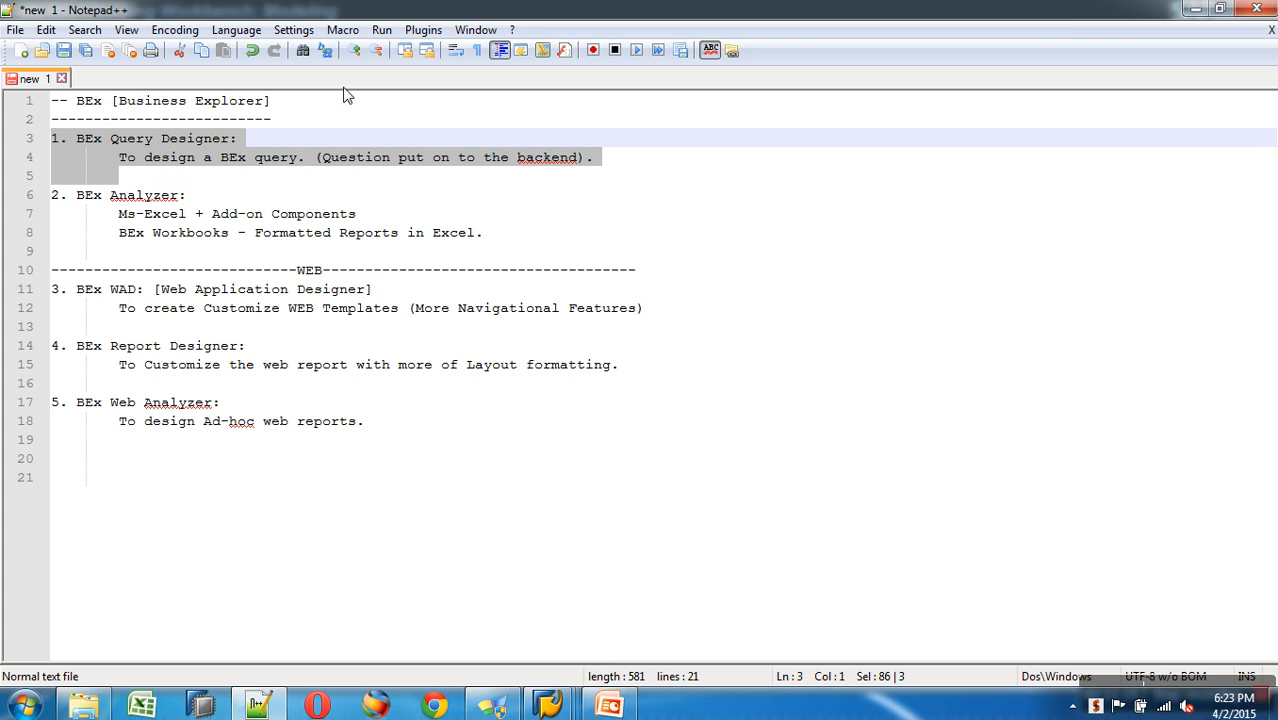
Compare the entries in the WEB section with the Query Designer and Analyzer entries by highlighting each group.
drag(417, 441, 37, 289)
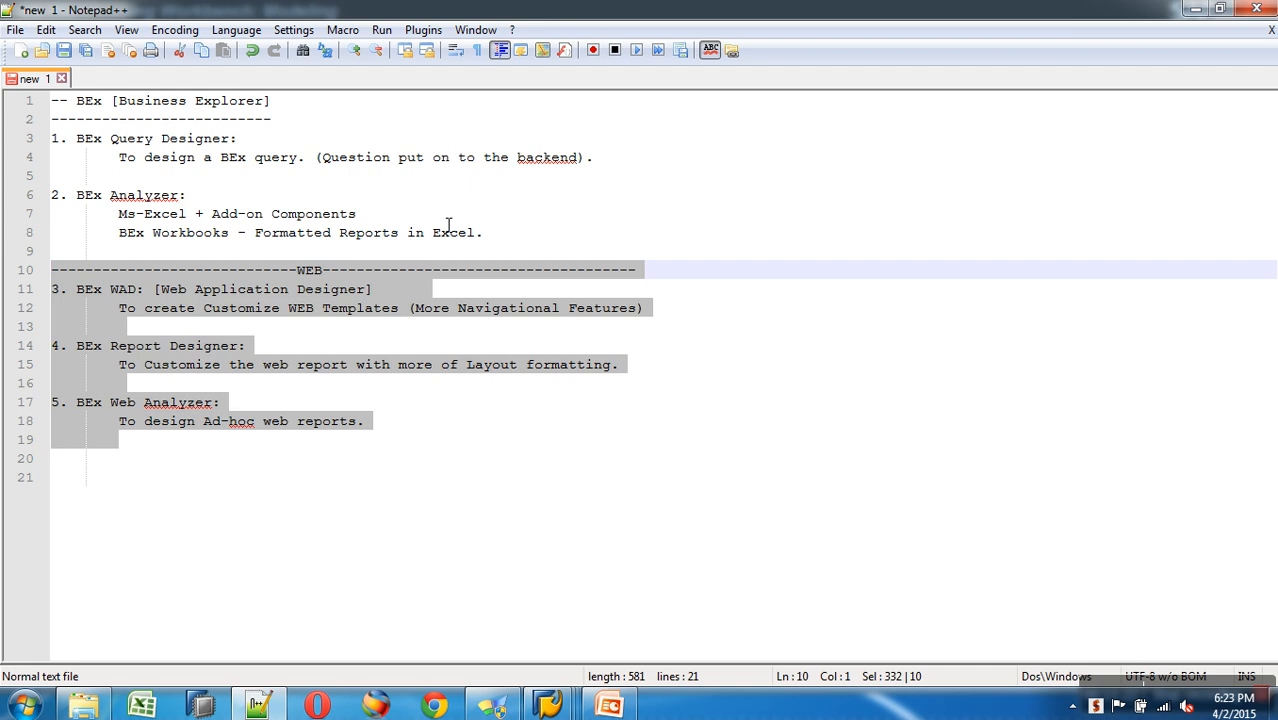
drag(628, 162, 50, 147)
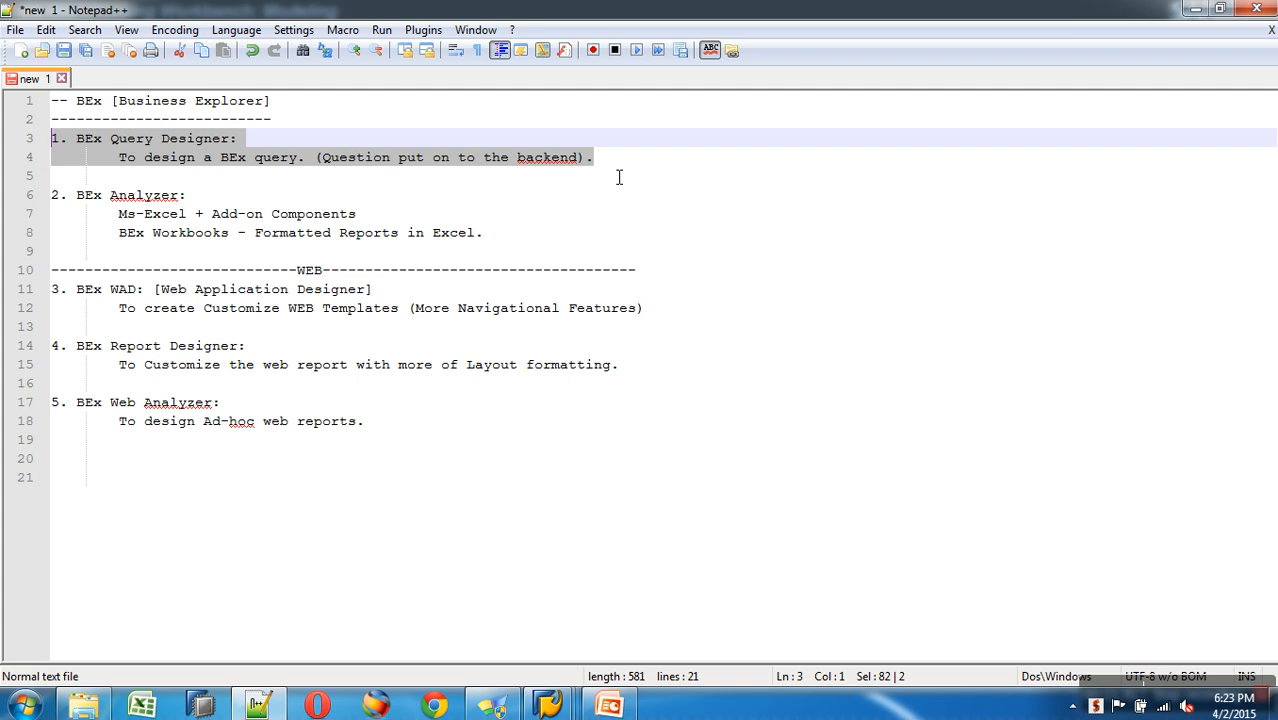
drag(505, 250, 42, 147)
drag(377, 440, 22, 305)
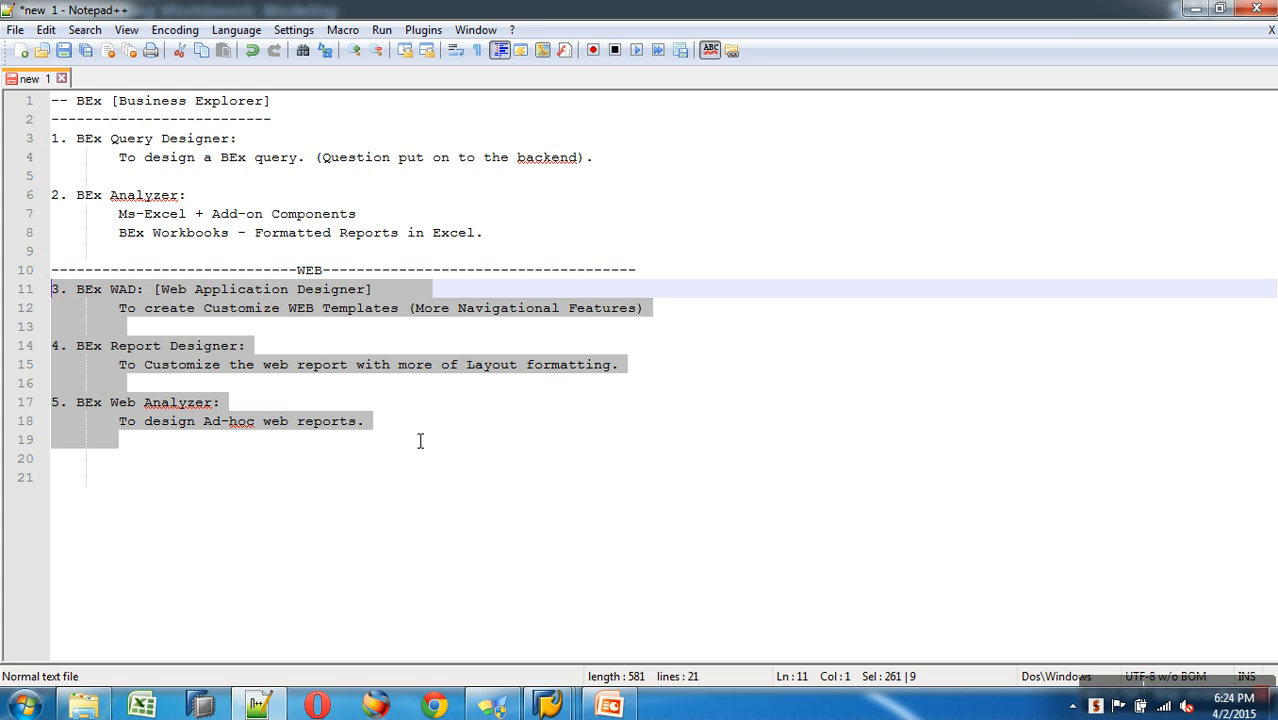
click(384, 312)
click(638, 311)
drag(641, 311, 38, 289)
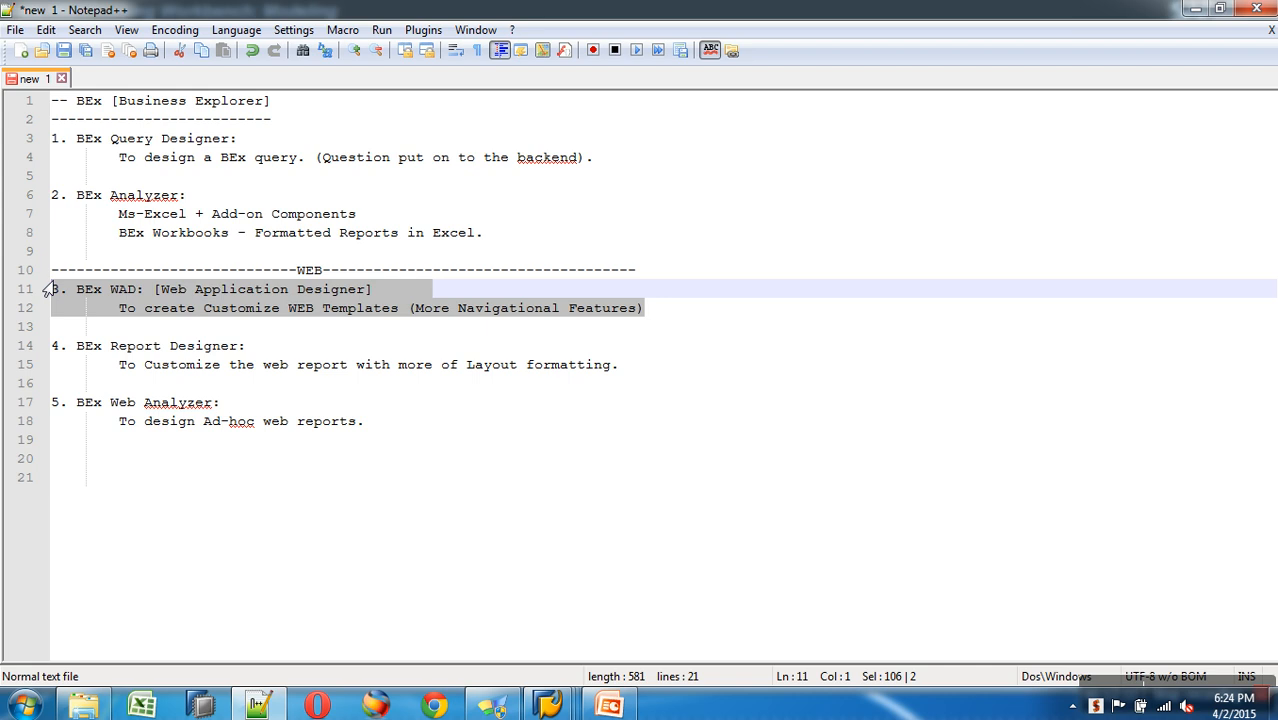
click(552, 466)
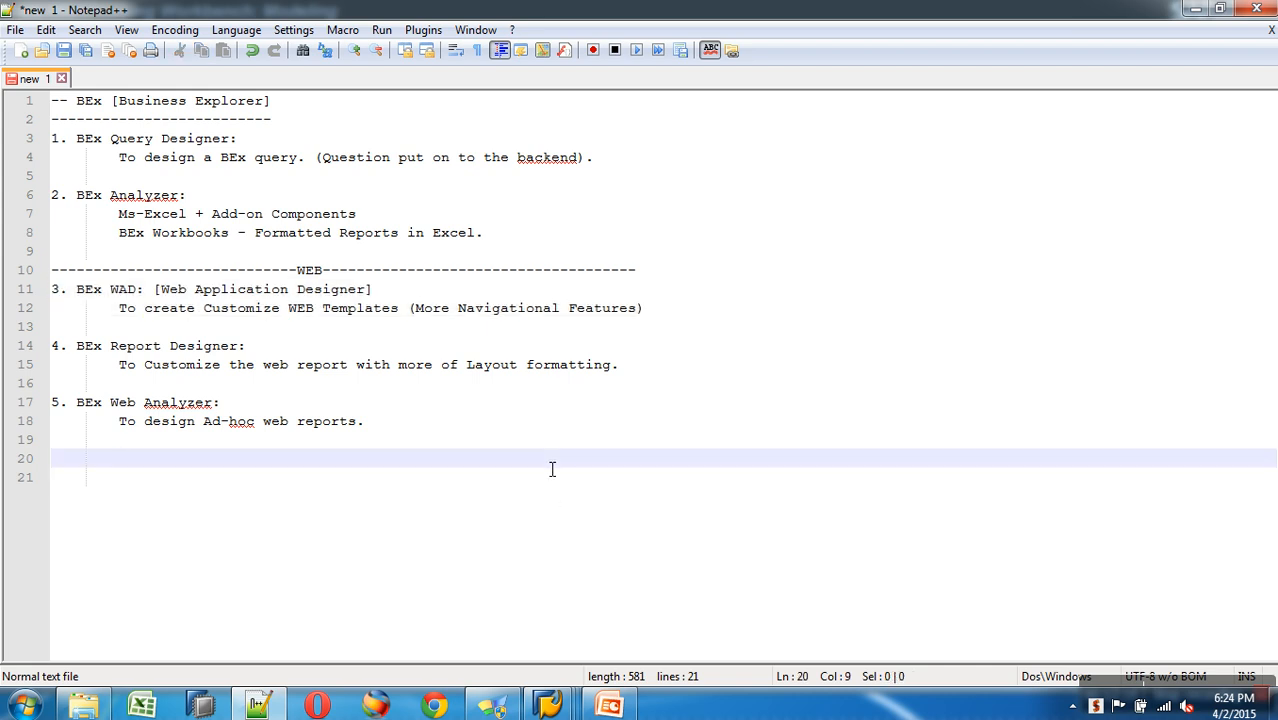
drag(632, 157, 27, 140)
click(276, 148)
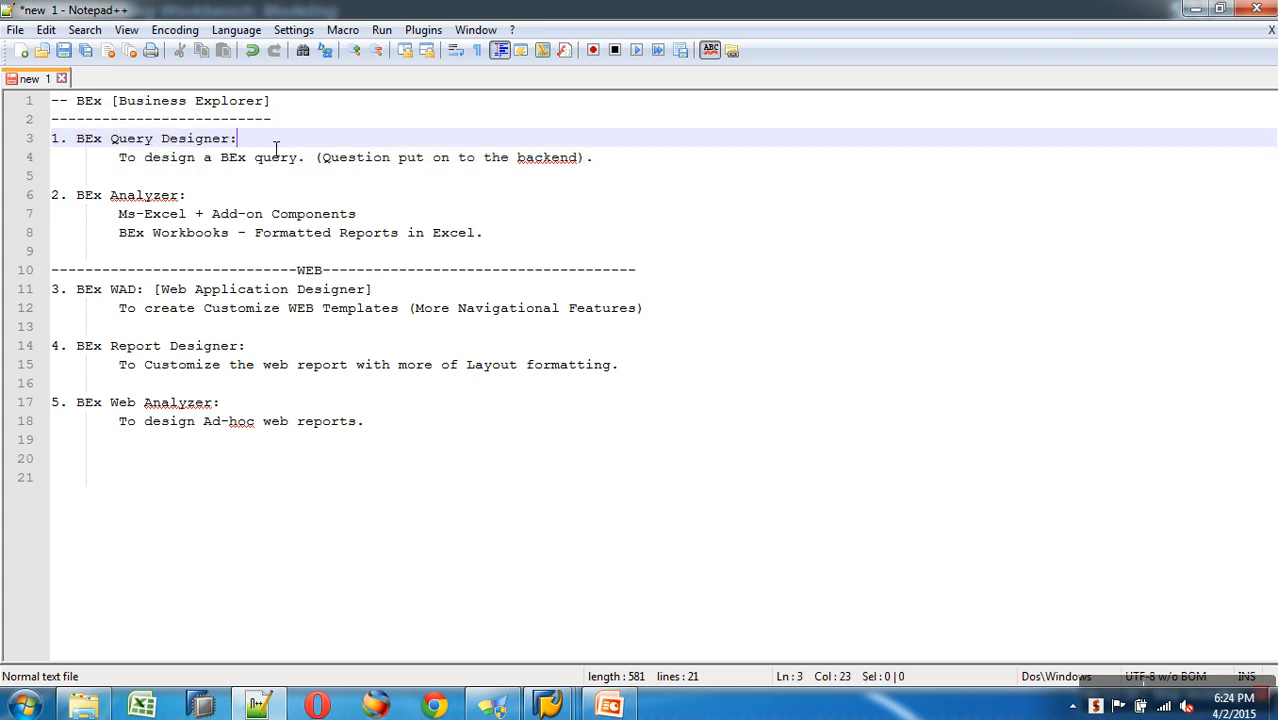
Copy the heading "1. BEx Query Designer:" below the Web Analyzer entry and underline it with a row of dashes.
key(shift+Home)
key(ctrl+c)
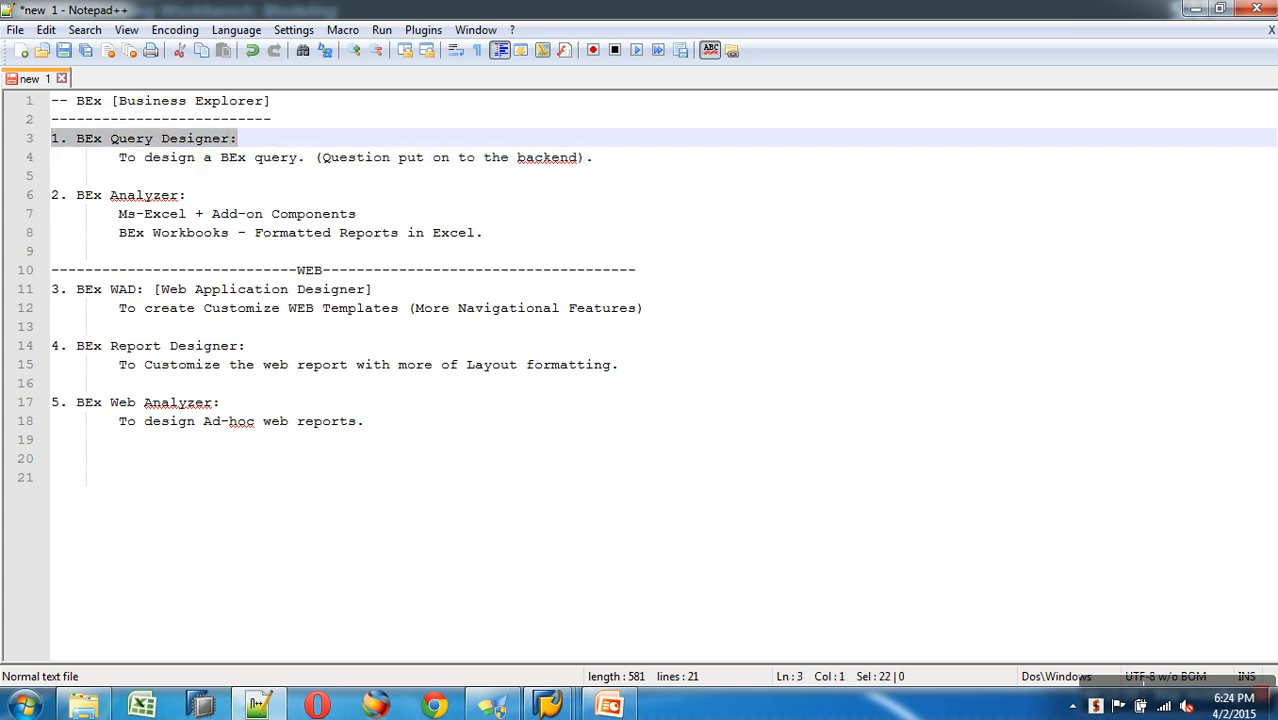
click(111, 476)
key(Home)
key(ctrl+v)
key(Return)
text(----------------------)
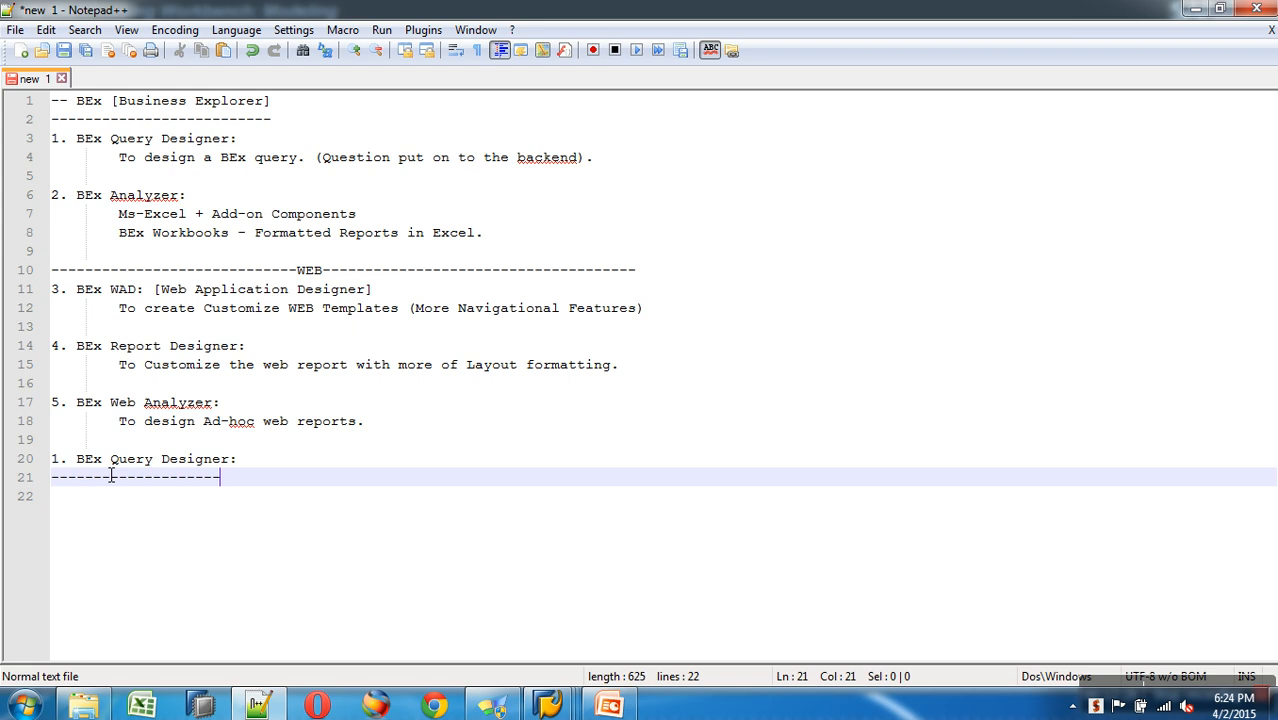
Add a long block of blank lines below the underlined BEx Query Designer heading.
key(Return)
key(Return)
key(Return)
key(Return)
key(Return)
key(Return)
key(Return)
key(Return)
key(Return)
key(Return)
key(Return)
key(Return)
key(Return)
key(Return)
key(Return)
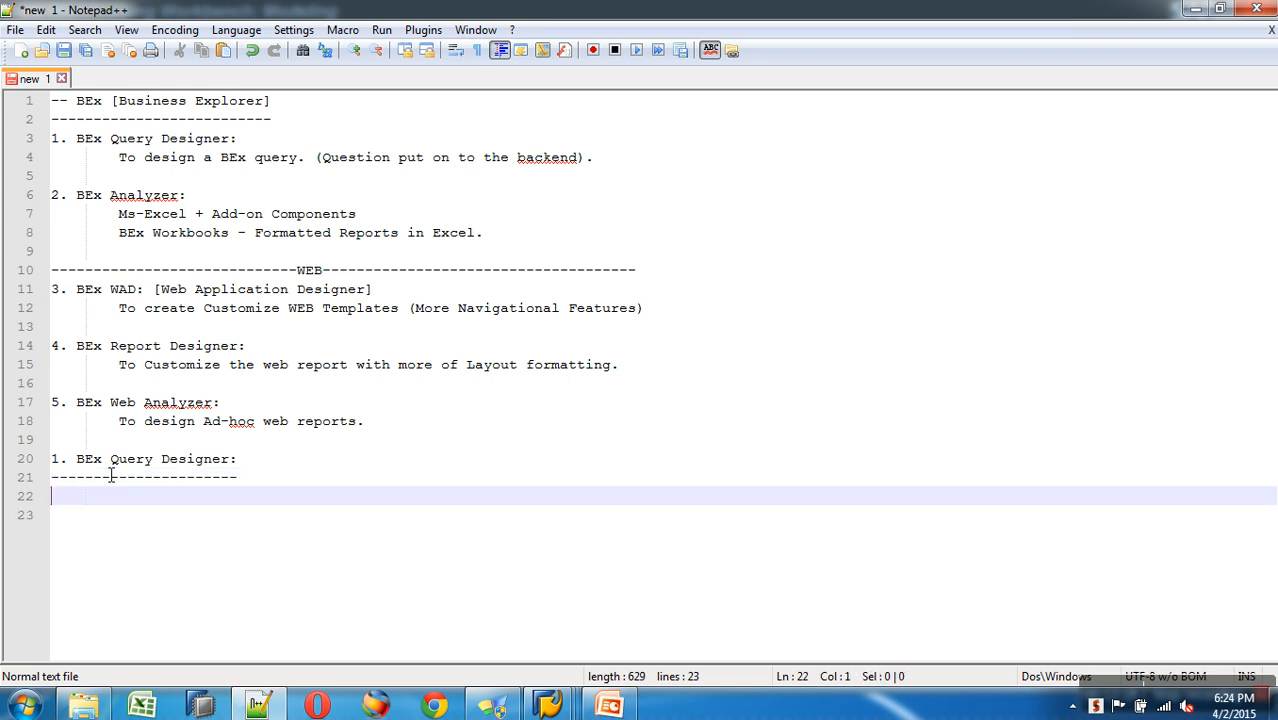
key(Return)
key(Return)
key(Return)
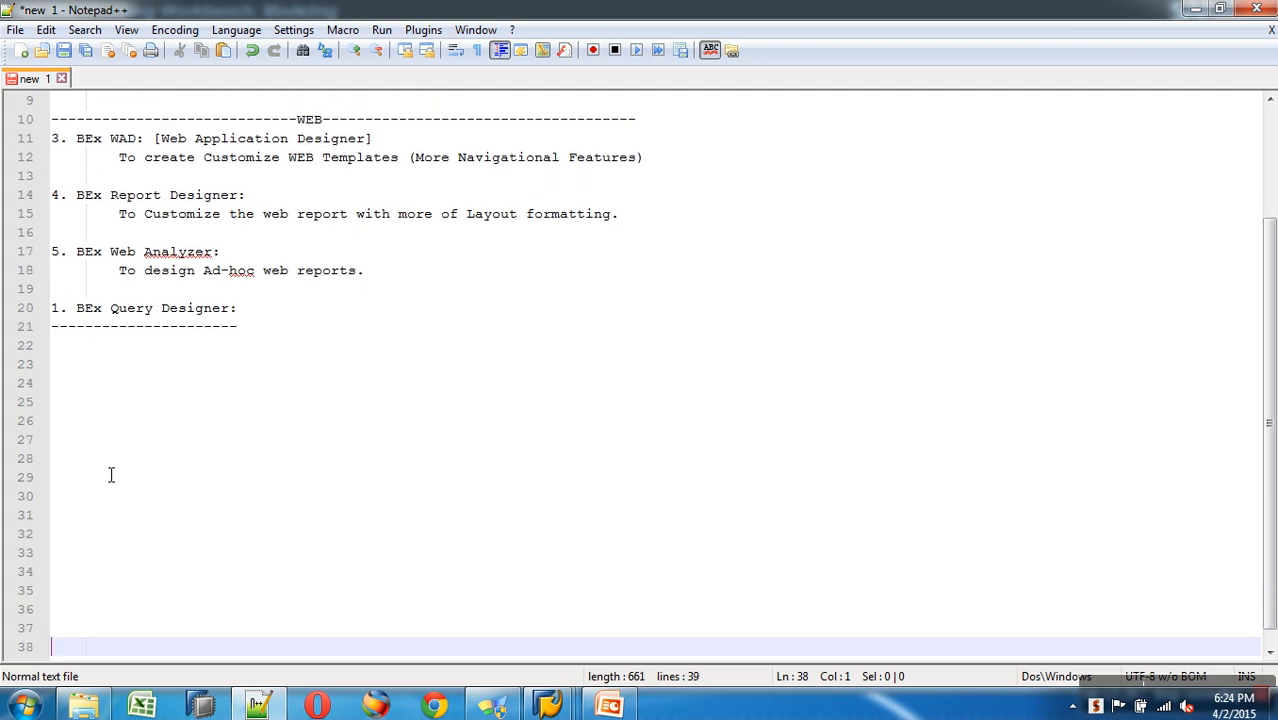
Cut the added BEx Query Designer heading and its dashed underline from the end of the notes.
drag(282, 308, 5, 295)
key(ctrl+c)
key(Delete)
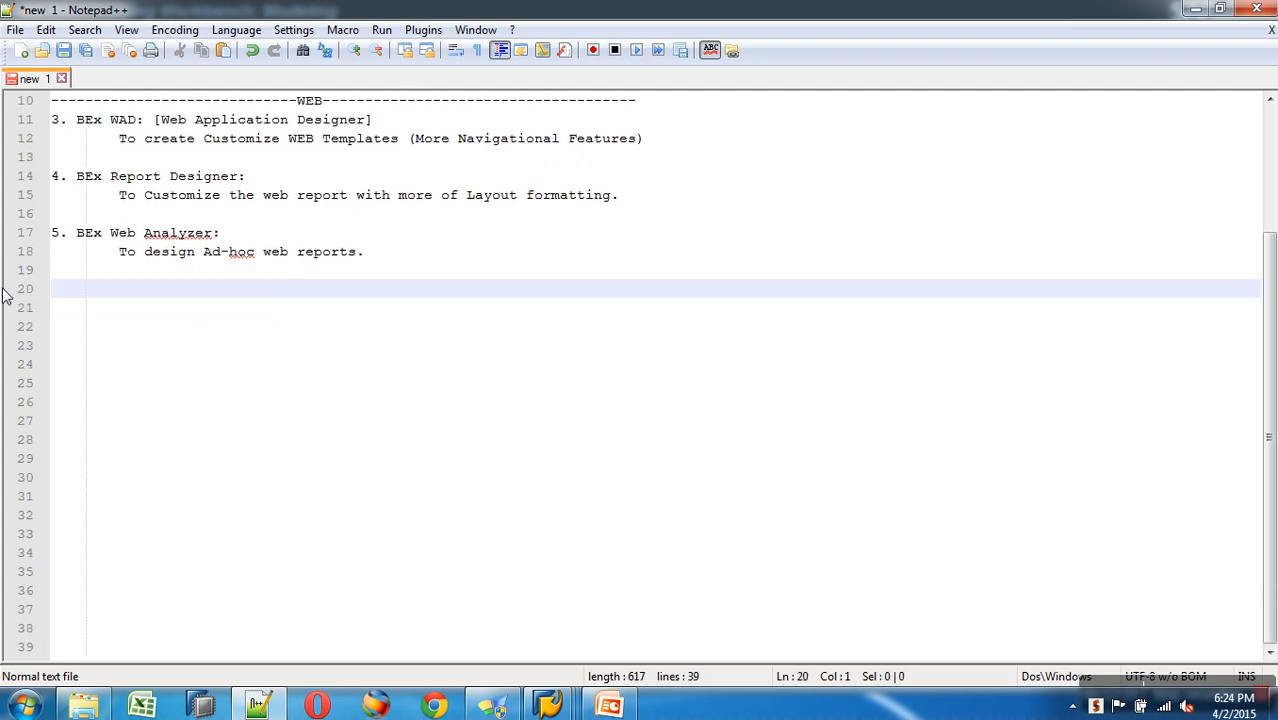
scroll(64, 103, up, 3)
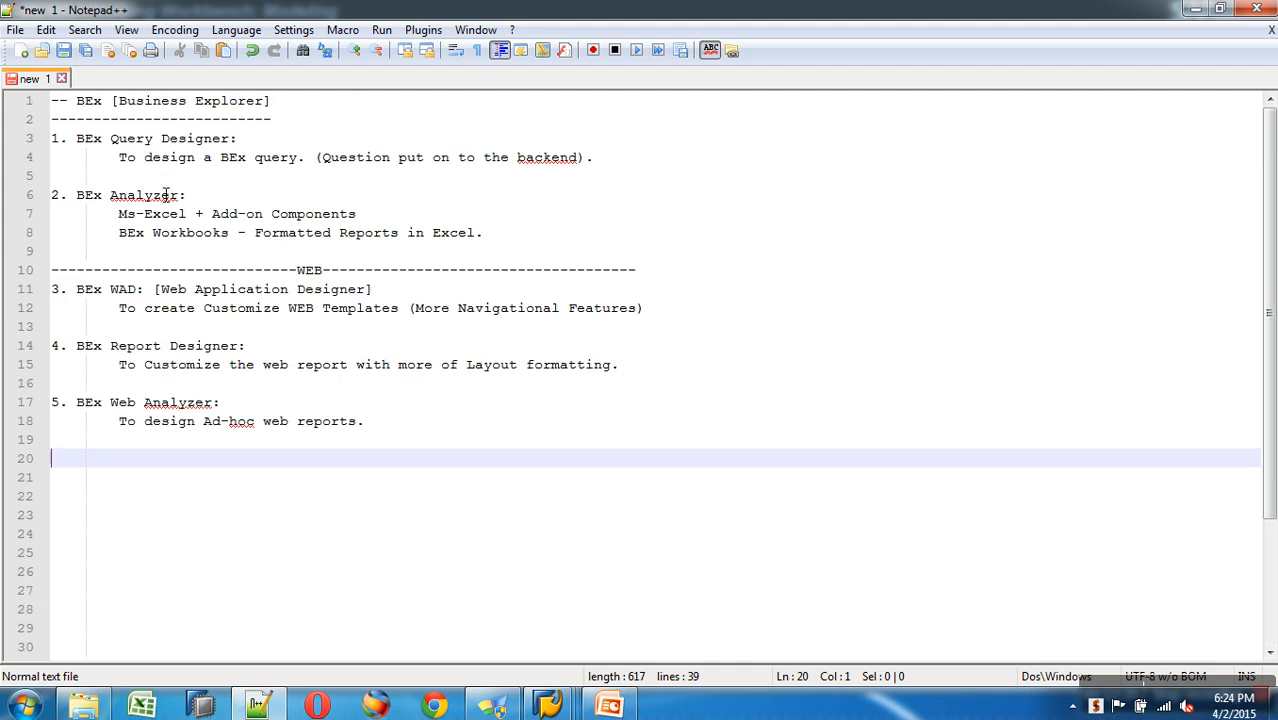
Start saving the notes under a new name and open the Batch2 folder within Vedios Sharing on the Desktop.
right_click(33, 78)
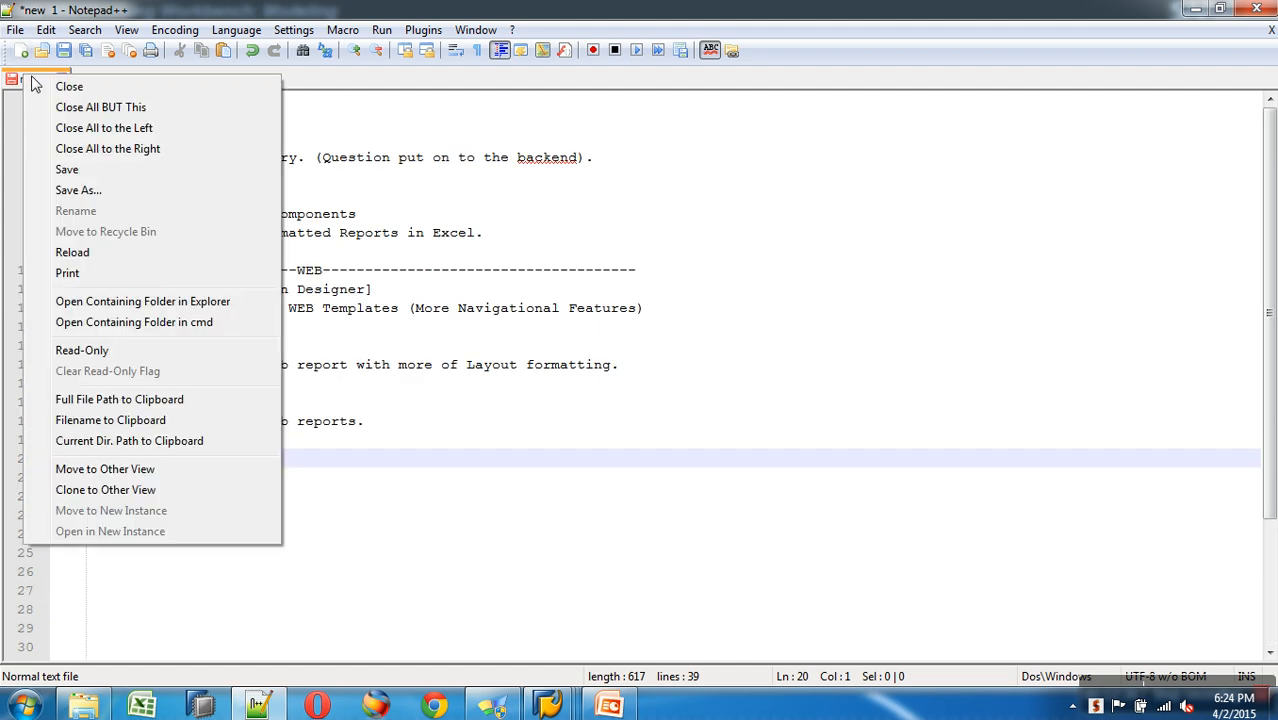
click(85, 190)
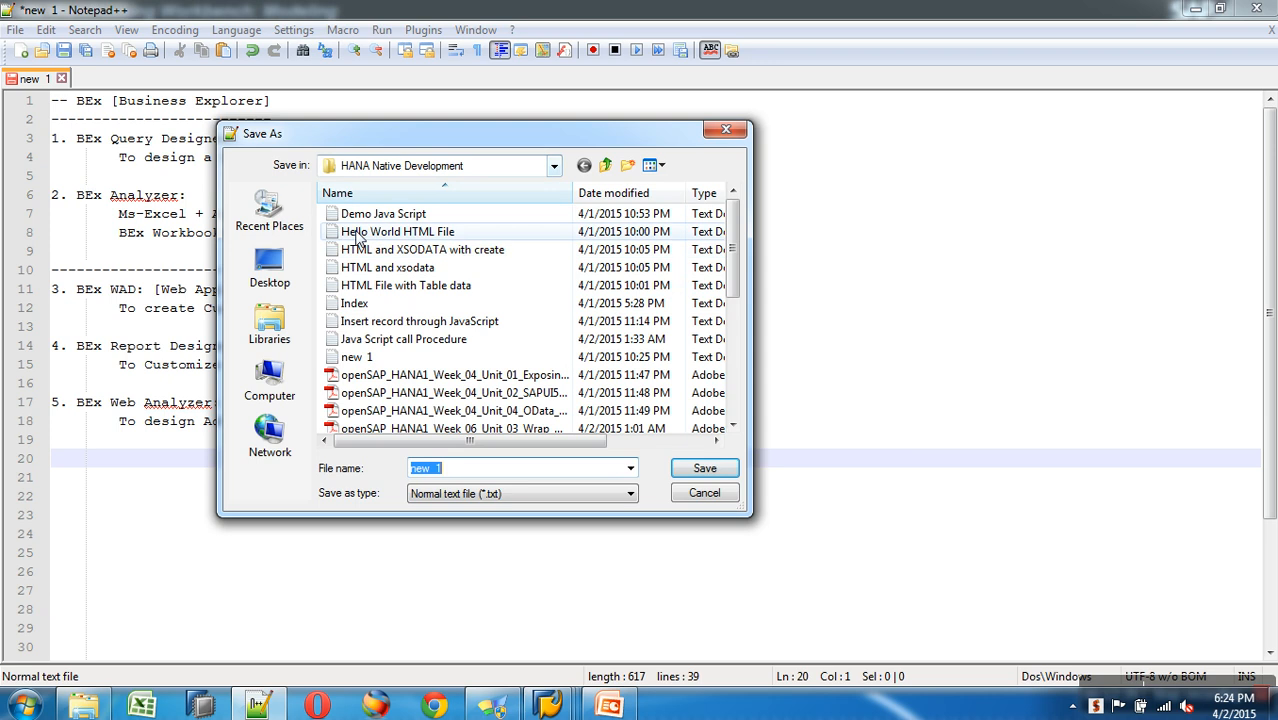
click(269, 268)
click(735, 413)
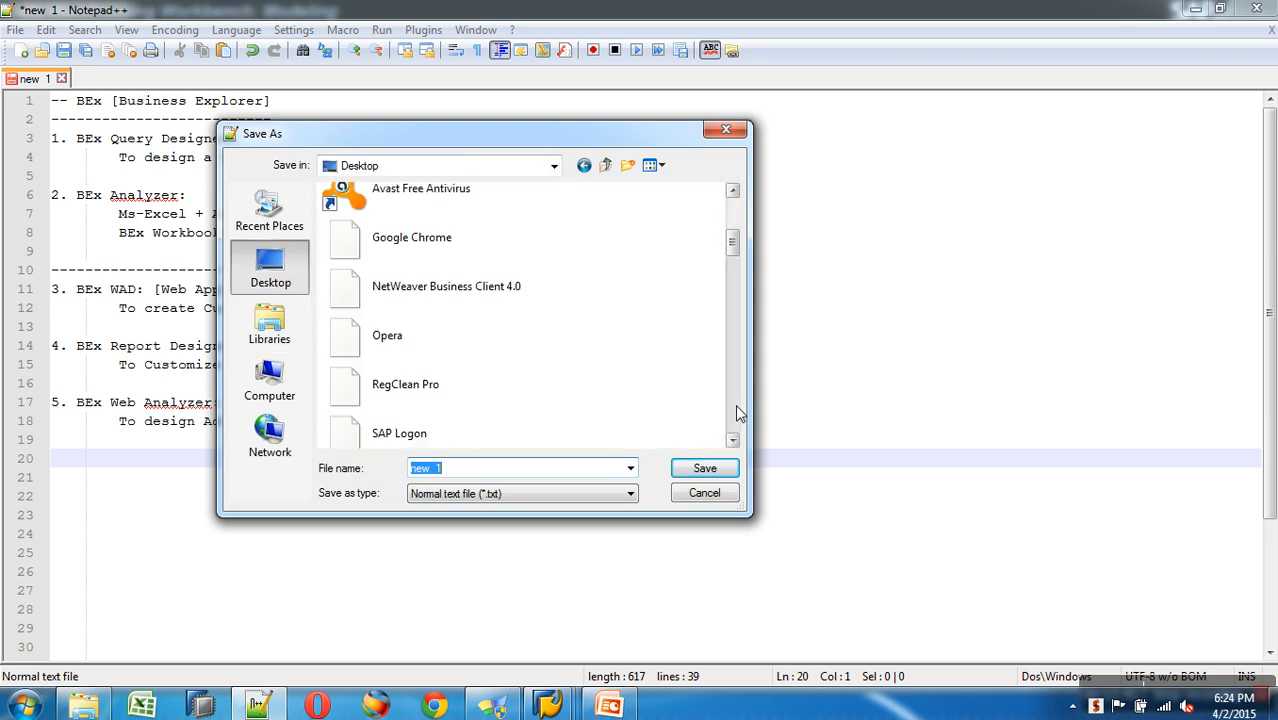
click(735, 413)
click(734, 404)
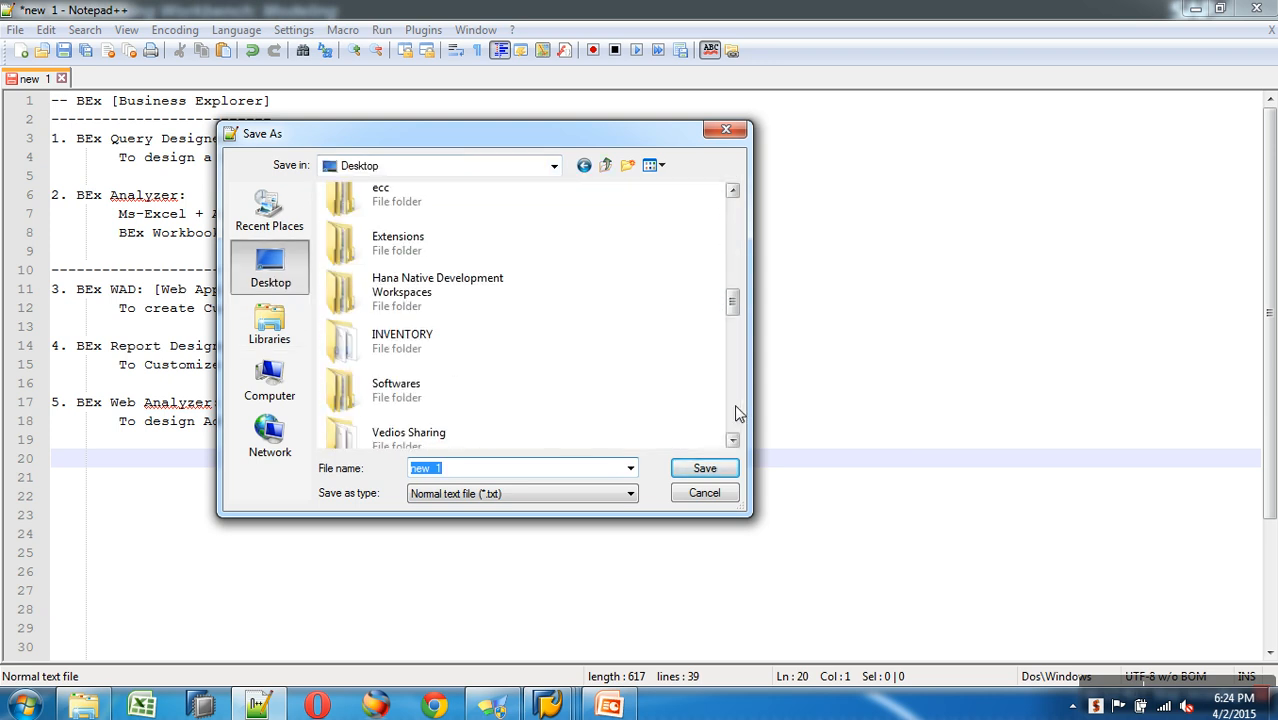
click(734, 404)
click(732, 190)
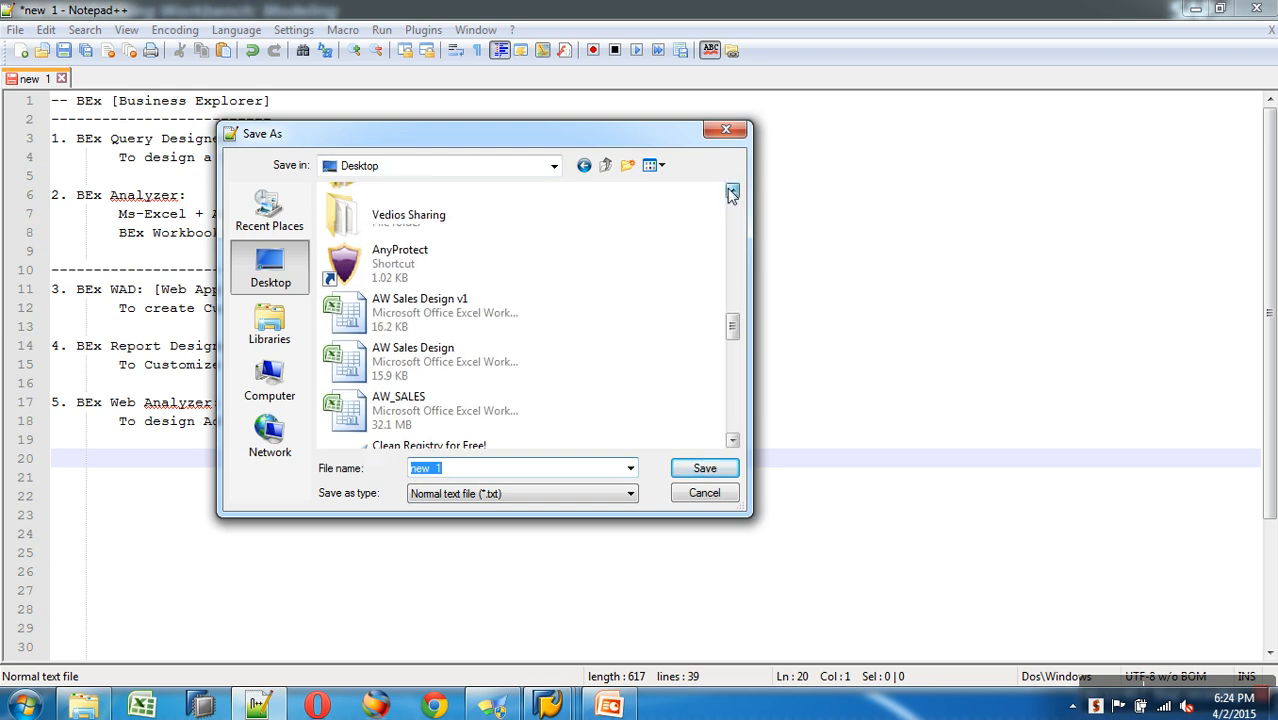
double_click(380, 214)
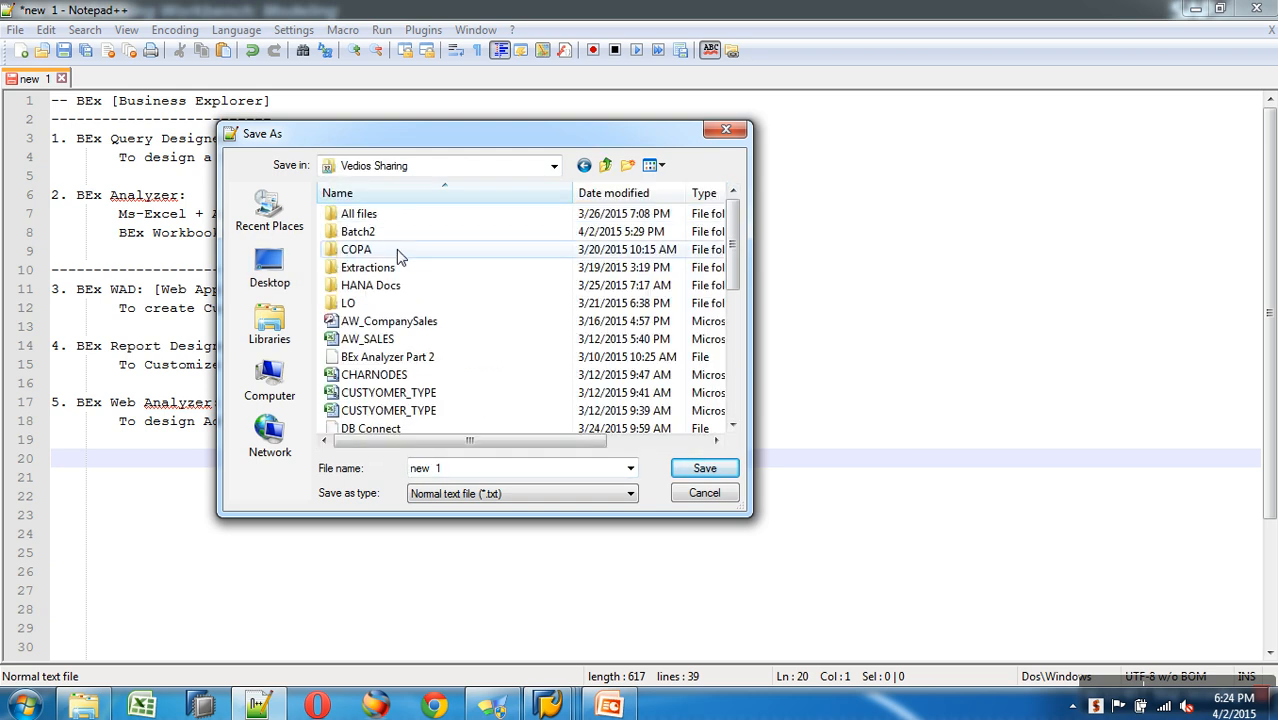
double_click(368, 232)
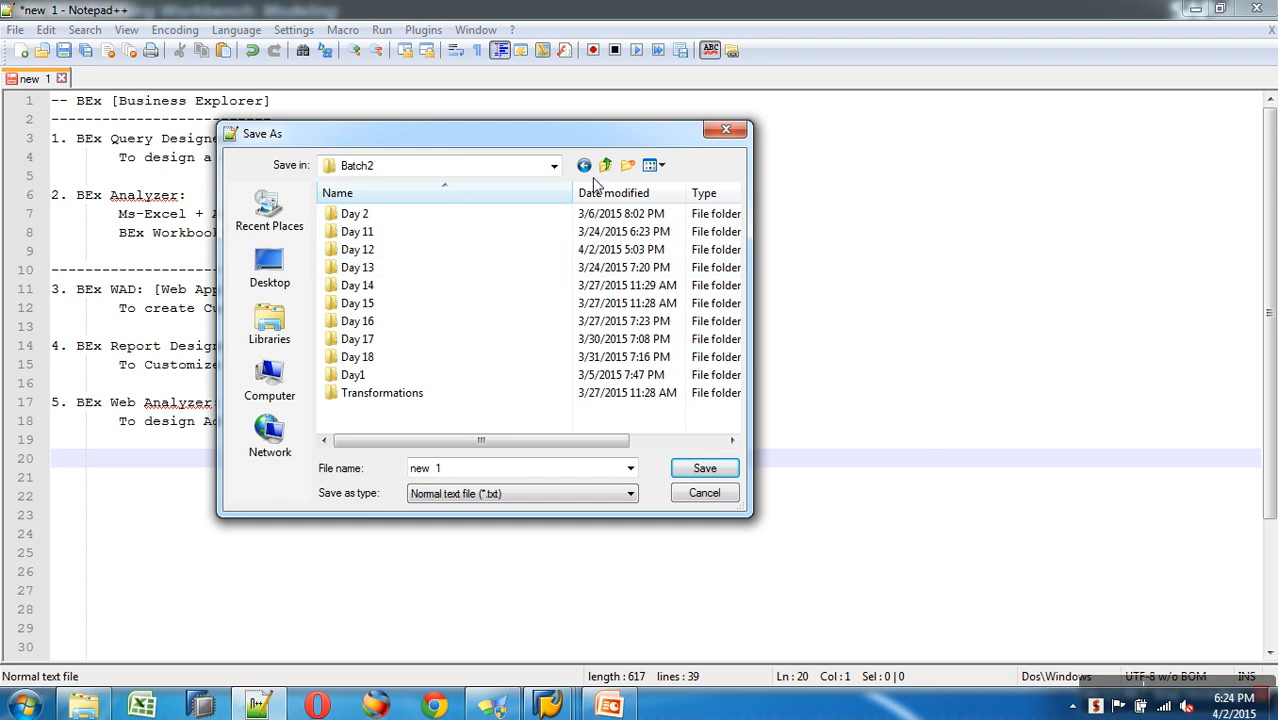
Create a folder named Reporting inside Batch2 and open it.
click(627, 165)
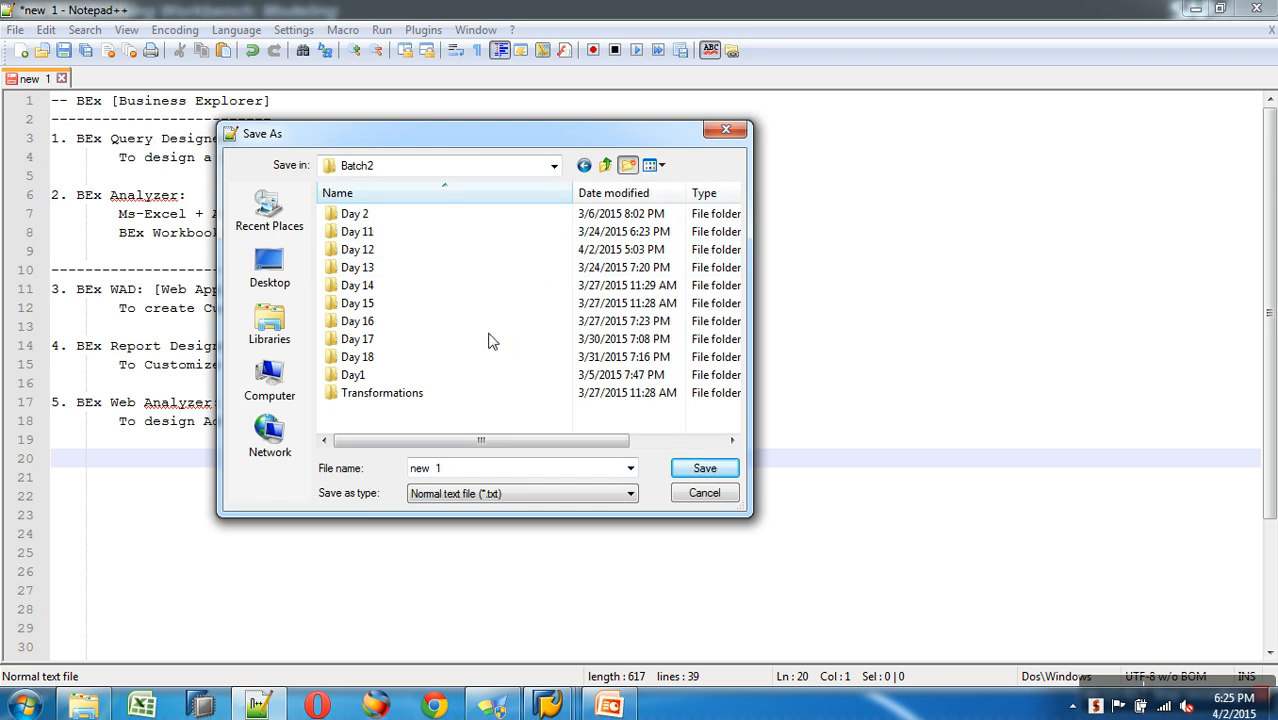
text(Re)
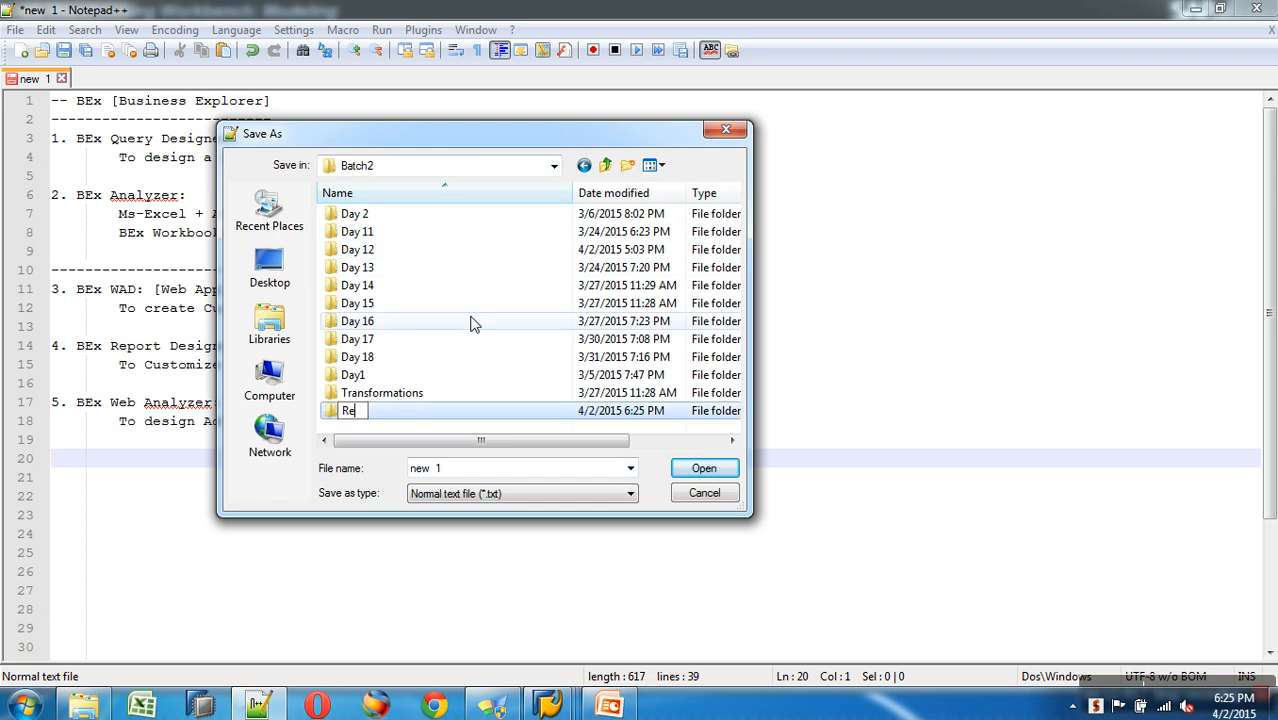
text(porting)
key(Return)
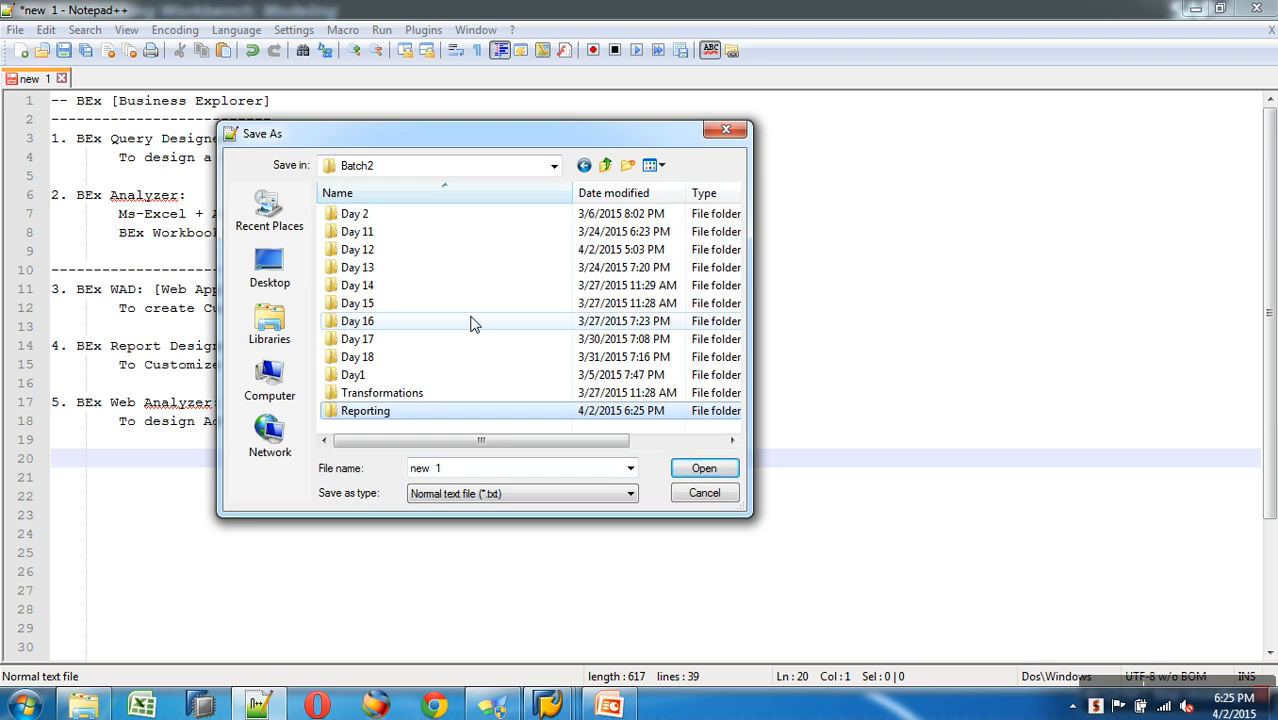
double_click(381, 410)
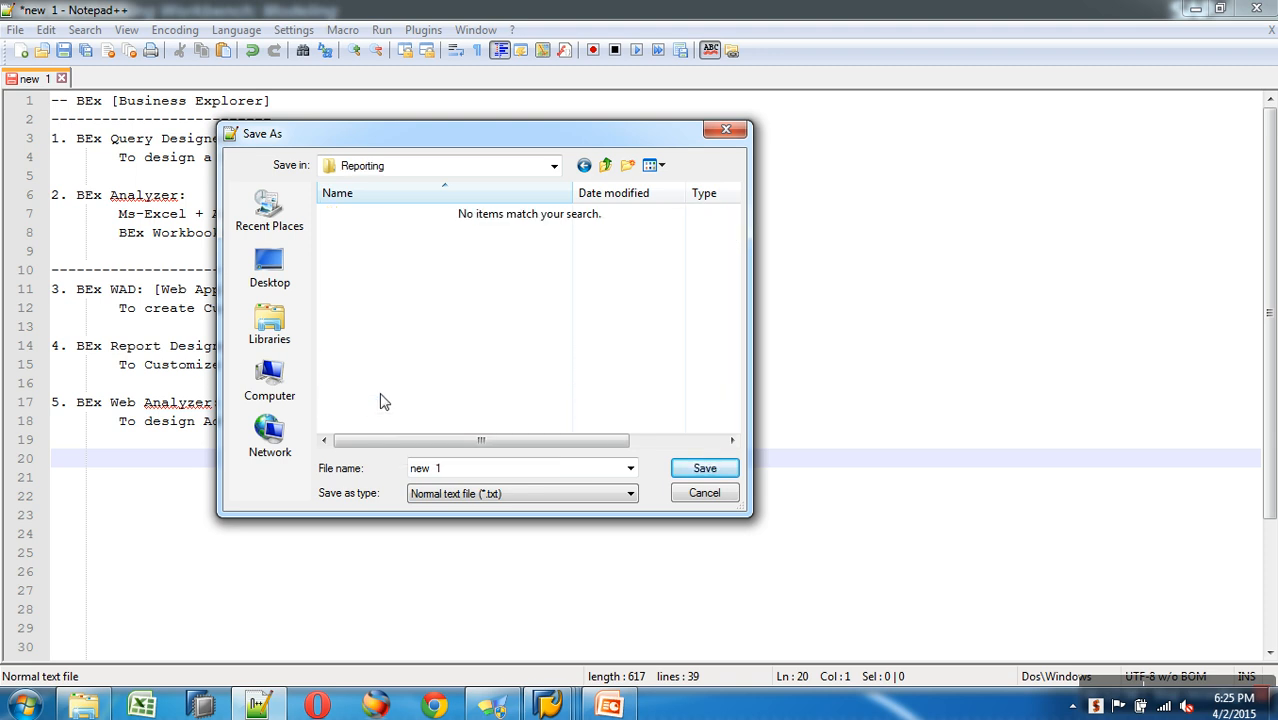
Create a subfolder named Day 19 inside Reporting and open it.
click(627, 165)
text(Day 19)
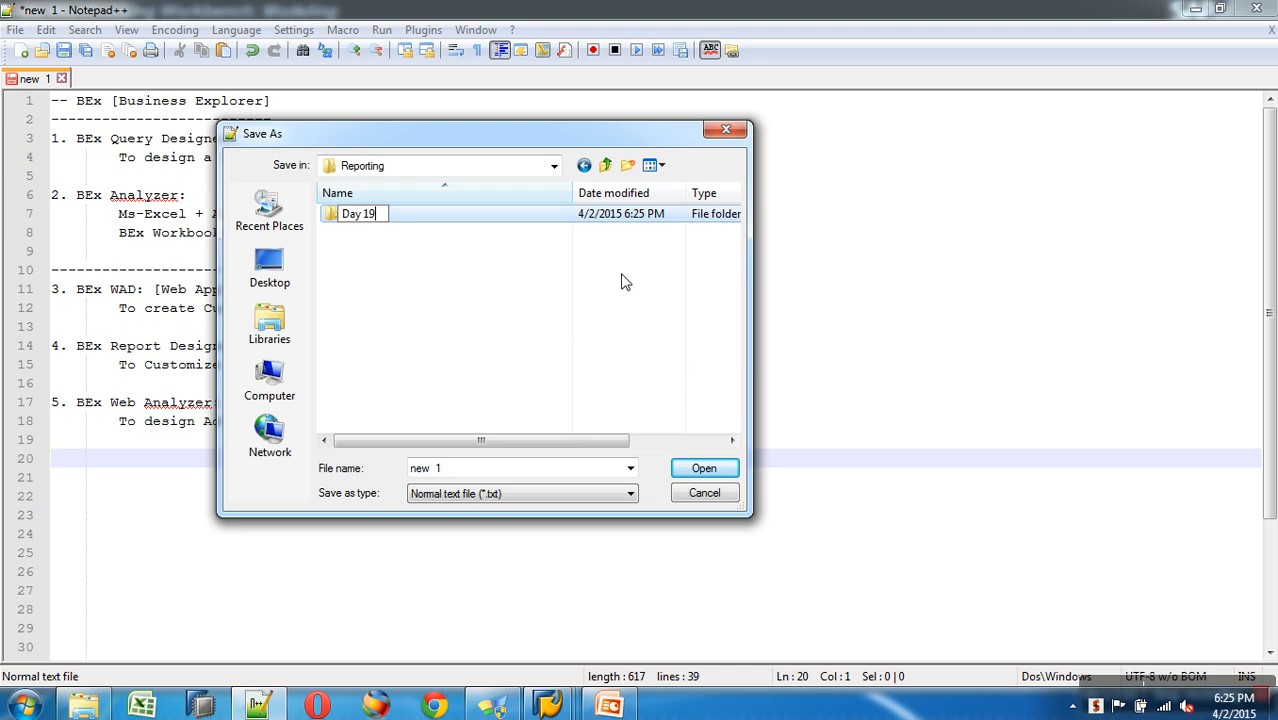
key(Return)
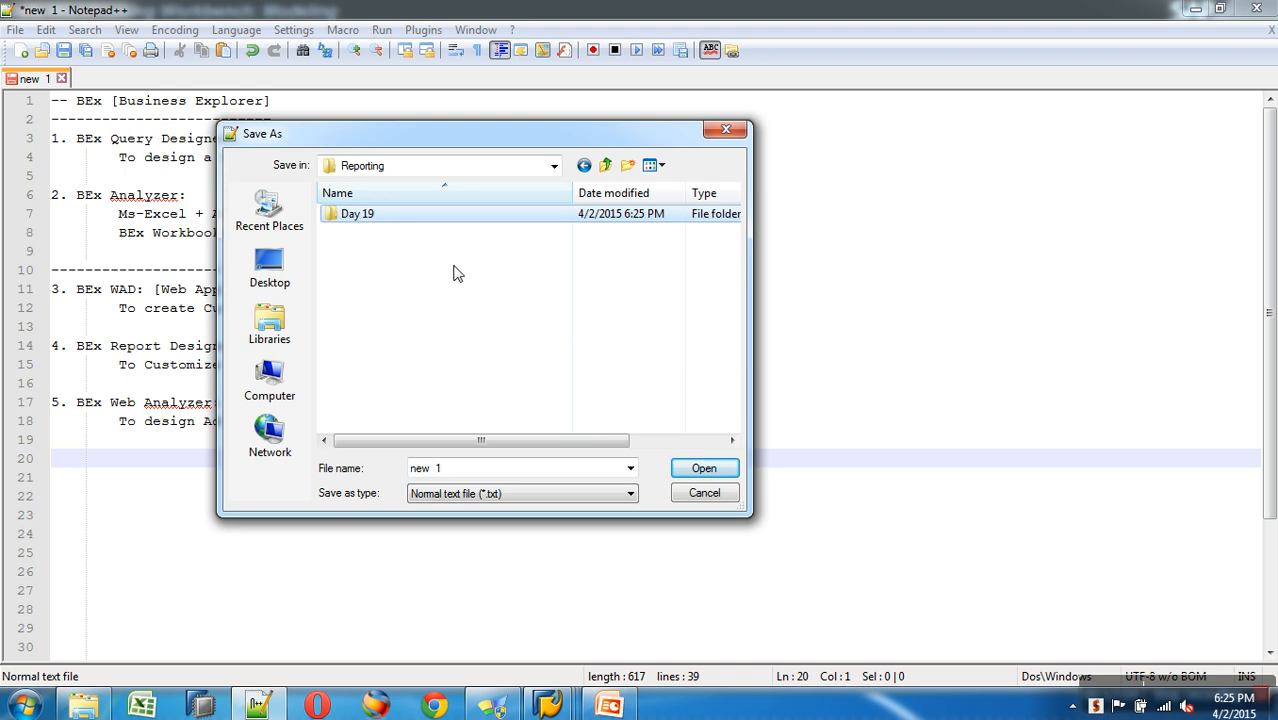
double_click(362, 215)
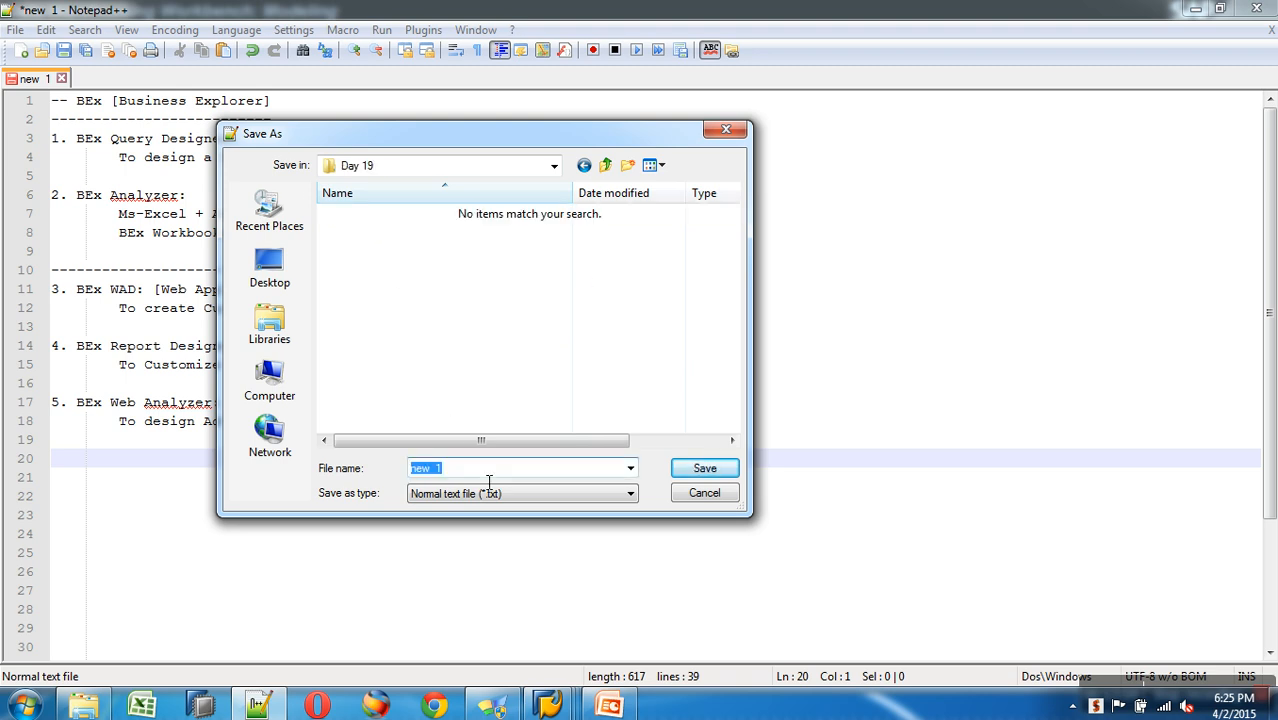
Save the notes as a normal text file named Reporting Introduction in the Day 19 folder.
text(Reporting Int)
text(roduction)
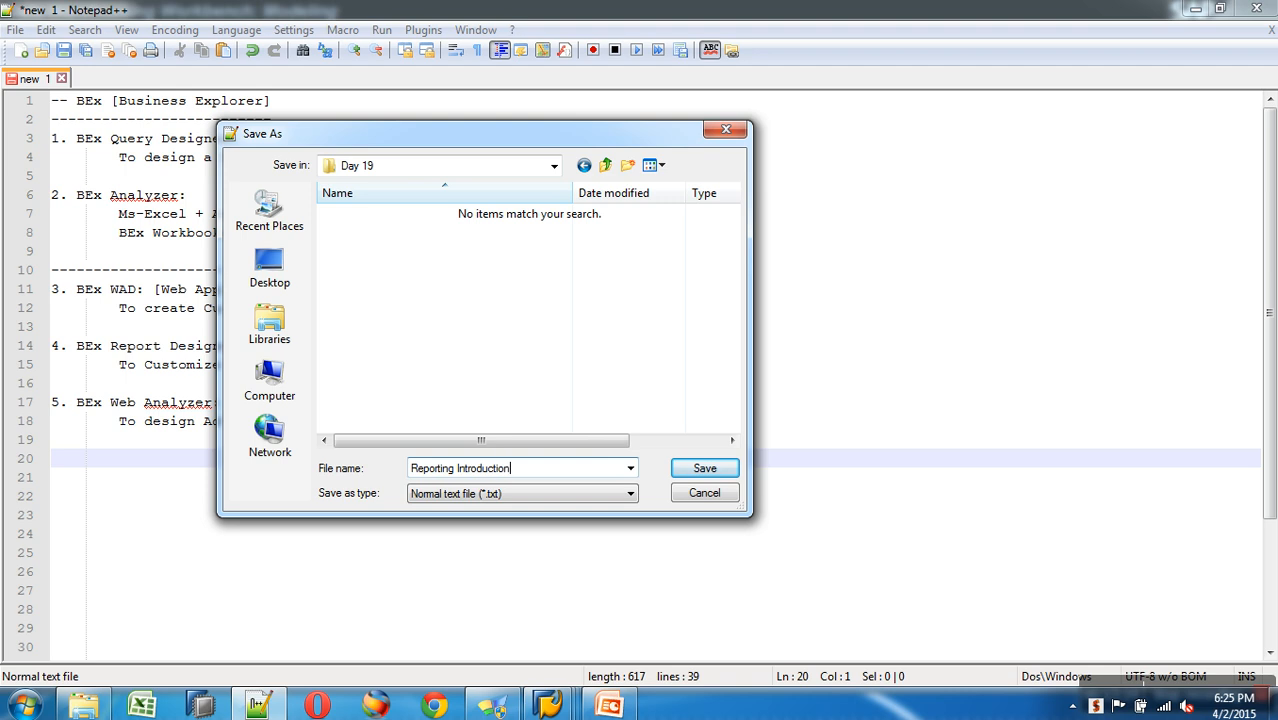
click(707, 472)
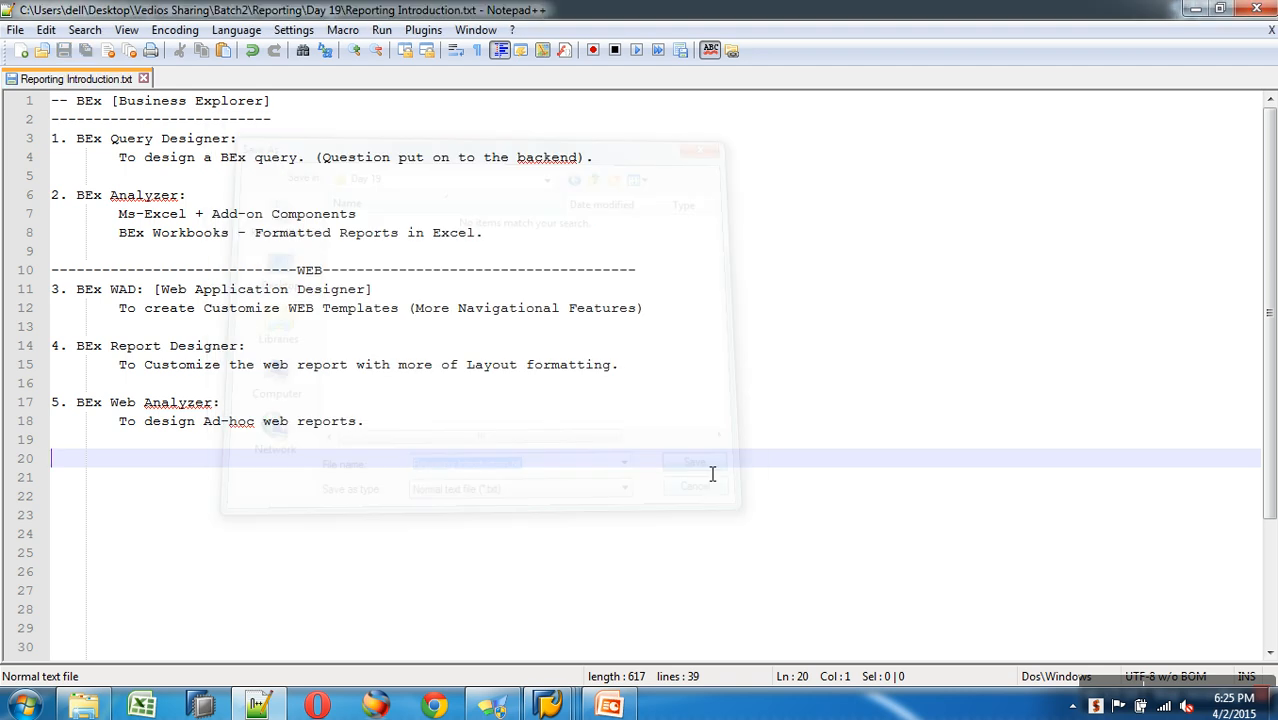
Create a new document, paste the underlined "1. BEx Query Designer:" heading into it and start a line below.
click(24, 52)
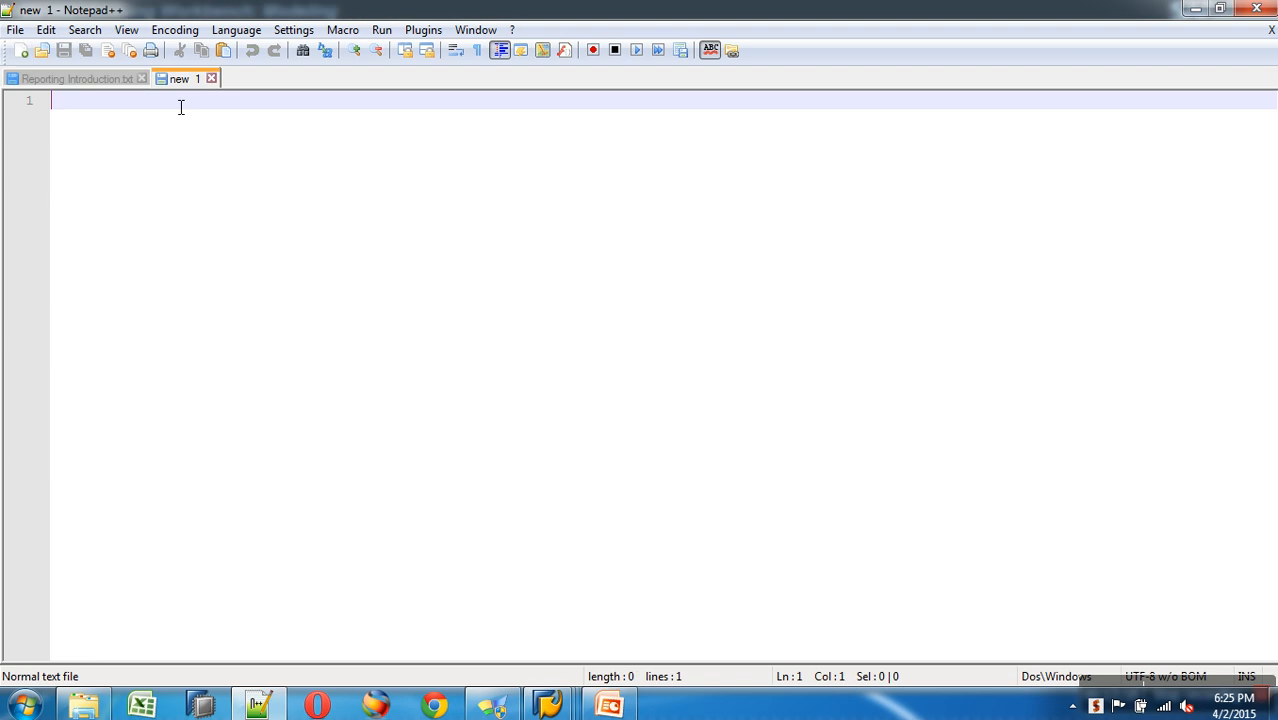
key(ctrl+v)
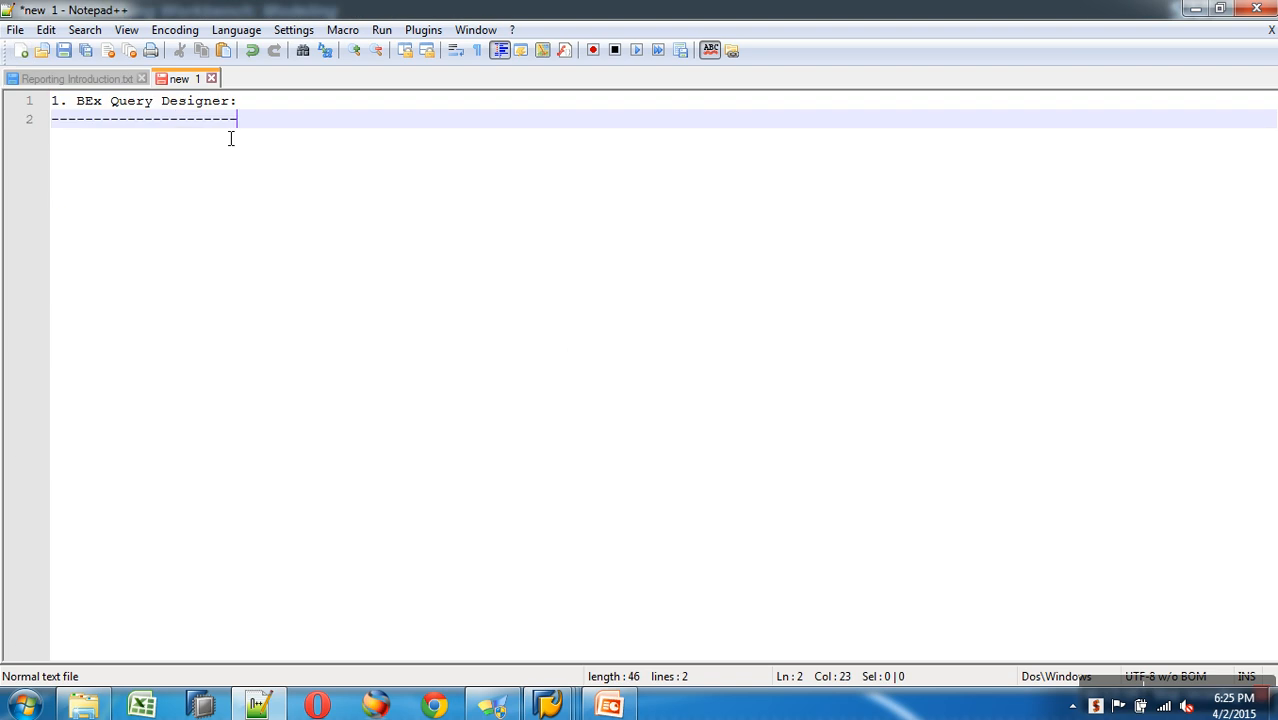
key(Return)
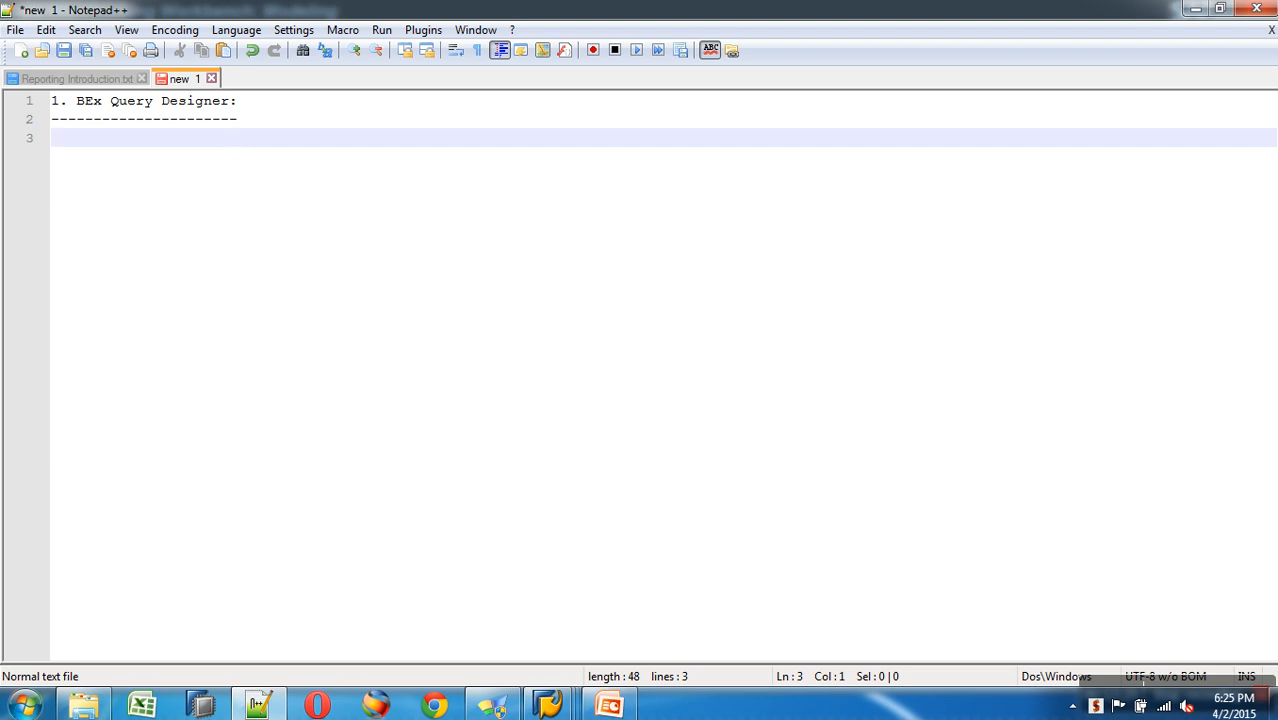
Launch Query Designer from the Business Explorer program group.
click(28, 707)
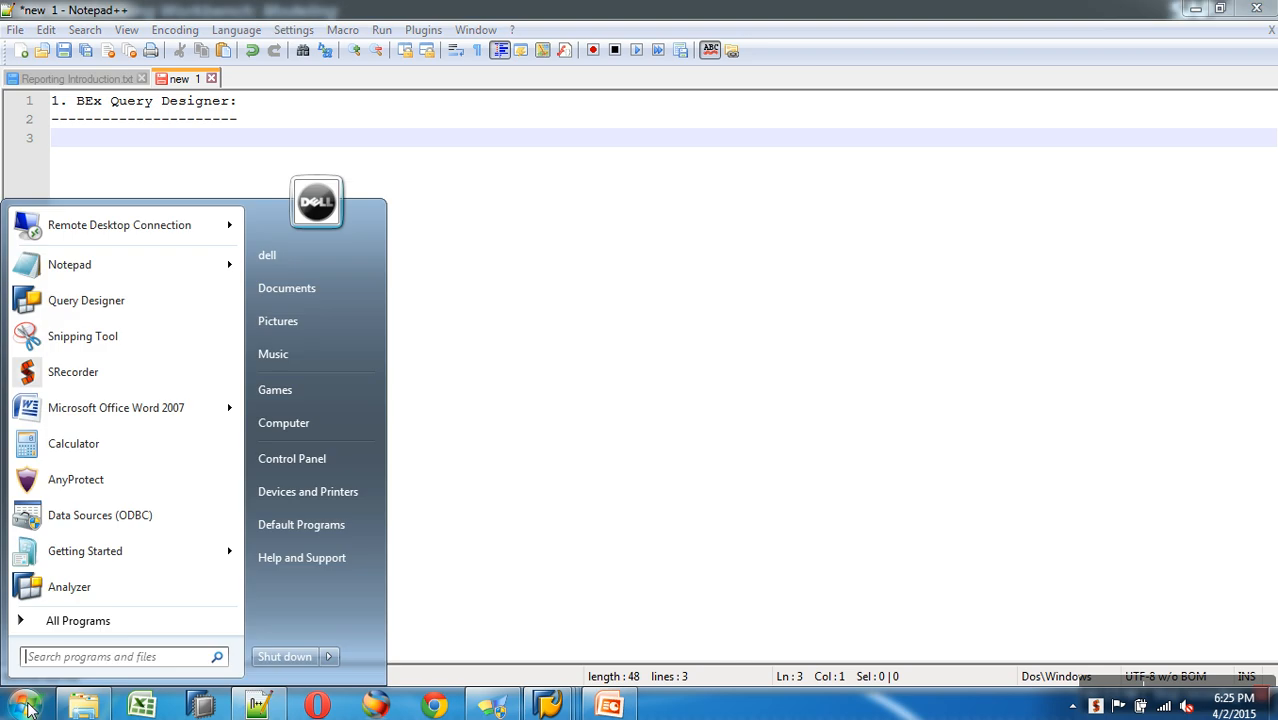
click(74, 628)
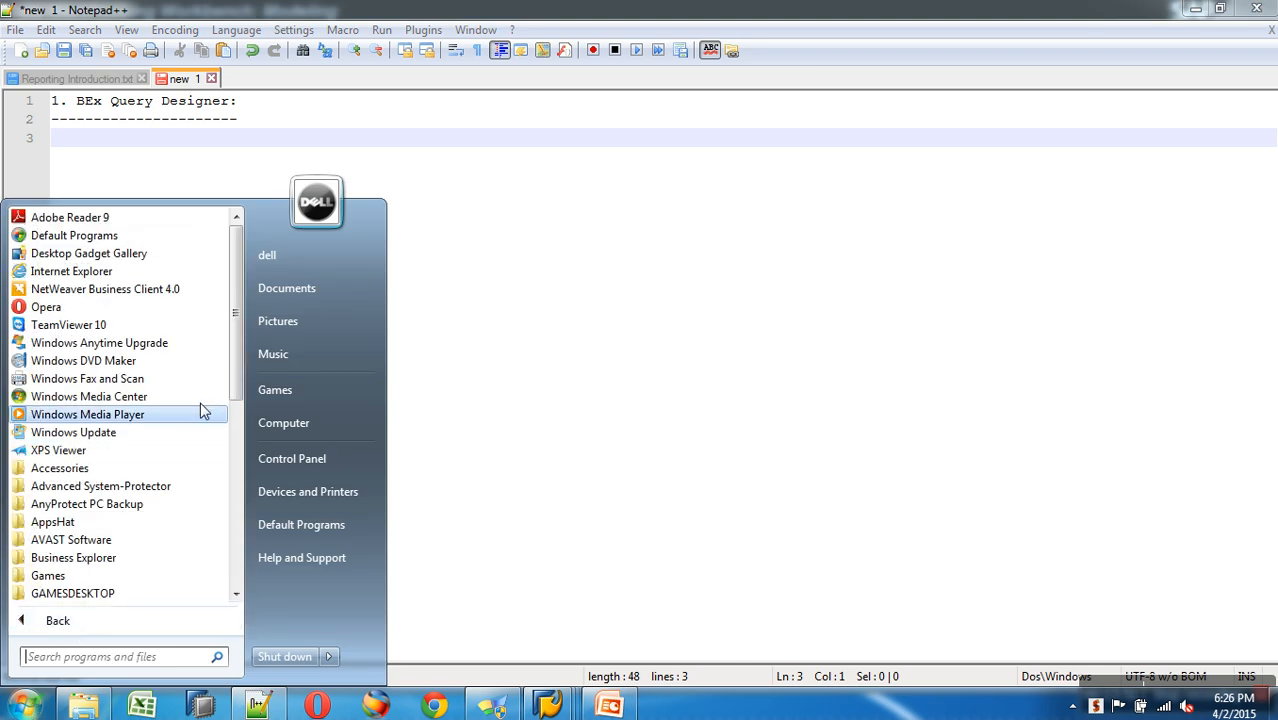
drag(234, 355, 238, 470)
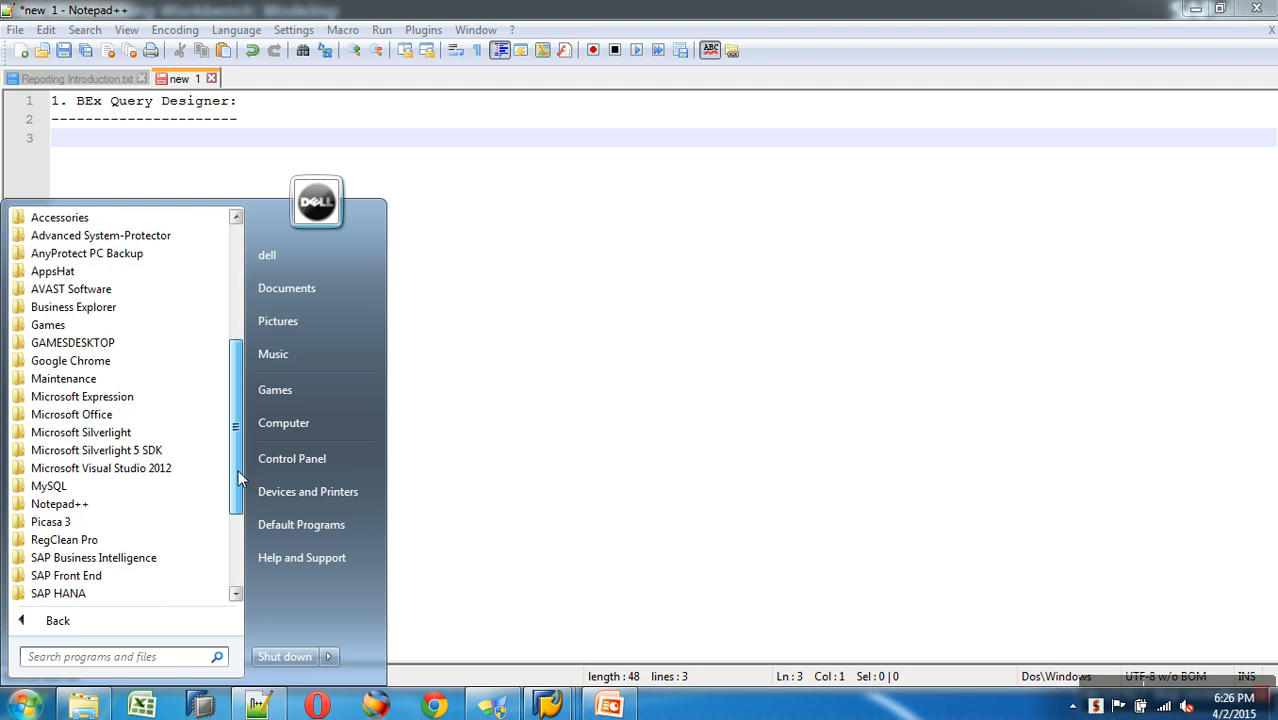
click(88, 316)
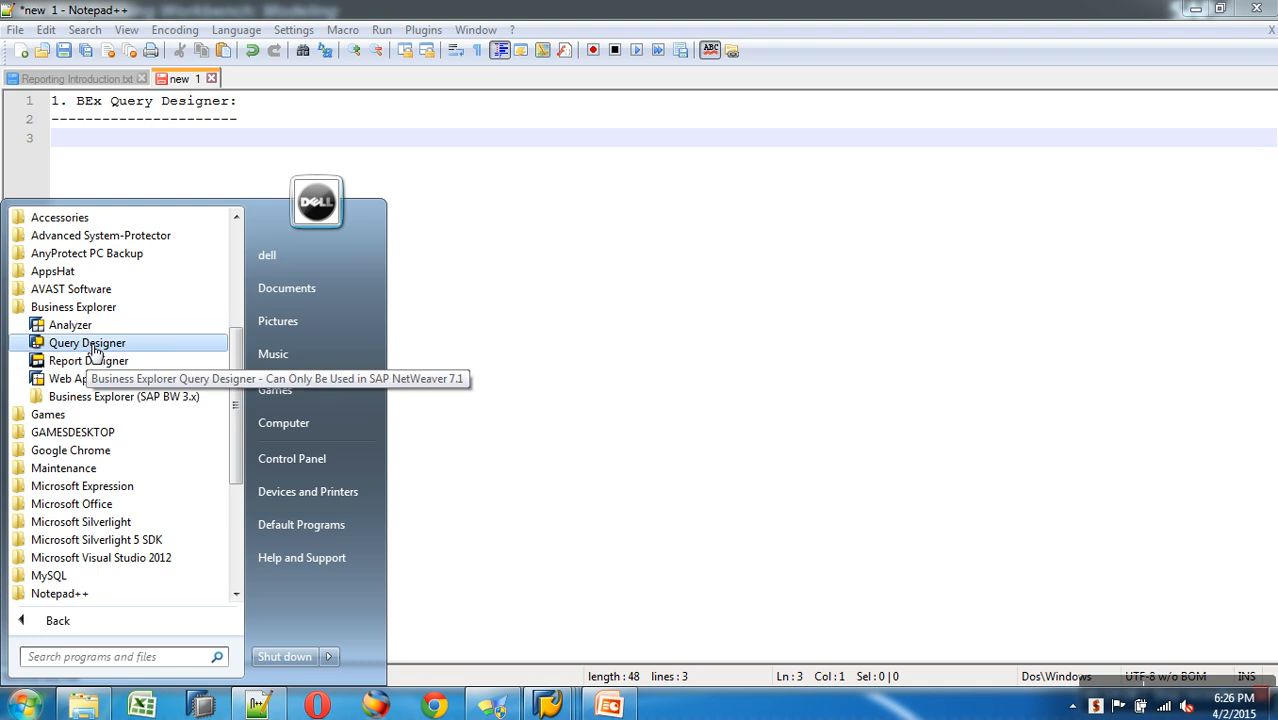
click(88, 343)
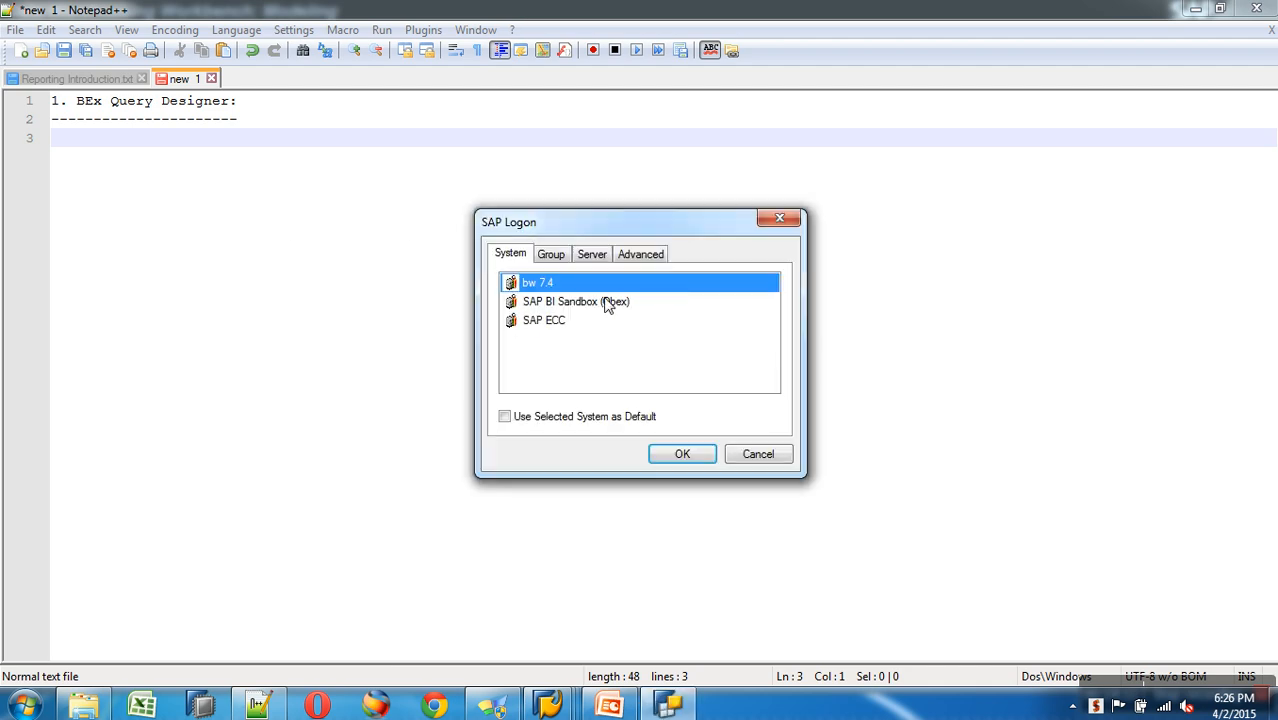
Log on to the SAP BI Sandbox (Qbex) system by entering the account password.
click(604, 304)
click(673, 459)
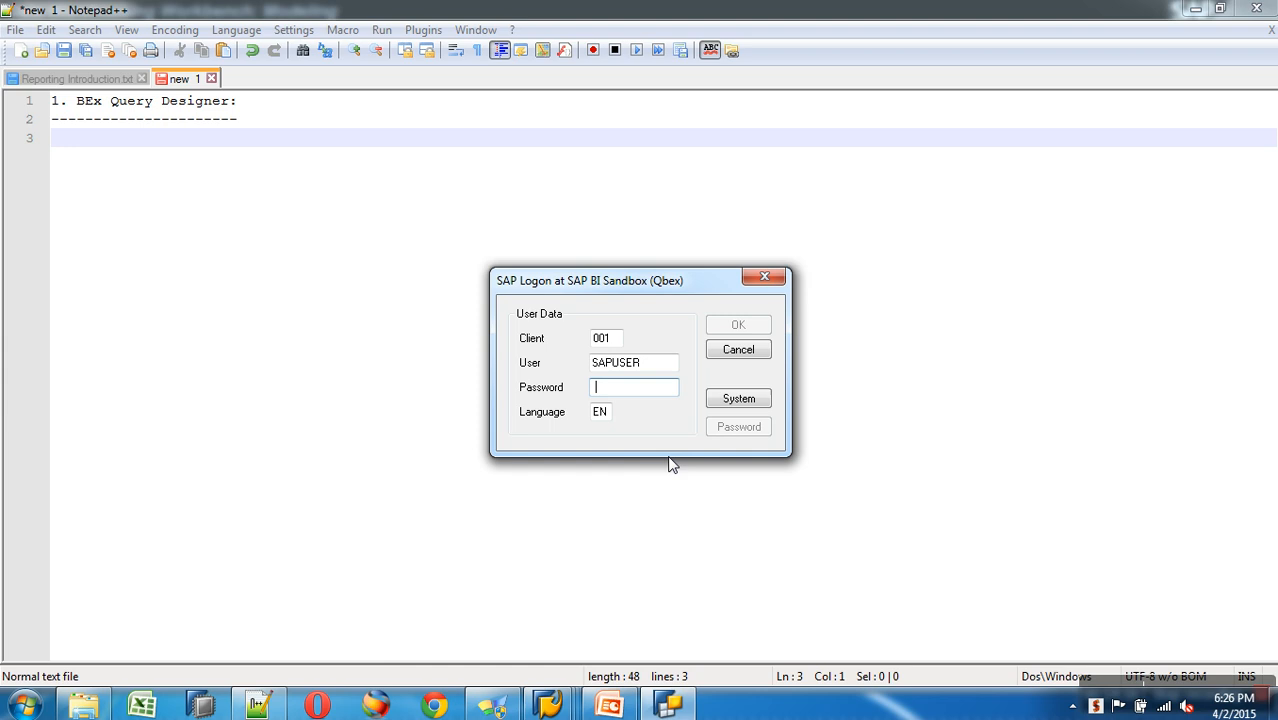
text(**)
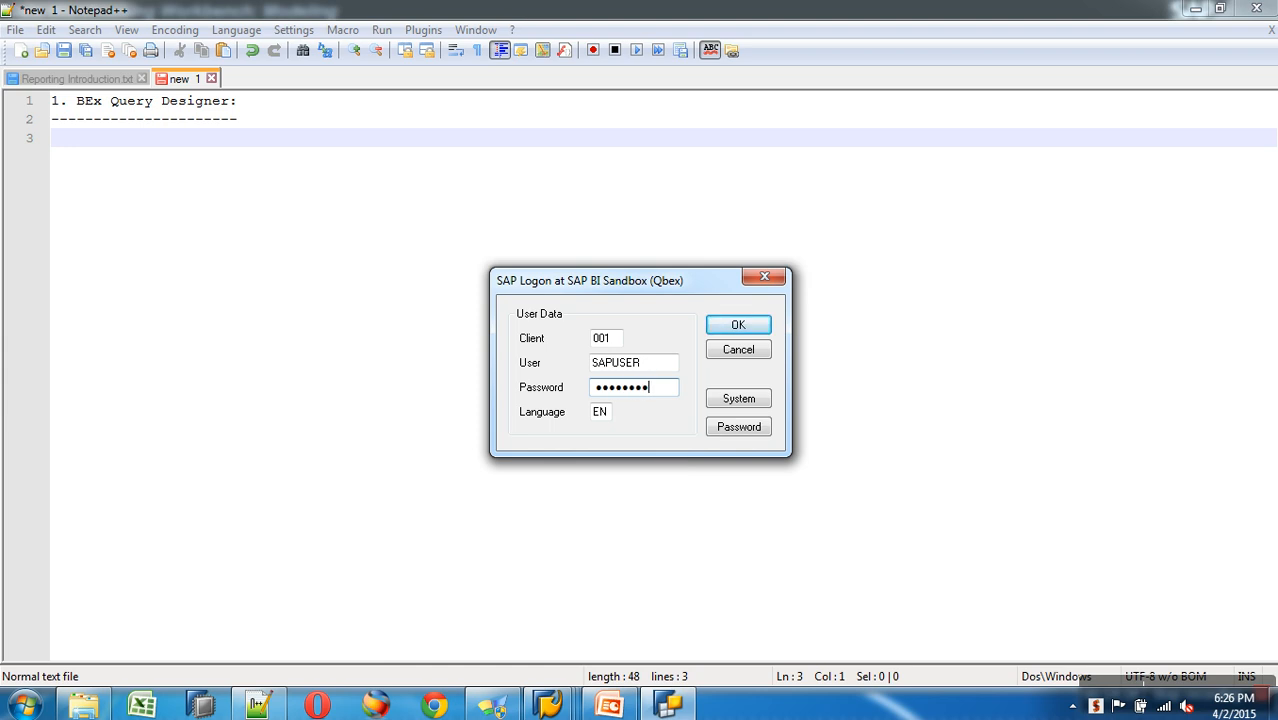
click(751, 321)
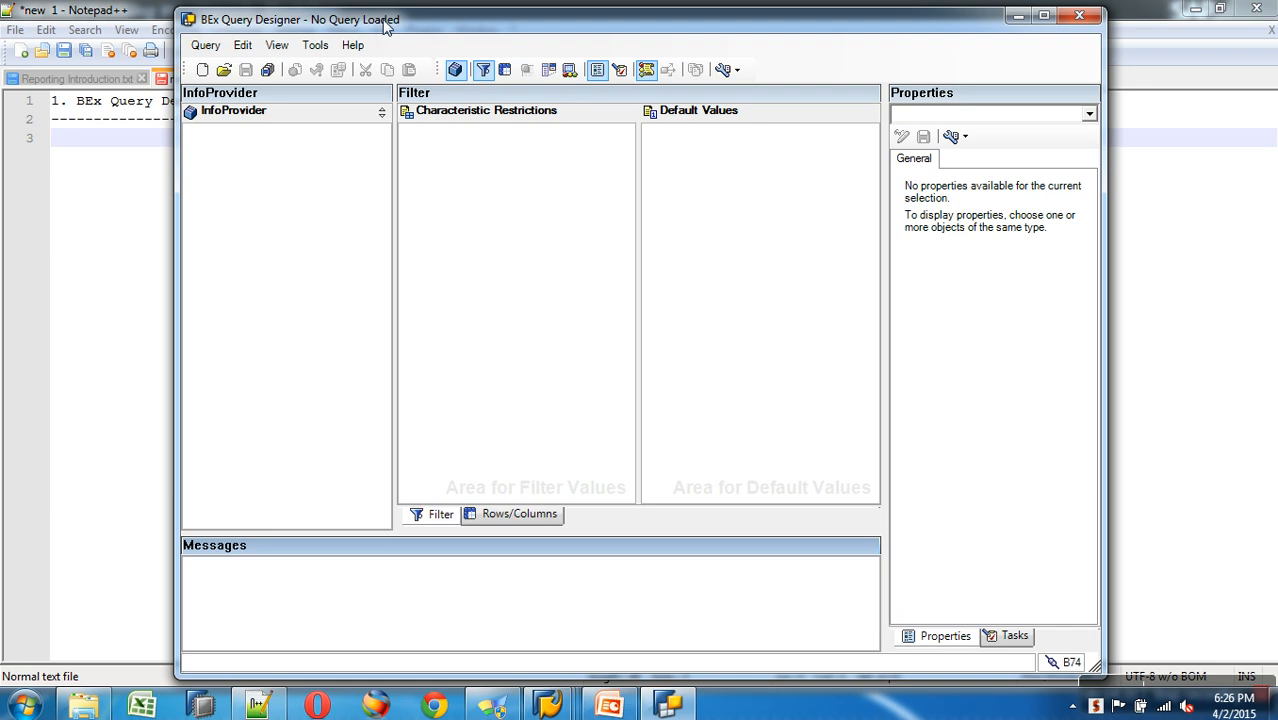
Look through the Query Designer menus and the Characteristic Restrictions and Default Values areas.
drag(385, 25, 378, 21)
click(200, 43)
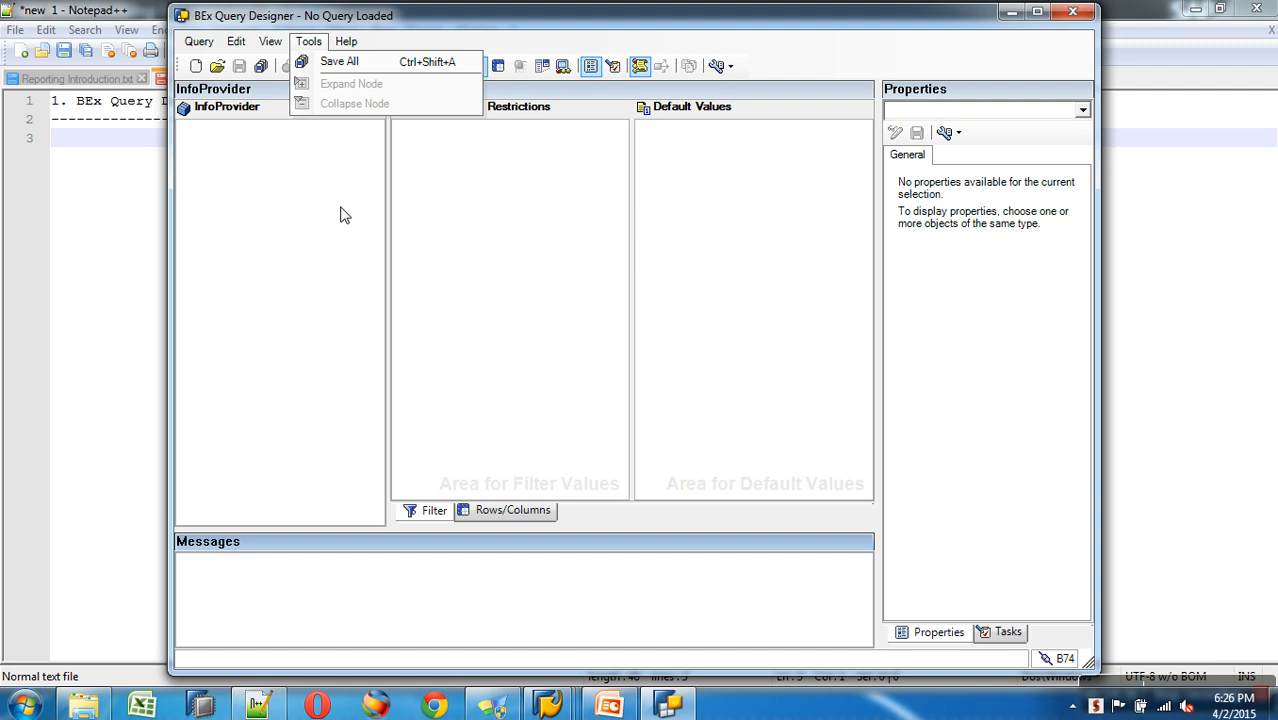
click(484, 214)
click(690, 177)
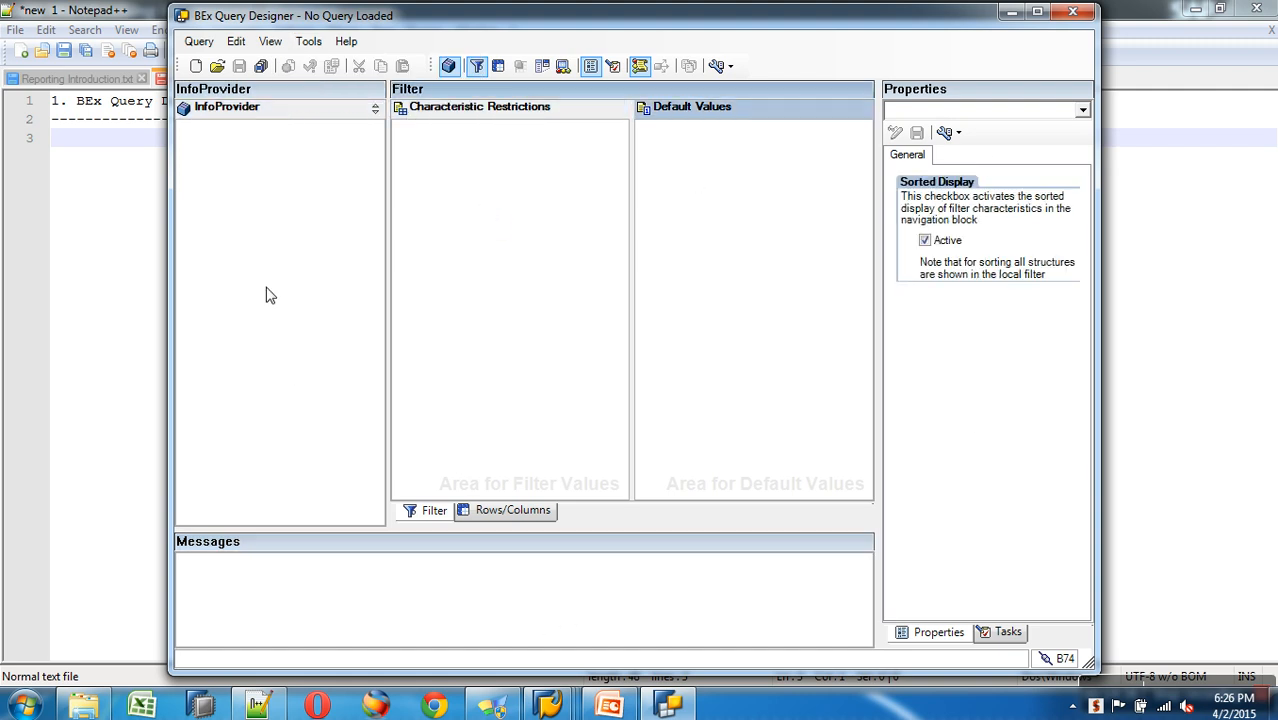
Look over the InfoProvider, Filter, Rows/Columns, Properties and Messages areas of the Query Designer.
click(243, 197)
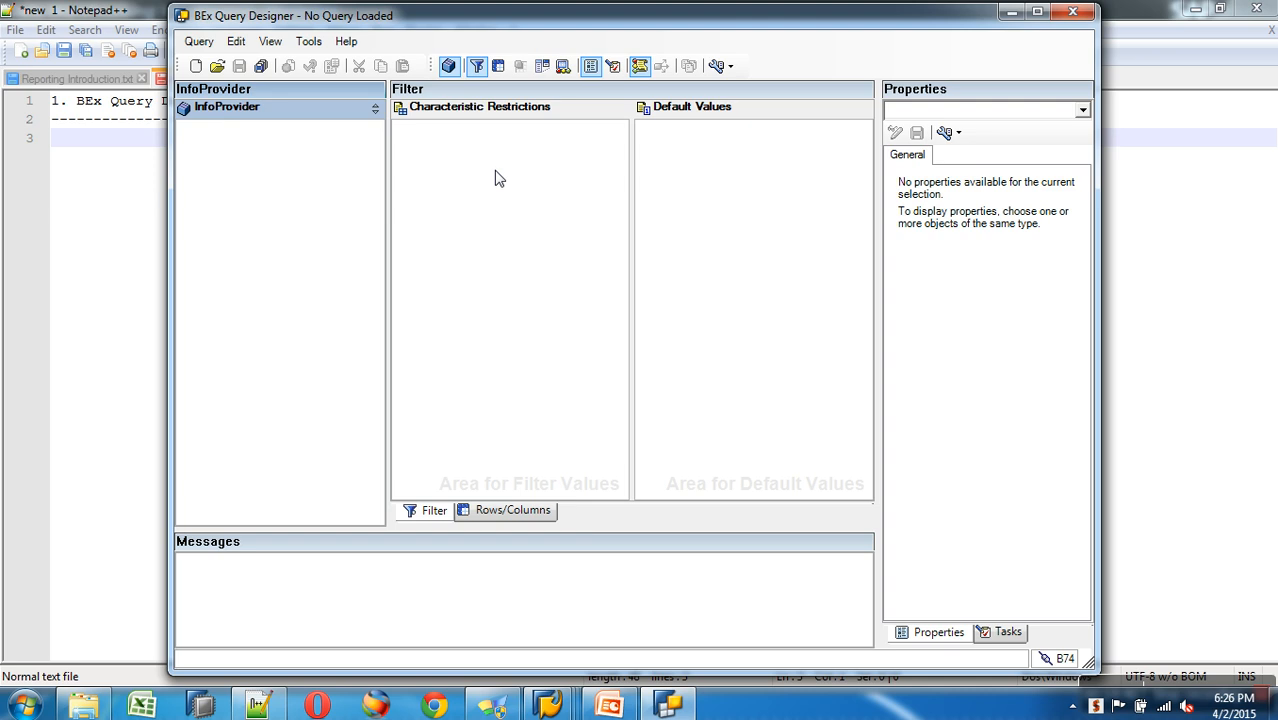
click(428, 514)
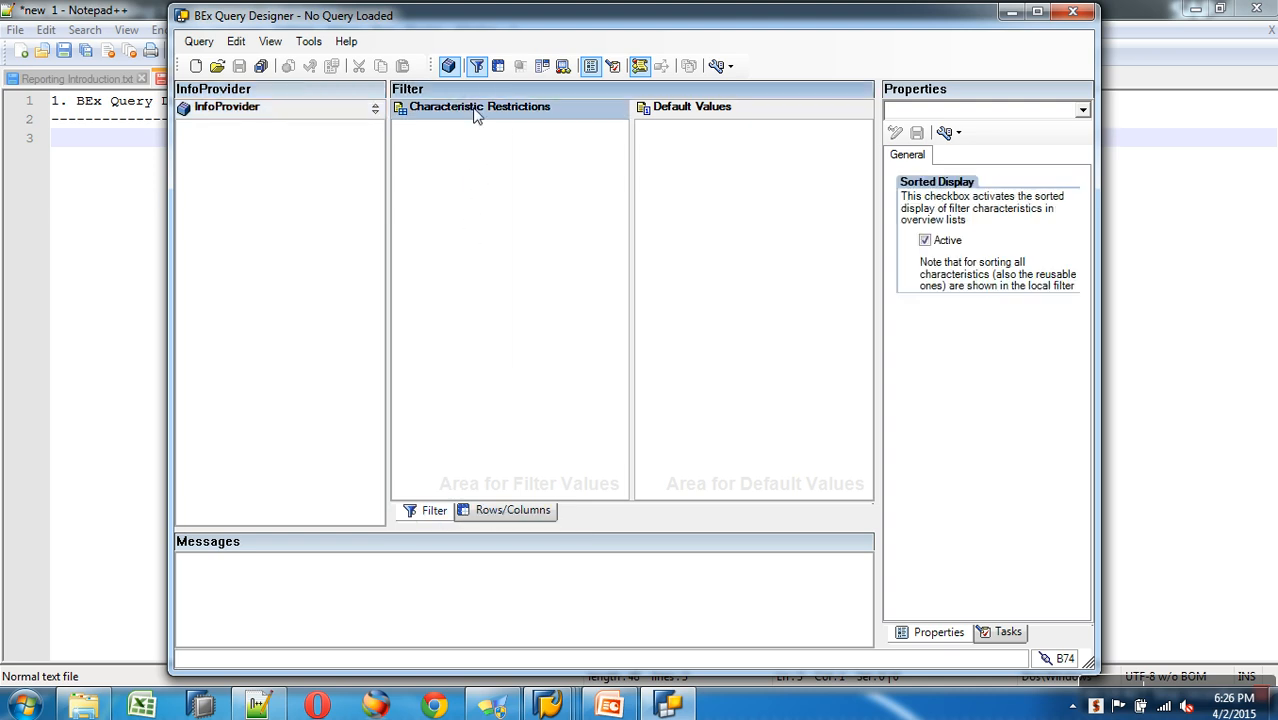
click(515, 511)
click(500, 400)
click(371, 228)
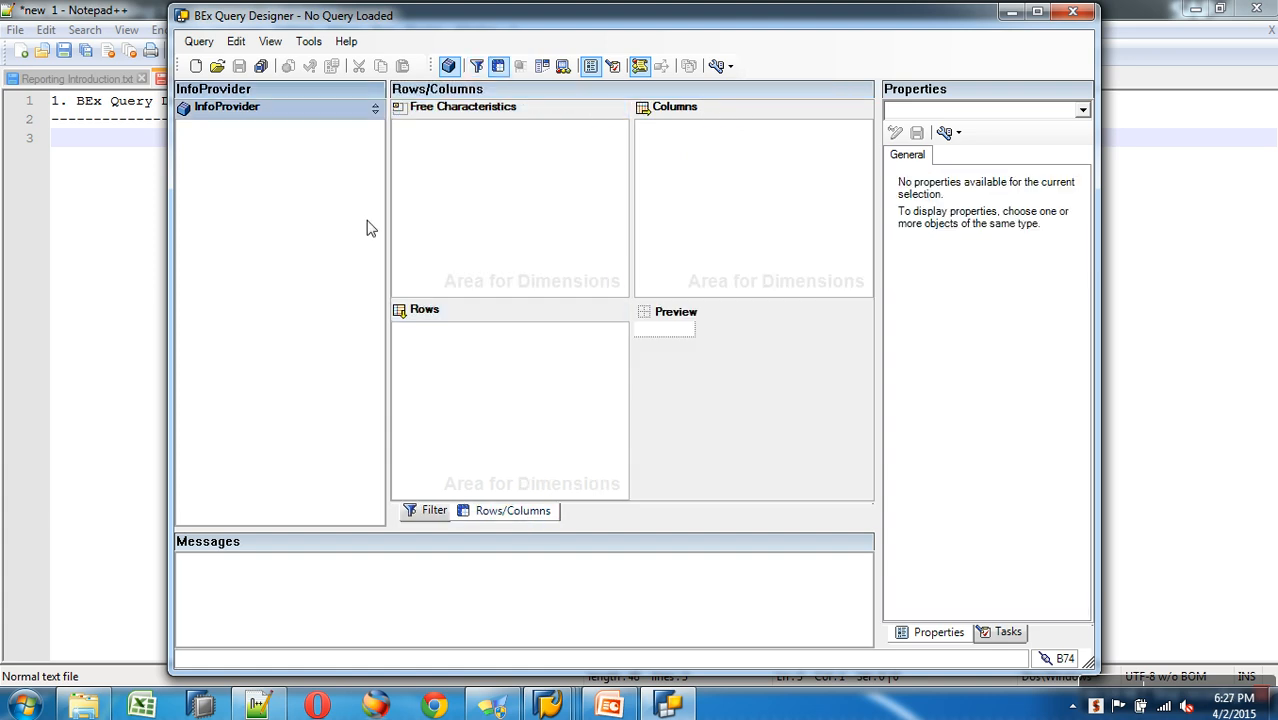
click(967, 117)
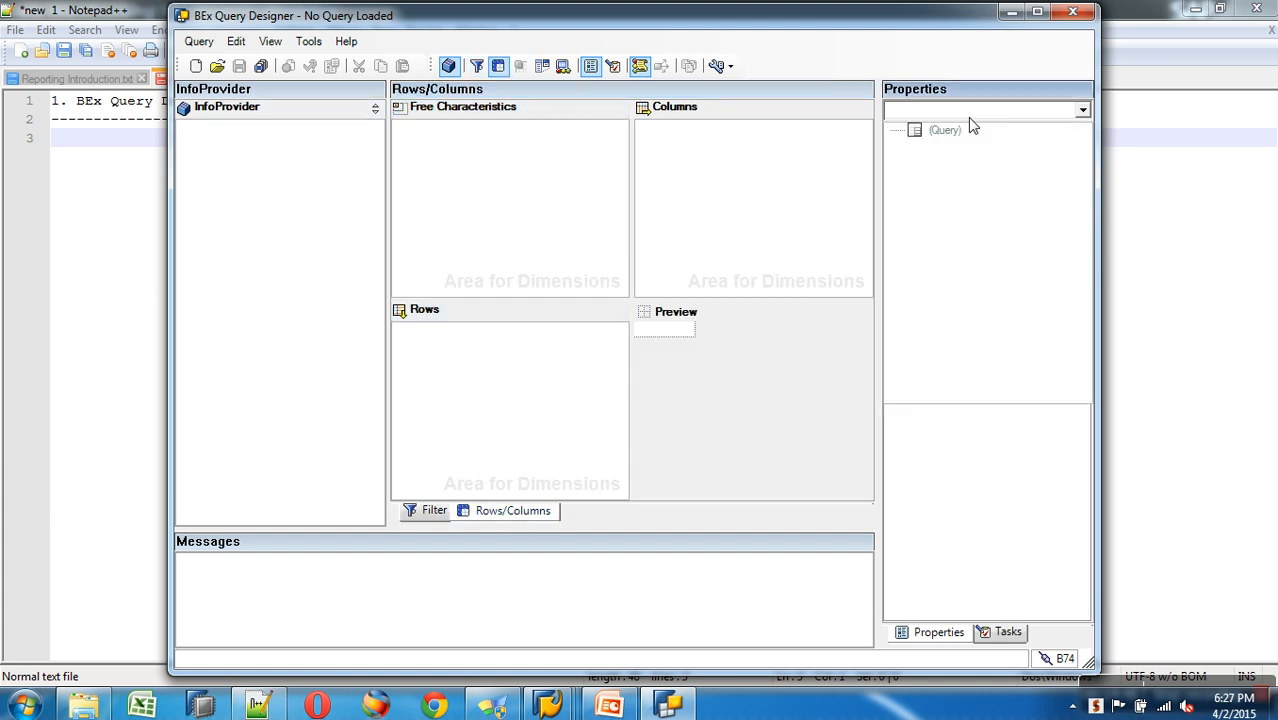
click(543, 614)
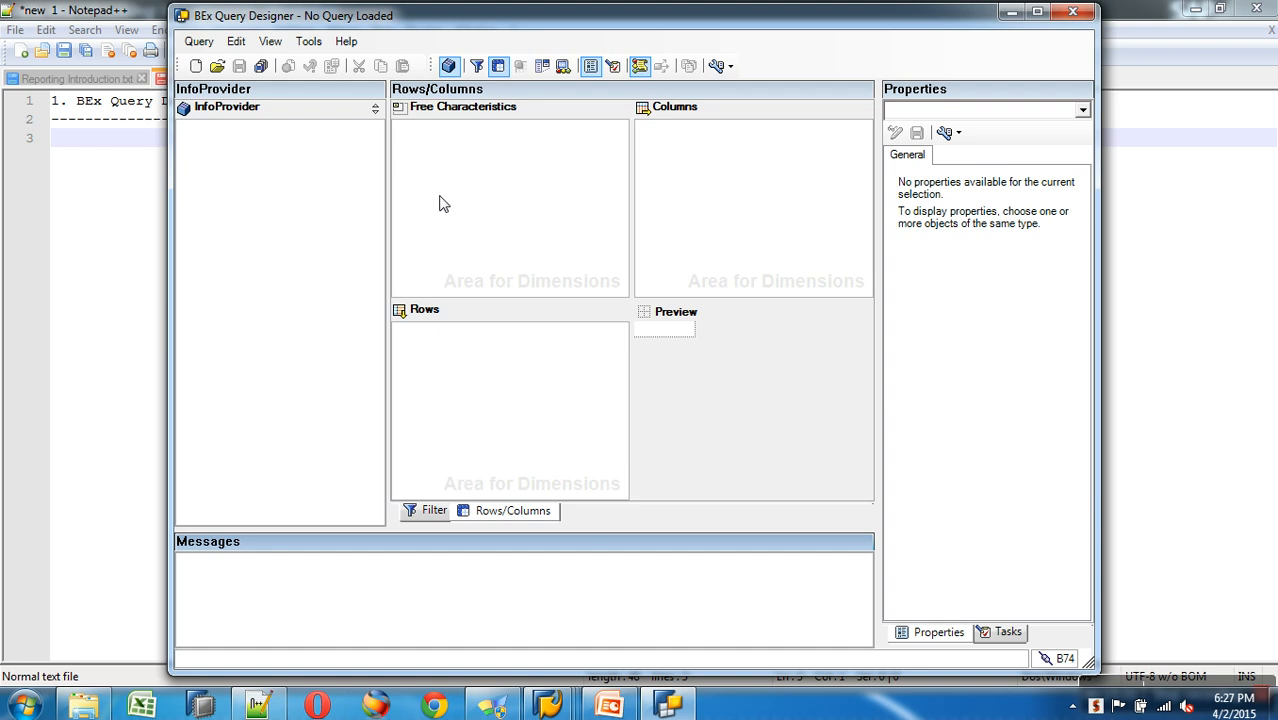
Switch to Notepad++ and add the line "- How to Design a Simple BEx Query?" below the heading underline, followed by a new line.
click(103, 153)
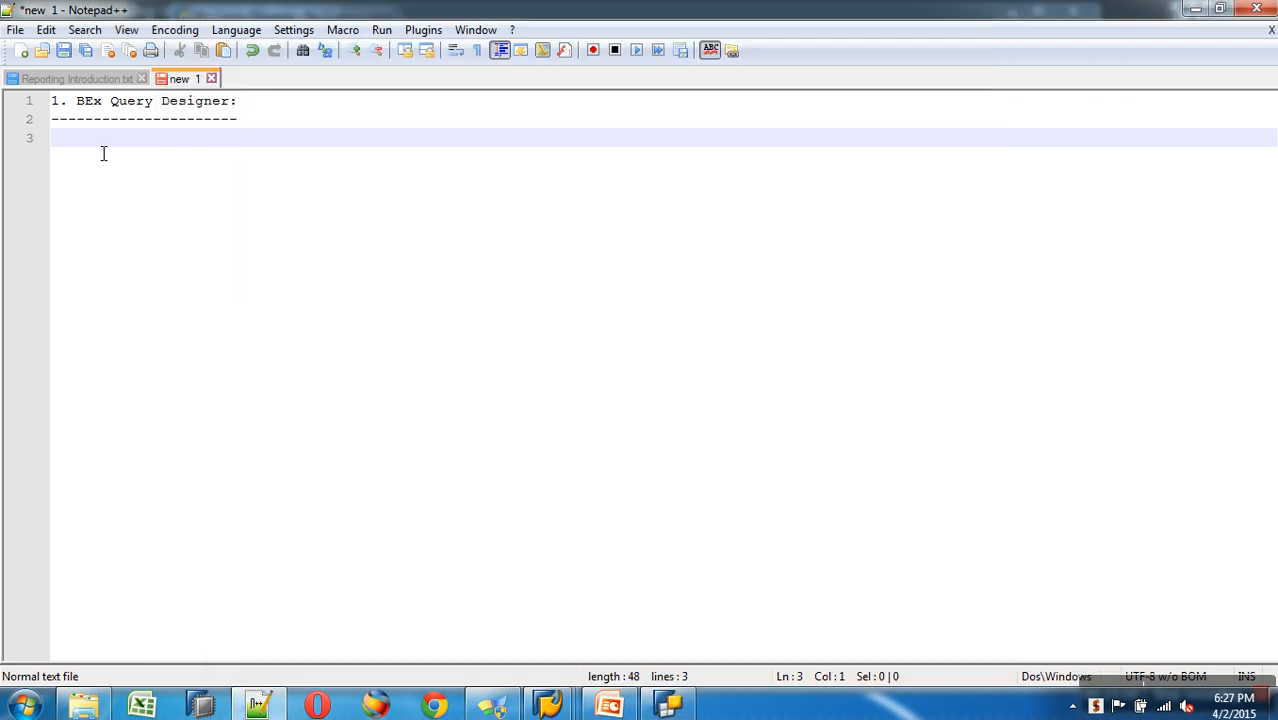
text(How to Design)
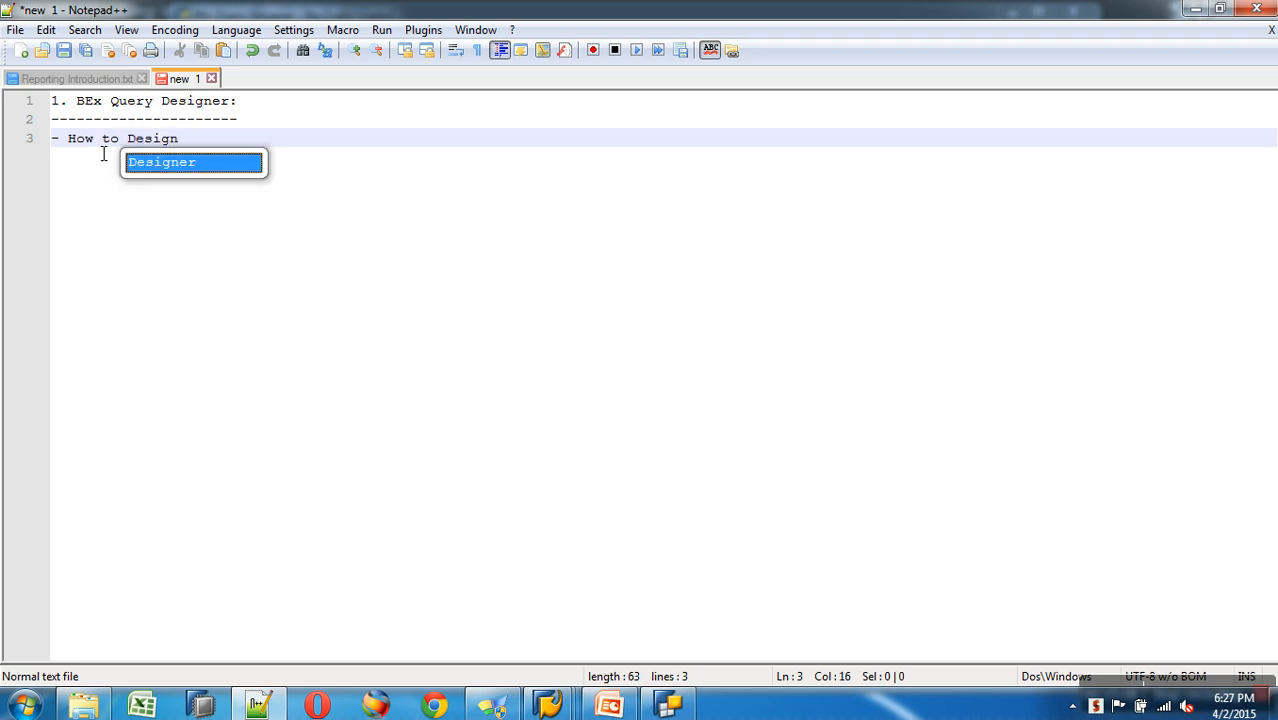
text( a Simp)
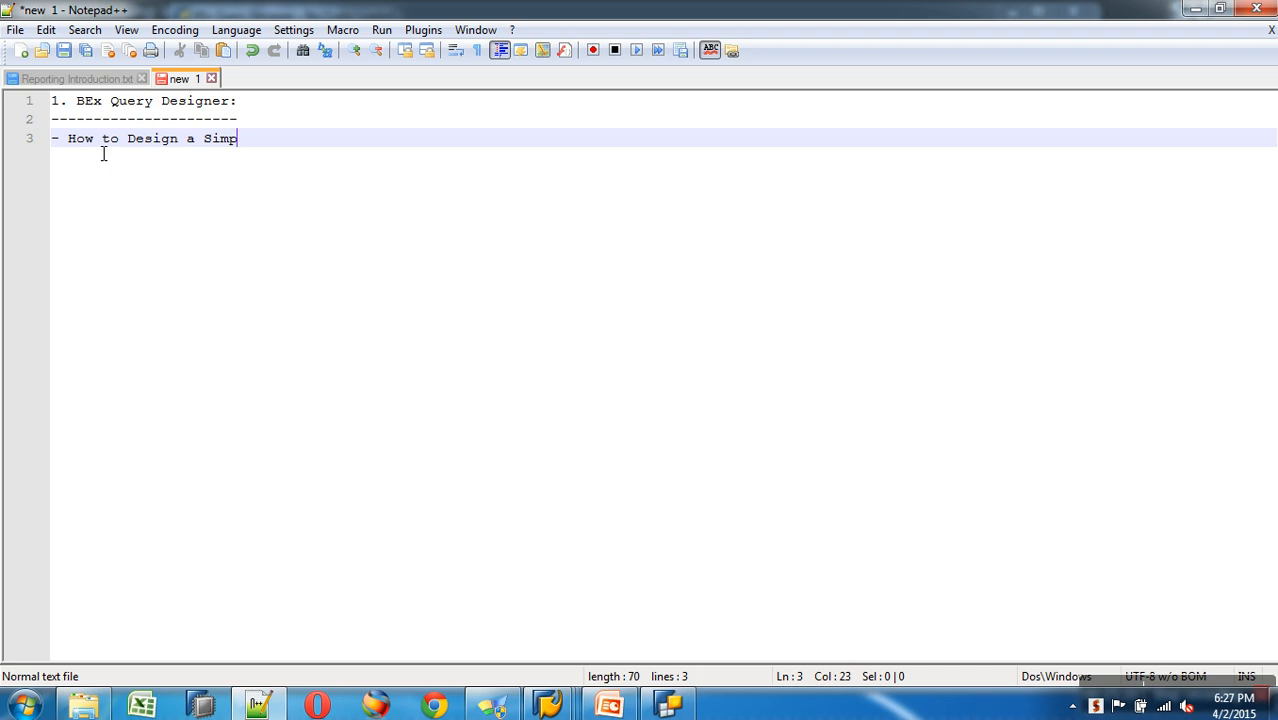
text(le BEx Query?)
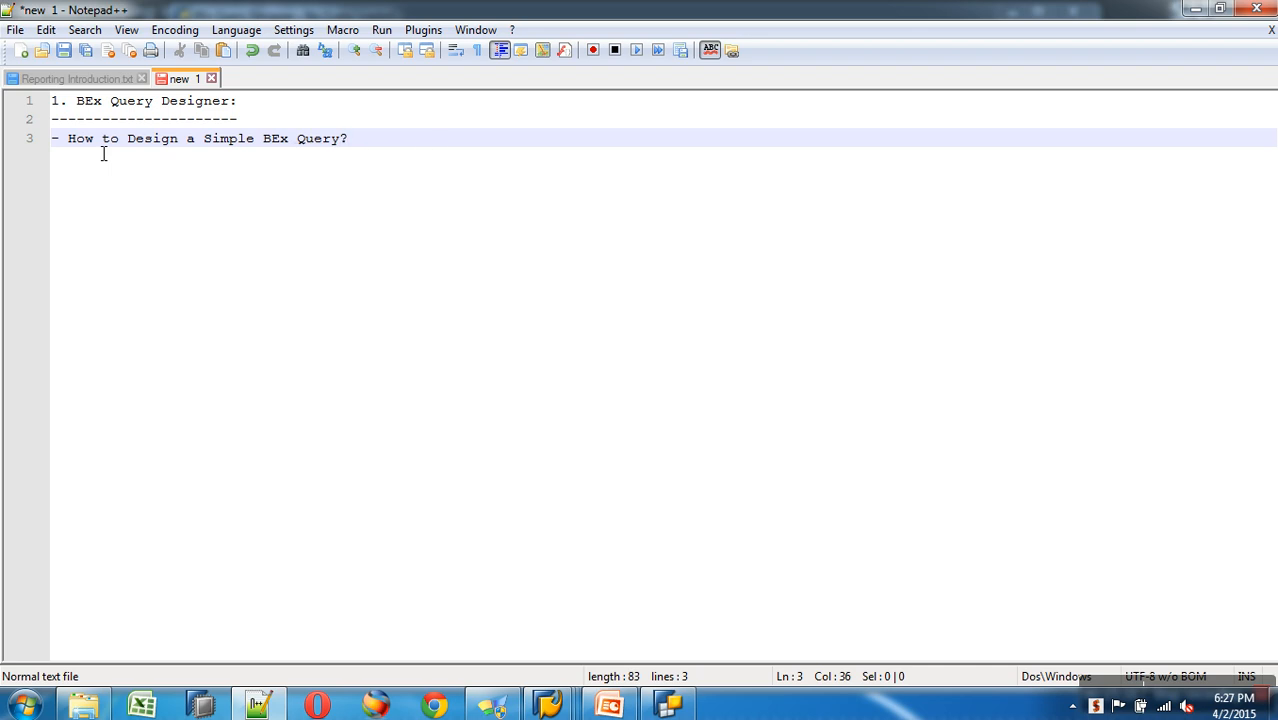
key(Return)
text(----------------------------------)
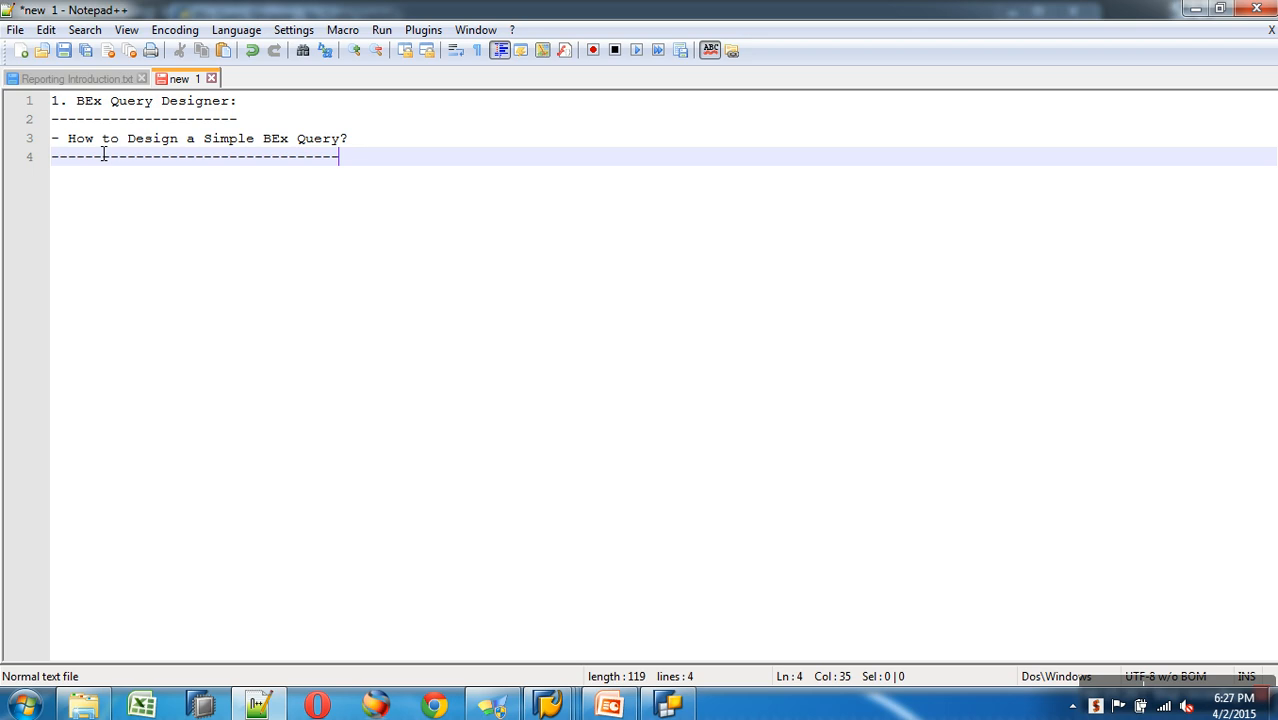
key(shift+Home)
key(BackSpace)
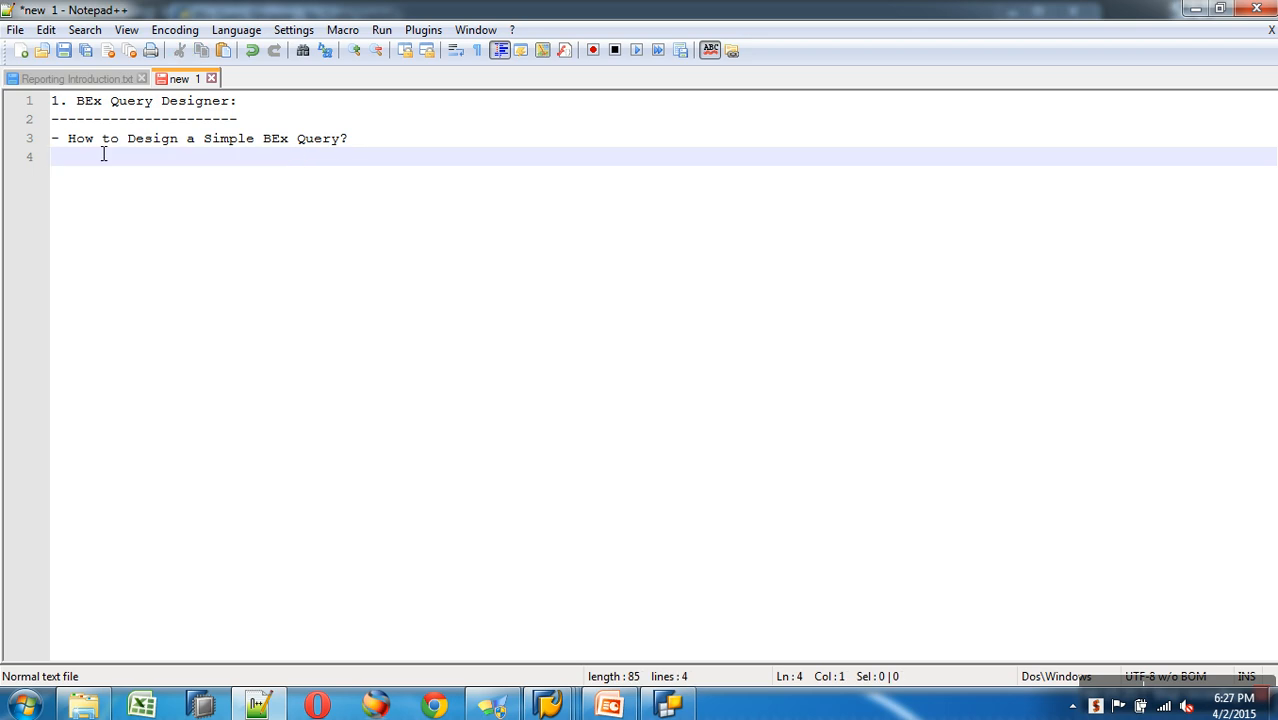
Insert a blank line above the "How to Design a Simple BEx Query?" line and return to the empty line below it.
key(Up)
key(Return)
key(Down)
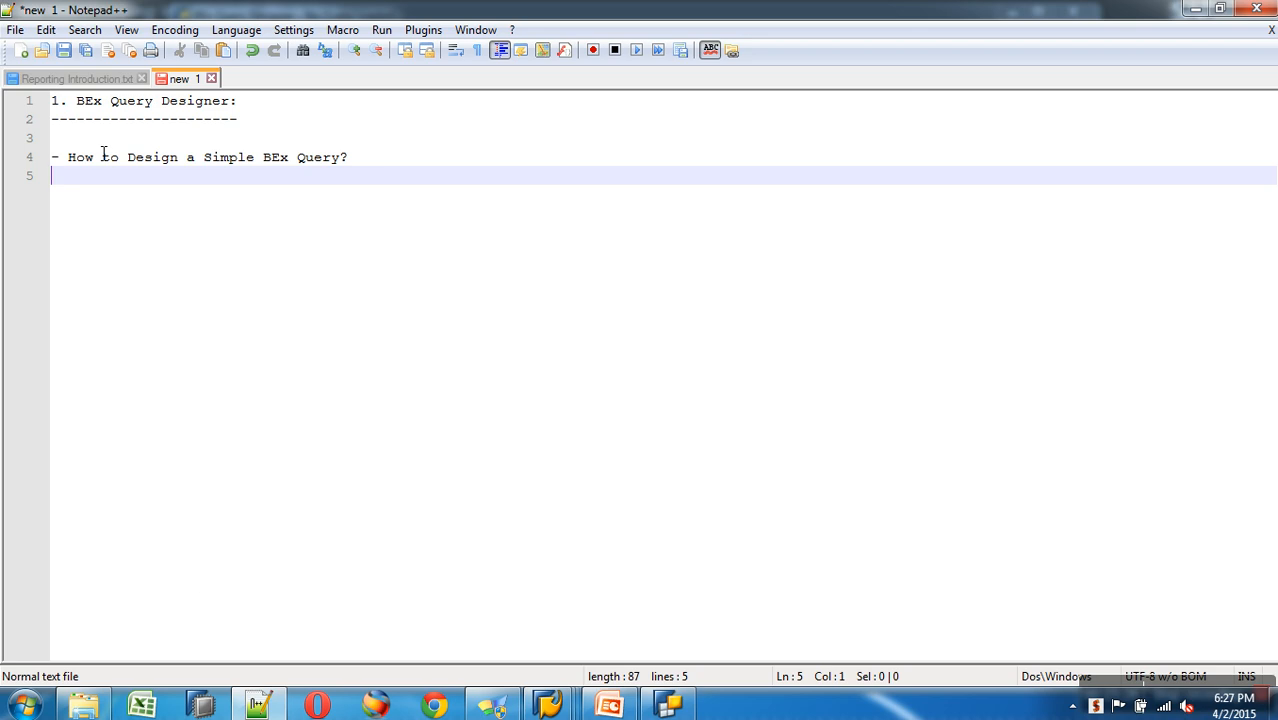
Switch to the SAP Data Warehousing Workbench, collapse DSO Objects and open the Manage view of the Demo Cube : AW Sales InfoCube.
click(548, 706)
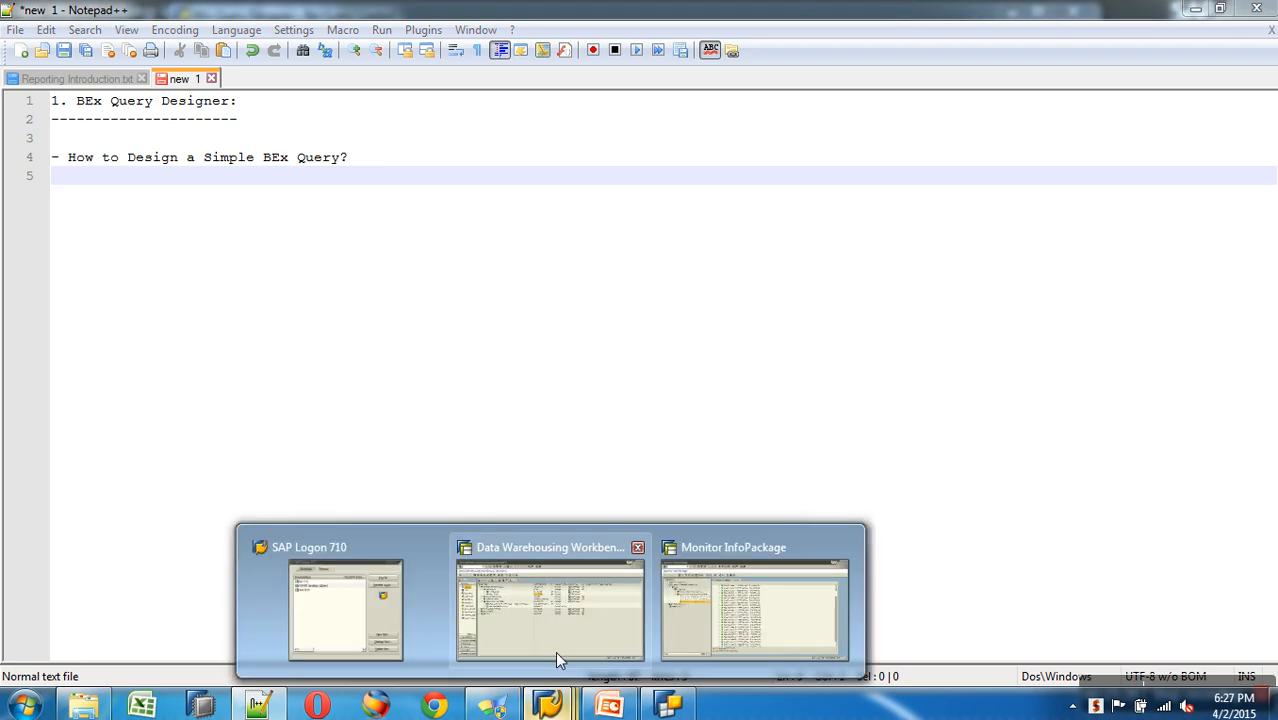
click(558, 660)
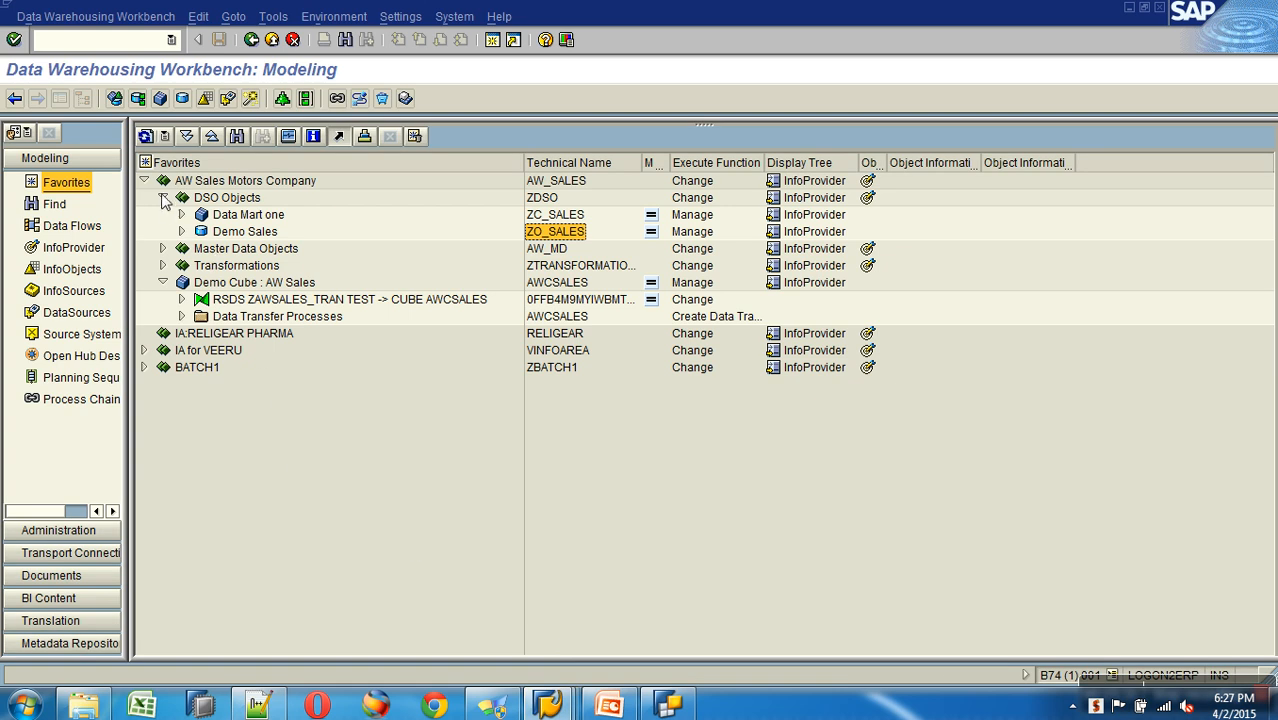
click(164, 198)
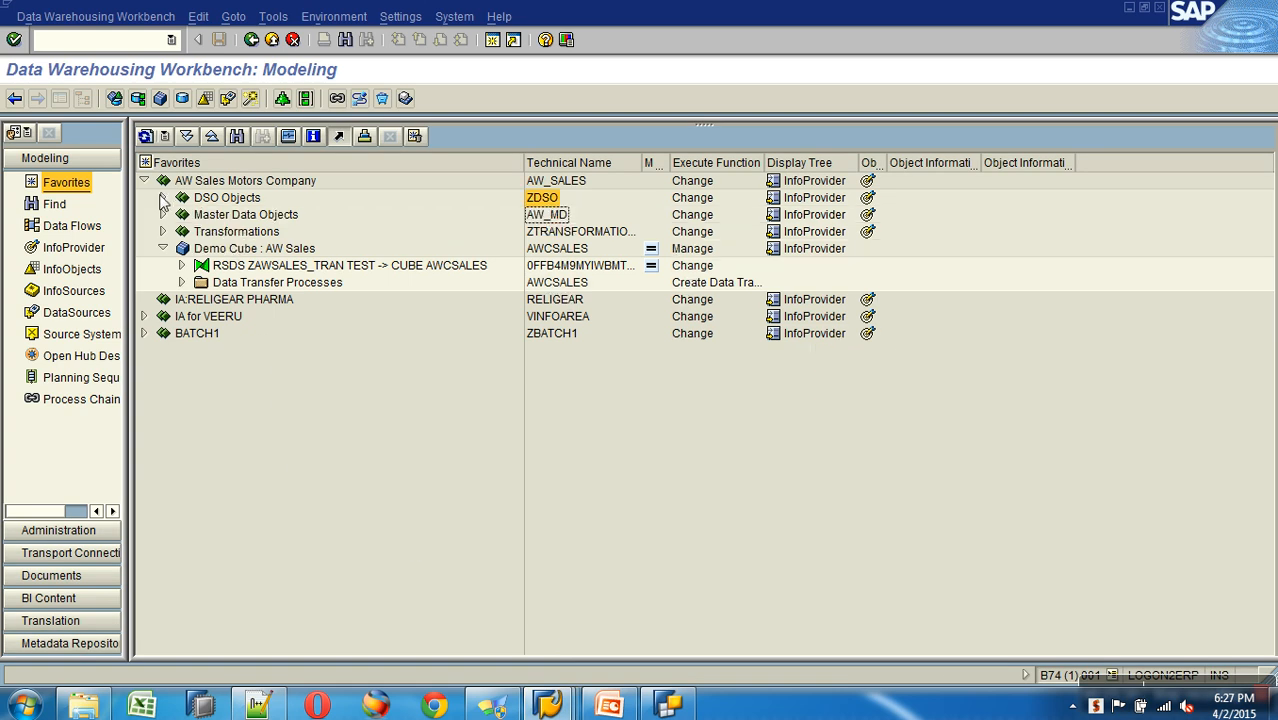
click(547, 253)
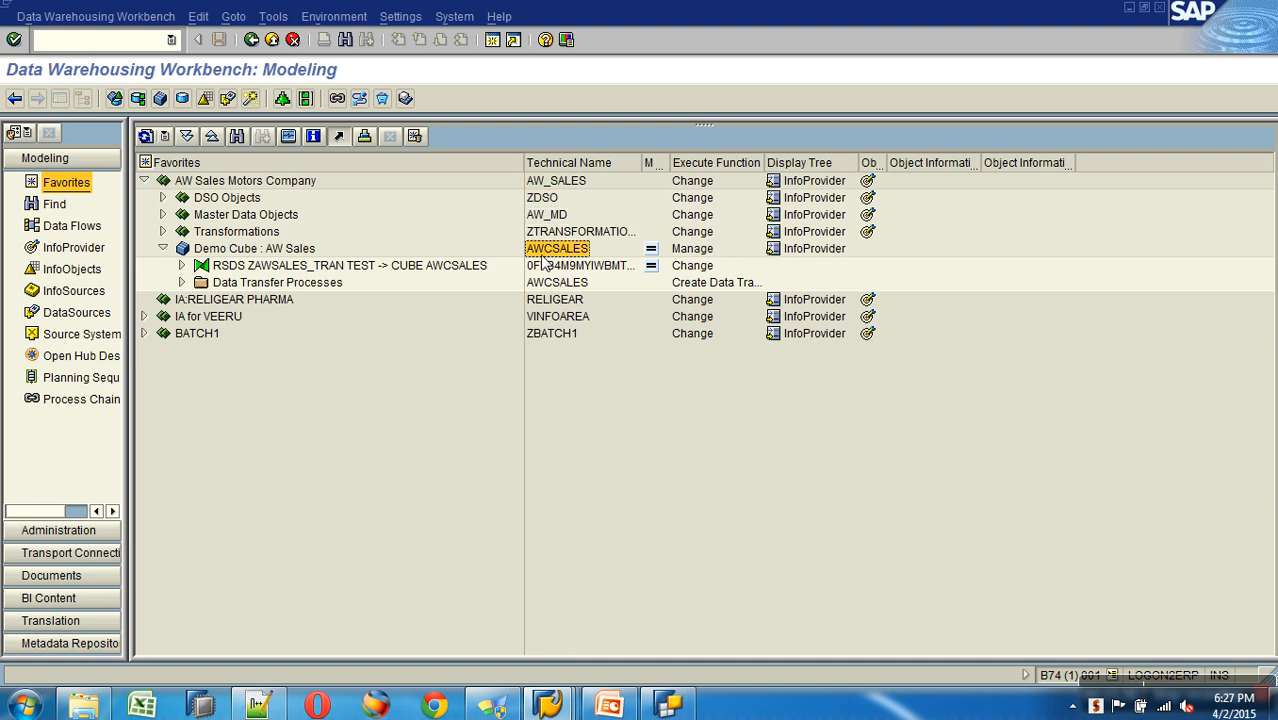
right_click(303, 256)
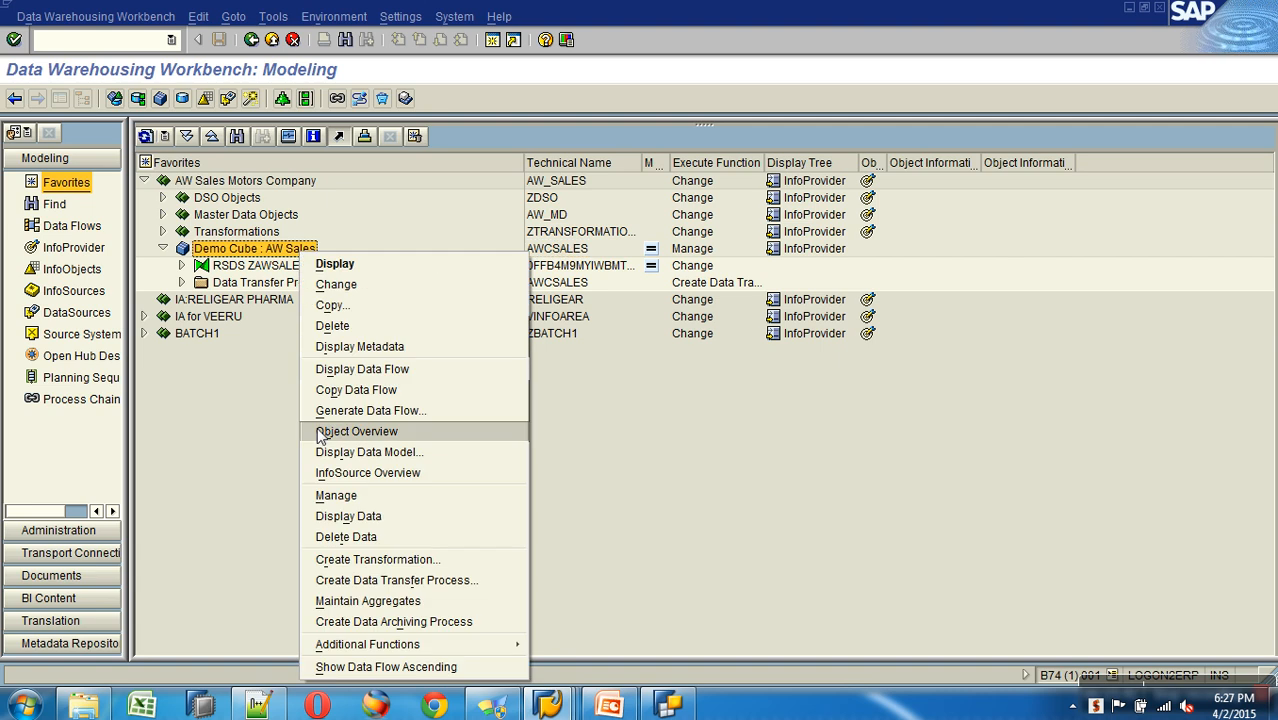
click(345, 495)
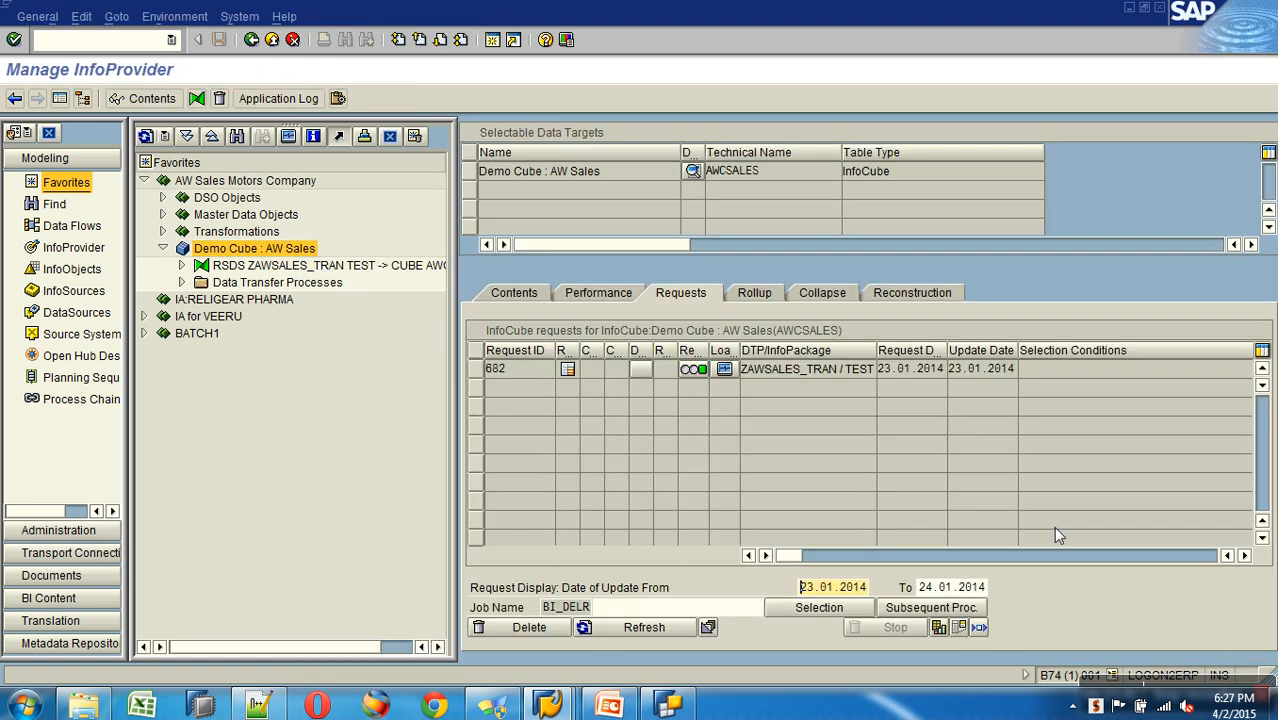
Check the cube's loaded request for its added records, request ID and reporting availability, and leave the Manage view.
click(1244, 556)
click(1244, 556)
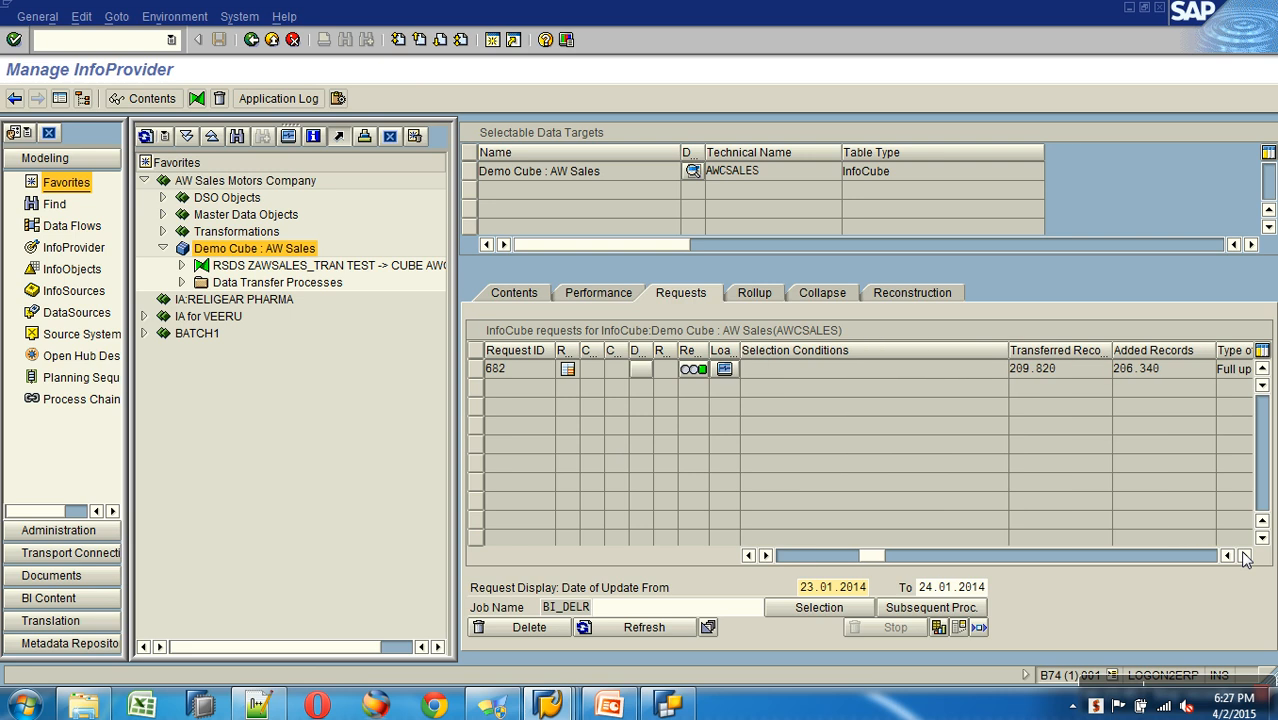
click(1244, 556)
click(867, 369)
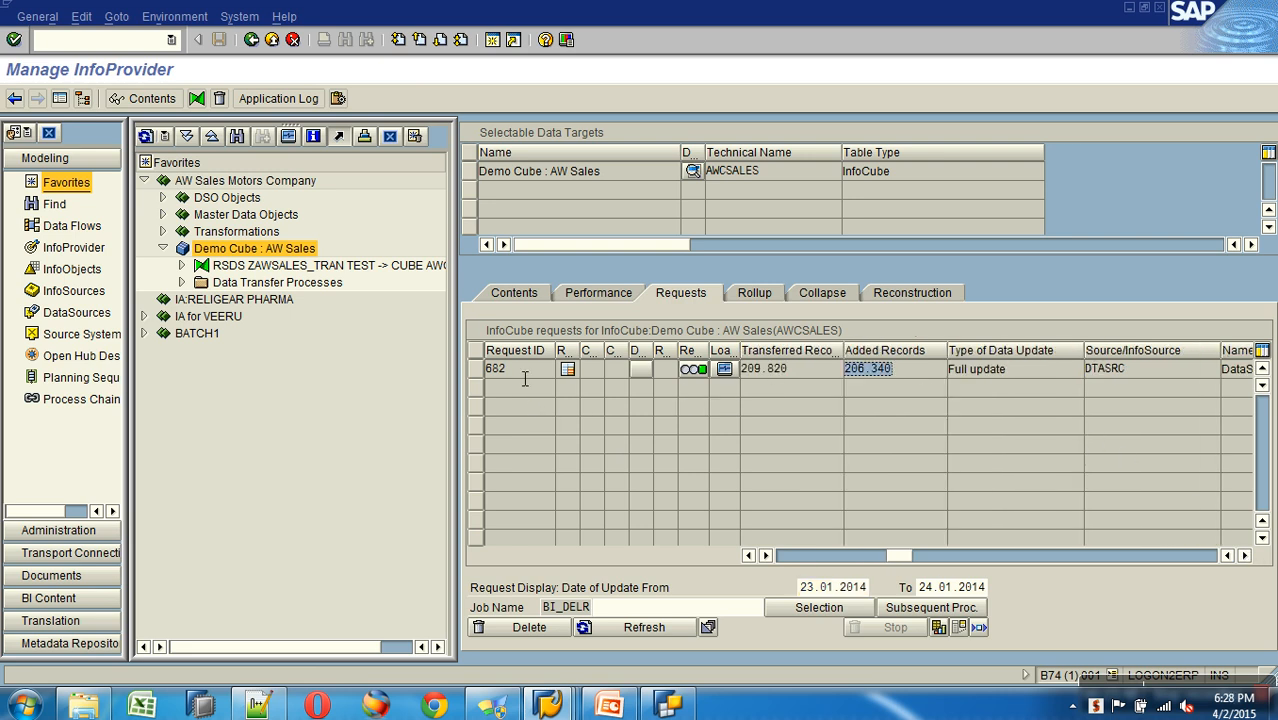
click(494, 369)
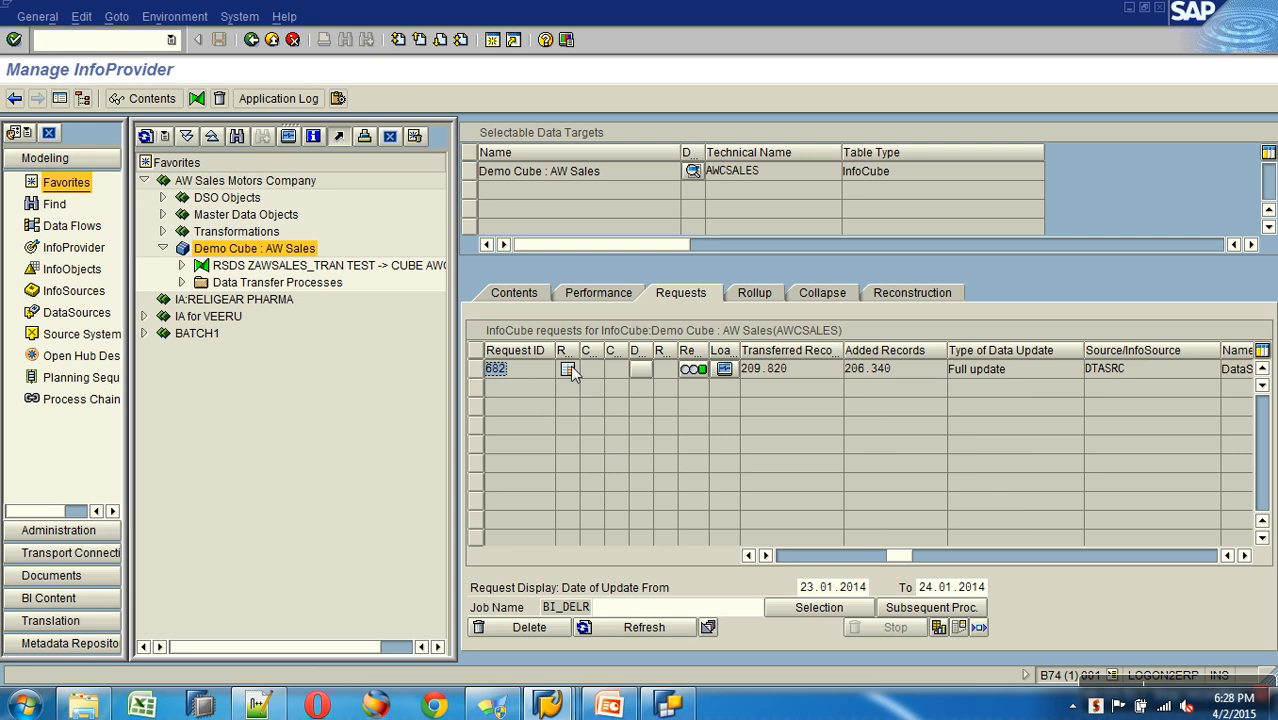
mouse_move(569, 374)
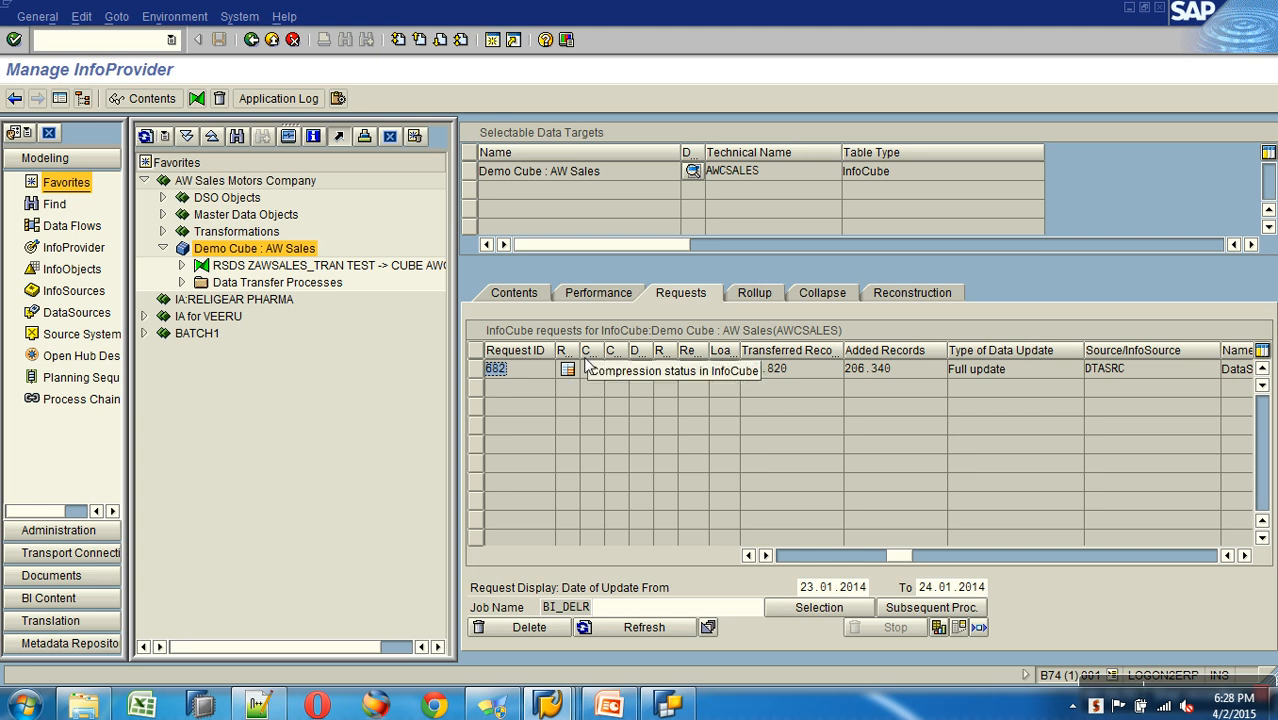
click(273, 40)
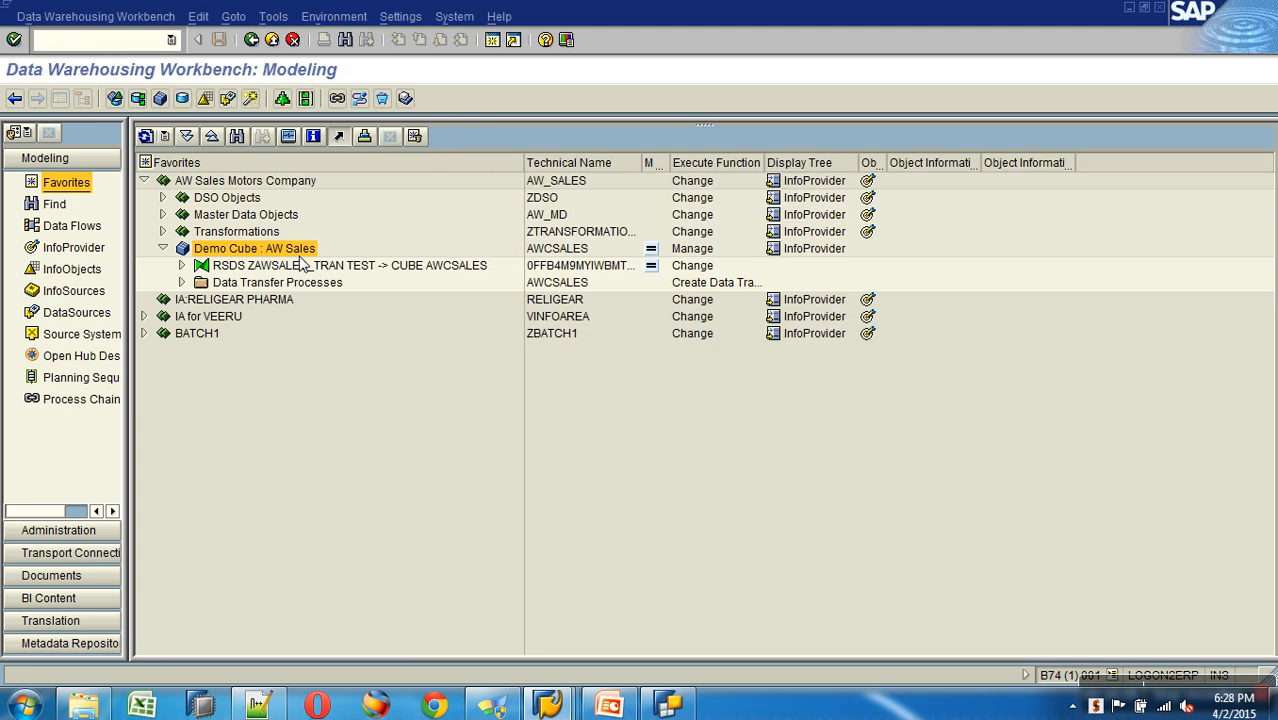
Display the data model of Demo Cube : AW Sales and widen its InfoCube data model column.
right_click(281, 251)
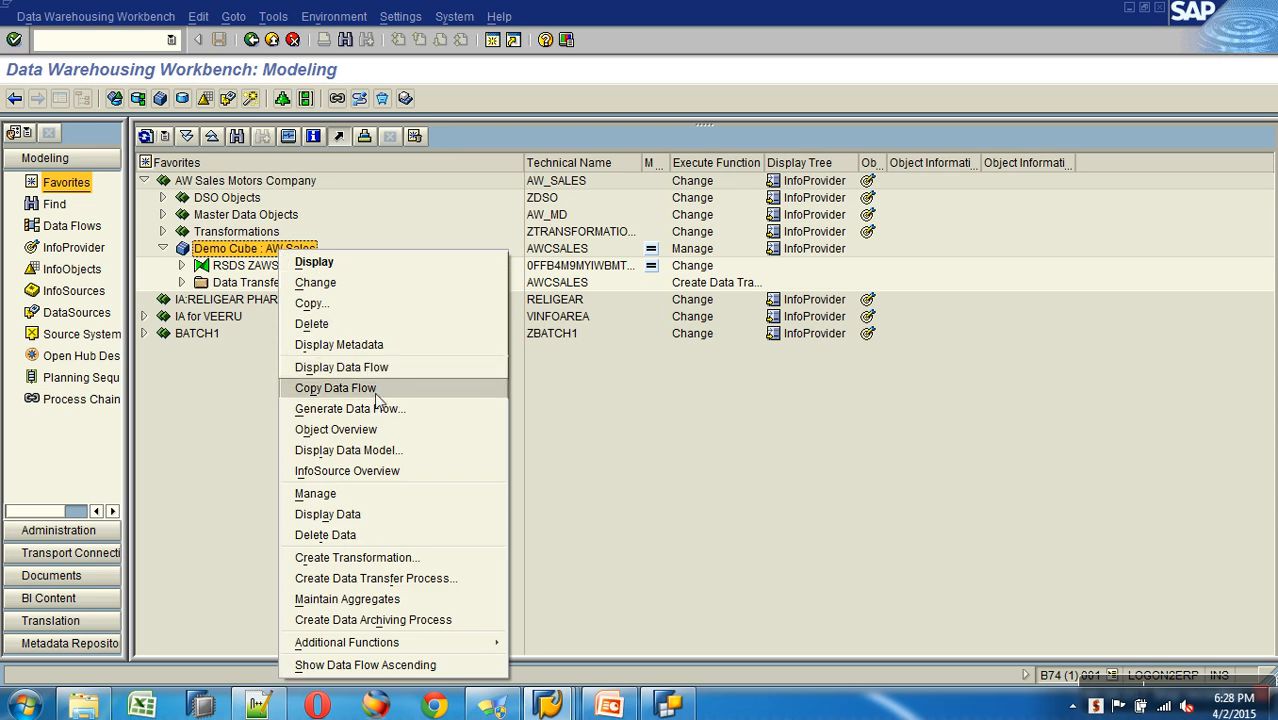
click(393, 453)
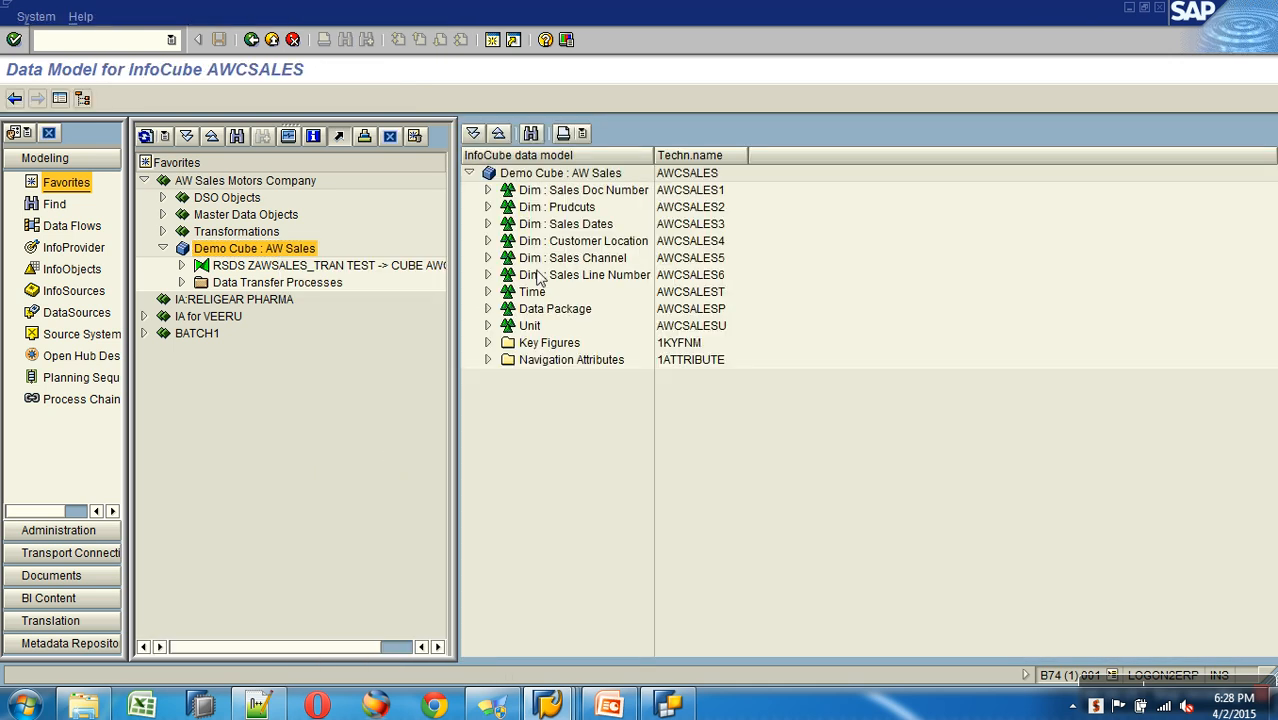
drag(654, 160, 770, 160)
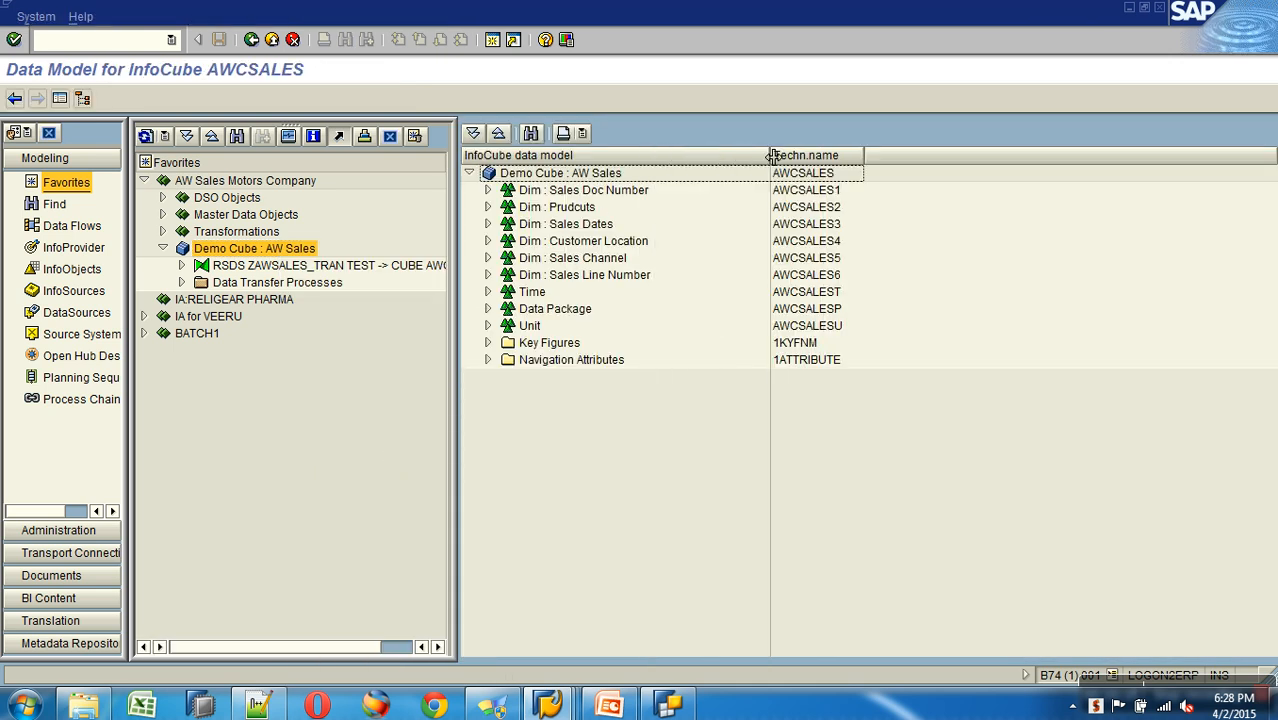
Go through the cube's dimensions in the data model, from Sales Doc Number to Unit.
click(537, 177)
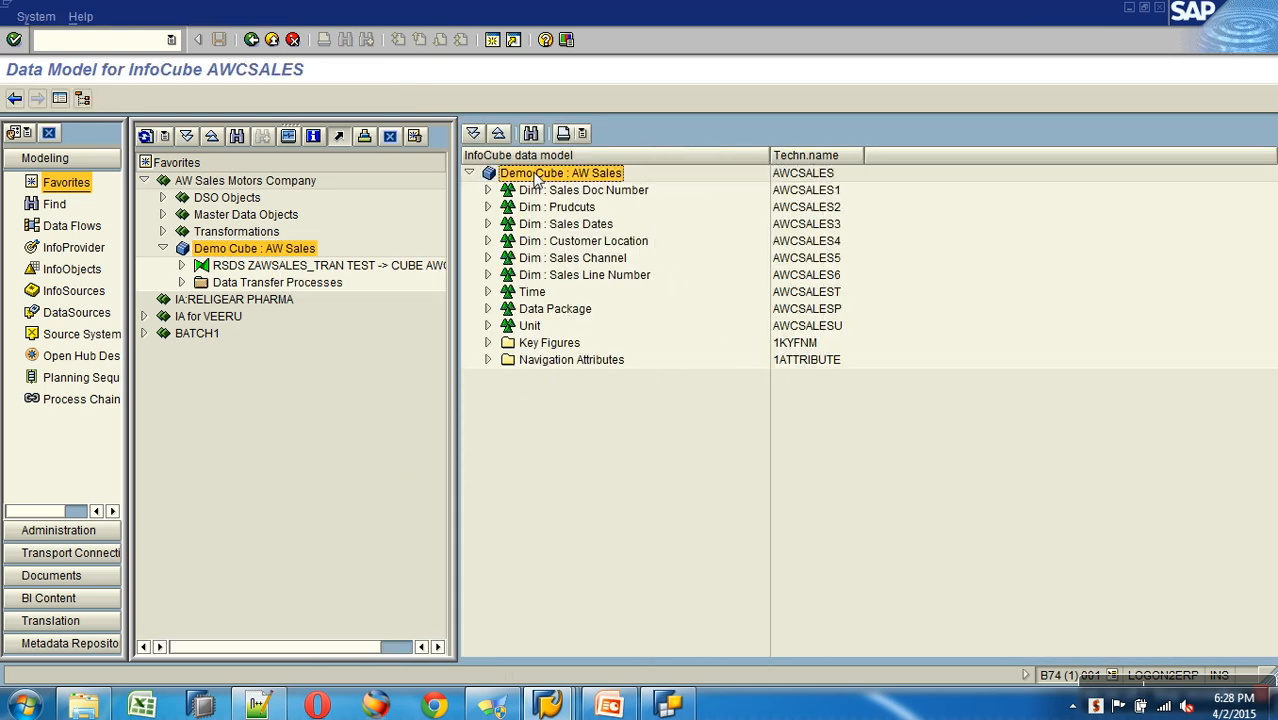
click(541, 192)
click(553, 225)
click(556, 243)
click(556, 260)
click(566, 278)
click(538, 293)
click(538, 310)
click(530, 327)
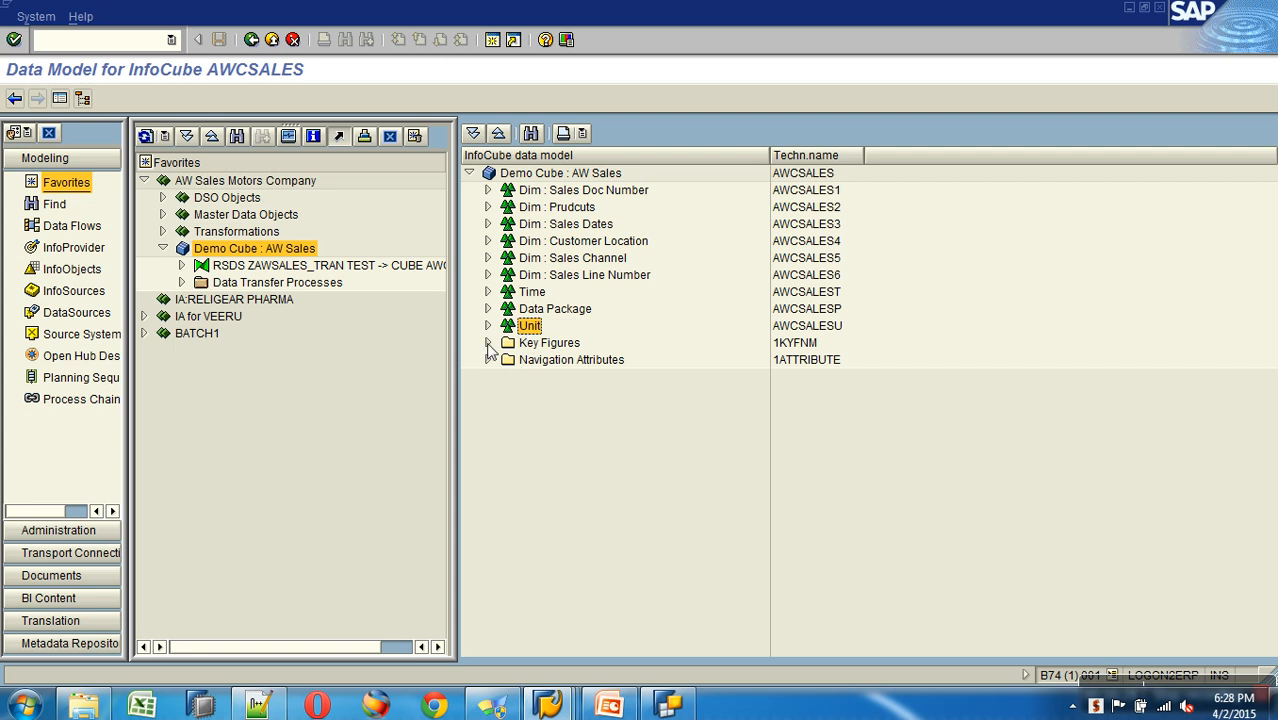
Expand Key Figures to review the entries from UnitPriceDiscountPct to DiscountAmount, and collapse the folder again.
click(488, 343)
click(622, 364)
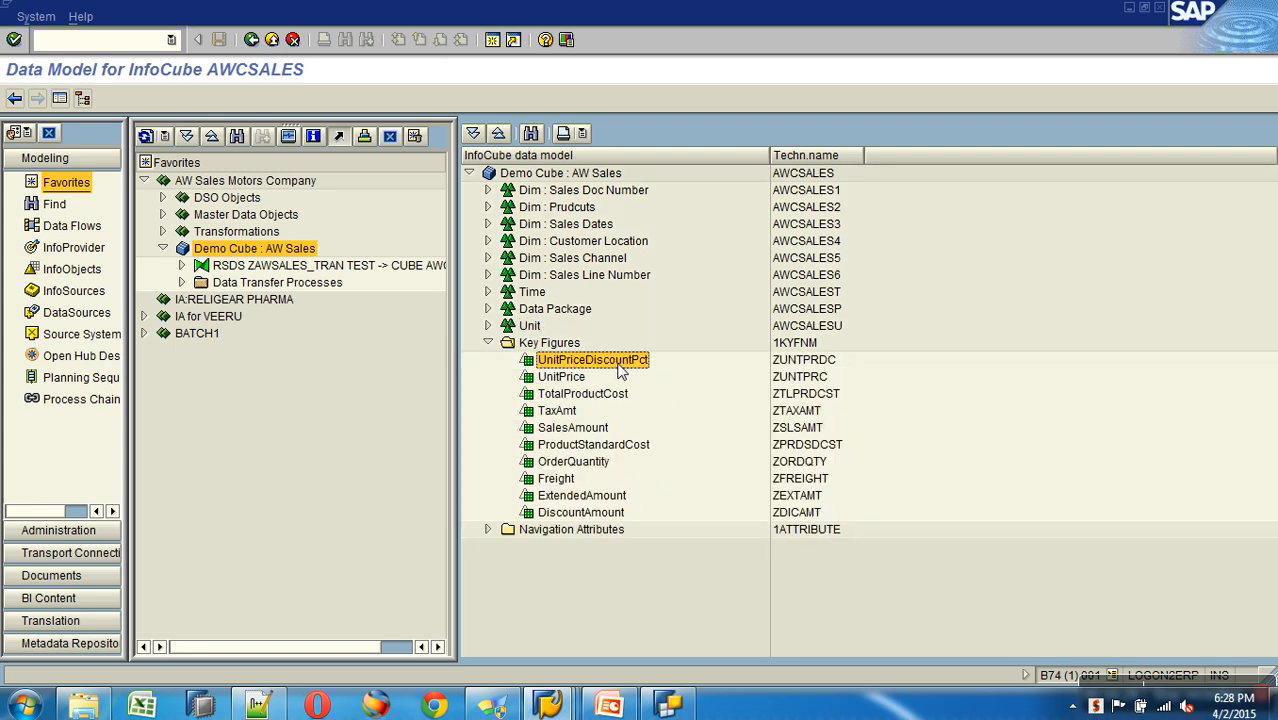
click(608, 514)
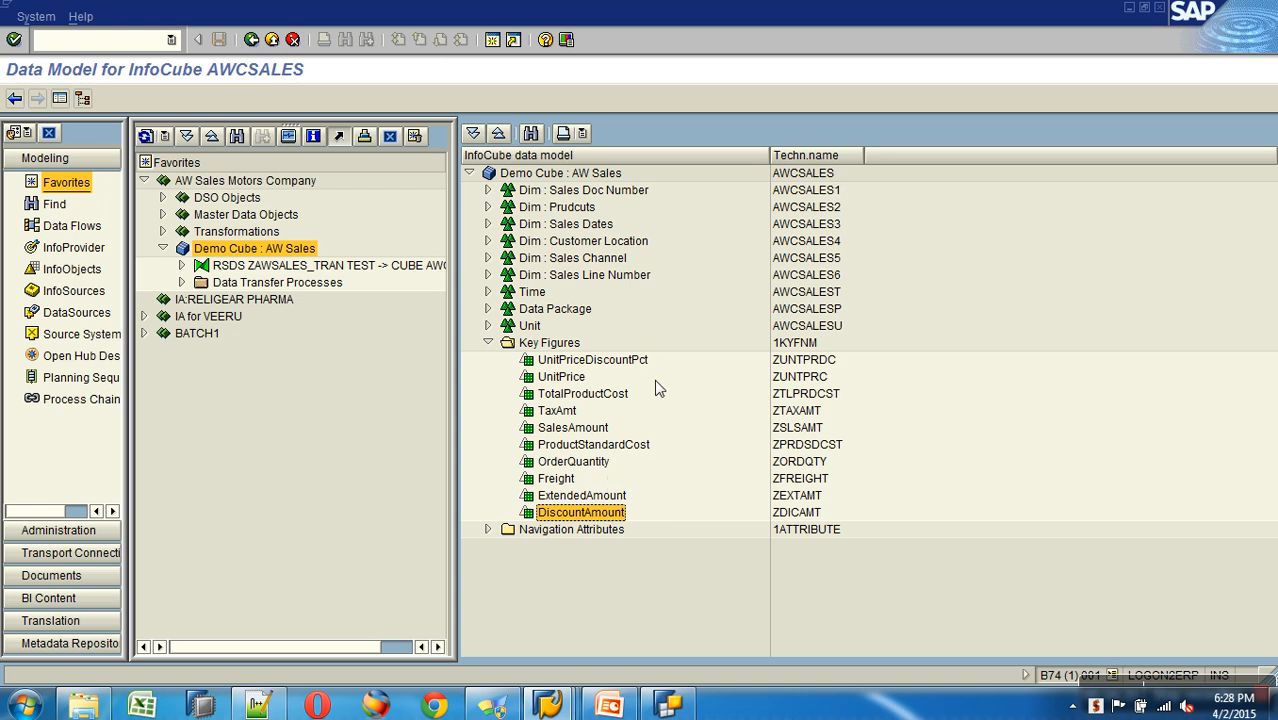
click(488, 343)
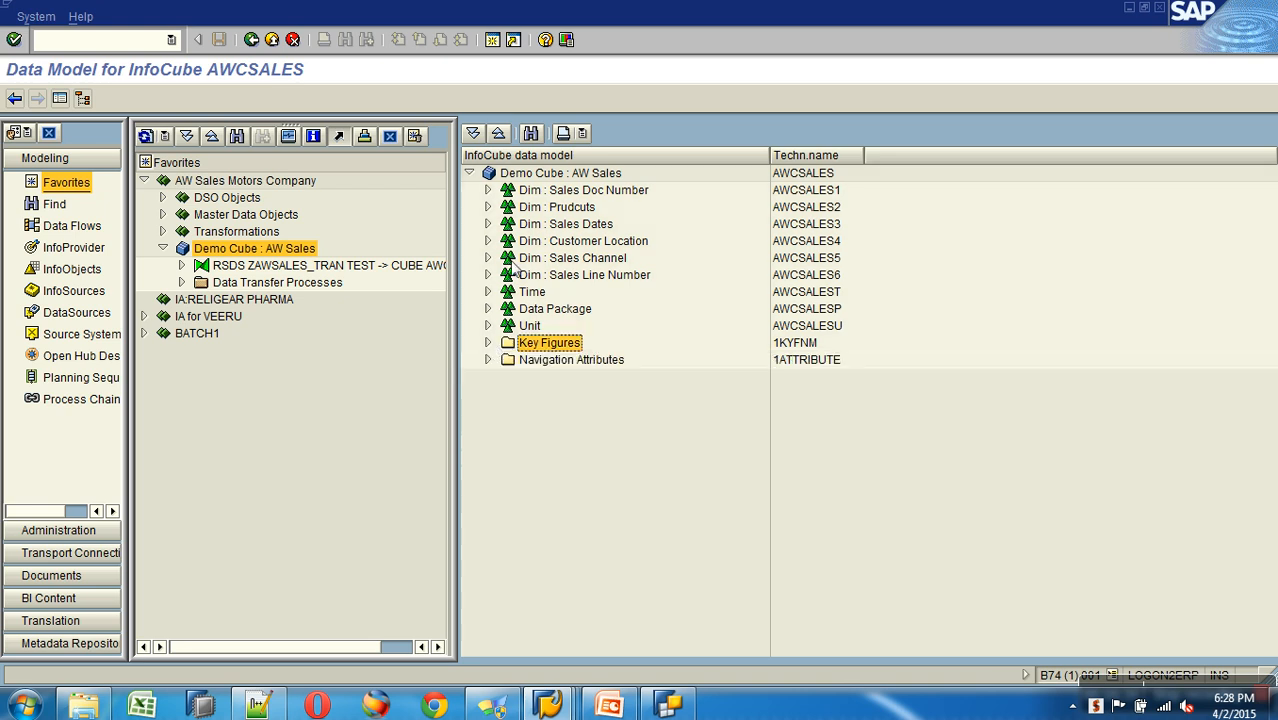
Expand the Sales Doc Number and Prudcuts dimensions to examine their characteristics, including the attributes of ProductKey.
click(488, 190)
click(594, 209)
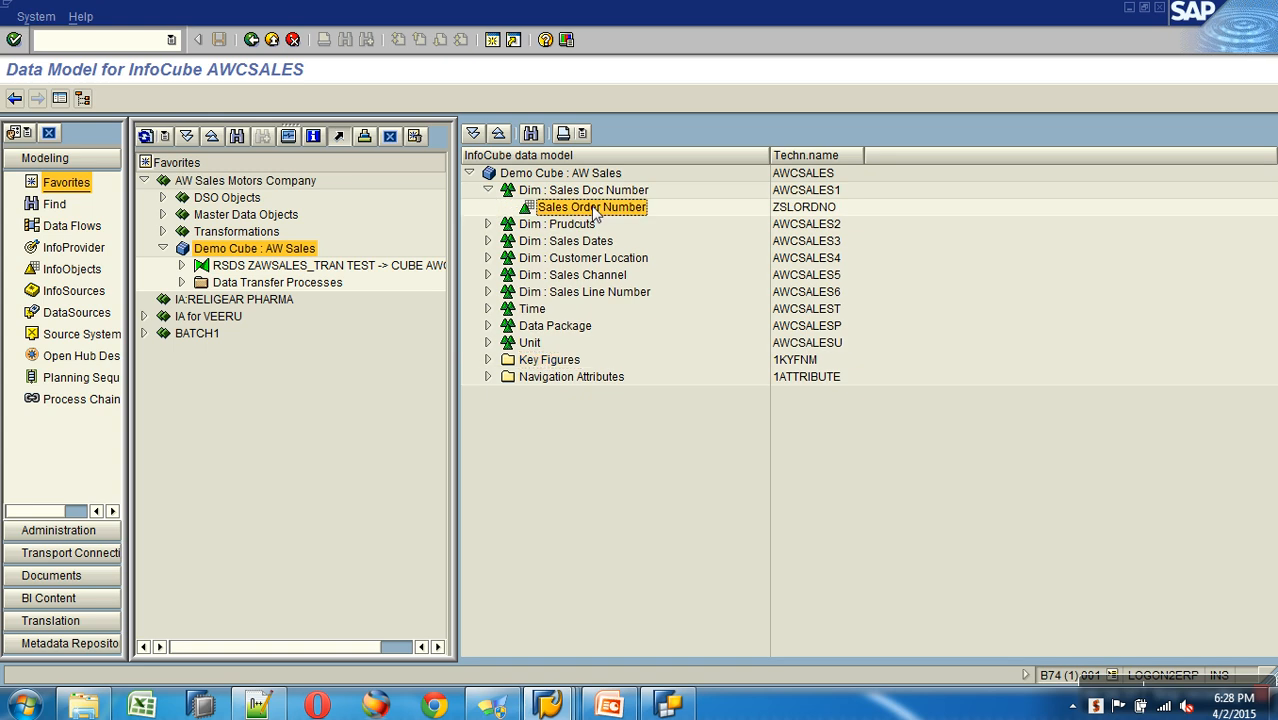
click(487, 224)
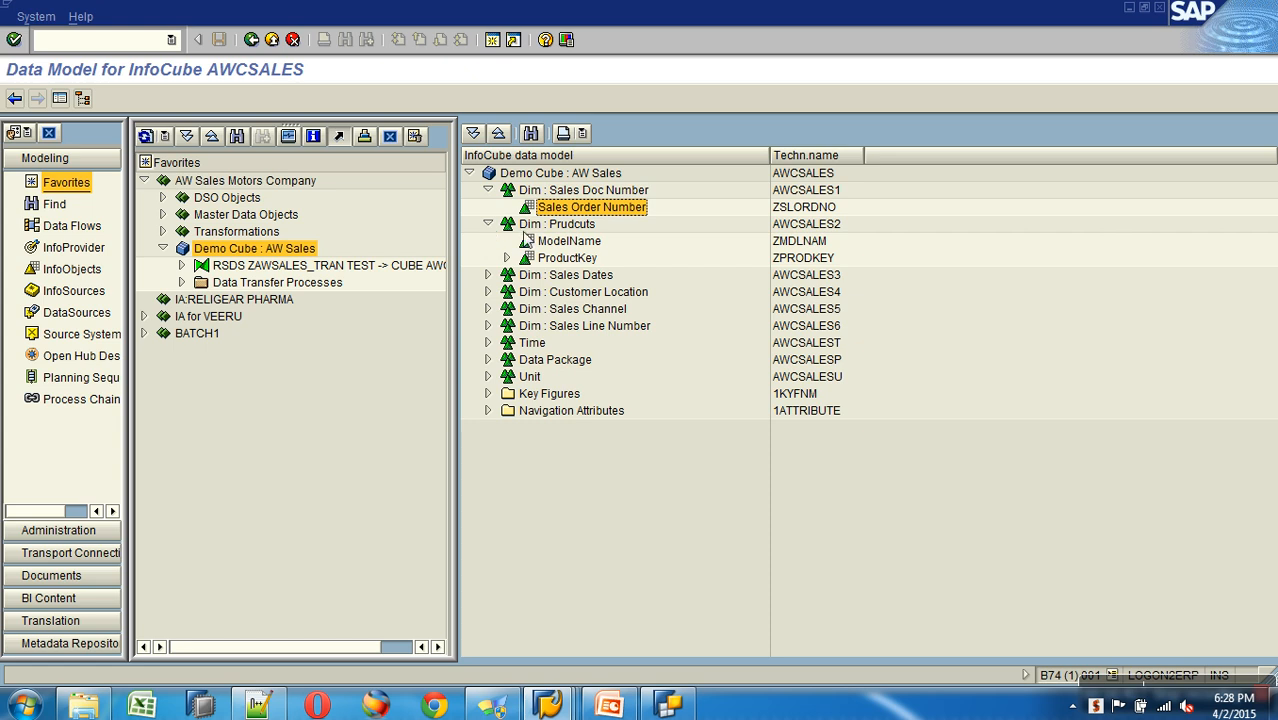
click(585, 243)
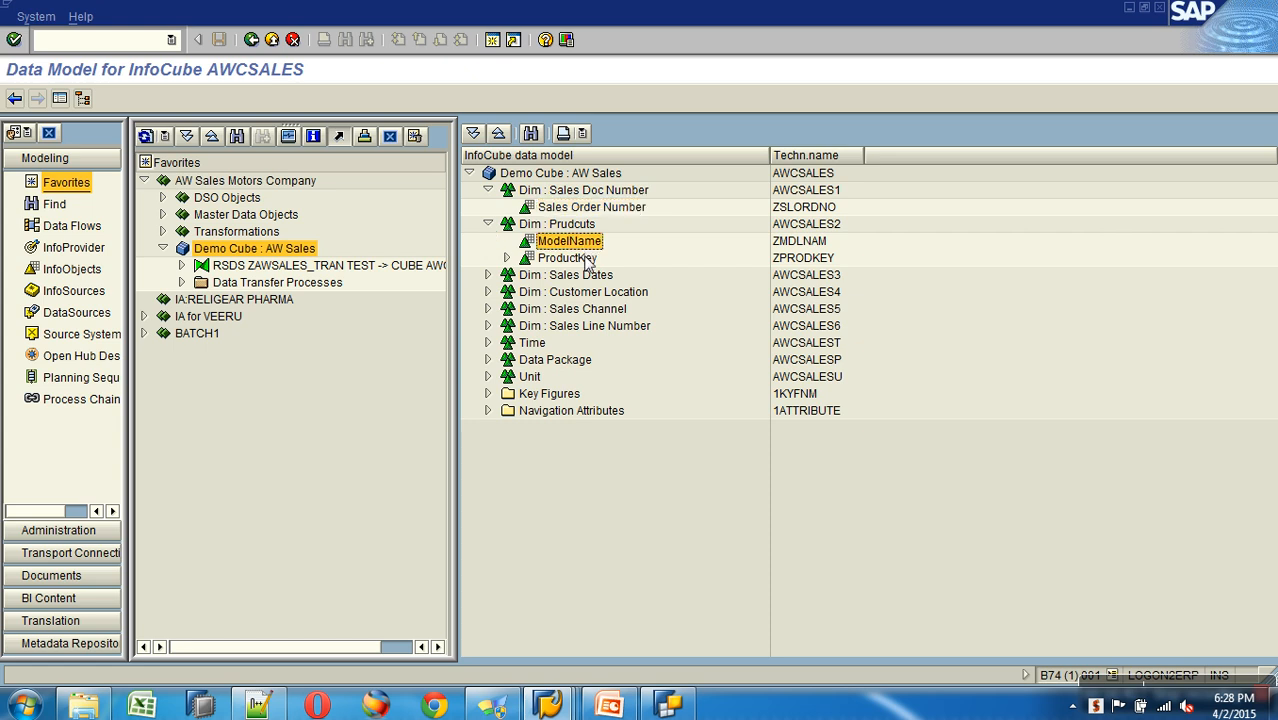
click(573, 259)
click(507, 258)
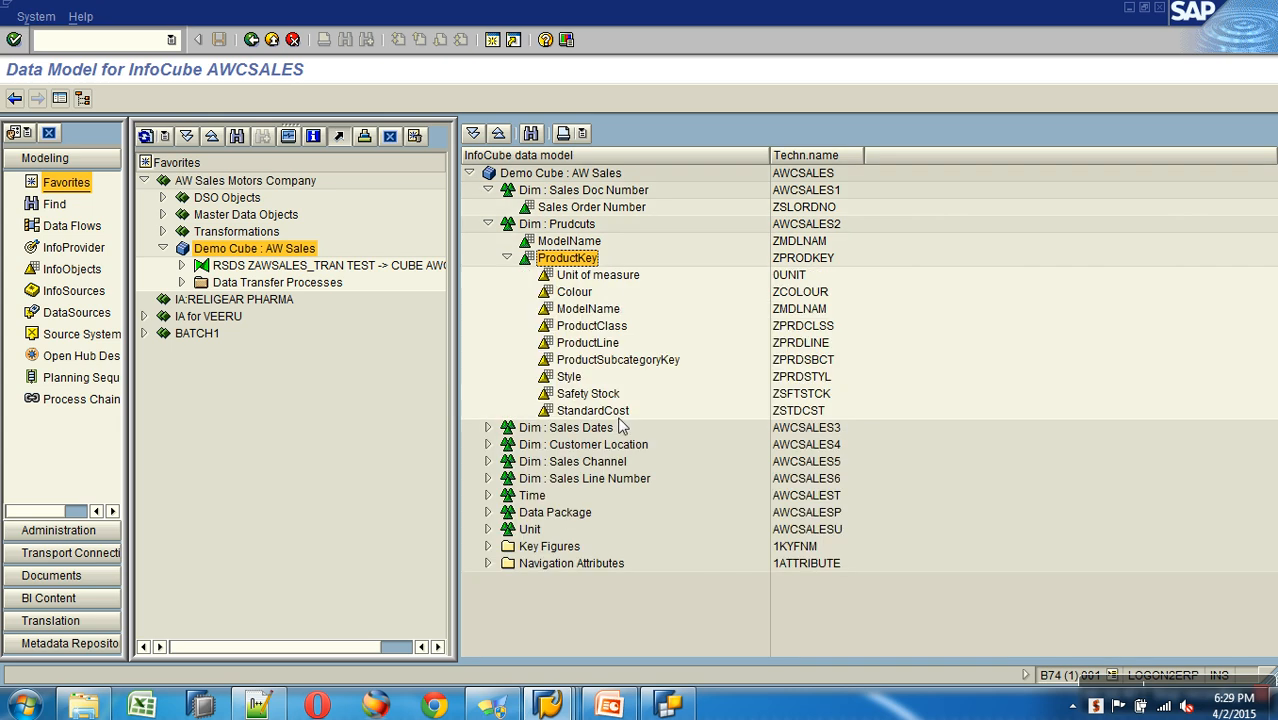
Collapse ProductKey and expand the Sales Dates dimension to review DueDateKey and ShipDateKey, then collapse the dimension again.
click(507, 259)
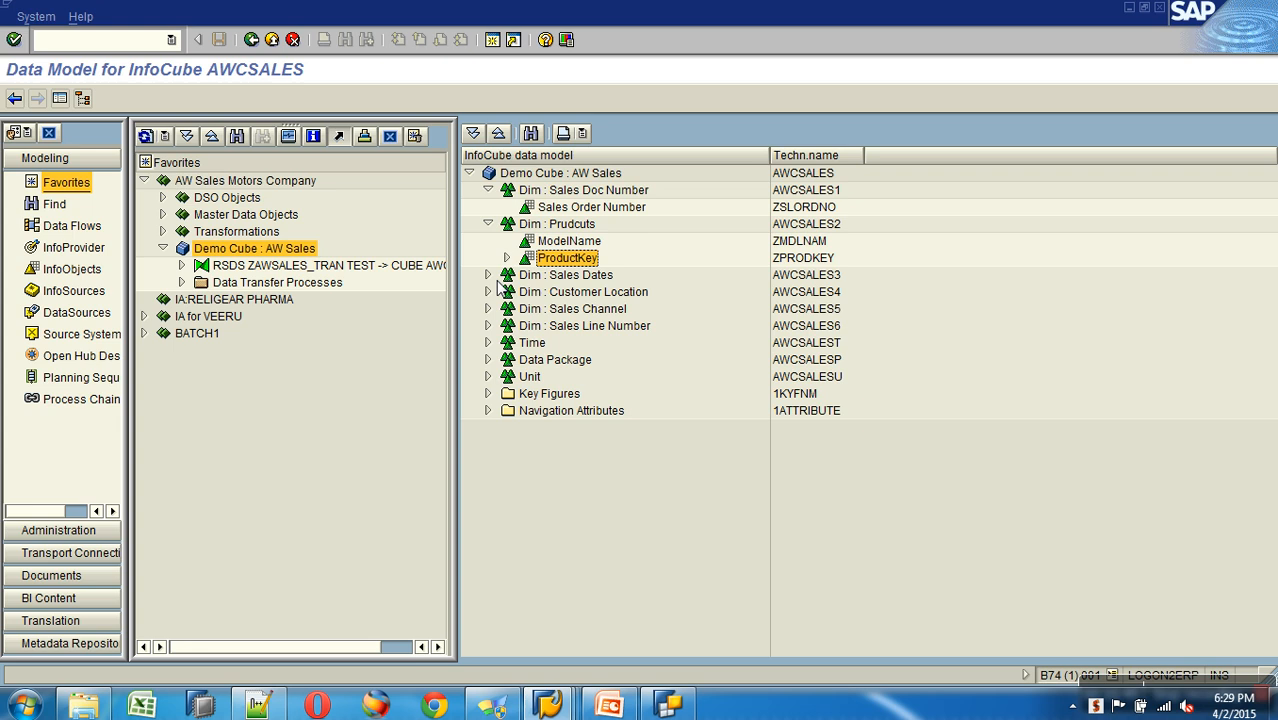
click(487, 275)
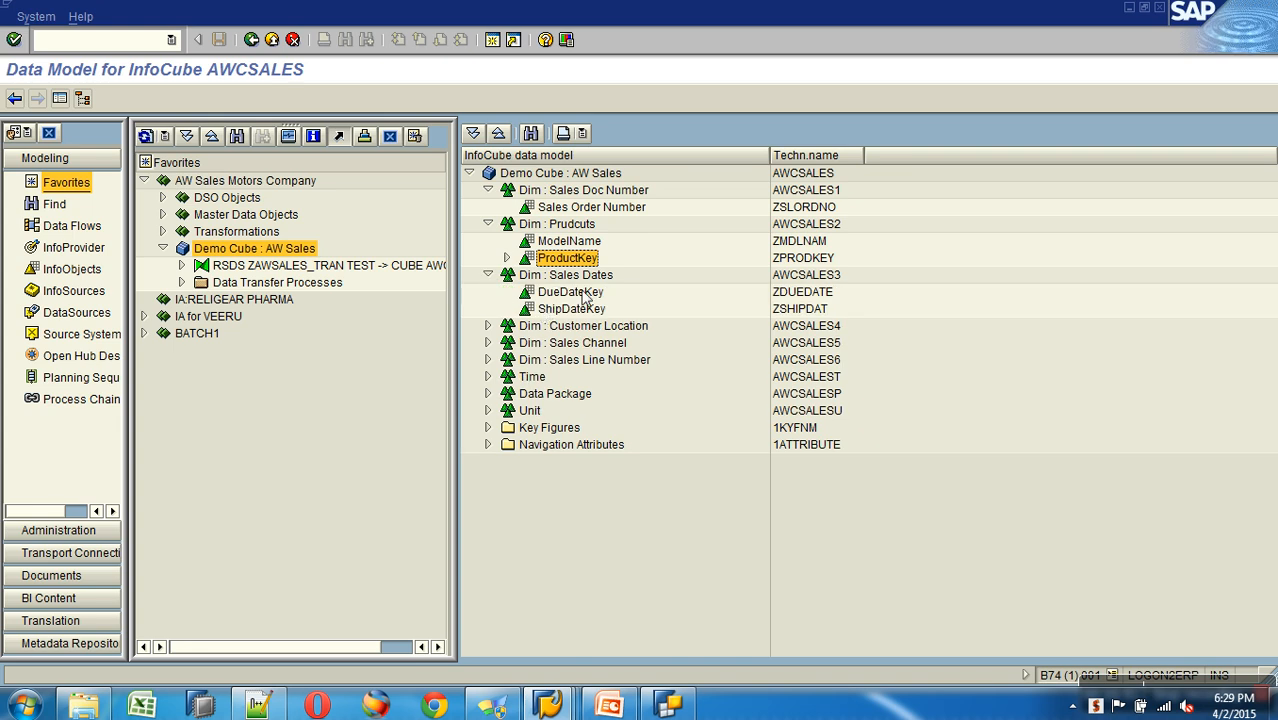
click(578, 293)
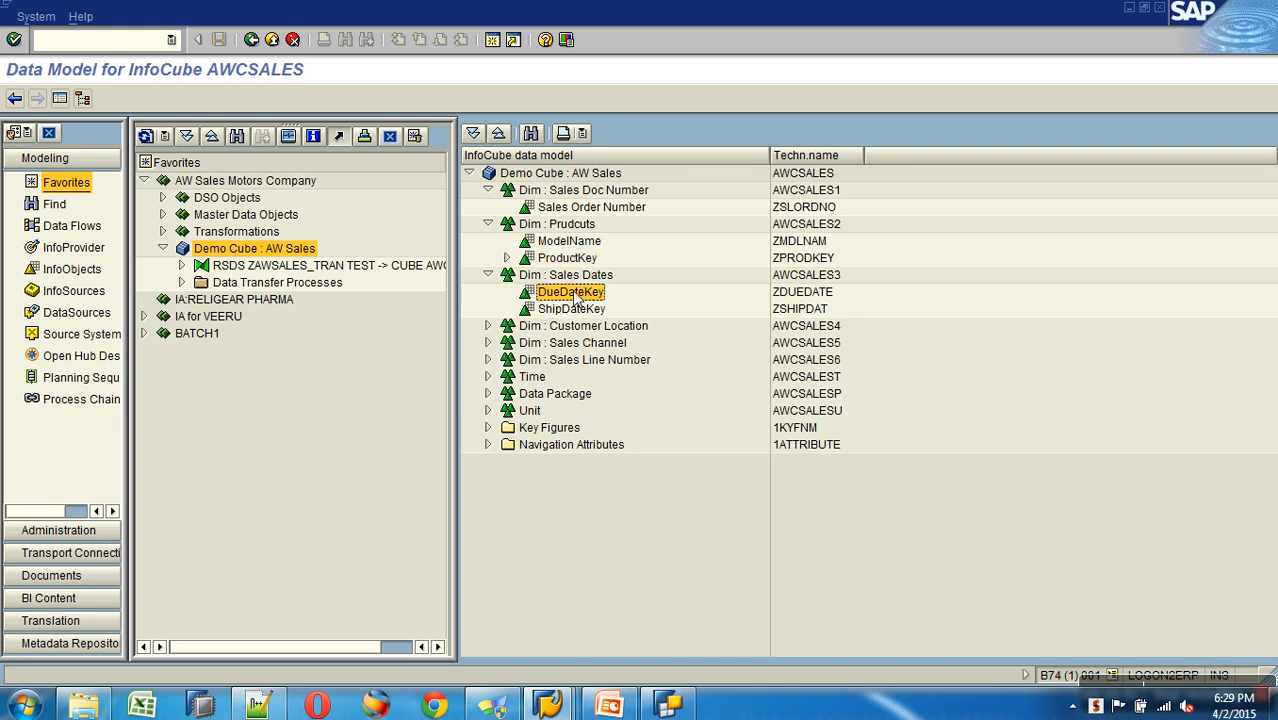
click(588, 311)
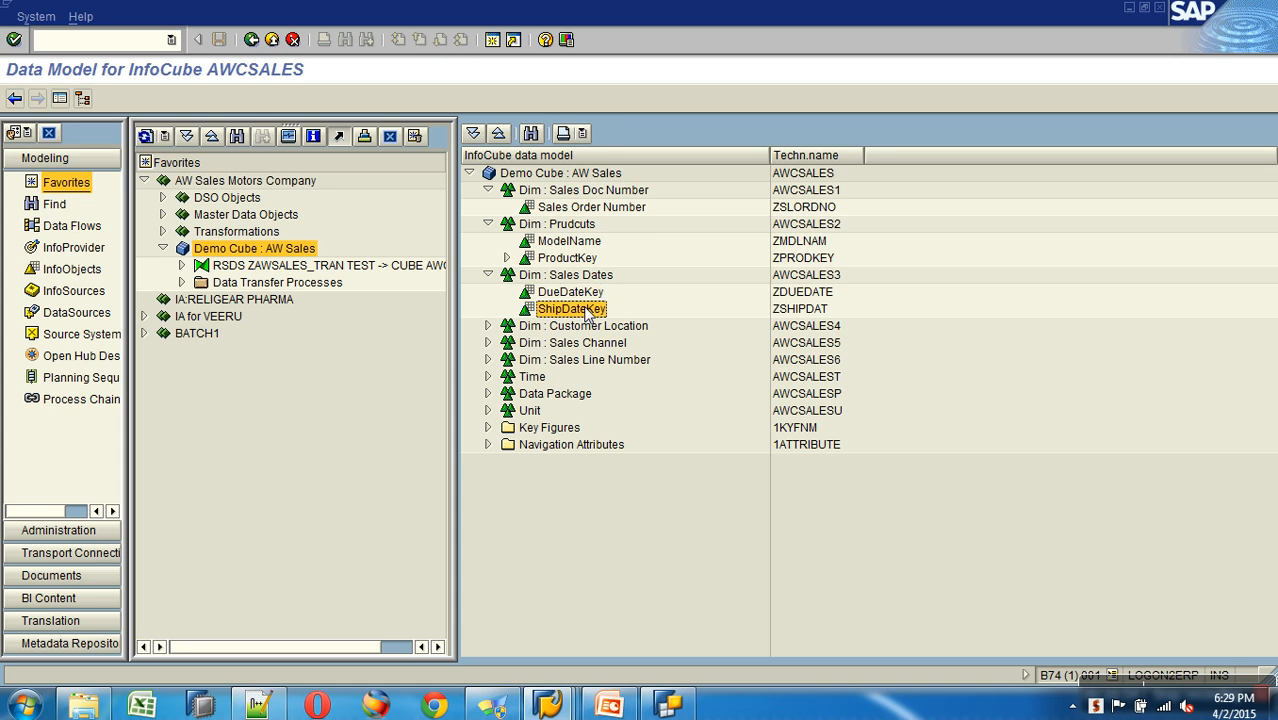
click(488, 277)
Expand the Customer Location dimension and examine the attributes of CustomerKey and Geography Key, collapsing each characteristic again.
click(488, 291)
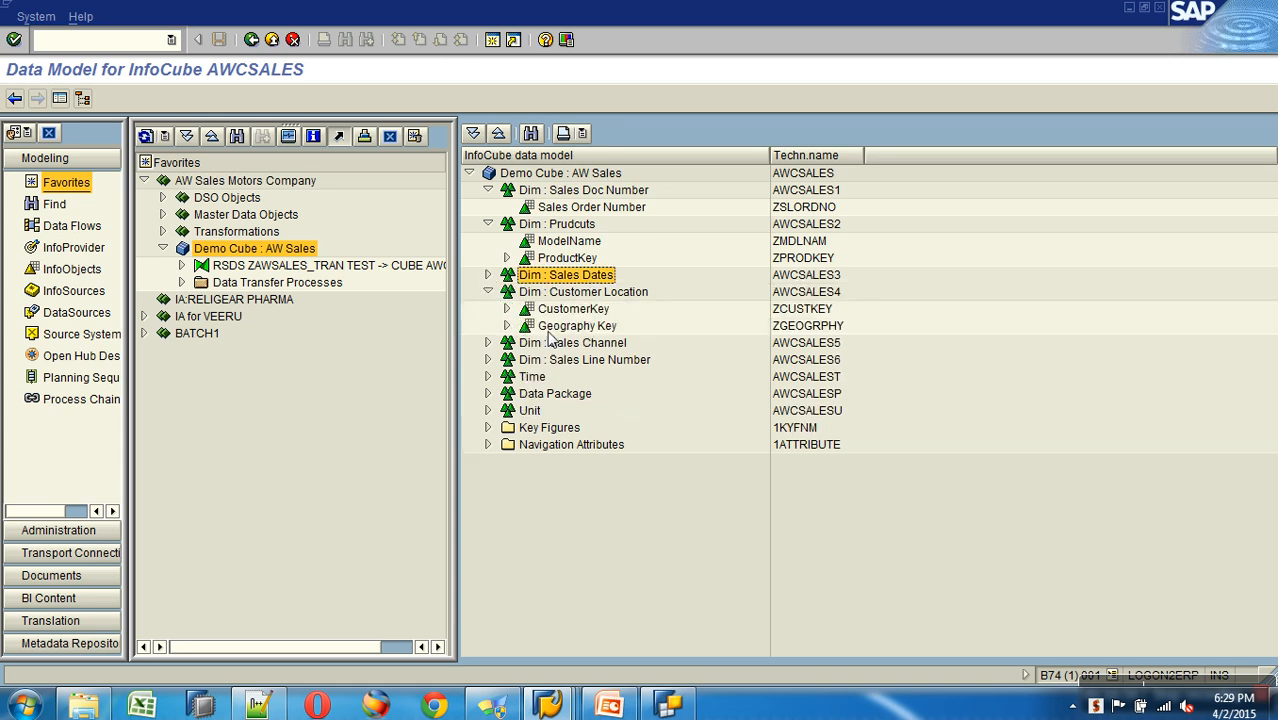
click(621, 295)
click(585, 314)
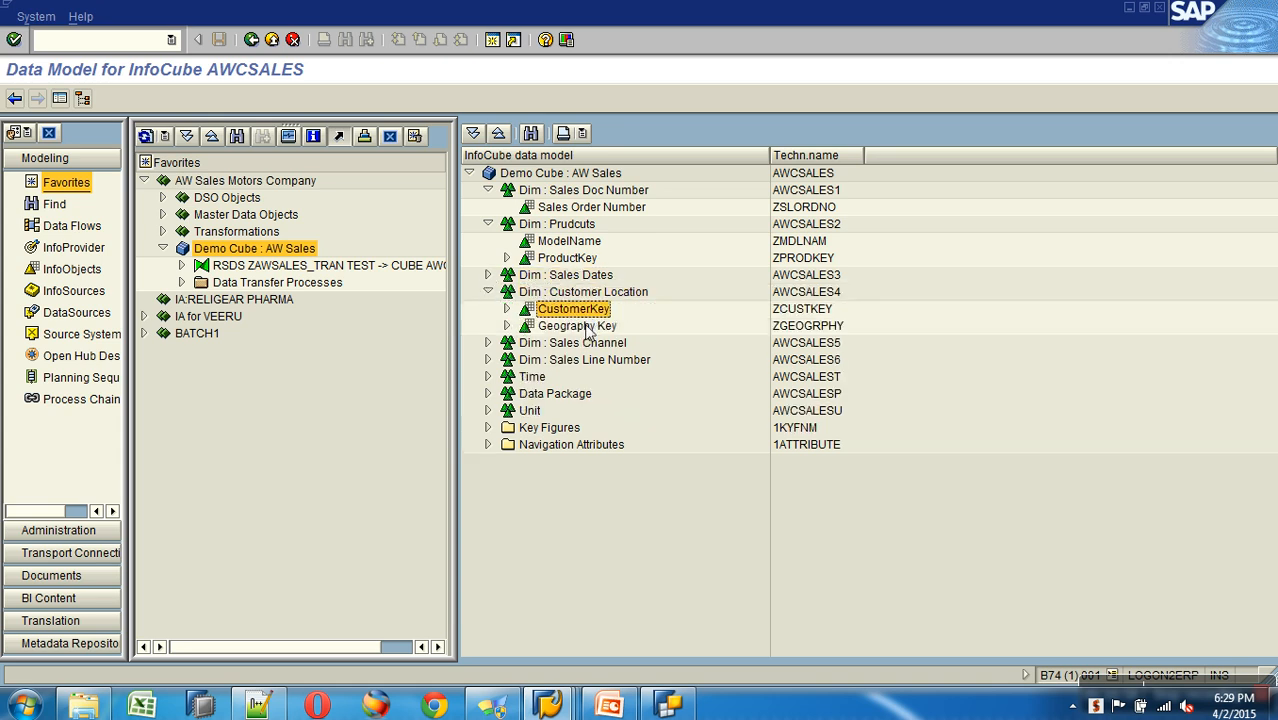
click(588, 328)
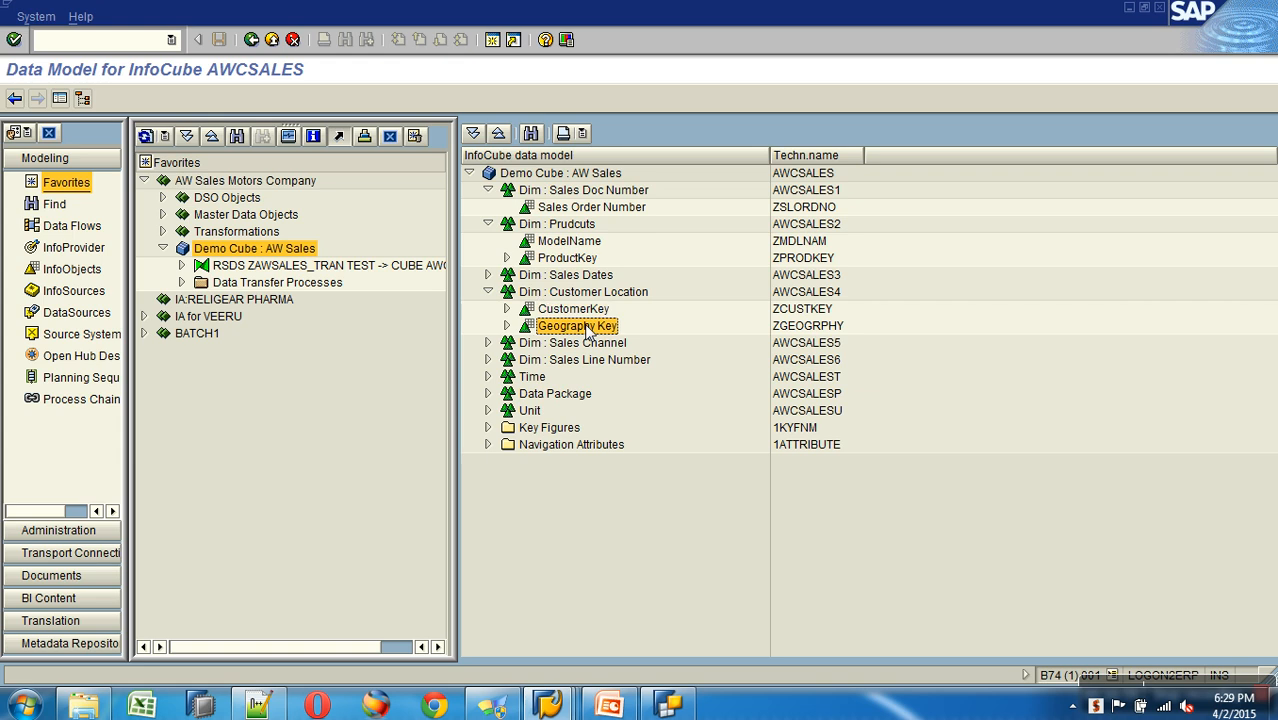
click(507, 309)
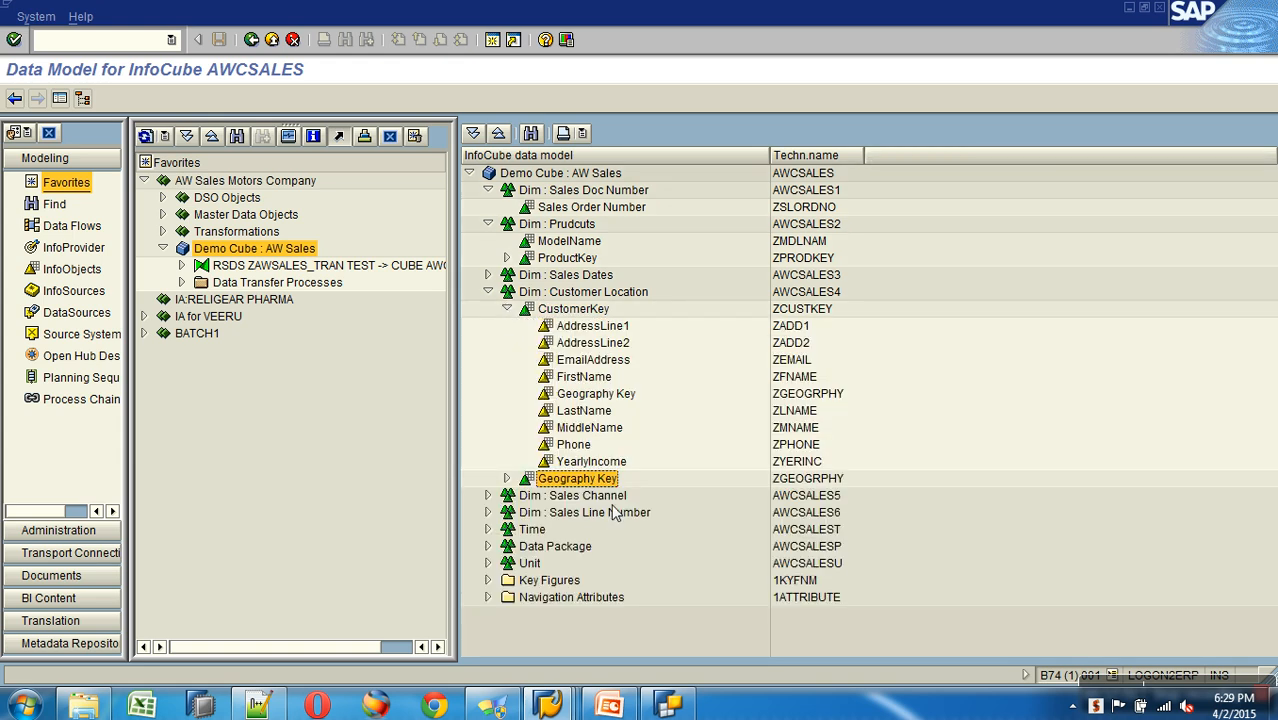
click(507, 309)
click(507, 326)
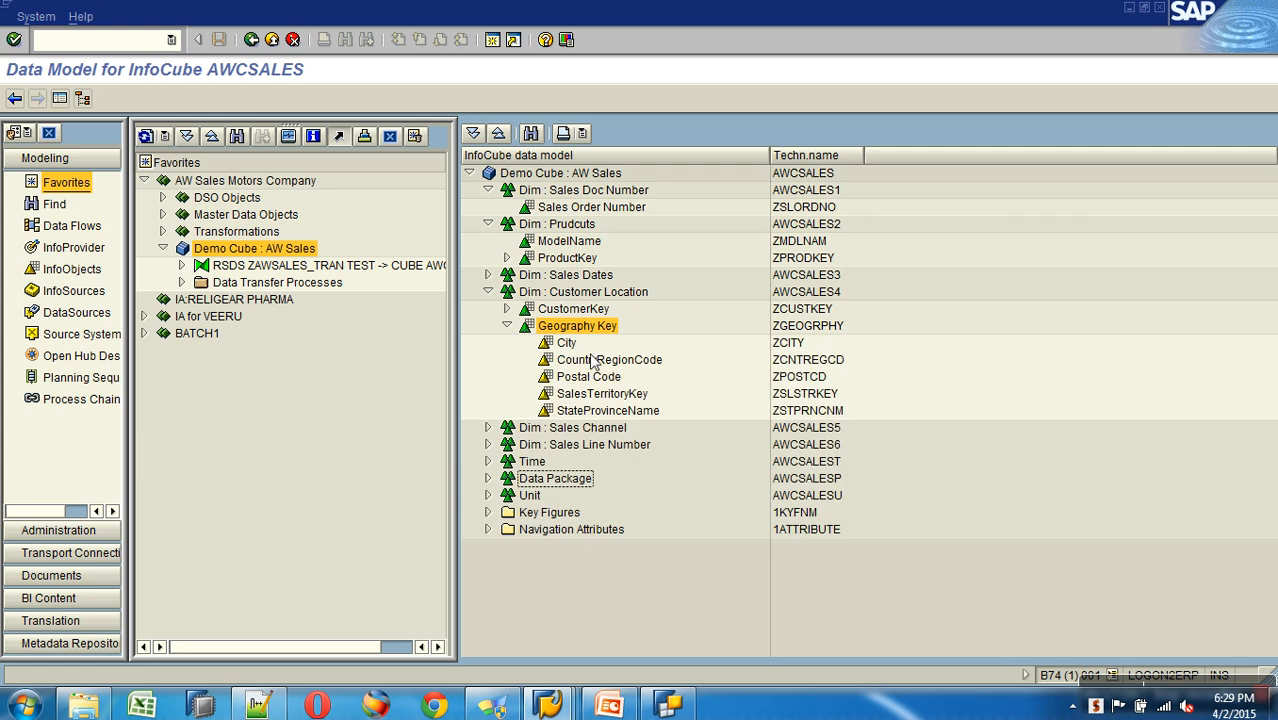
click(507, 326)
Expand the Sales Channel and Sales Line Number dimensions to review SalesChannelCode and Sales Item Number.
click(487, 342)
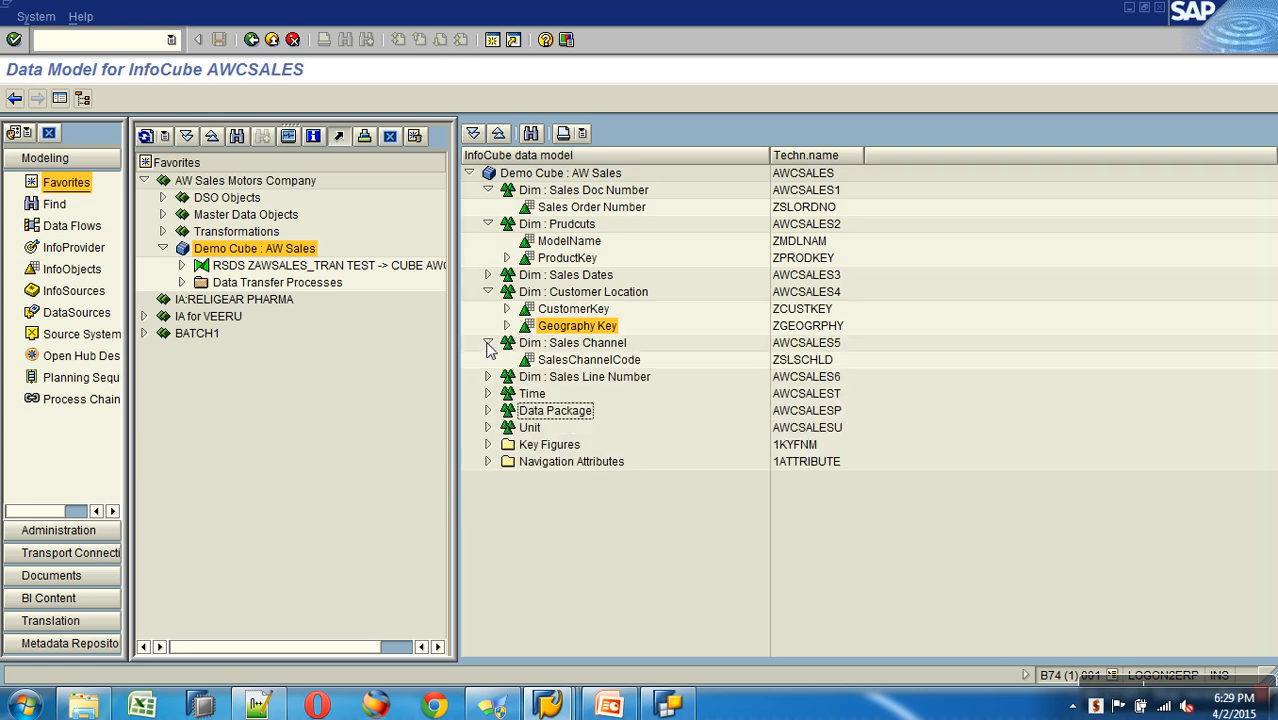
click(598, 362)
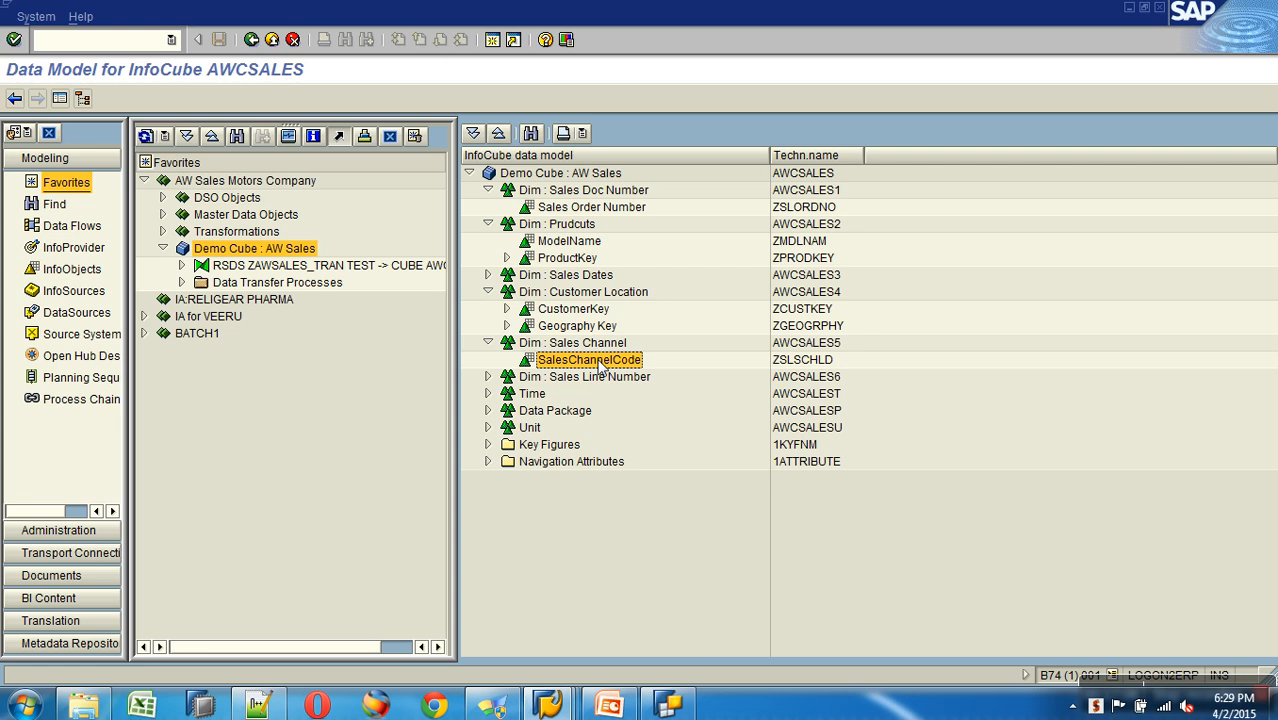
click(487, 377)
click(604, 395)
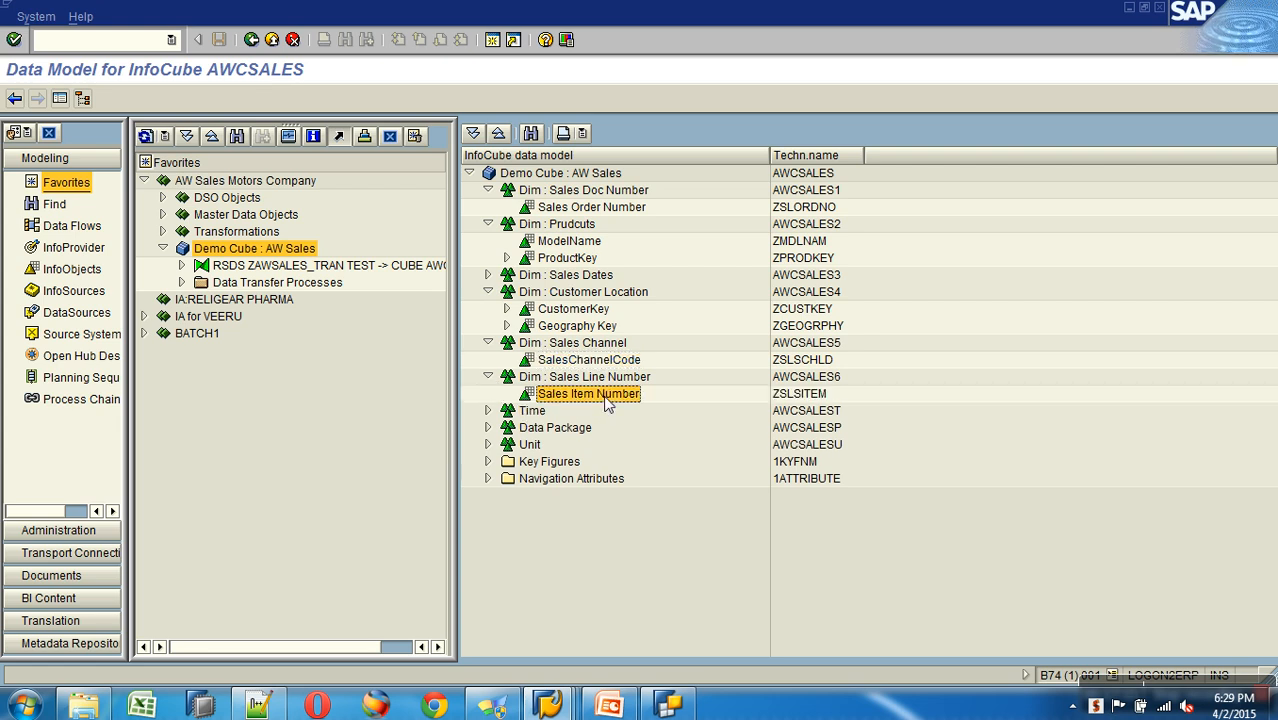
Expand the Time dimension to review its time characteristics from Calendar day up to Halfyear, and collapse it again.
click(487, 410)
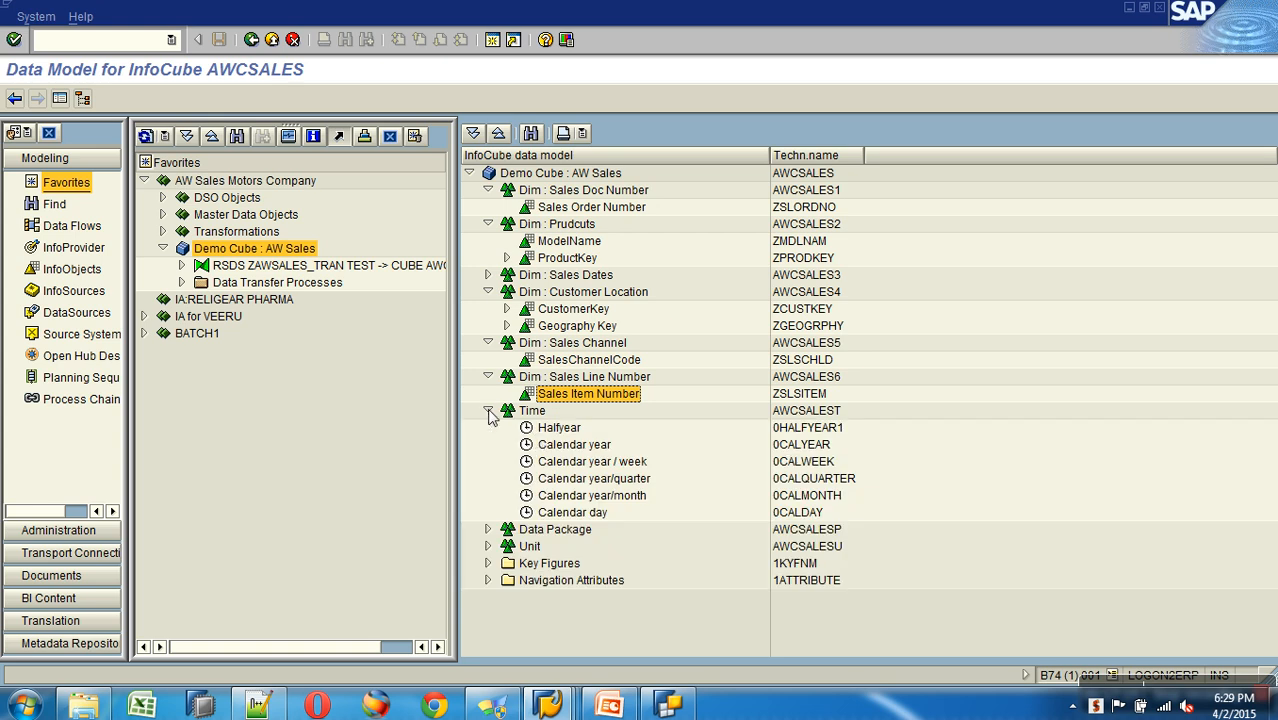
click(592, 514)
click(594, 500)
click(592, 479)
click(590, 445)
click(566, 429)
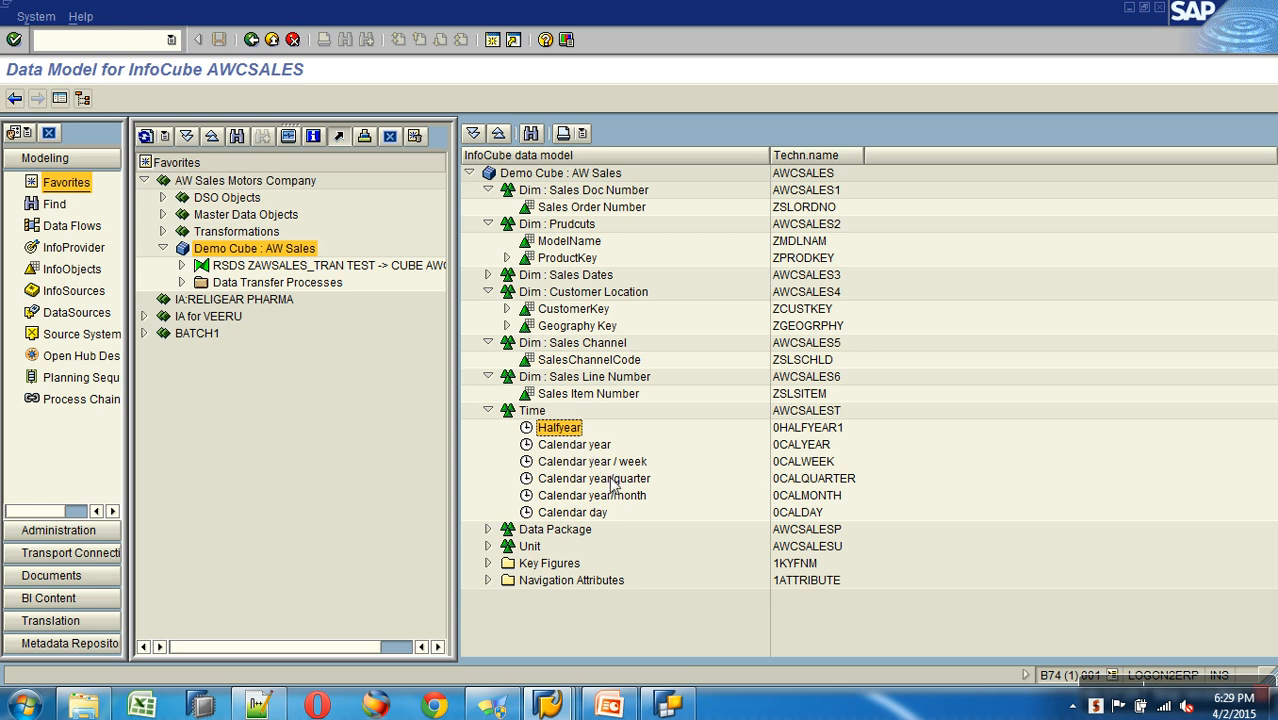
click(488, 411)
Review the characteristics of the Data Package dimension and the 0UNIT and 0CURRENCY entries of the Unit dimension, collapsing both again.
click(488, 428)
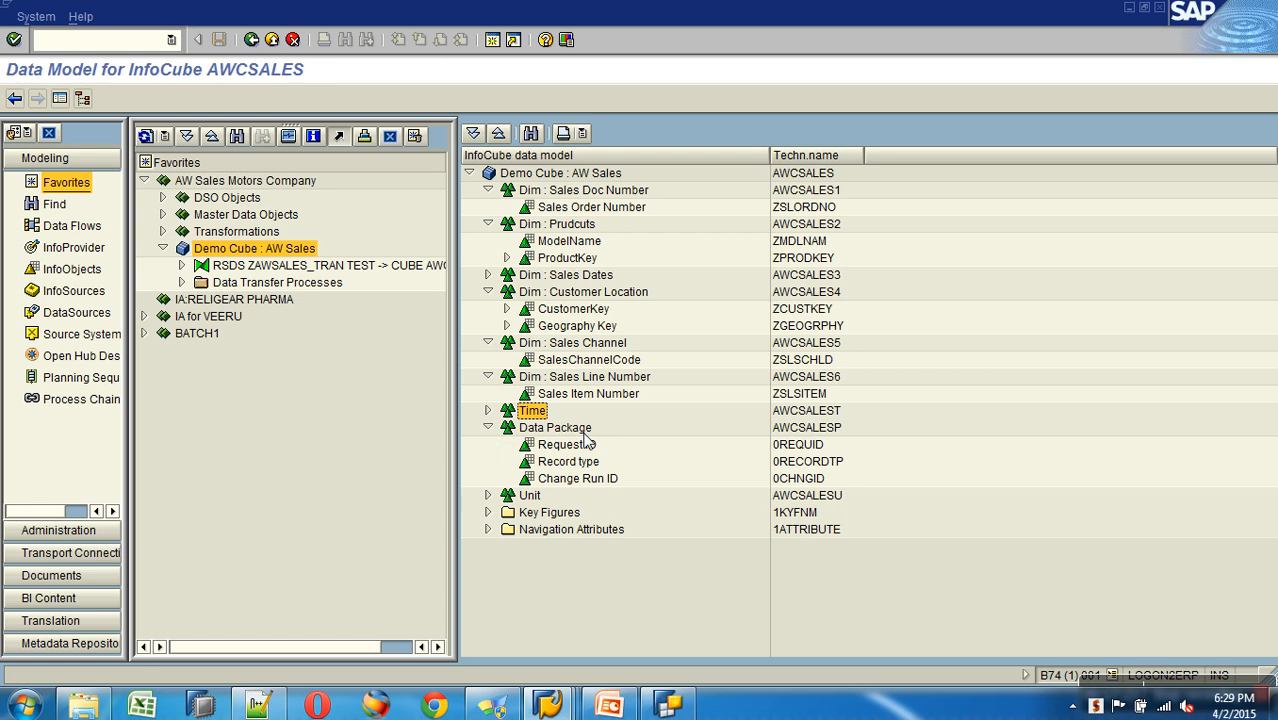
click(555, 428)
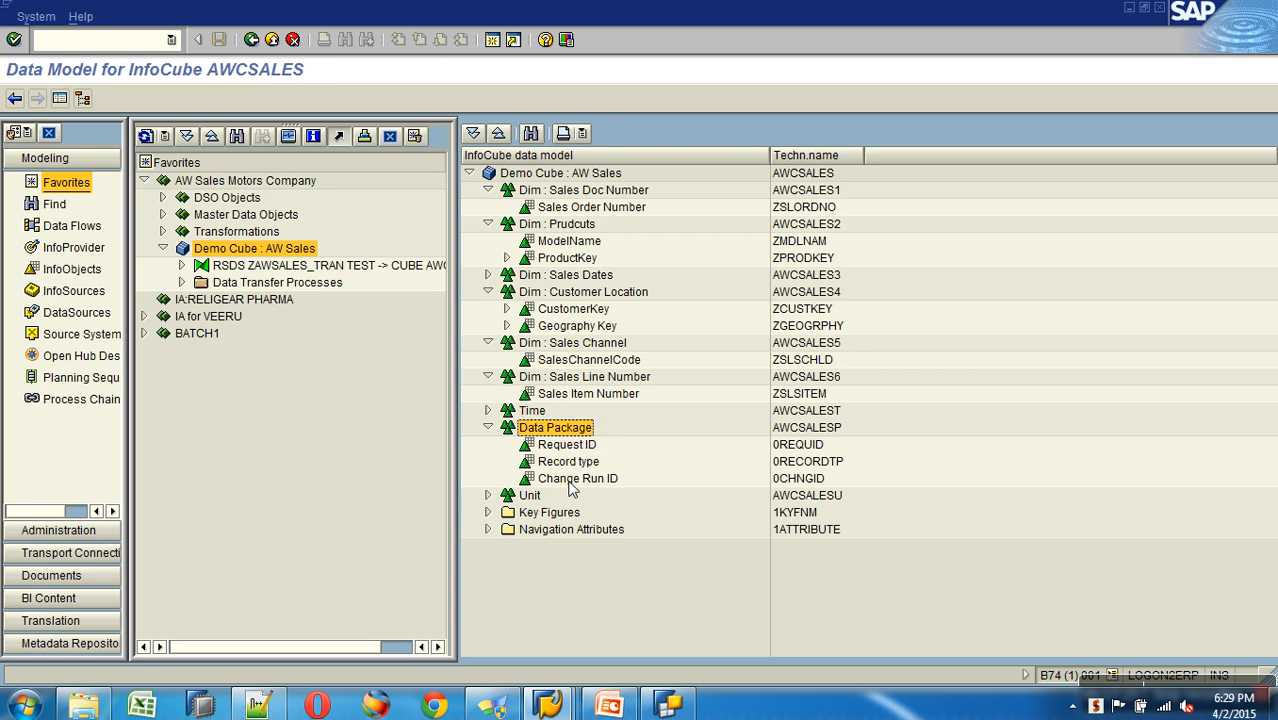
click(488, 428)
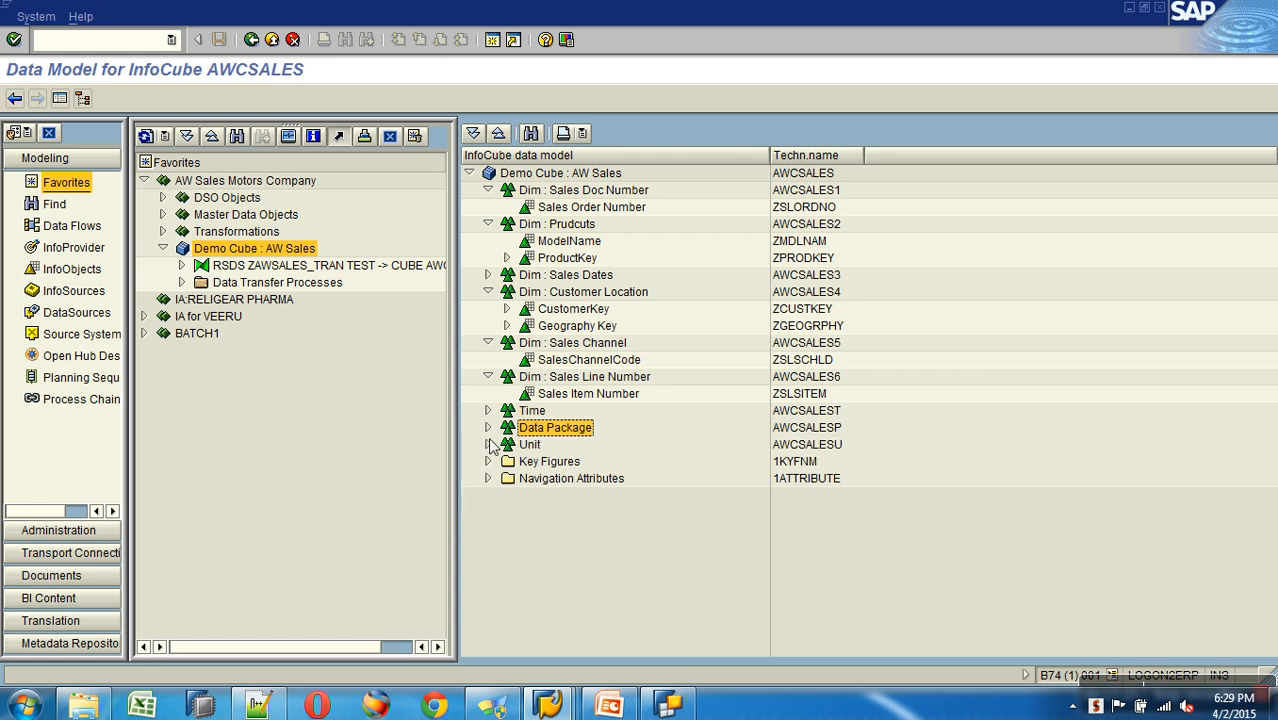
click(488, 444)
click(790, 463)
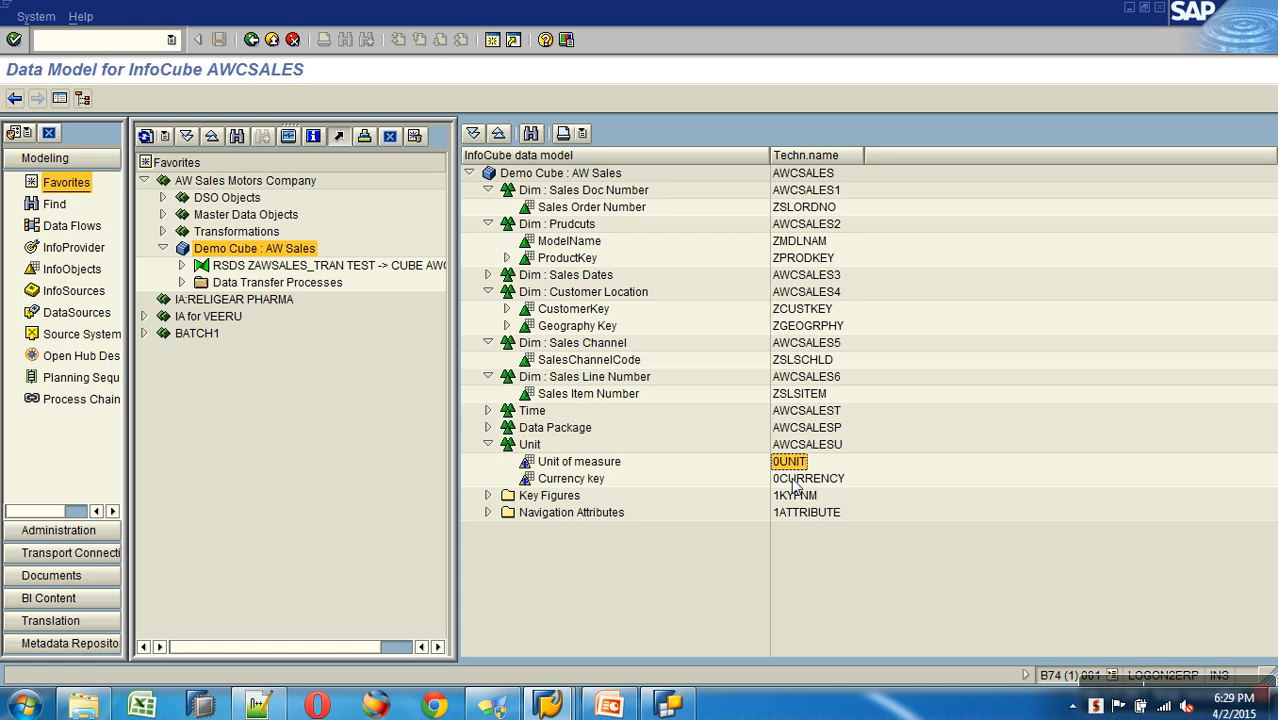
click(792, 479)
click(488, 444)
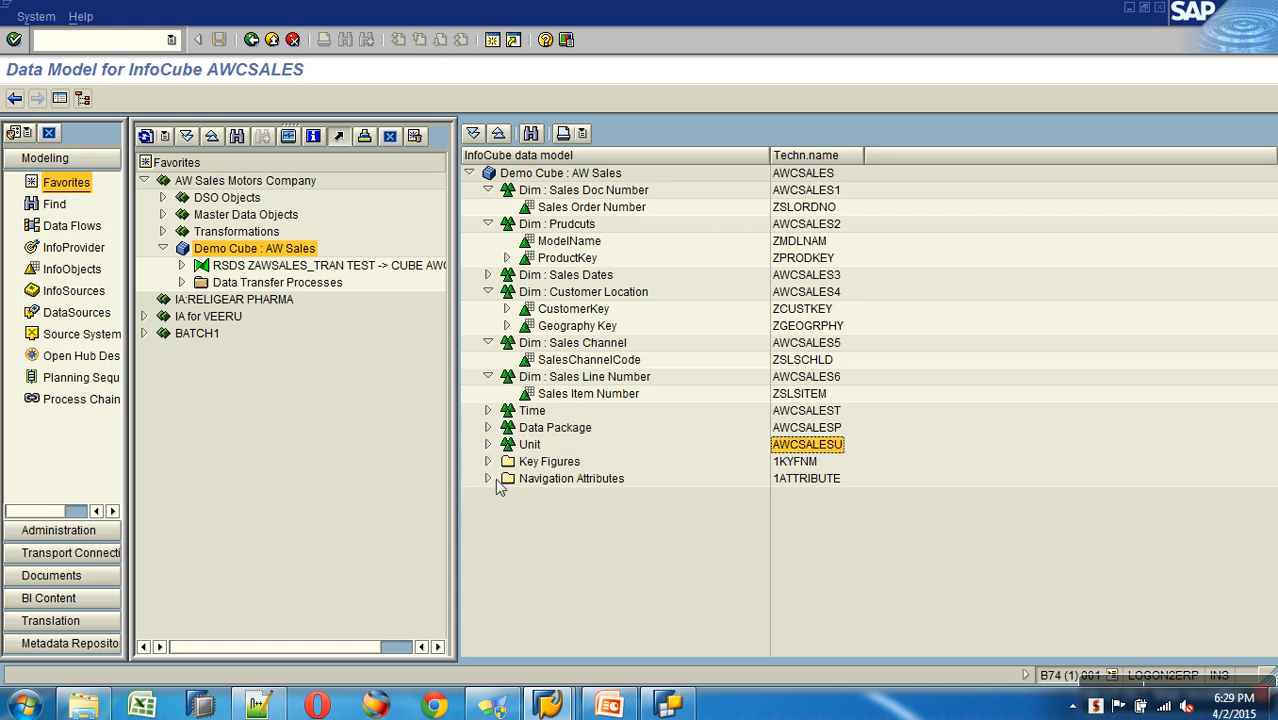
Expand Key Figures to examine entries such as TaxAmt, SalesAmount, OrderQuantity and Freight, and point out the cube's technical name AWCSALES.
click(488, 462)
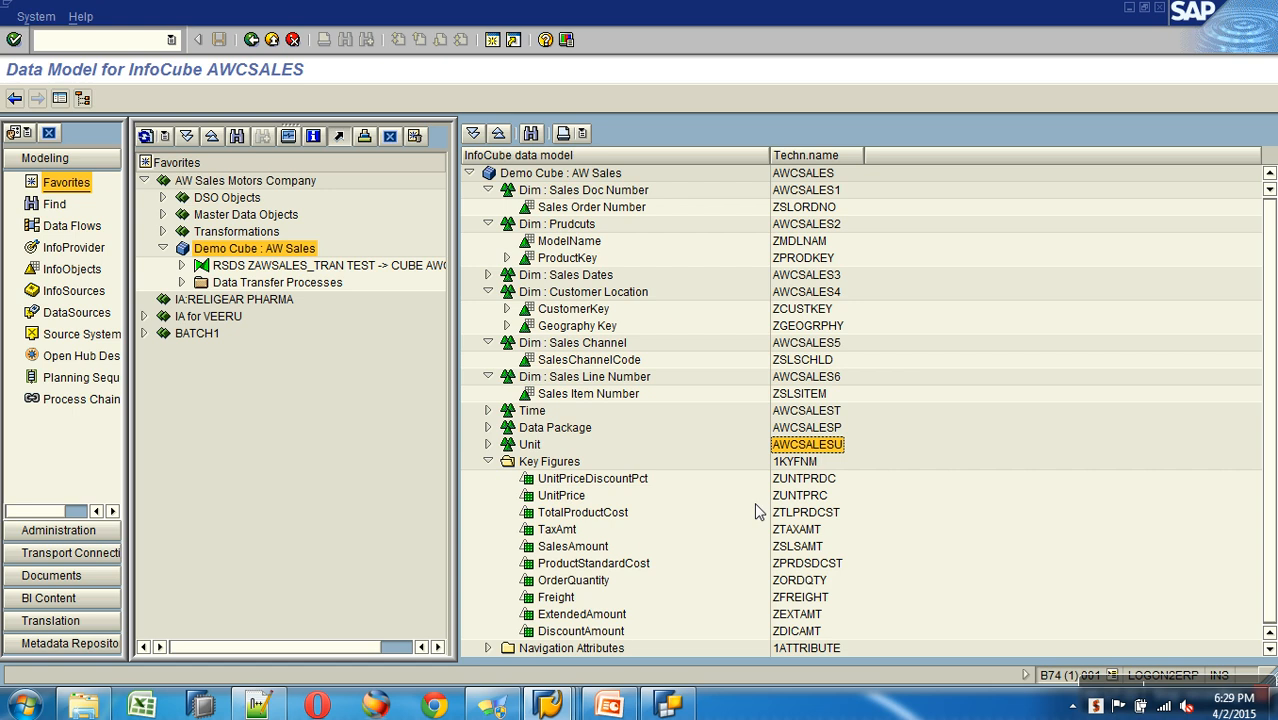
click(818, 480)
scroll(820, 485, down, 1)
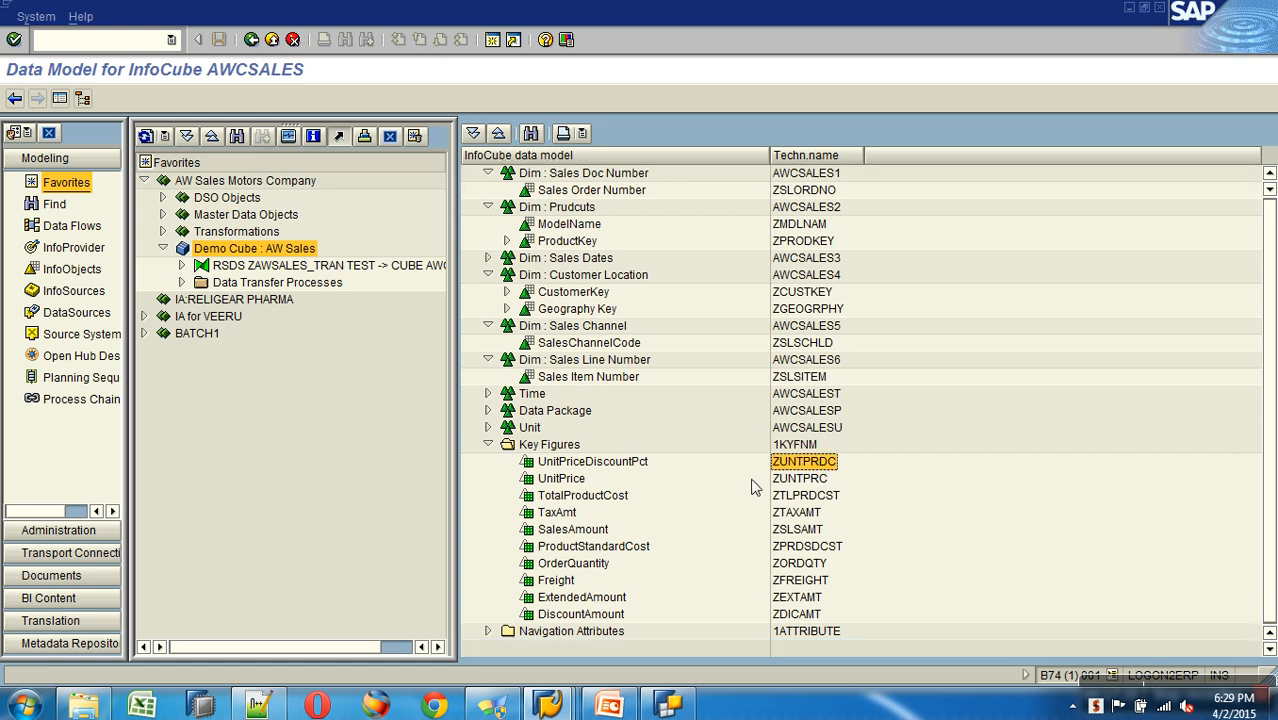
click(615, 466)
click(574, 515)
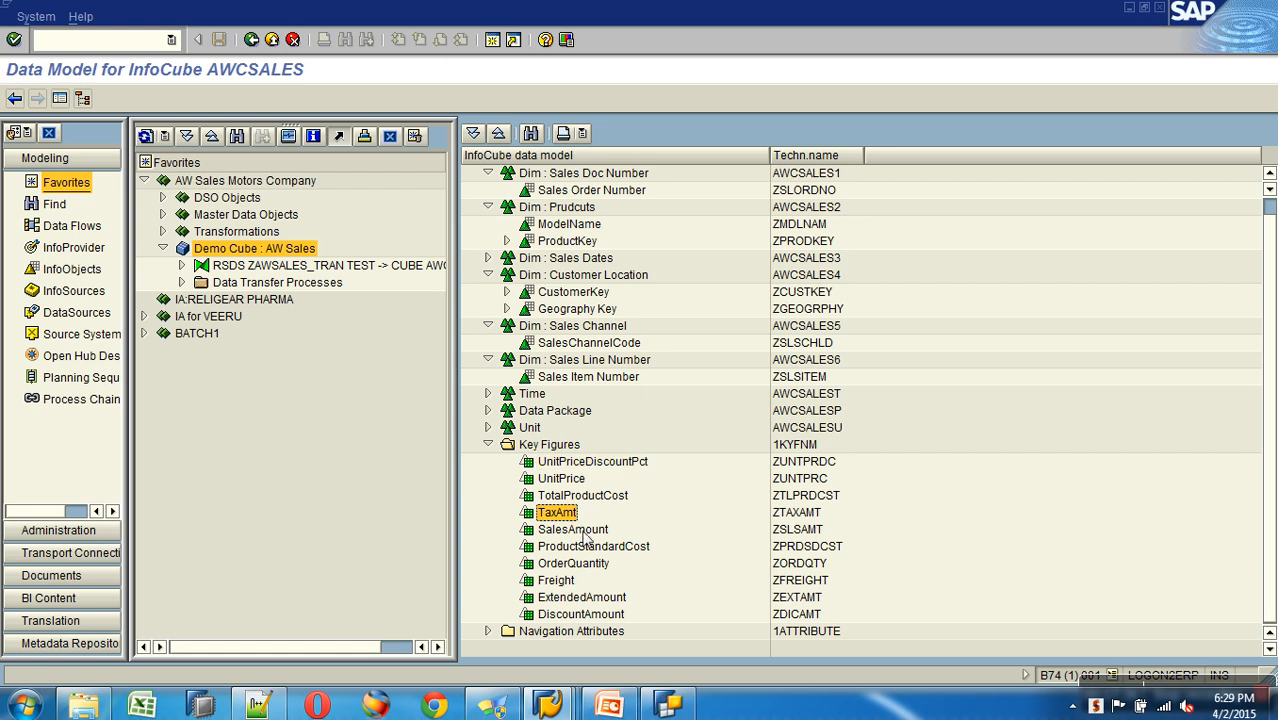
click(595, 532)
click(598, 565)
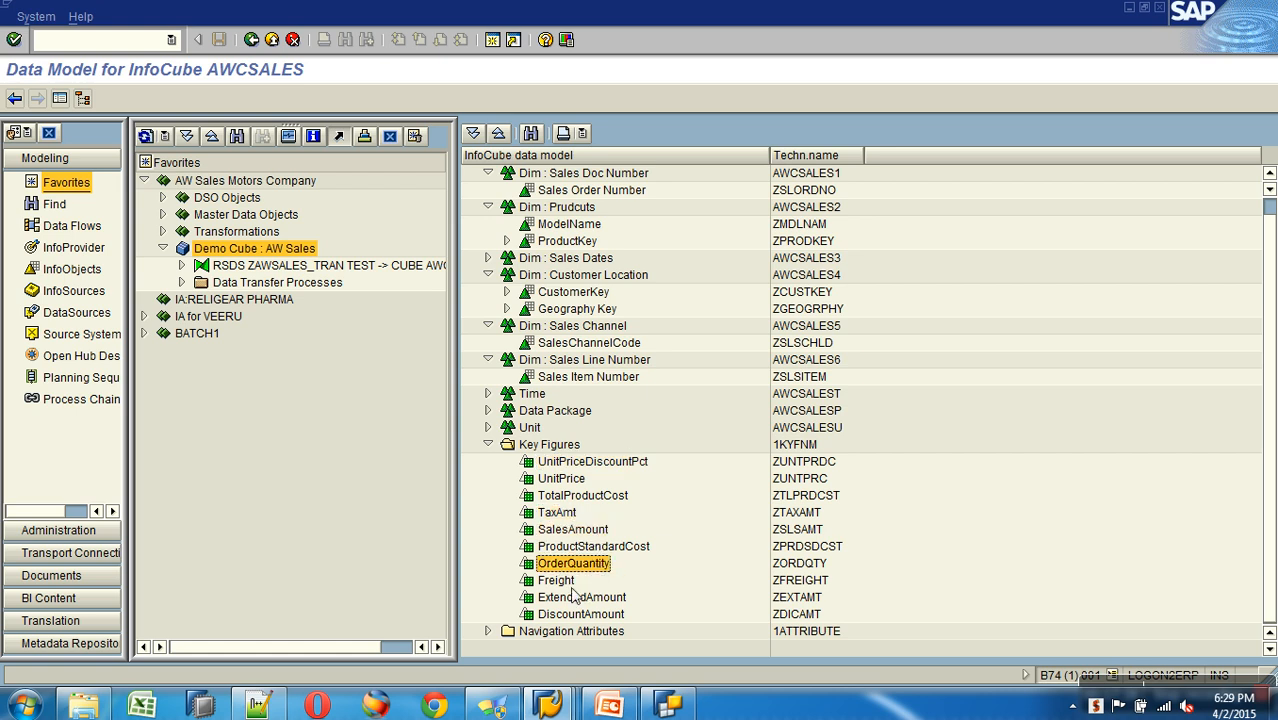
click(582, 601)
click(588, 616)
click(562, 584)
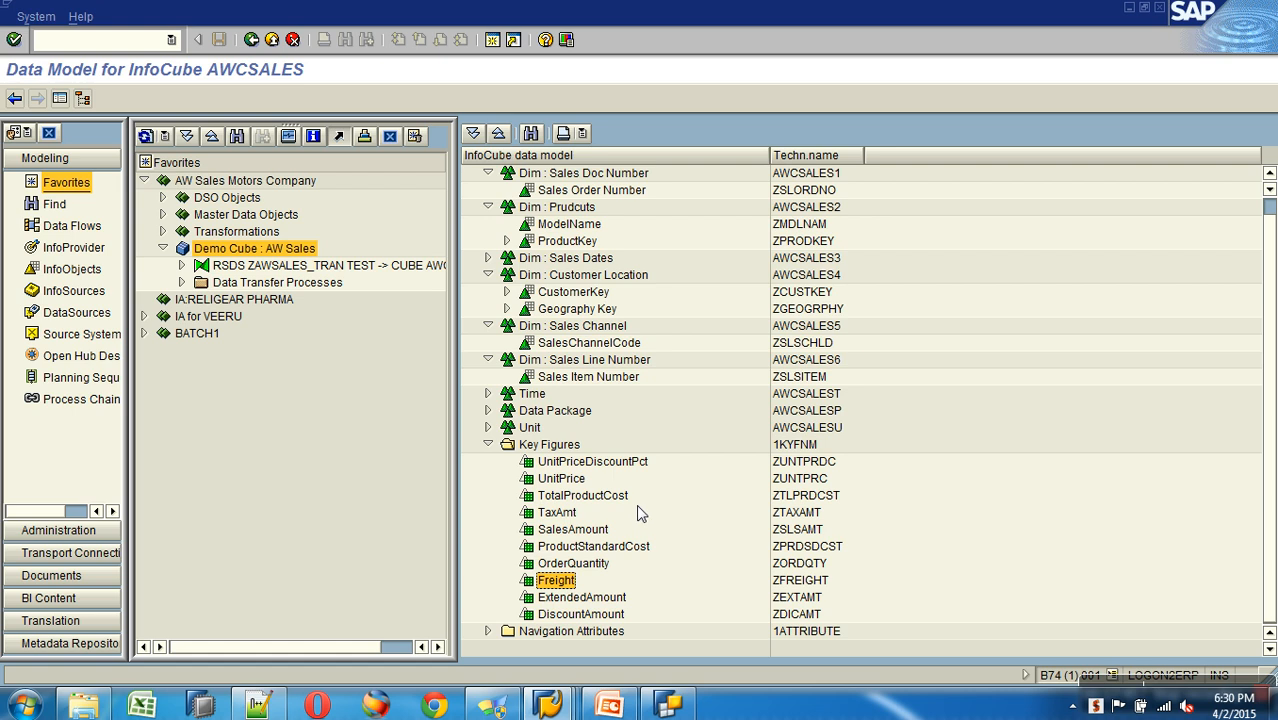
scroll(670, 460, up, 1)
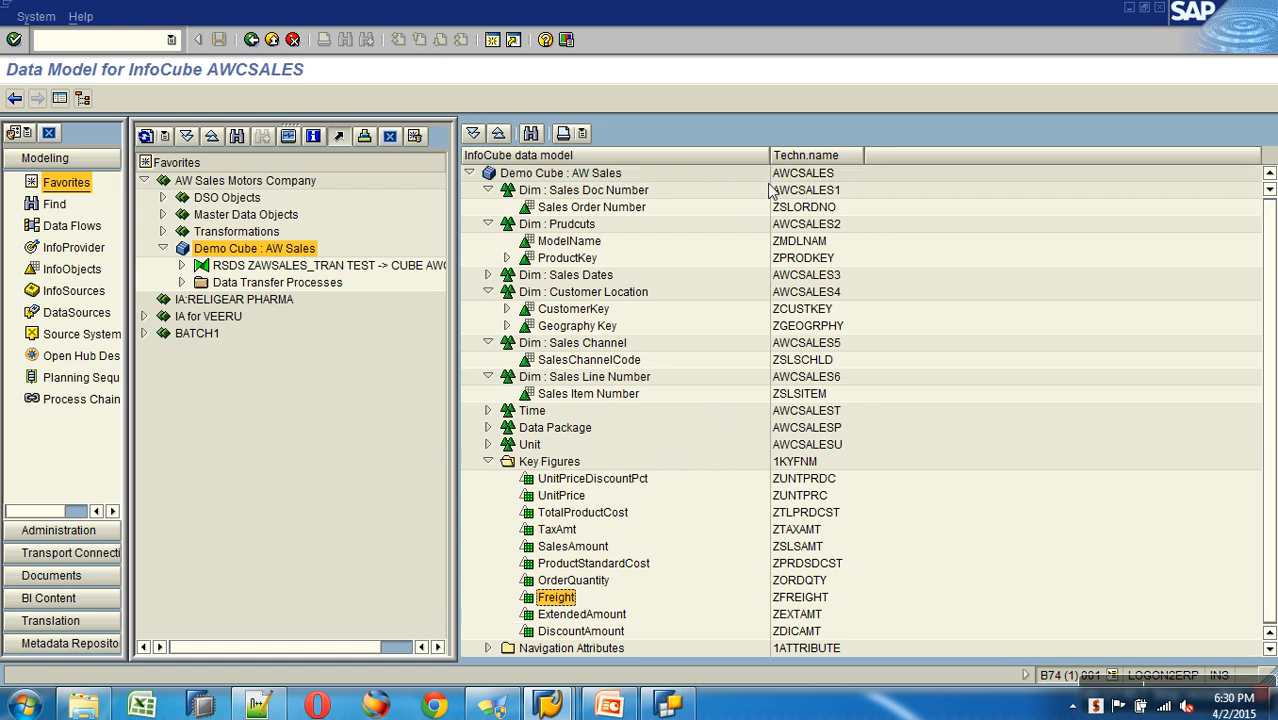
click(806, 175)
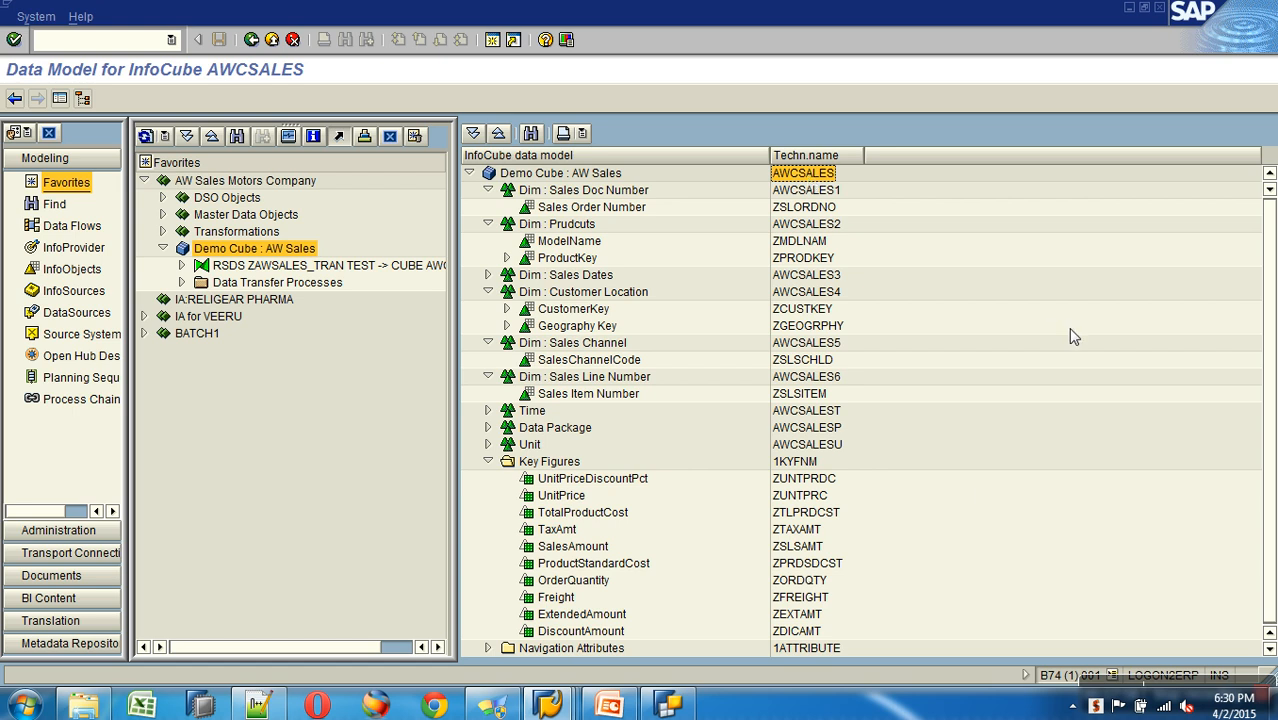
Switch to BEx Query Designer and start a new query, viewing the Find option and listing the InfoProviders by InfoAreas.
click(668, 706)
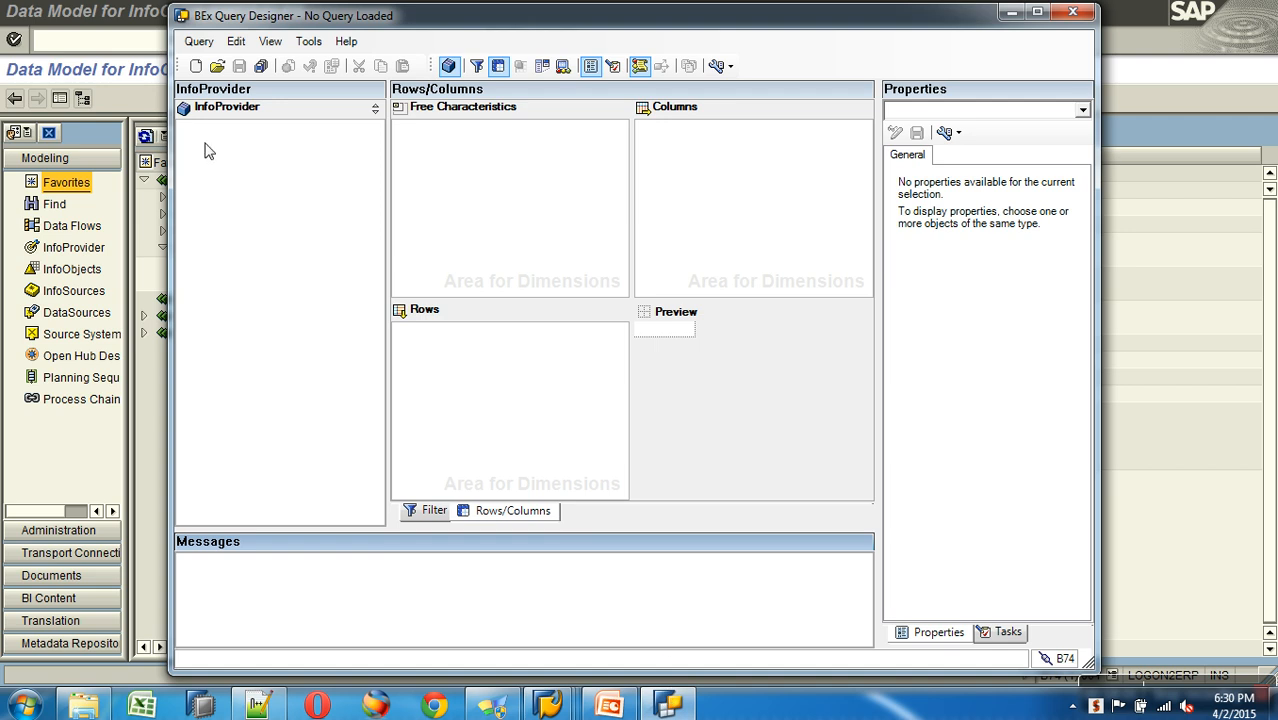
click(200, 44)
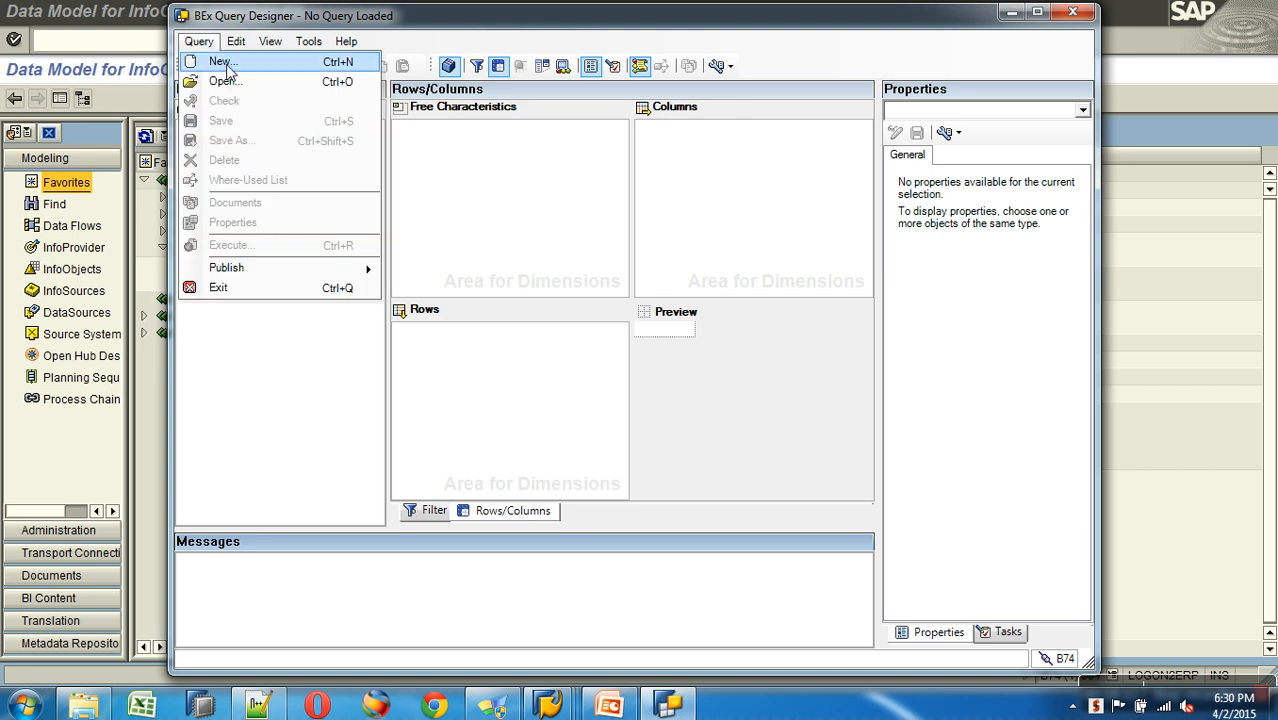
click(223, 63)
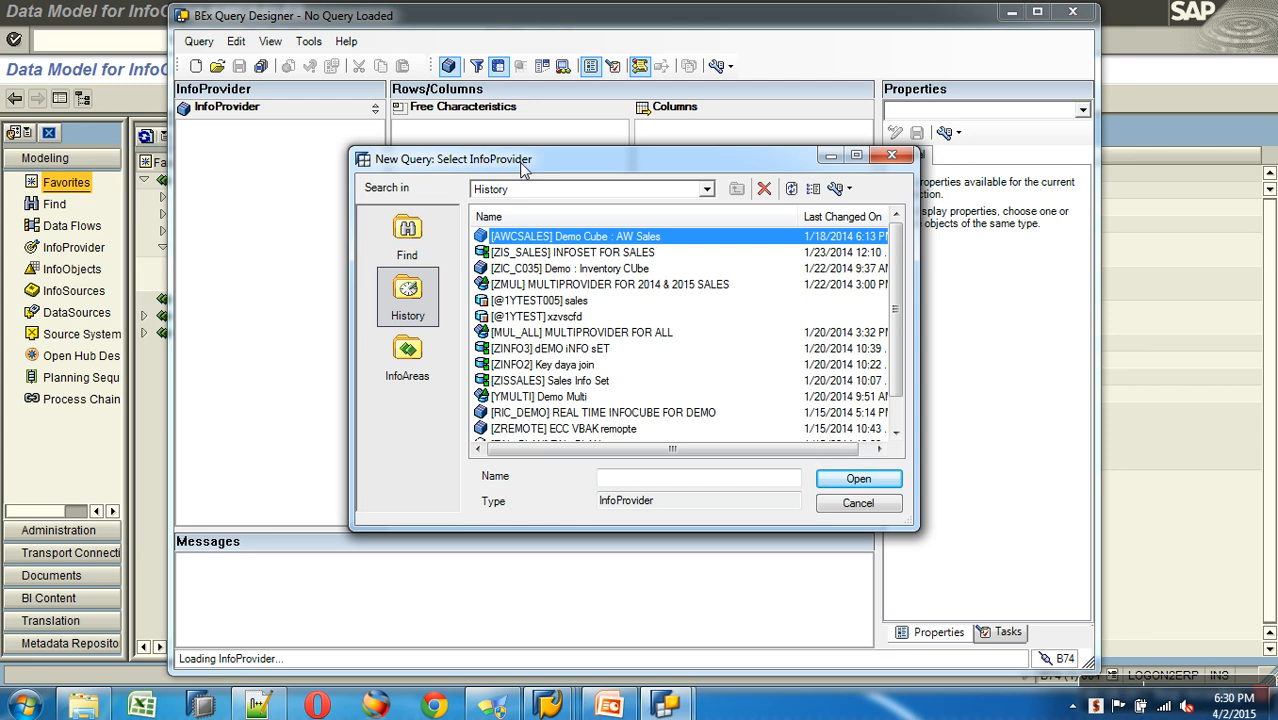
click(407, 238)
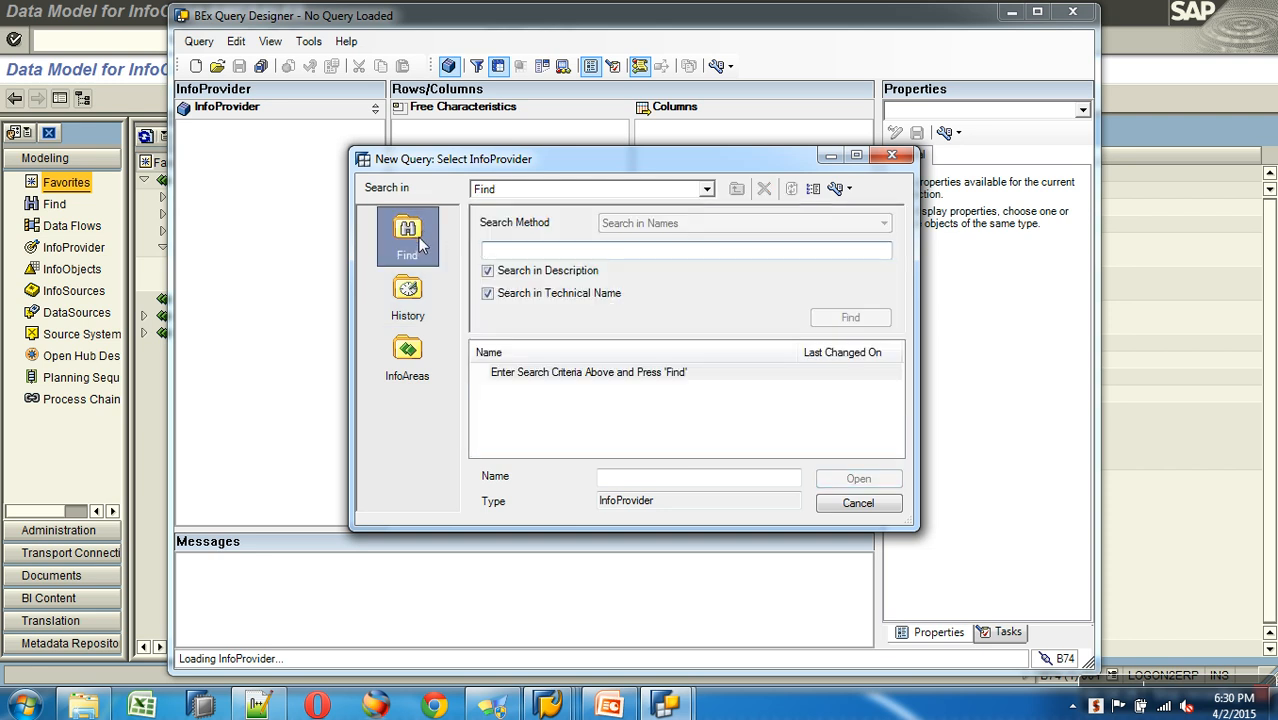
click(412, 355)
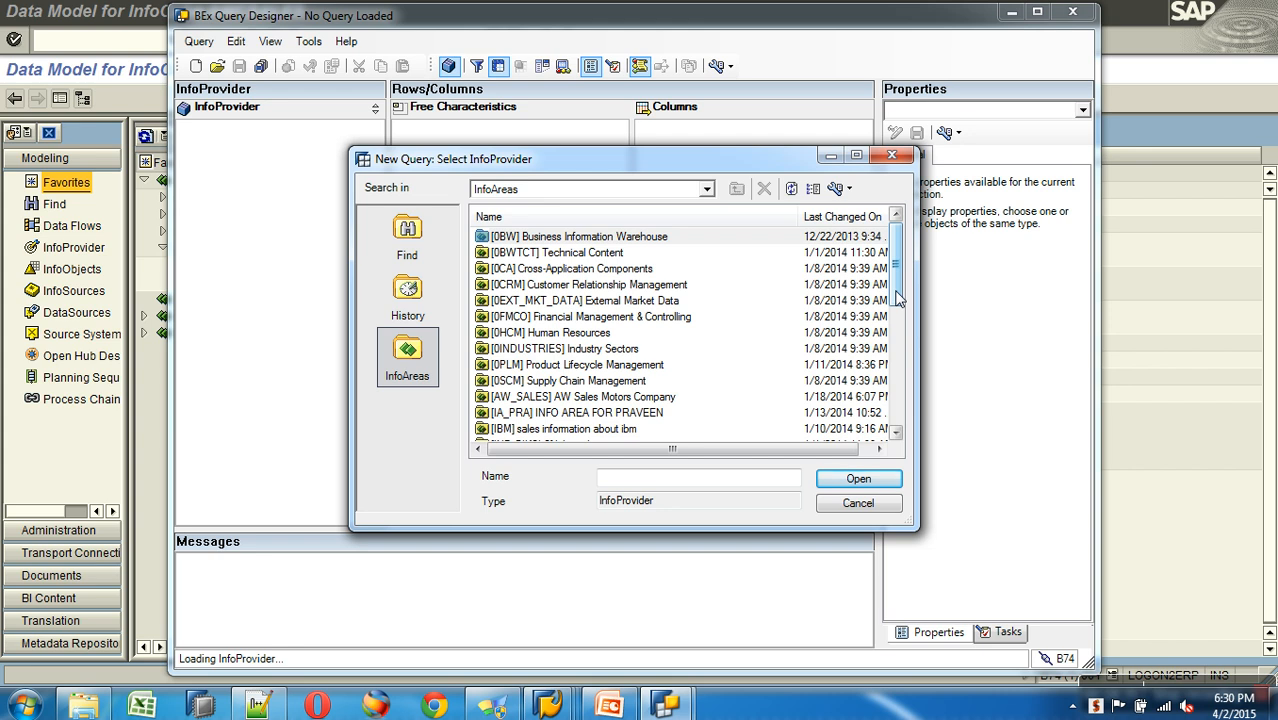
Show the InfoProvider list by description only and open the AW Sales Motors Company InfoArea, checking its DSO Objects folder and returning.
click(846, 189)
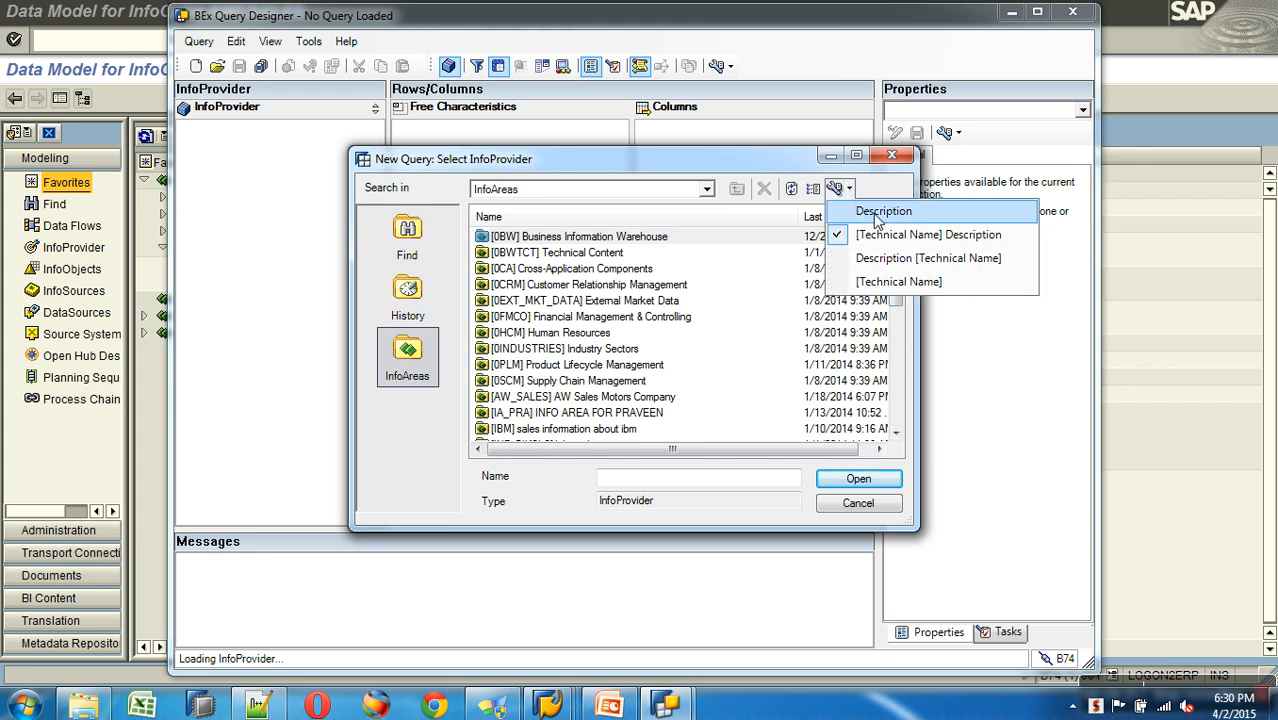
click(877, 213)
double_click(556, 398)
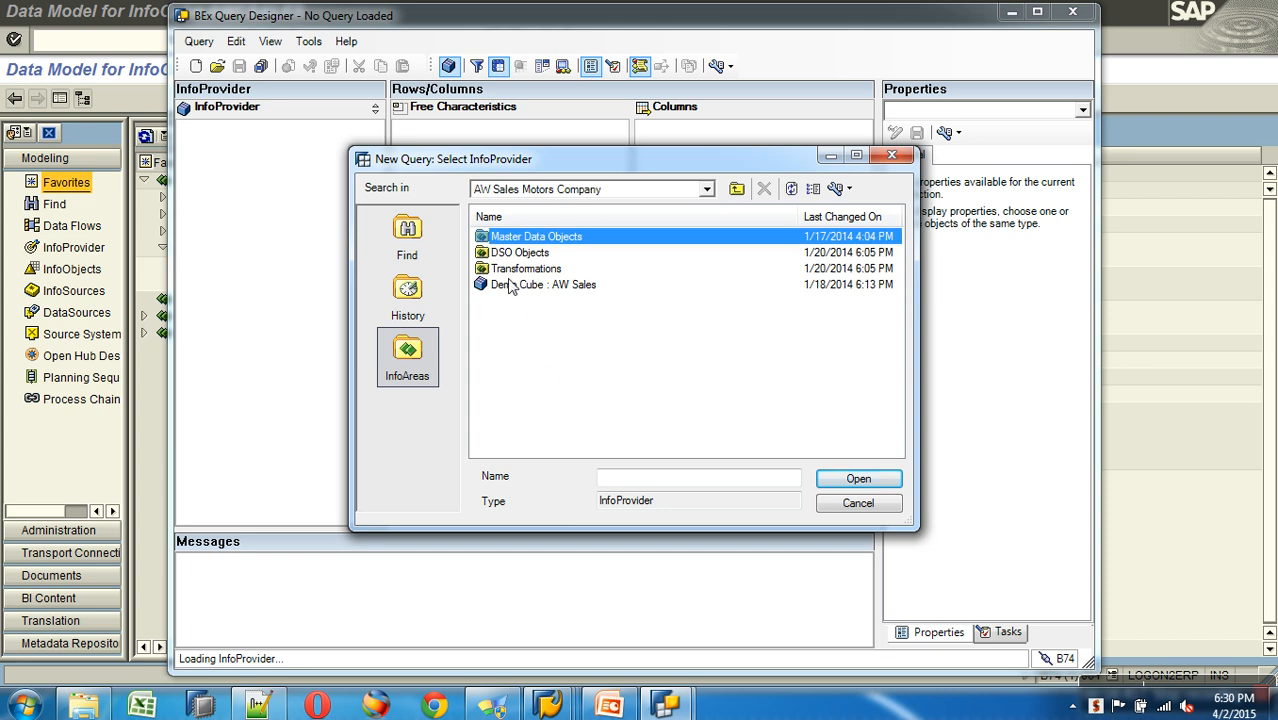
double_click(507, 252)
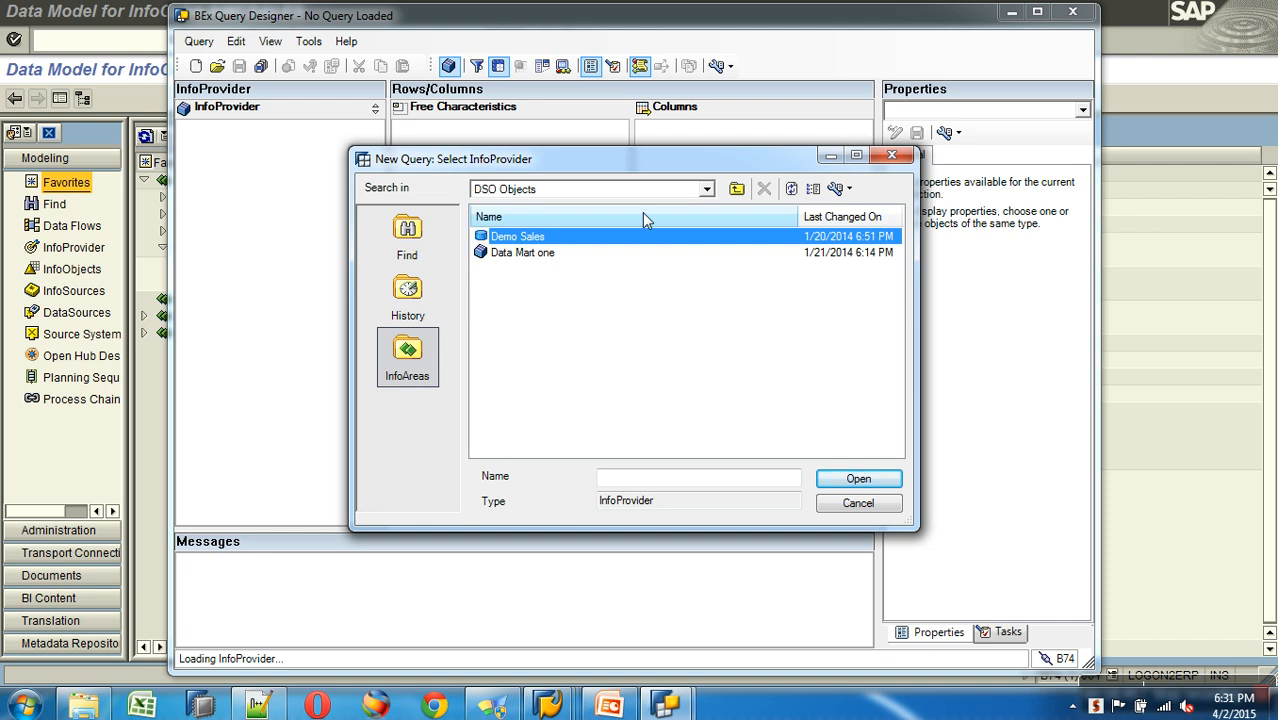
click(736, 188)
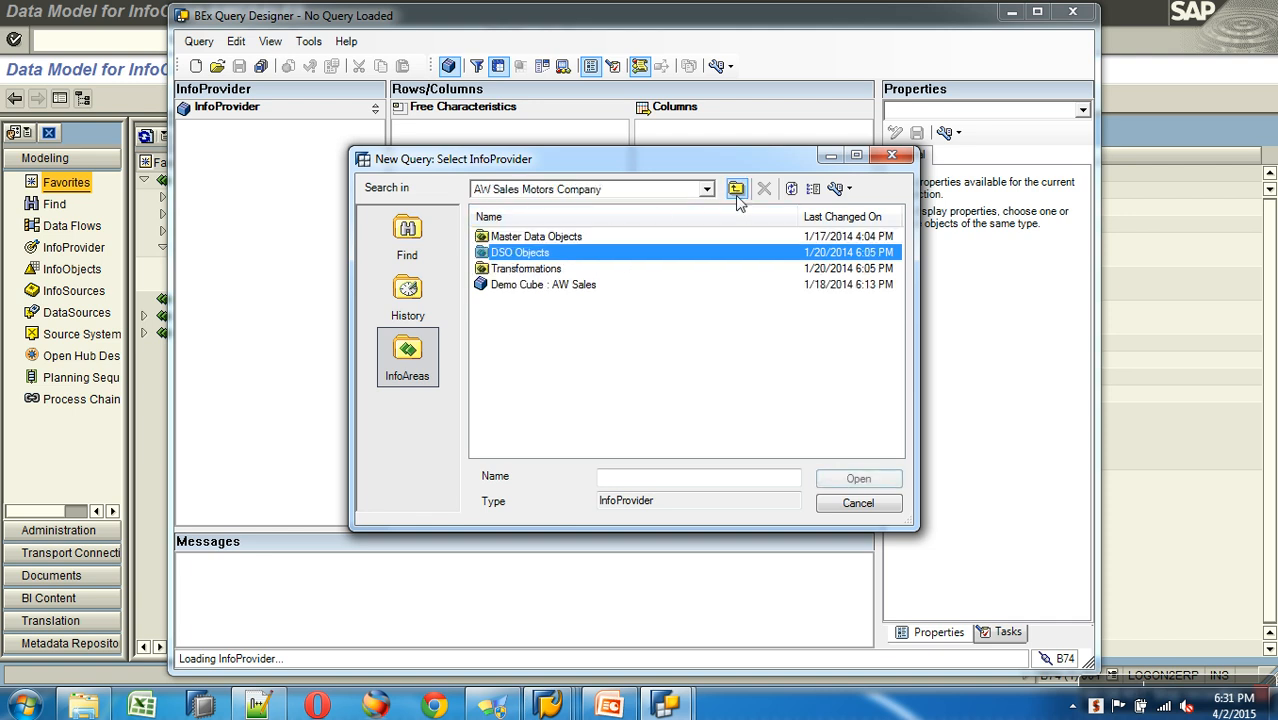
Select Demo Cube : AW Sales as the new query's InfoProvider, showing technical names in the list, and open it.
click(567, 287)
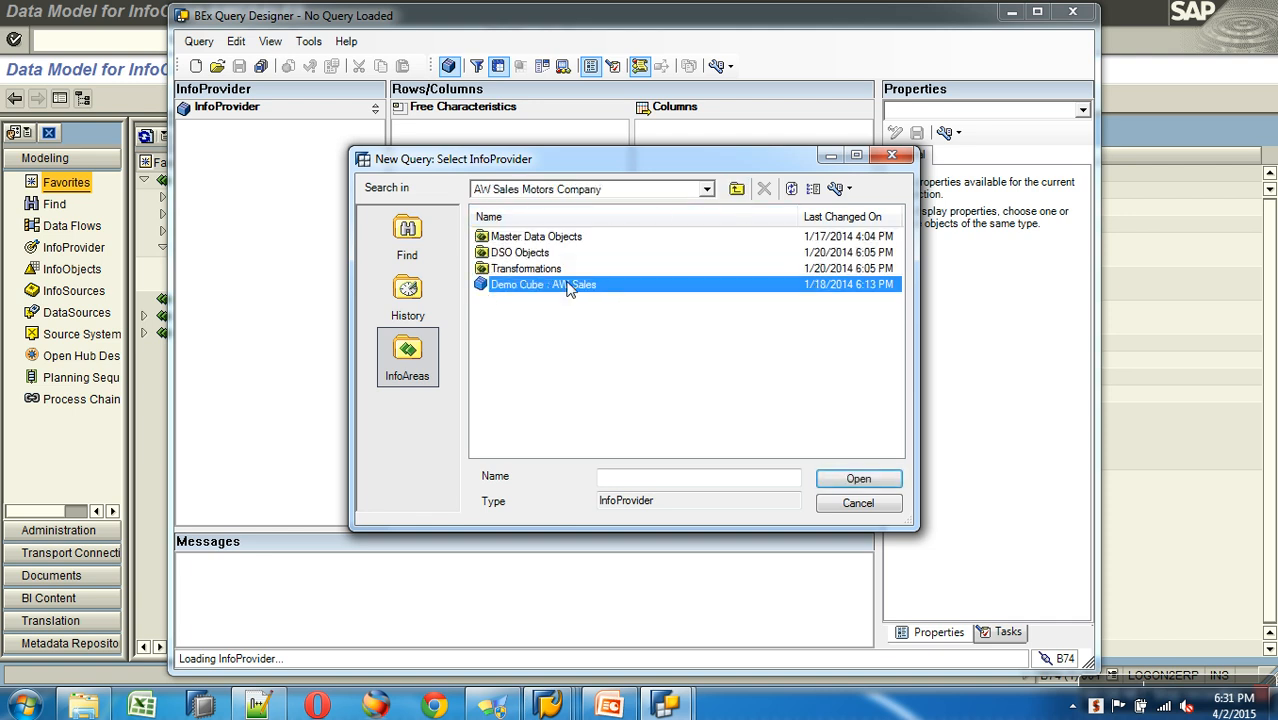
click(835, 188)
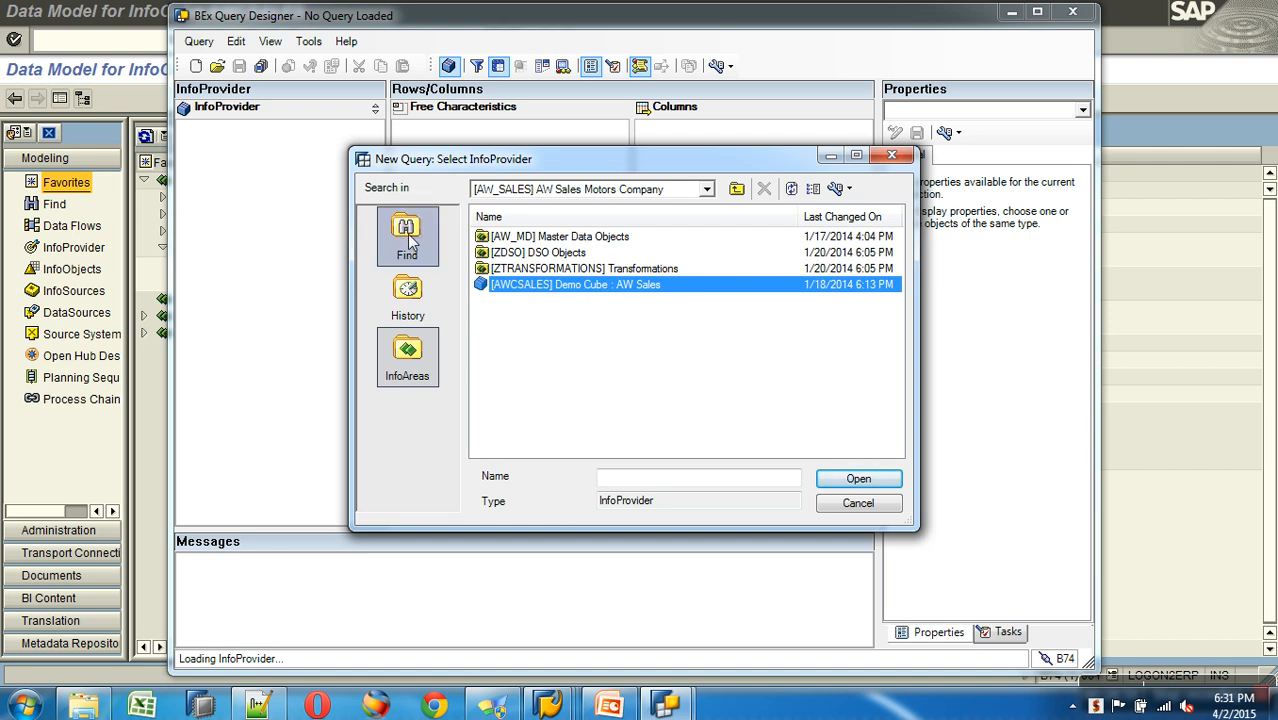
click(885, 480)
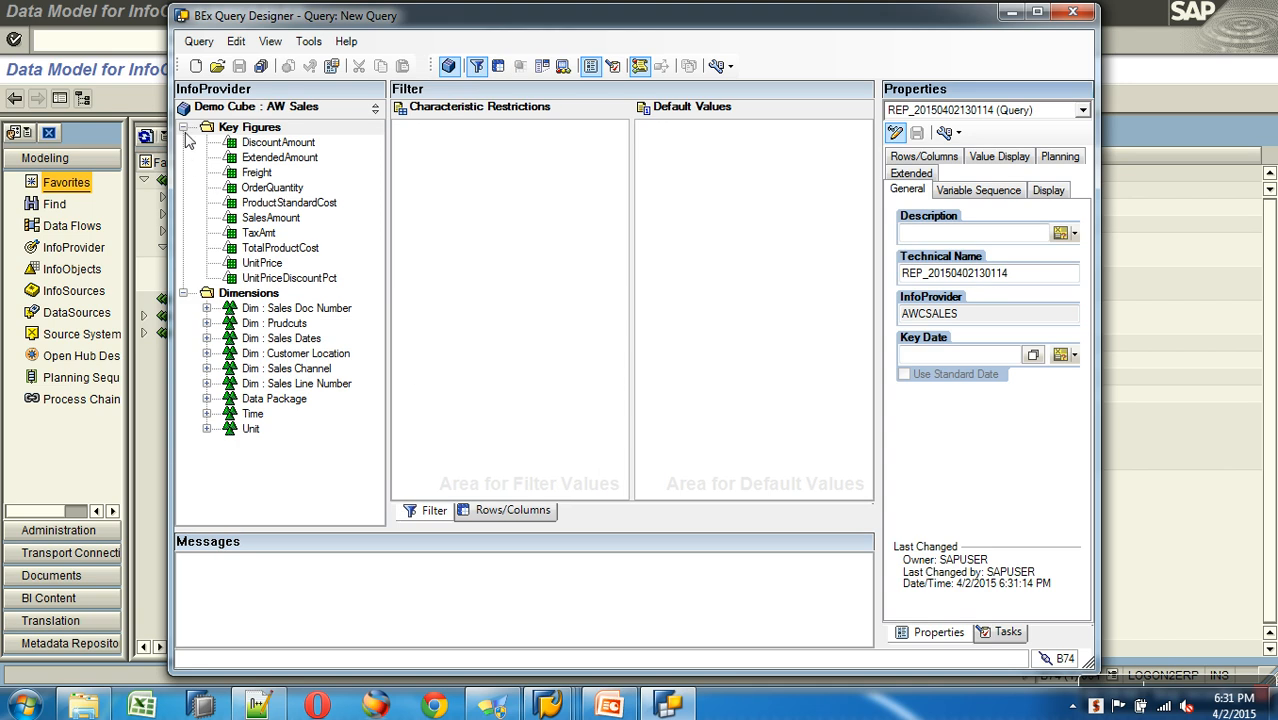
Collapse the Key Figures and Dimensions folders, point out each one, and expand Dimensions to view the cube's dimension list.
click(184, 129)
click(183, 142)
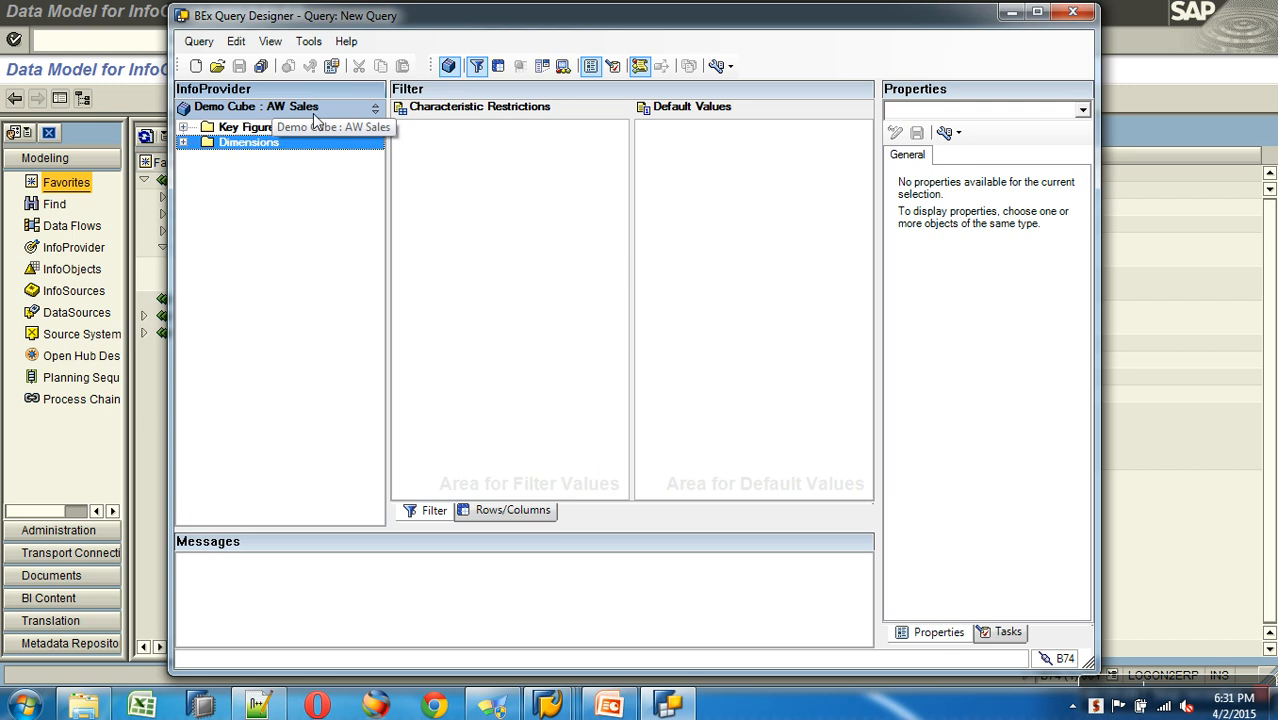
click(243, 128)
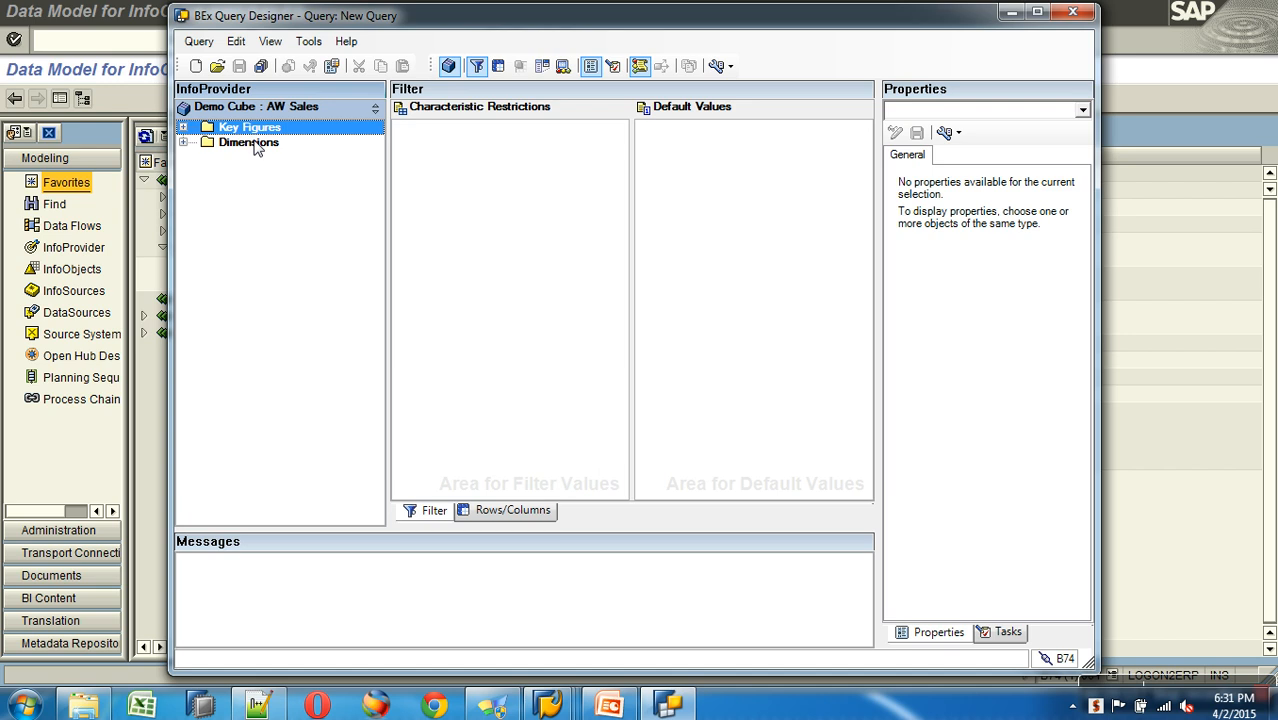
click(255, 143)
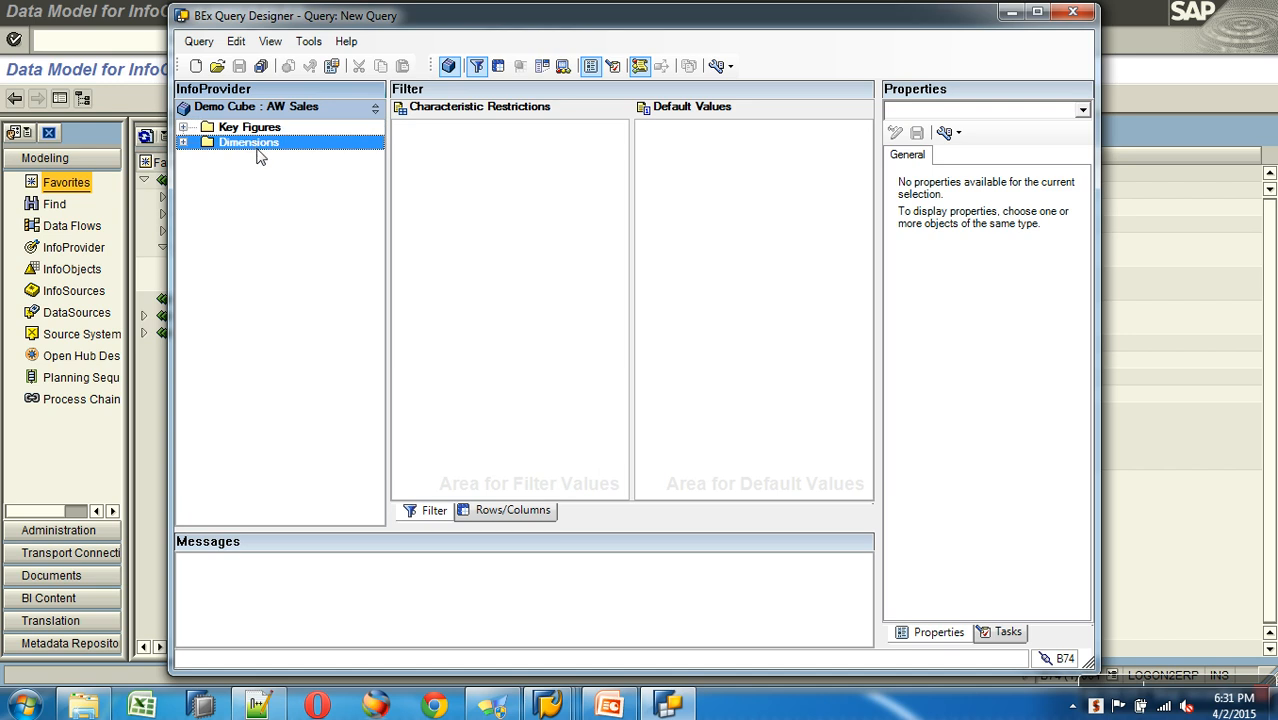
click(184, 143)
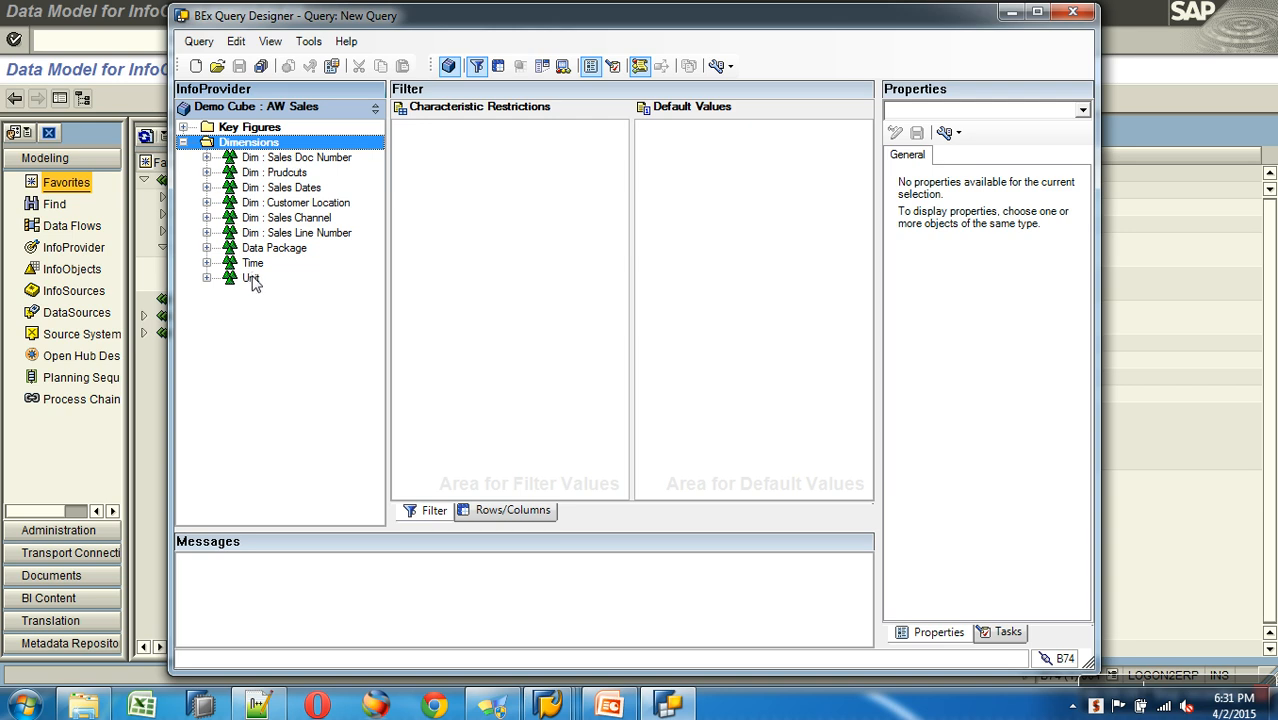
Expand Dim : Customer Location and its CustomerKey characteristic, and widen the InfoProvider area so the folder names fit.
click(207, 203)
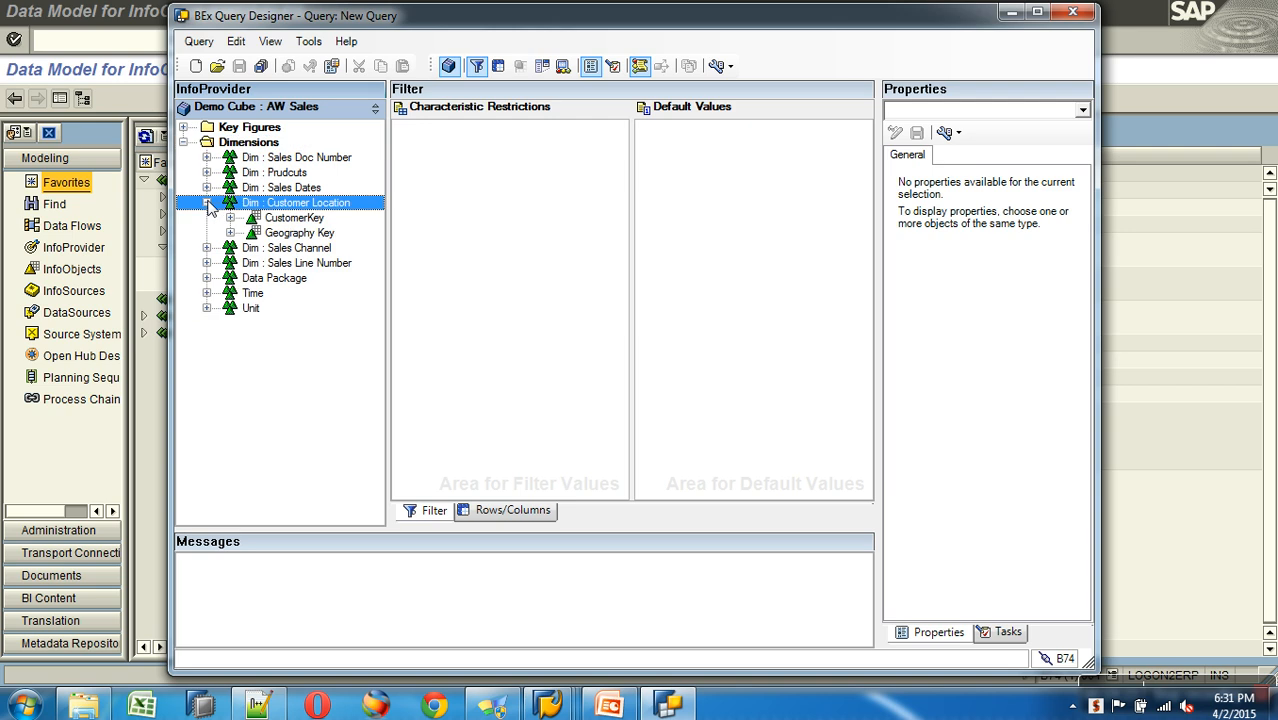
click(290, 220)
click(293, 236)
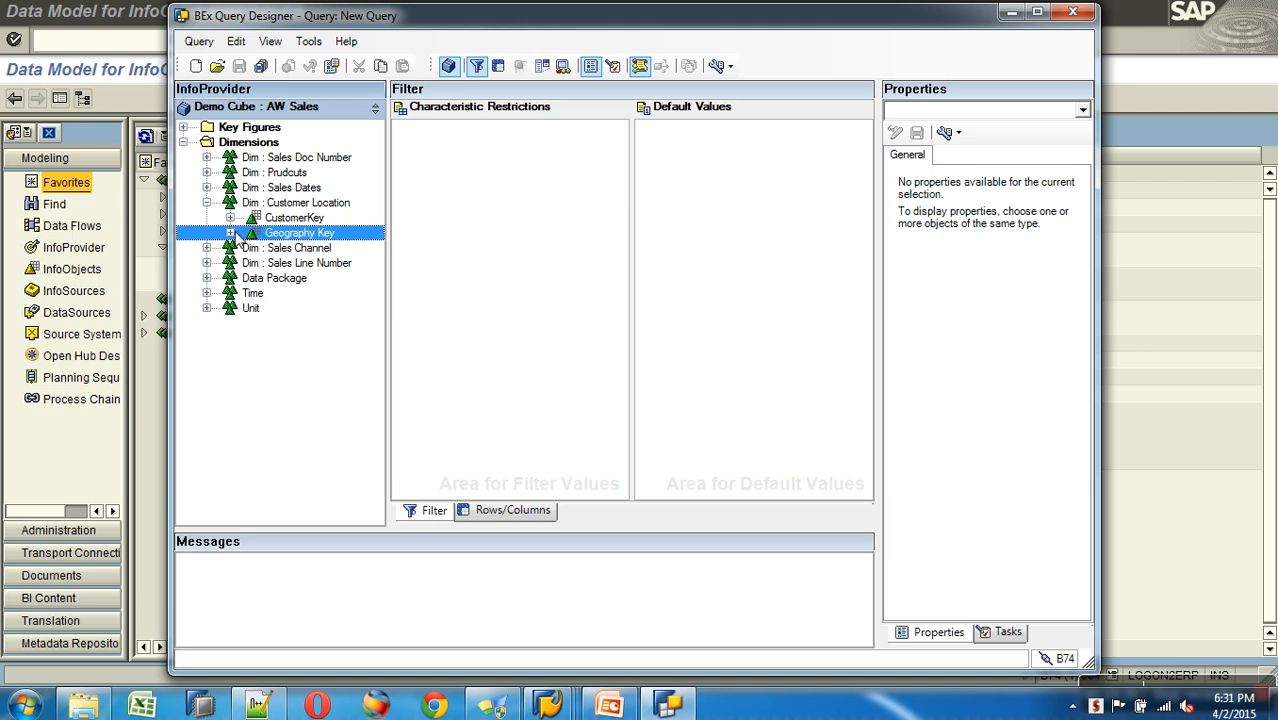
click(300, 222)
click(230, 219)
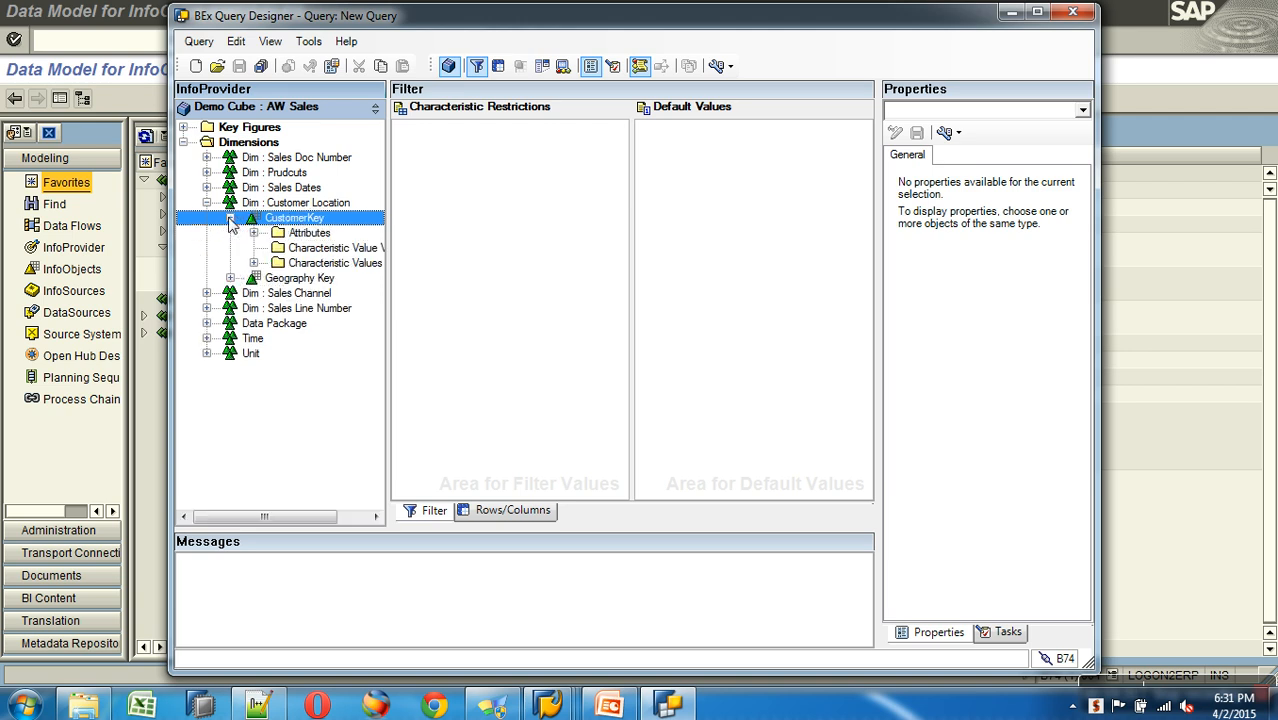
click(309, 233)
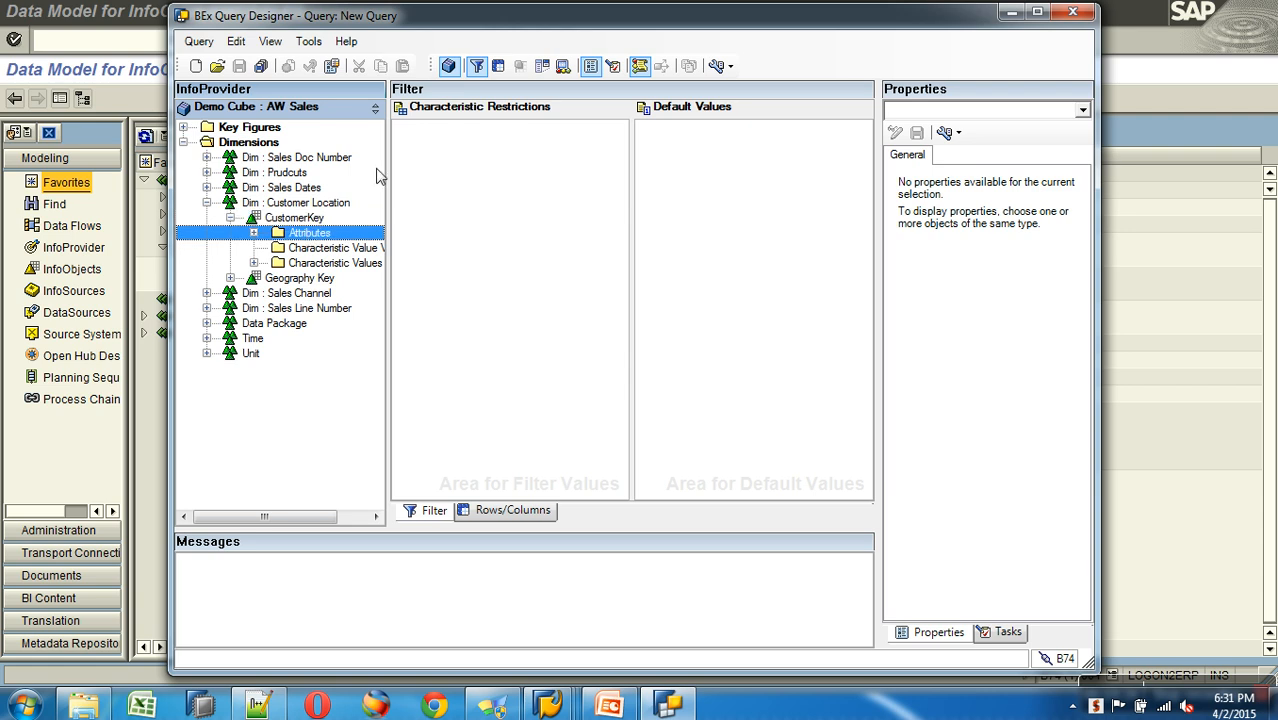
drag(390, 160, 496, 162)
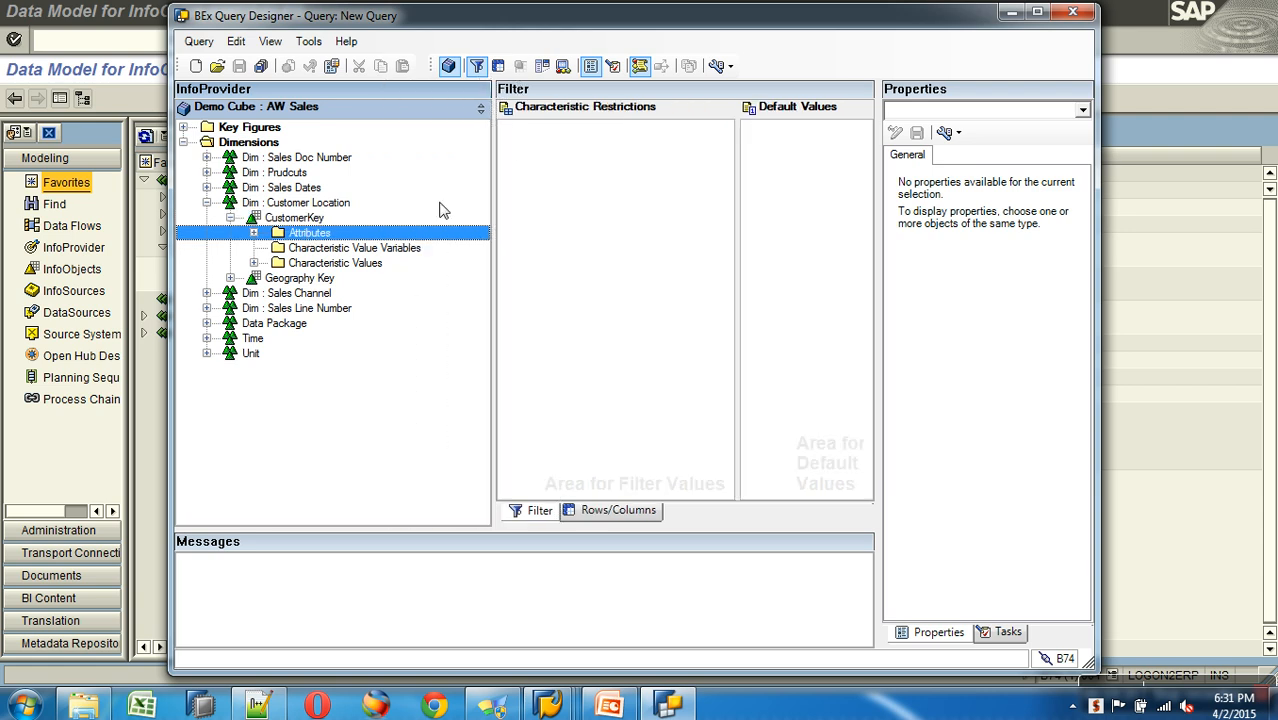
Review CustomerKey's attributes and characteristic values, including the "#" value, and collapse the characteristic.
click(254, 233)
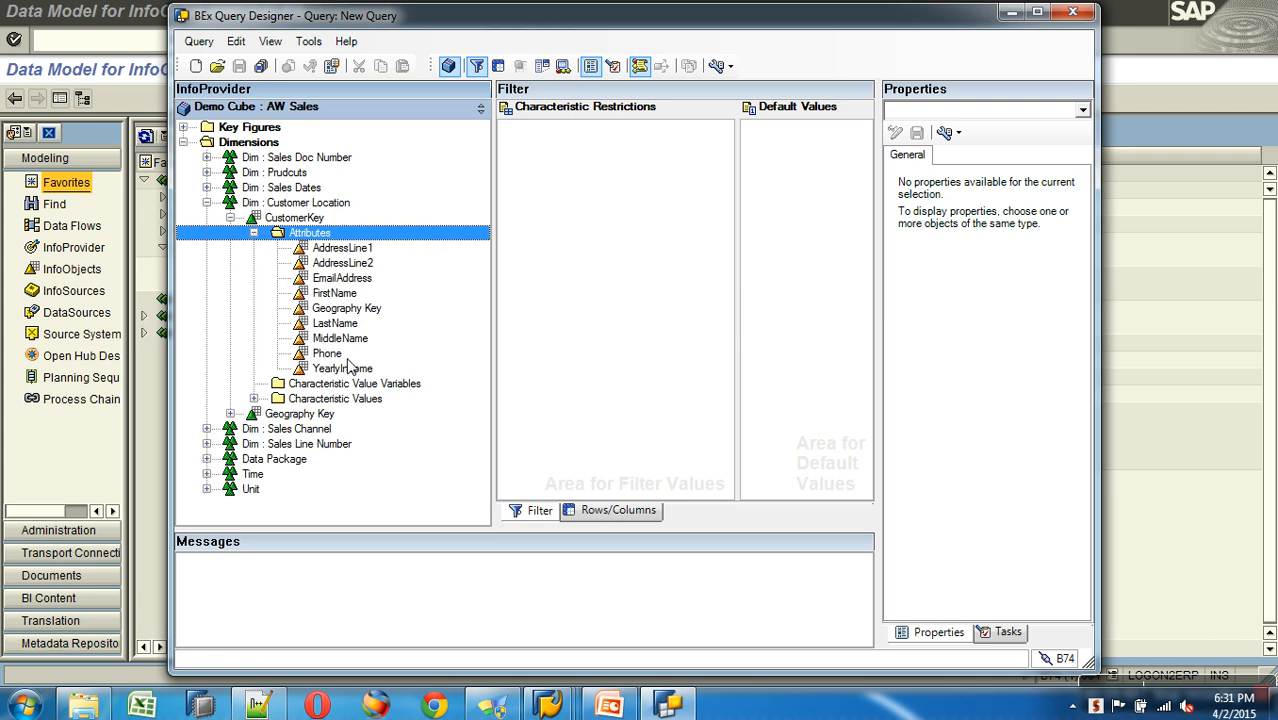
click(254, 233)
click(256, 264)
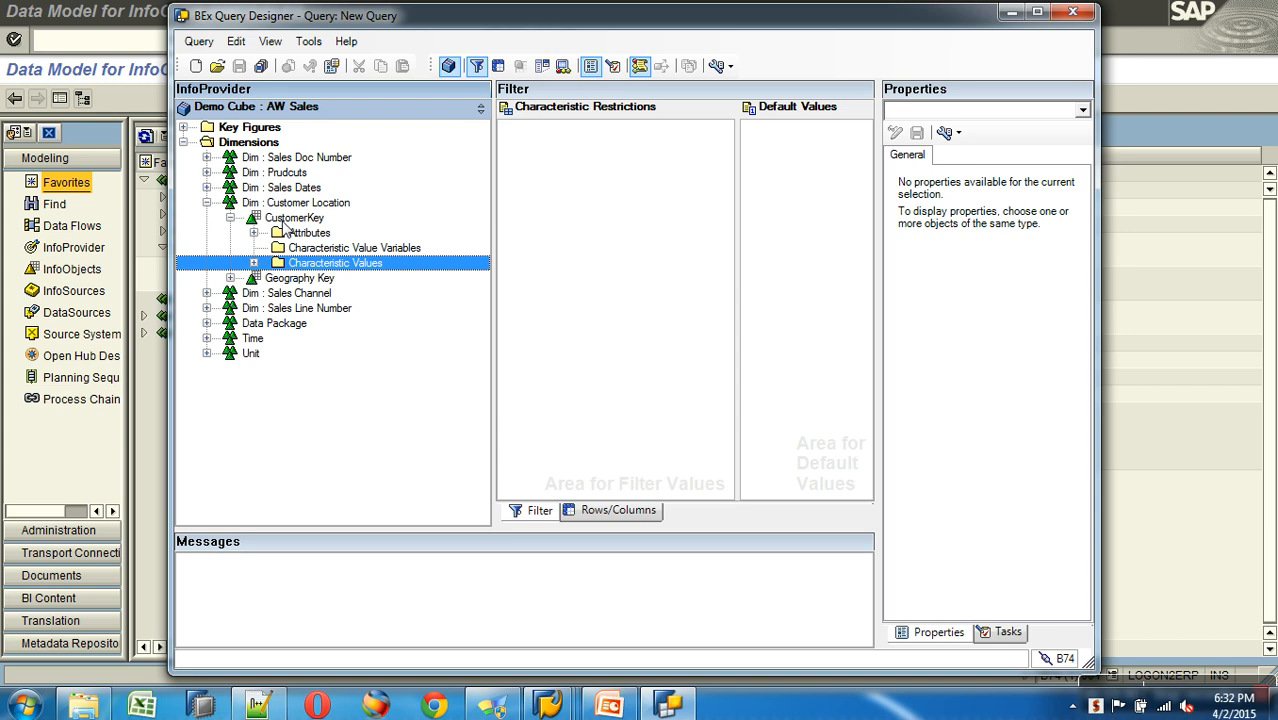
click(254, 264)
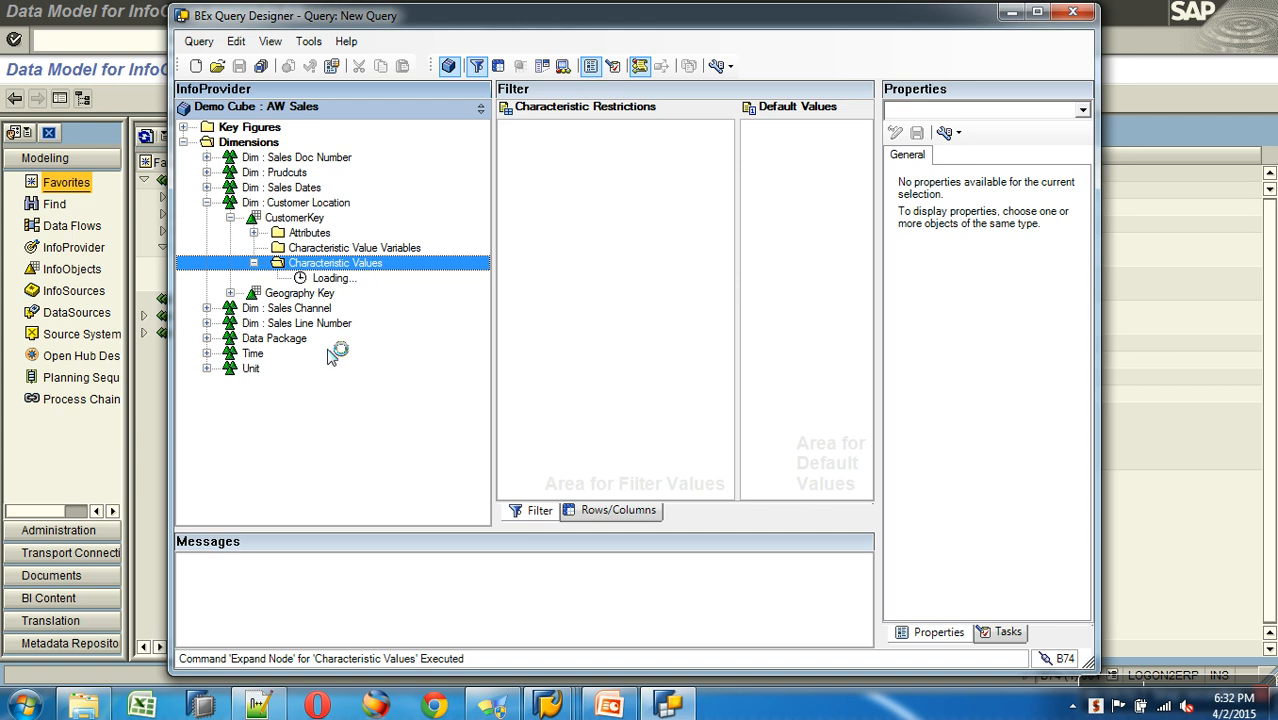
mouse_move(480, 148)
mouse_down()
mouse_move(500, 517)
mouse_move(482, 449)
mouse_move(481, 145)
mouse_up()
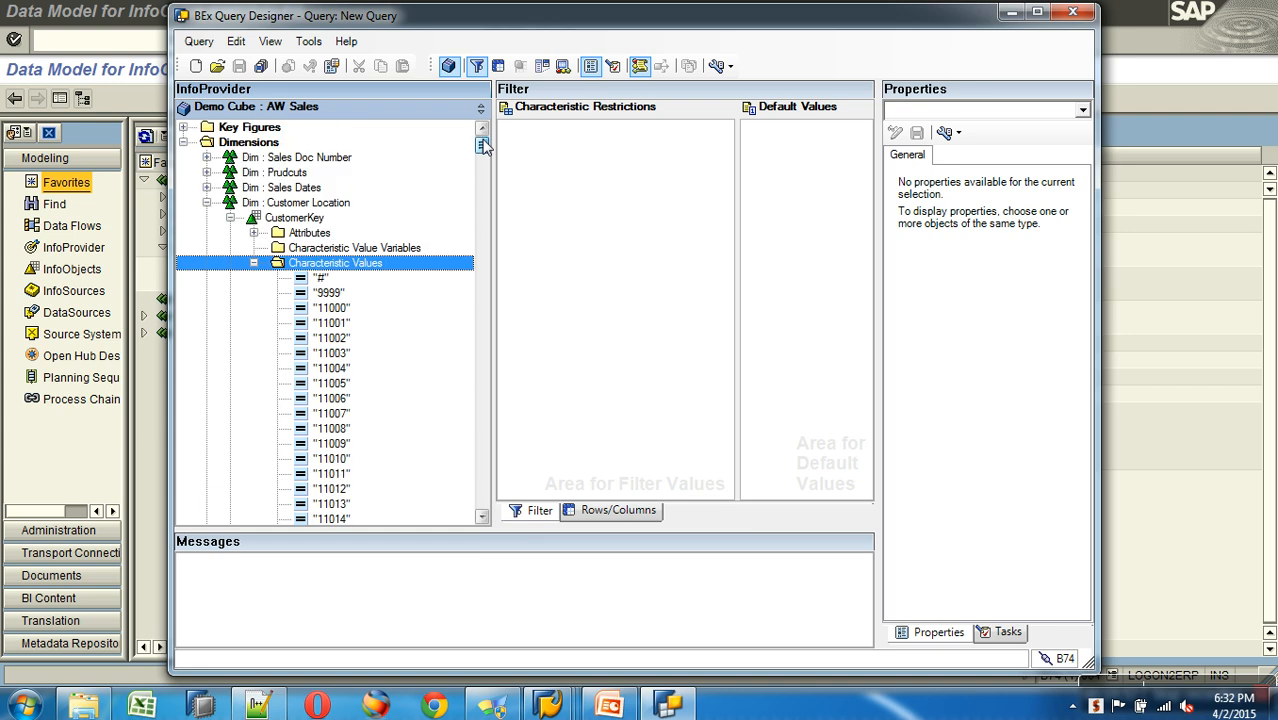
click(324, 279)
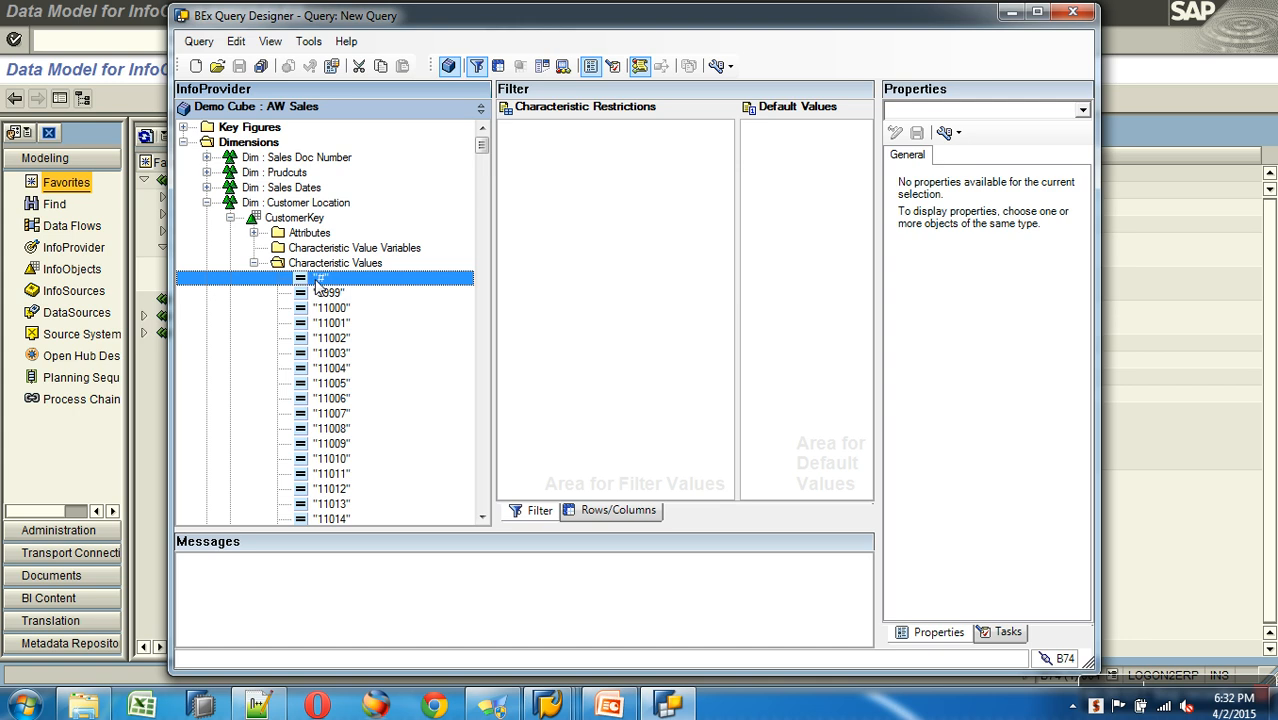
click(254, 264)
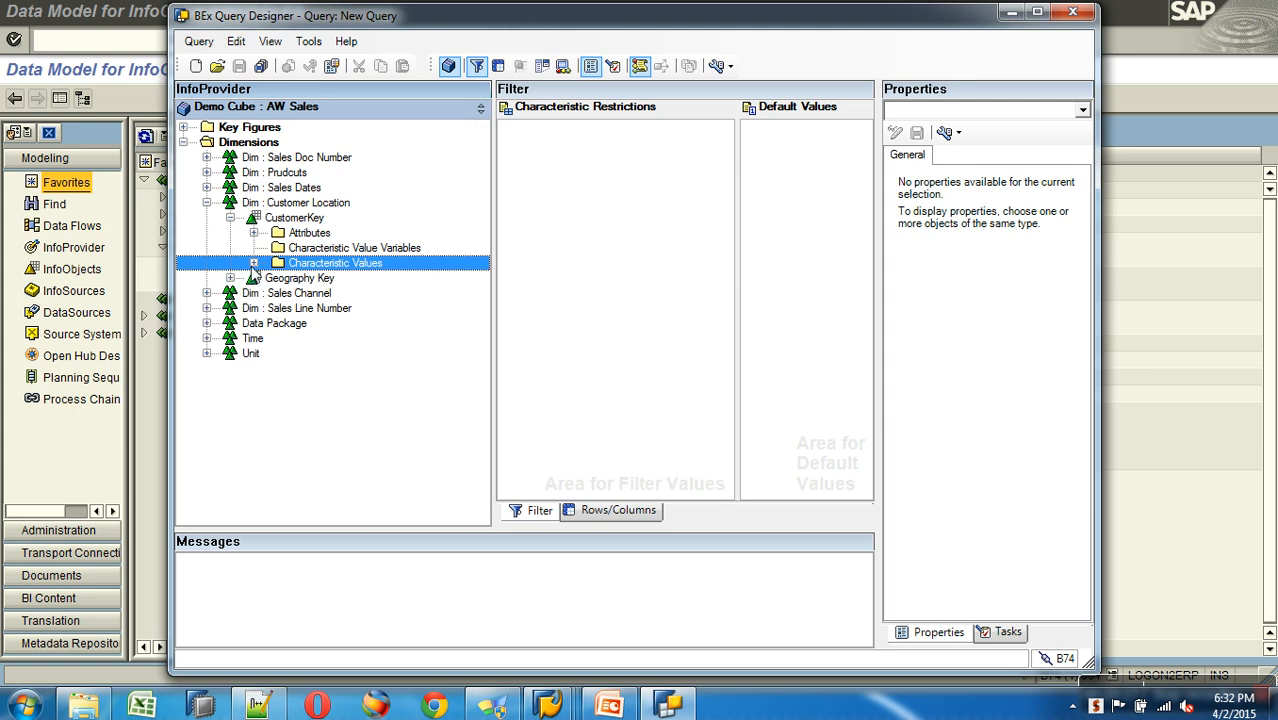
click(231, 218)
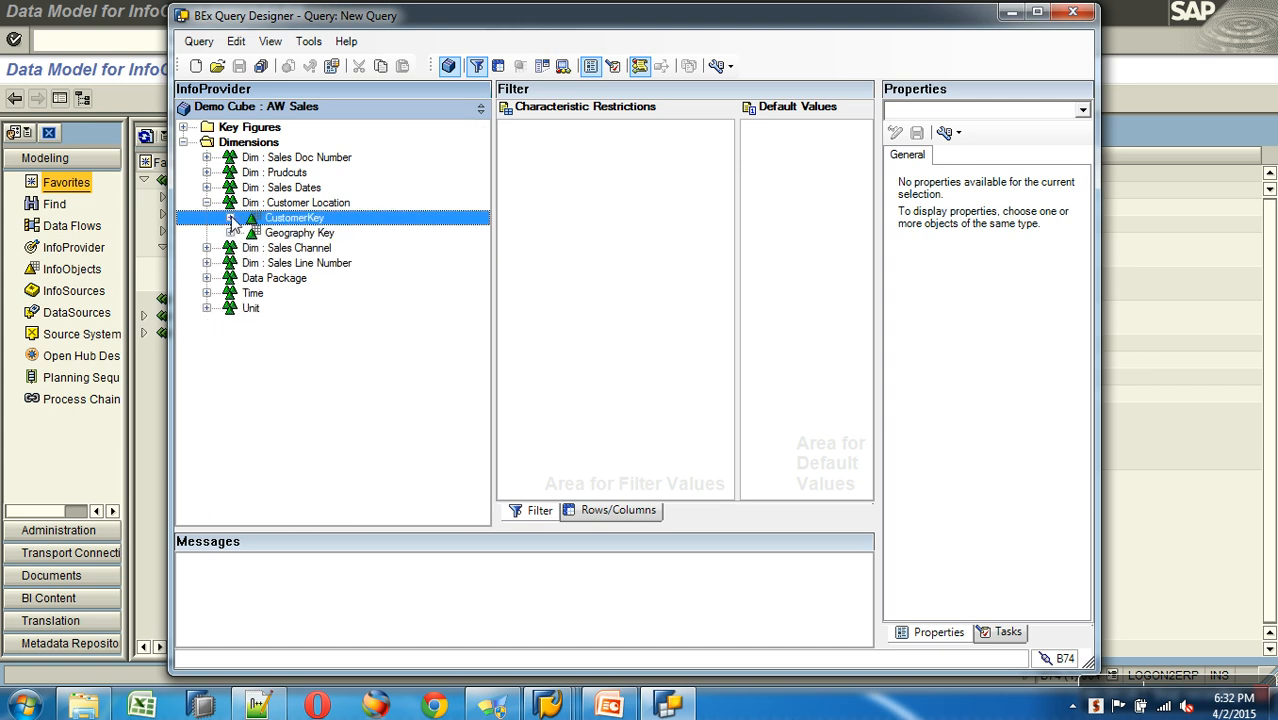
Review the attributes and characteristic values of Geography Key, and collapse the Customer Location dimension.
click(231, 233)
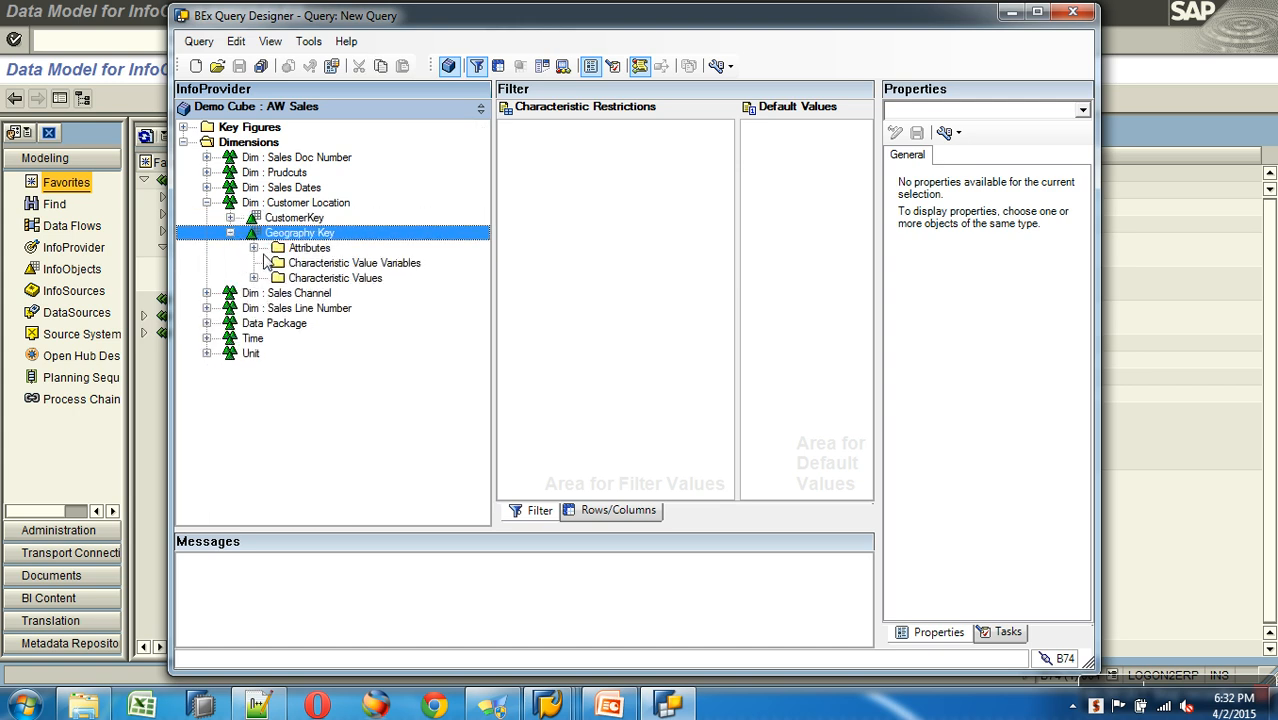
click(254, 248)
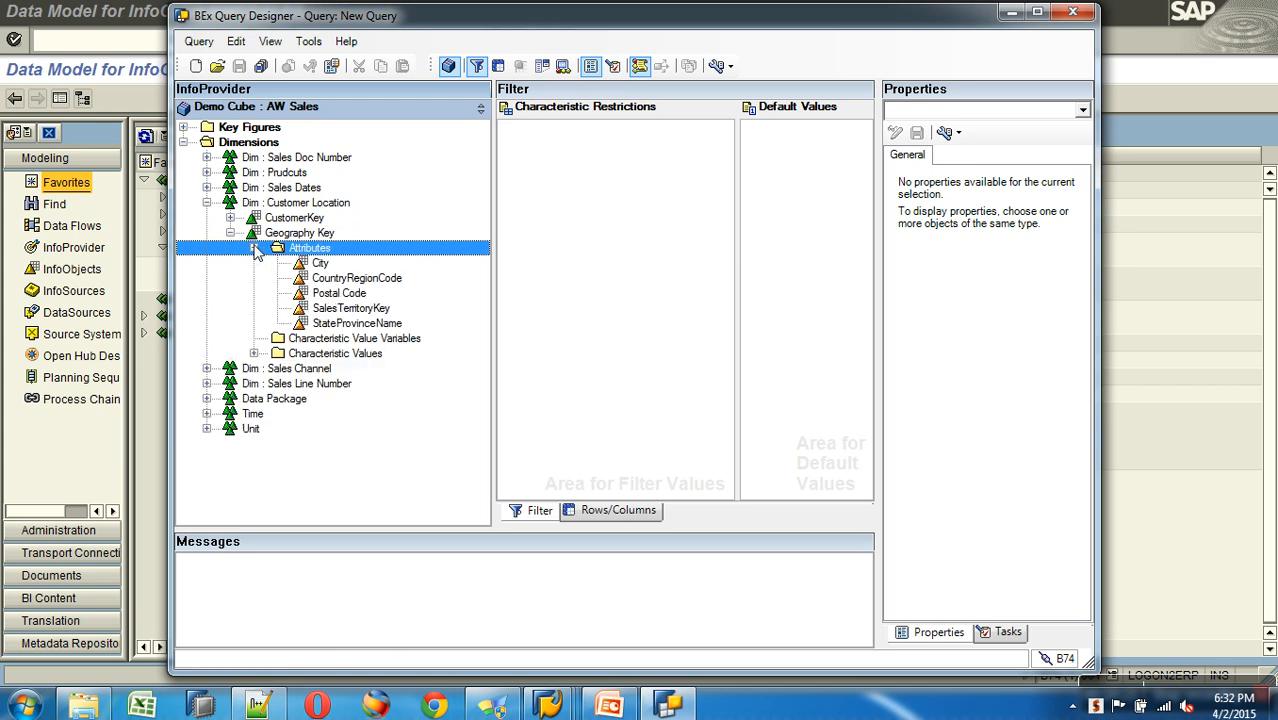
click(254, 353)
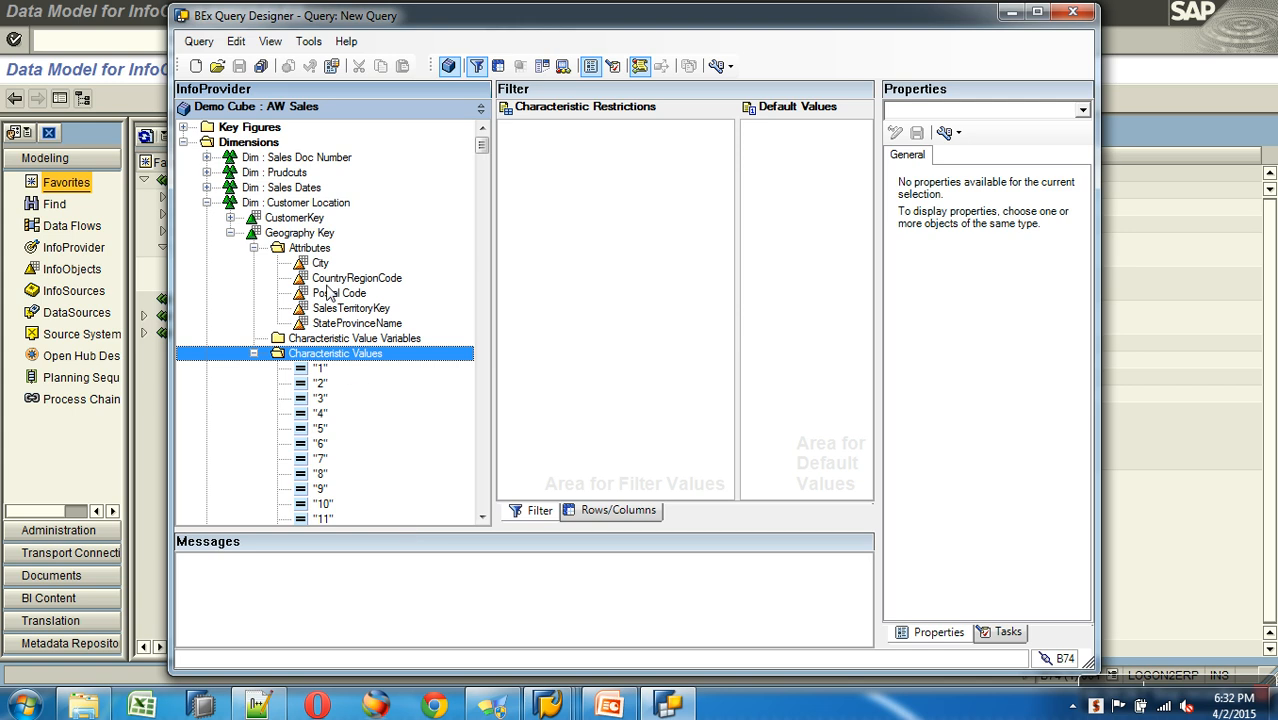
click(231, 233)
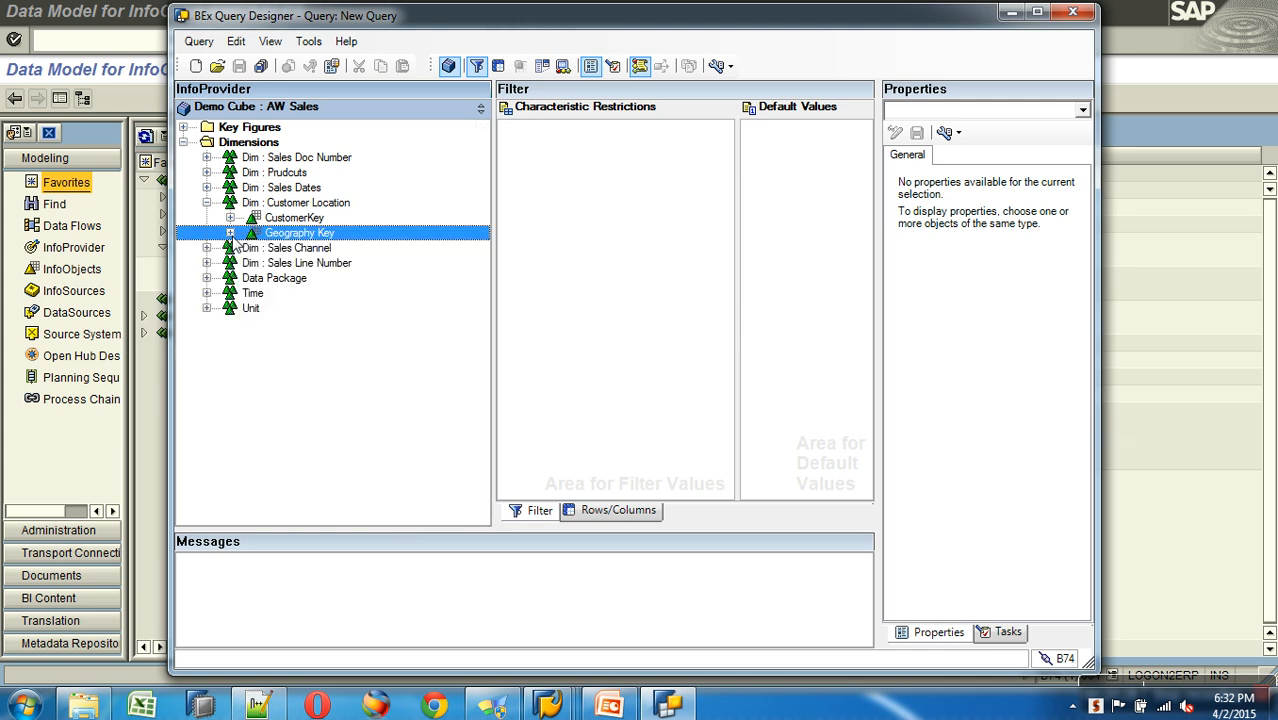
click(206, 203)
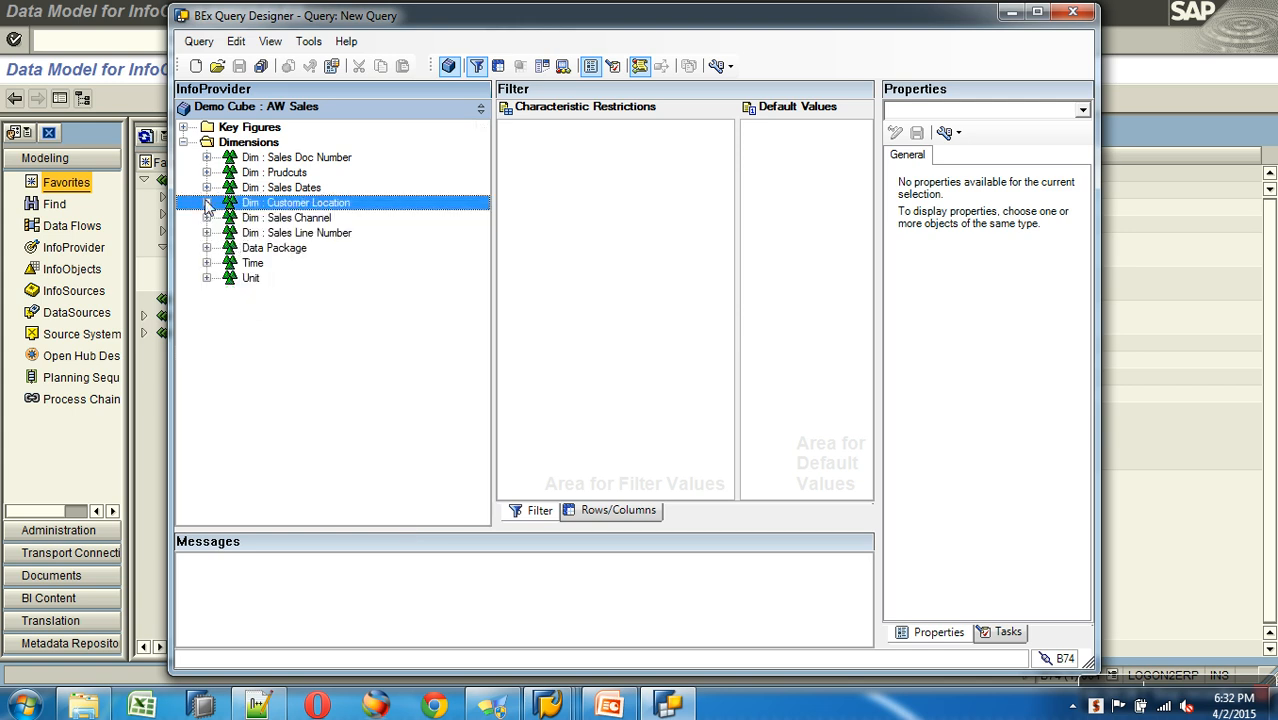
Examine the Sales Order Number characteristic in Dim : Sales Doc Number and collapse the dimension.
click(207, 157)
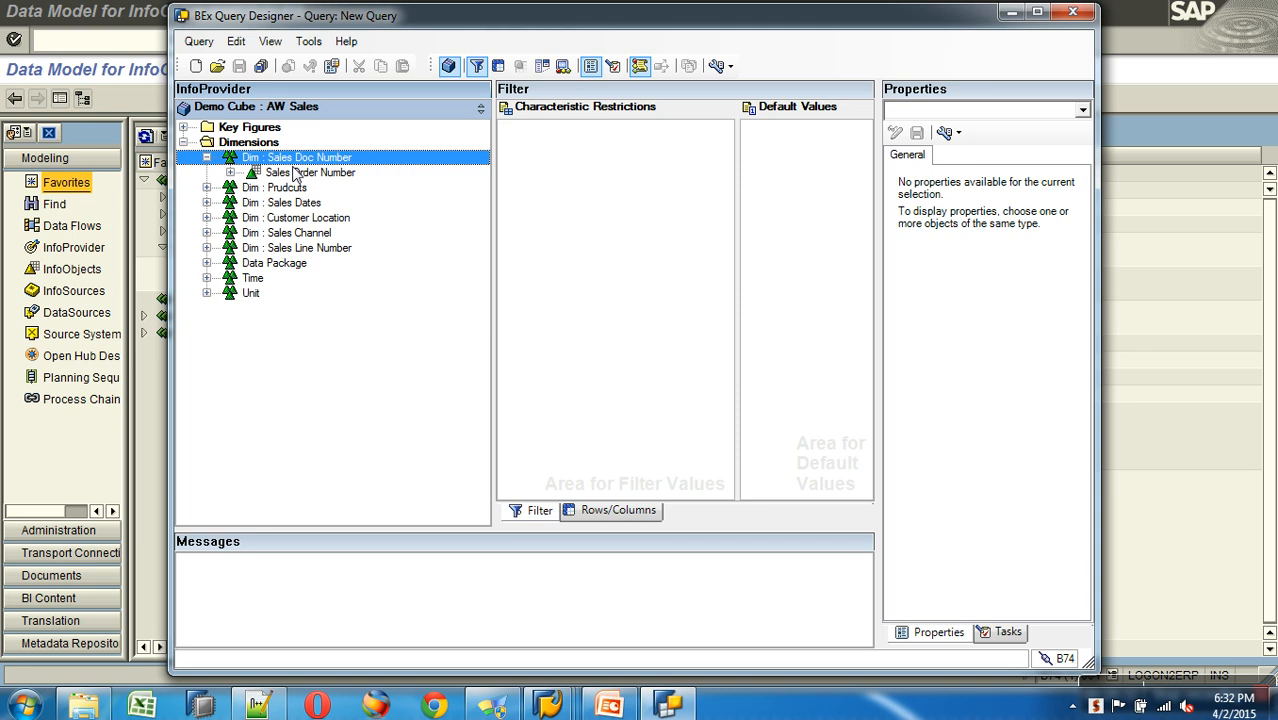
click(300, 173)
click(231, 173)
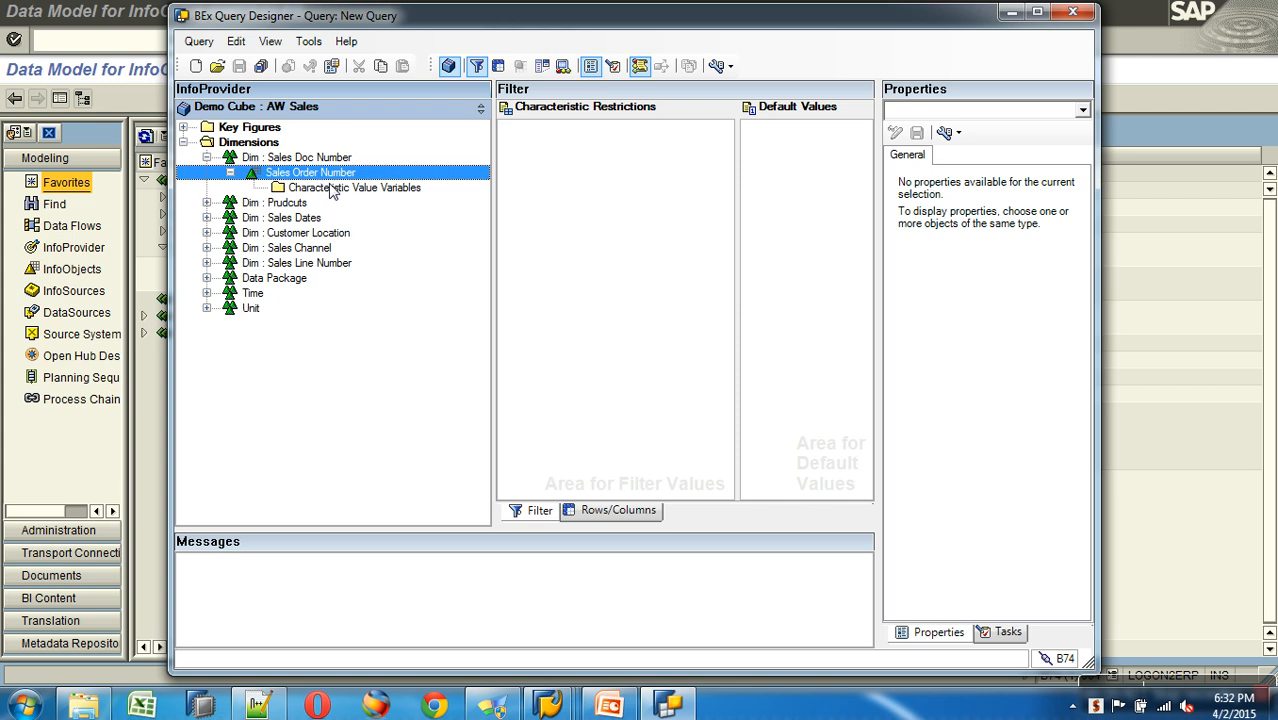
click(206, 158)
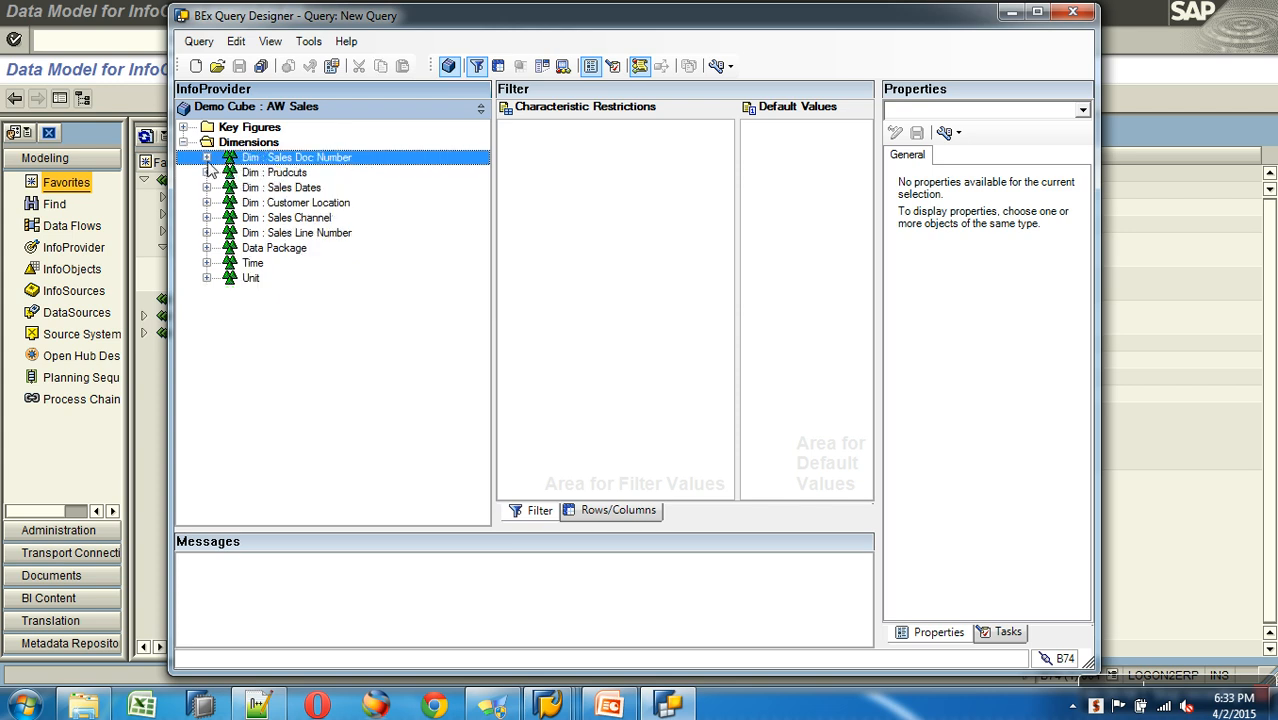
Expand Dim : Prudcuts down to the ProductKey characteristic, displaying technical names alongside the descriptions.
click(206, 173)
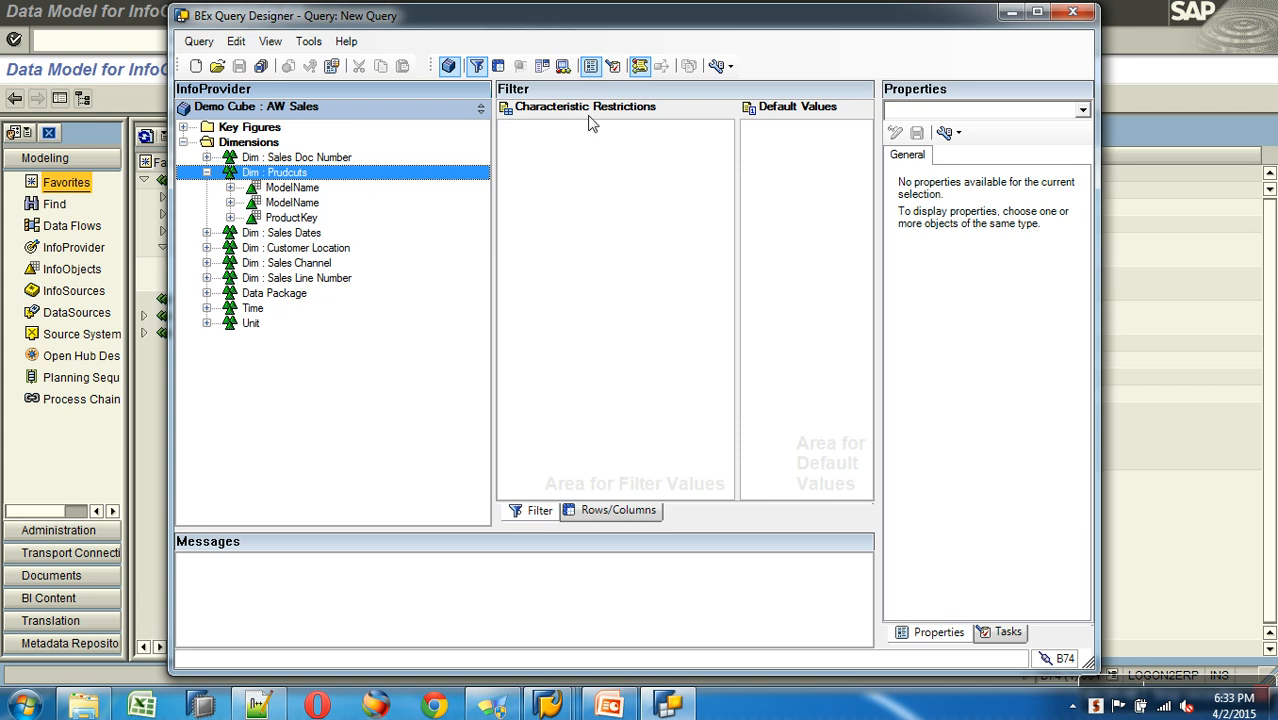
click(718, 66)
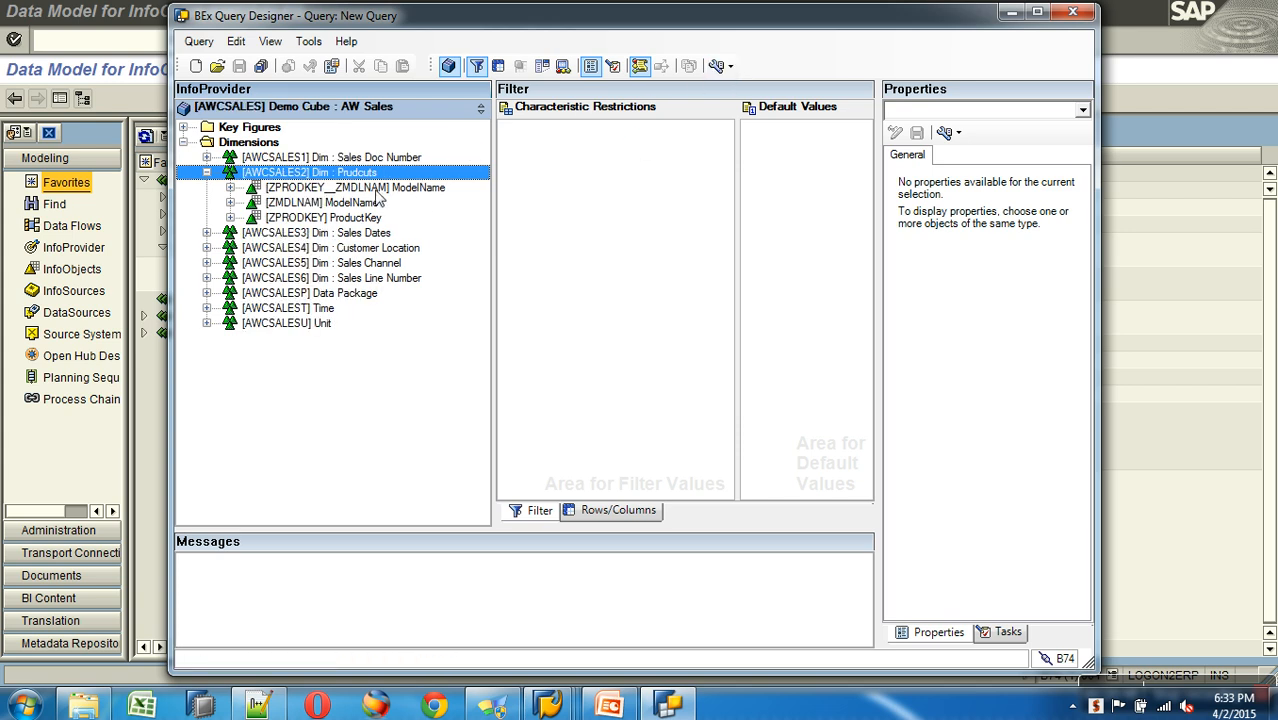
click(312, 220)
click(230, 217)
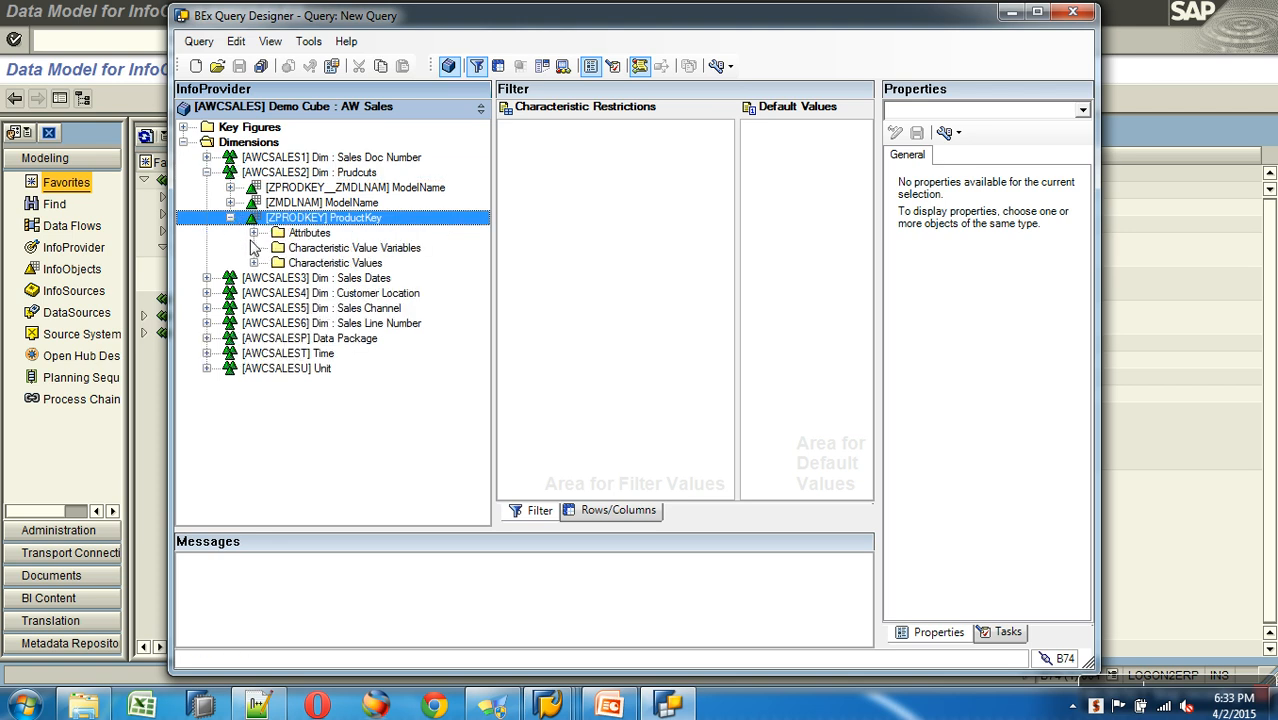
Review ProductKey's attributes, collapse Dim : Prudcuts, and check the Key Figures list with its technical names.
click(254, 232)
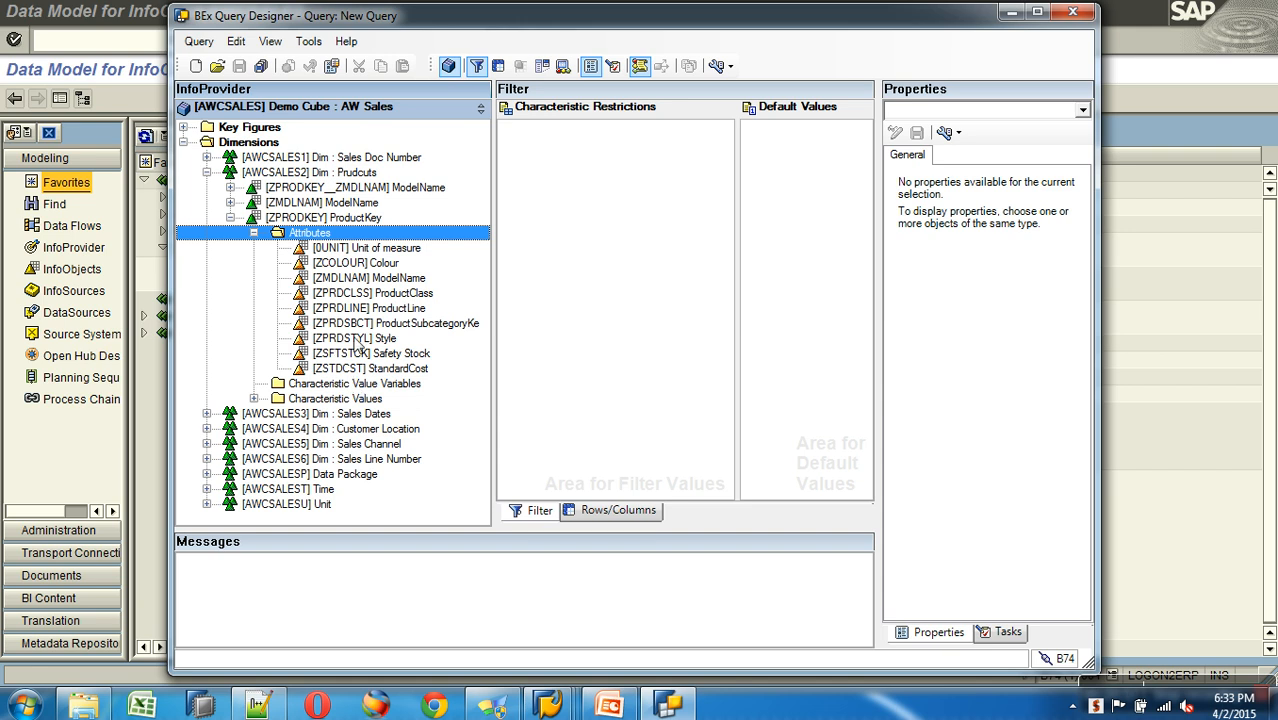
click(231, 217)
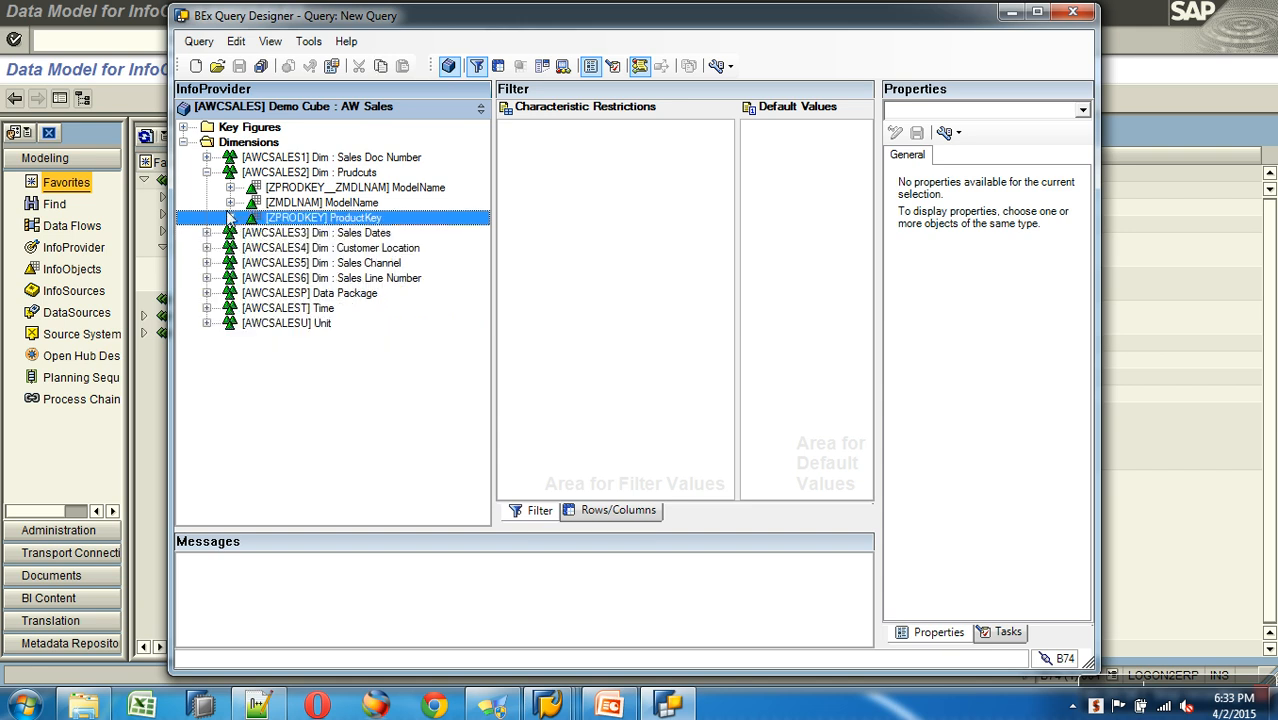
click(206, 172)
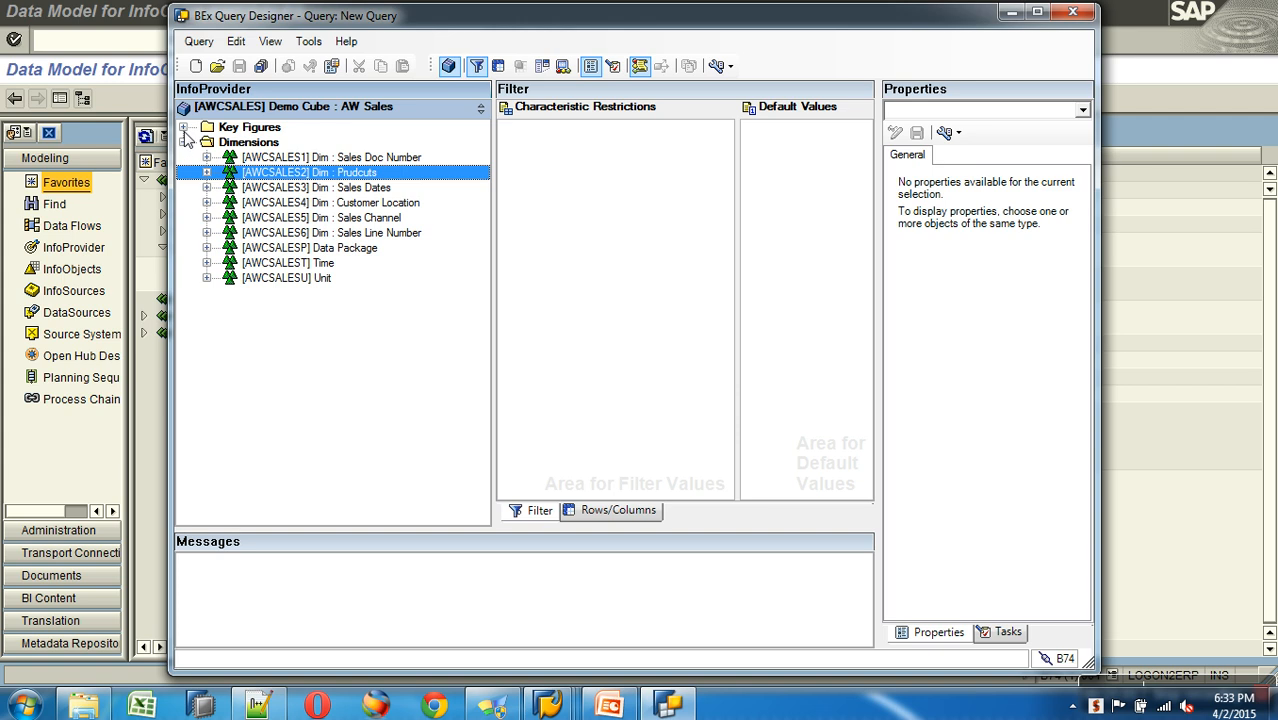
click(184, 128)
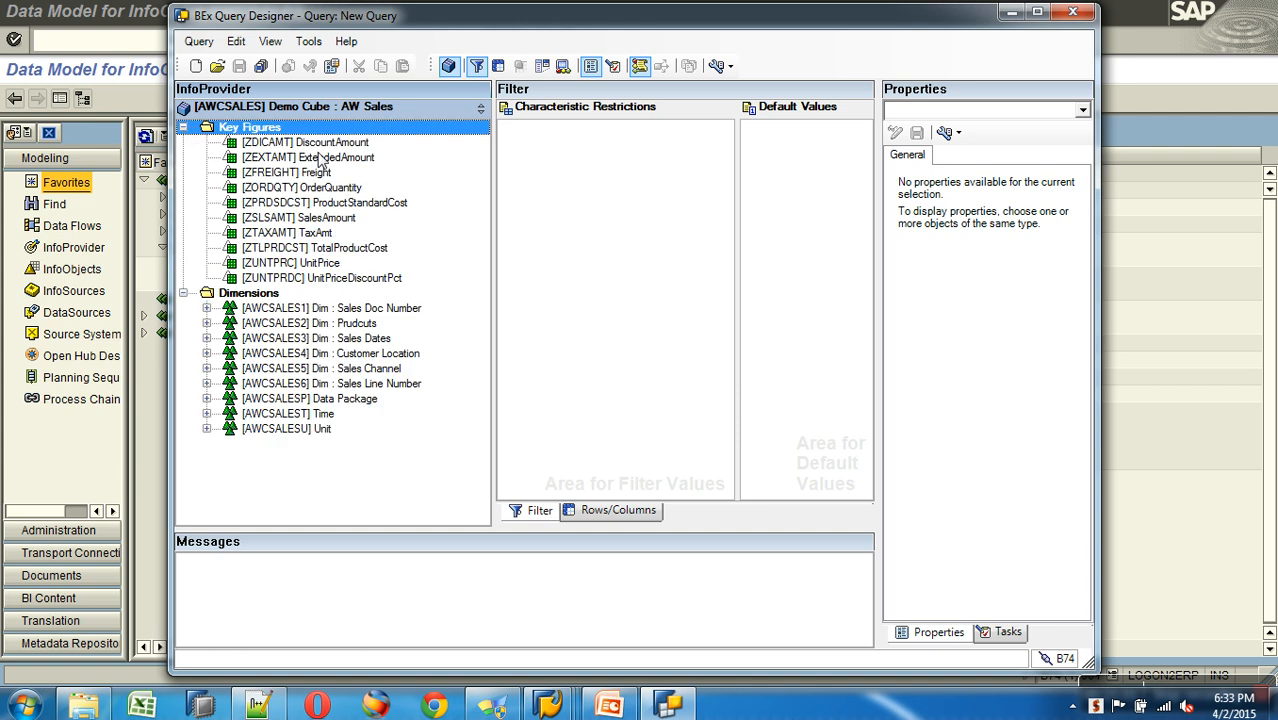
click(184, 128)
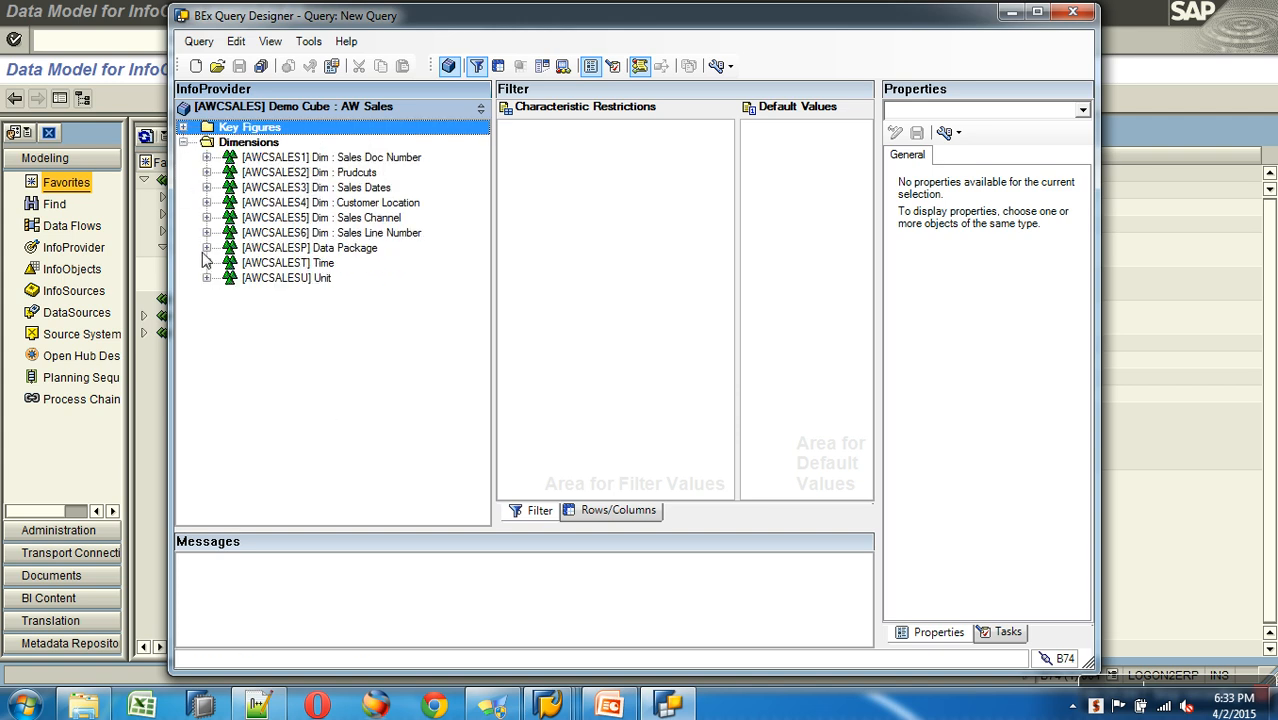
Review the time characteristics under the Time dimension and the Key Figures list, and collapse both main folders.
click(207, 263)
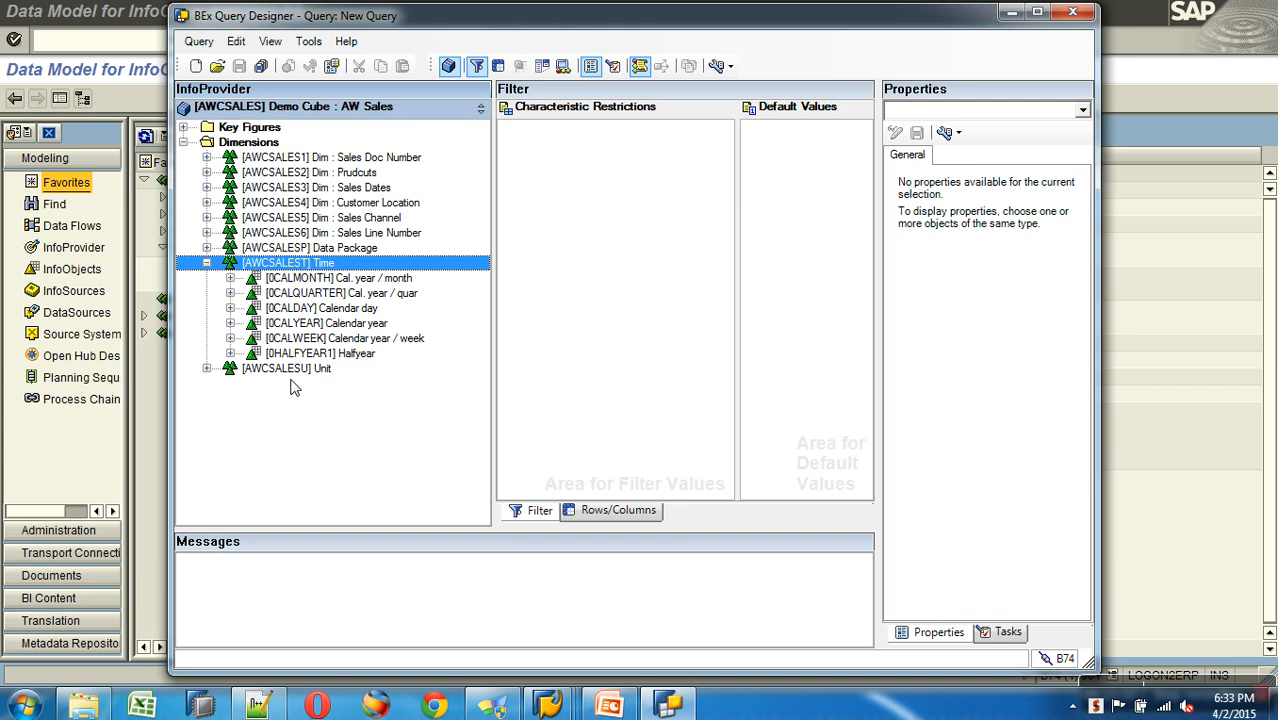
click(184, 128)
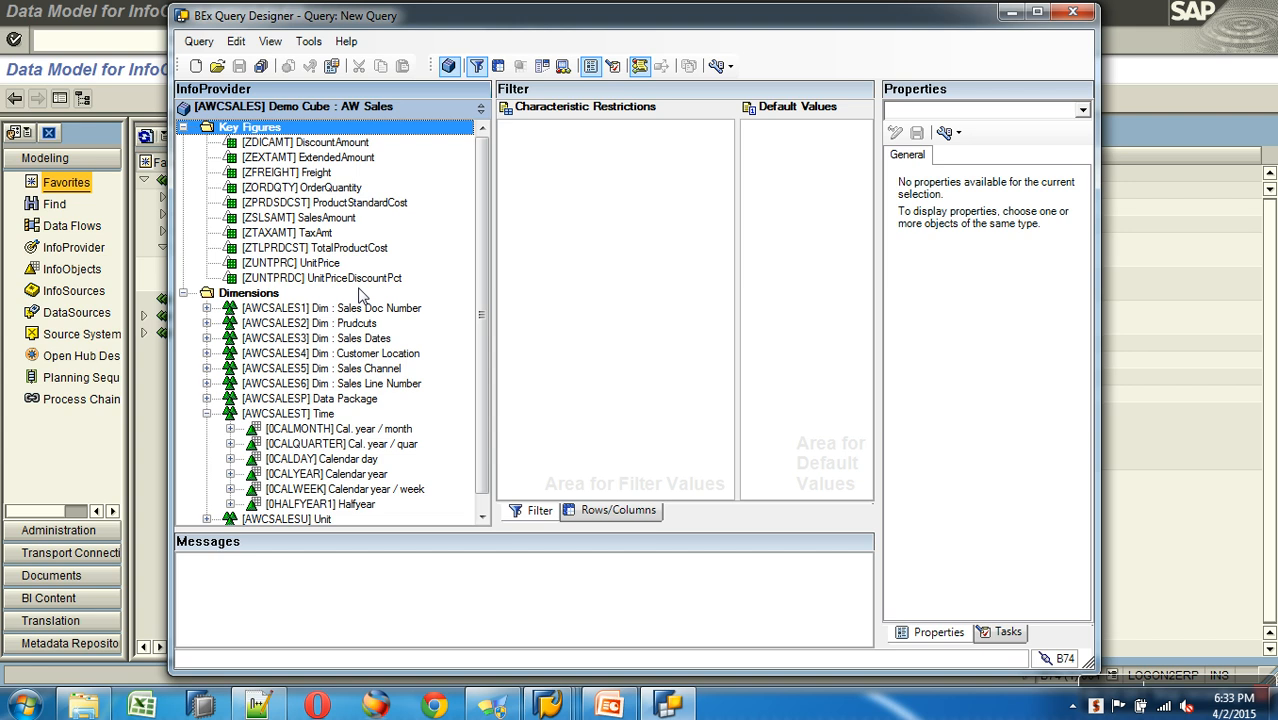
click(183, 128)
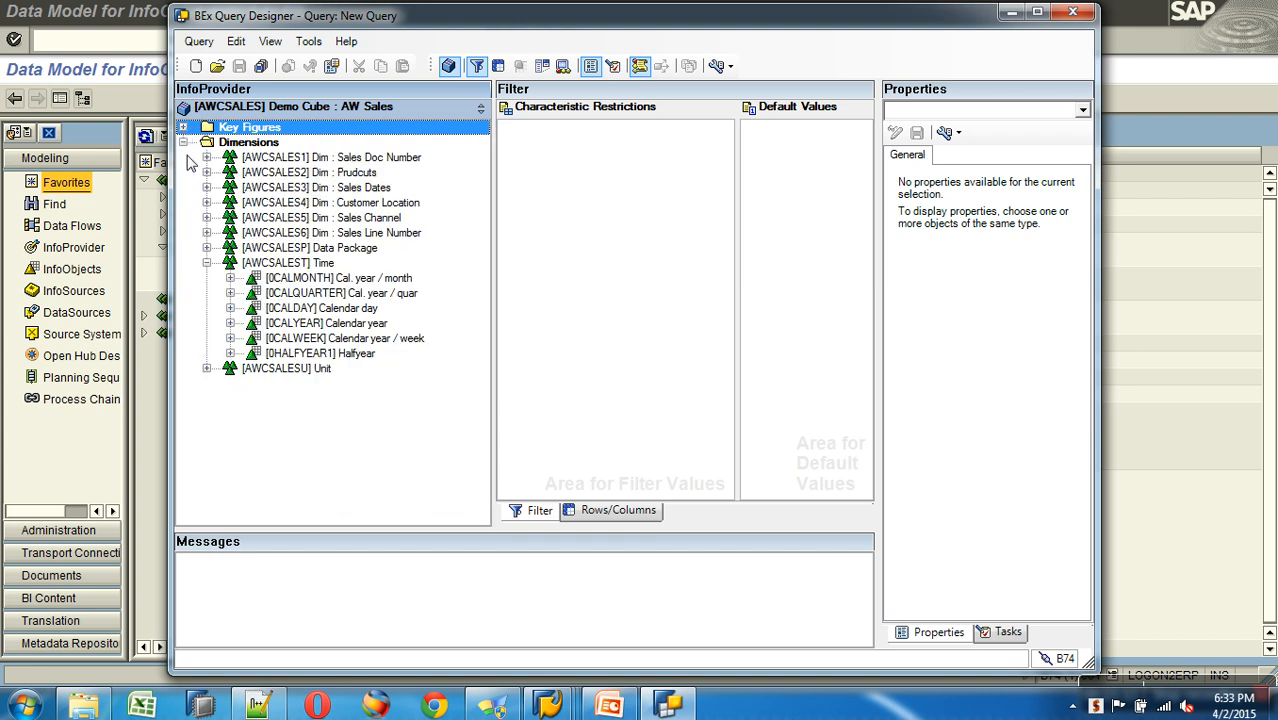
click(184, 143)
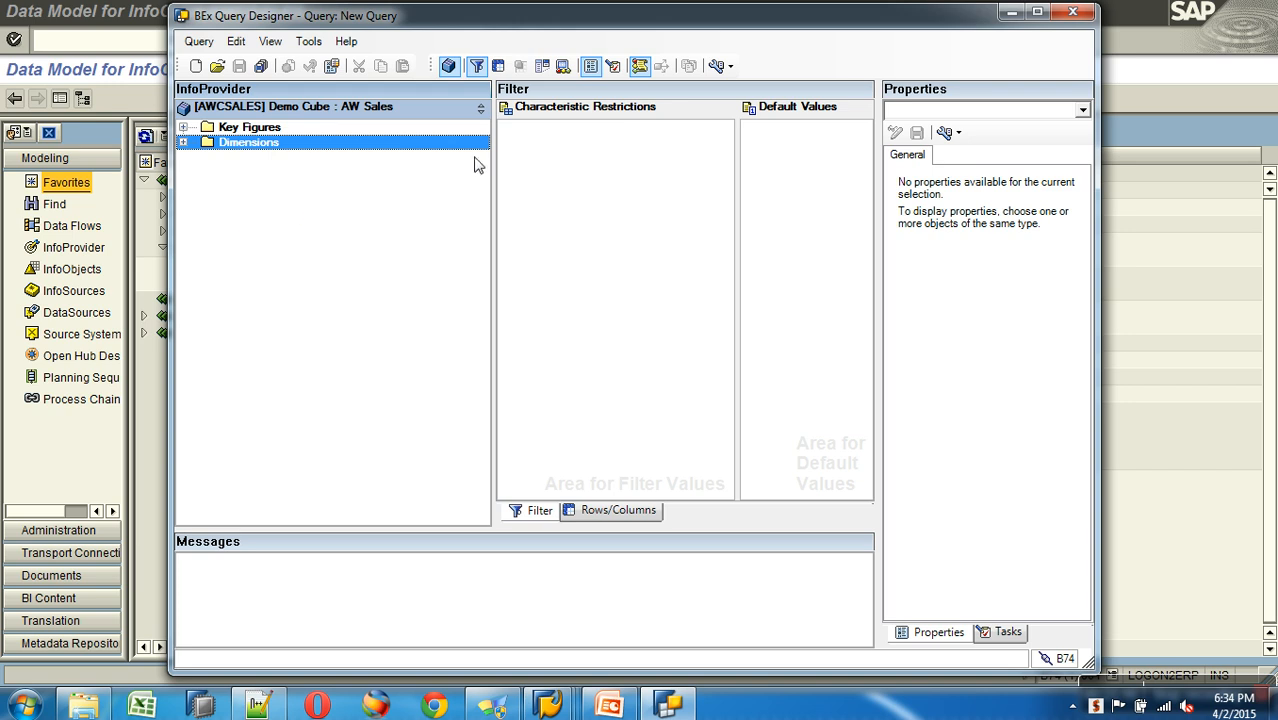
Narrow the InfoProvider area and show the query's Rows/Columns layout with the Dimensions folder expanded.
drag(495, 142, 379, 152)
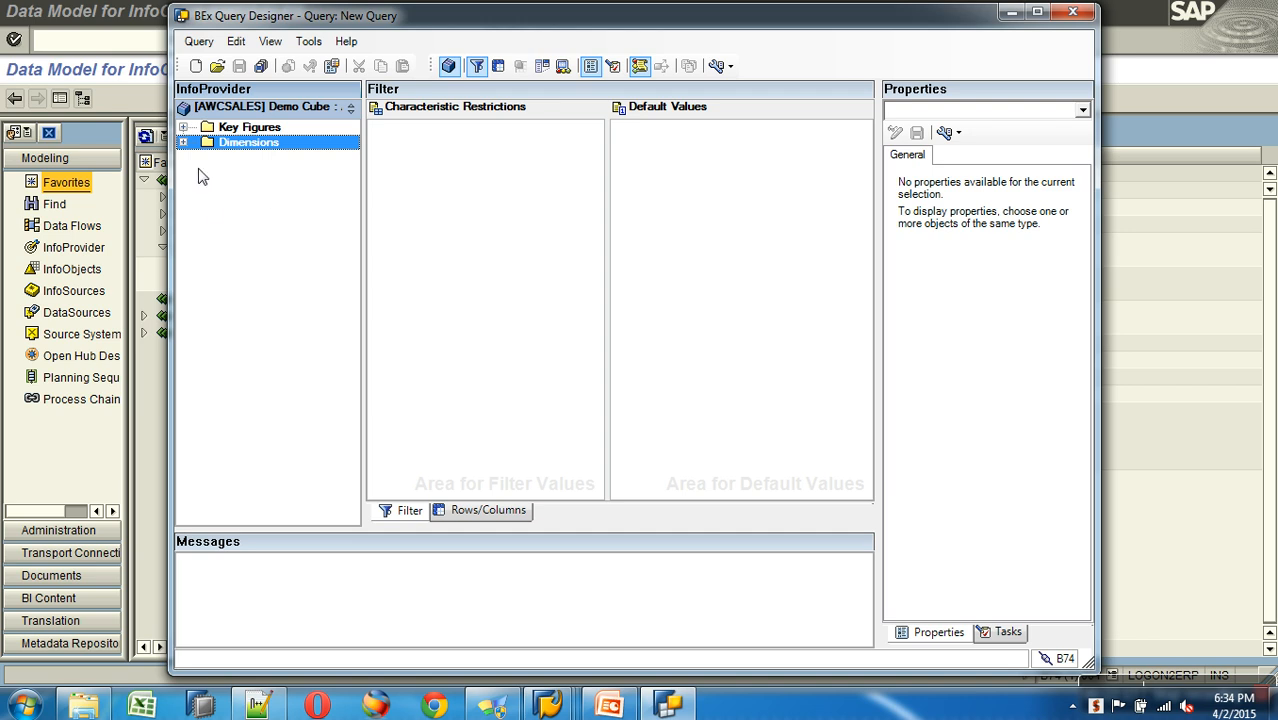
click(183, 143)
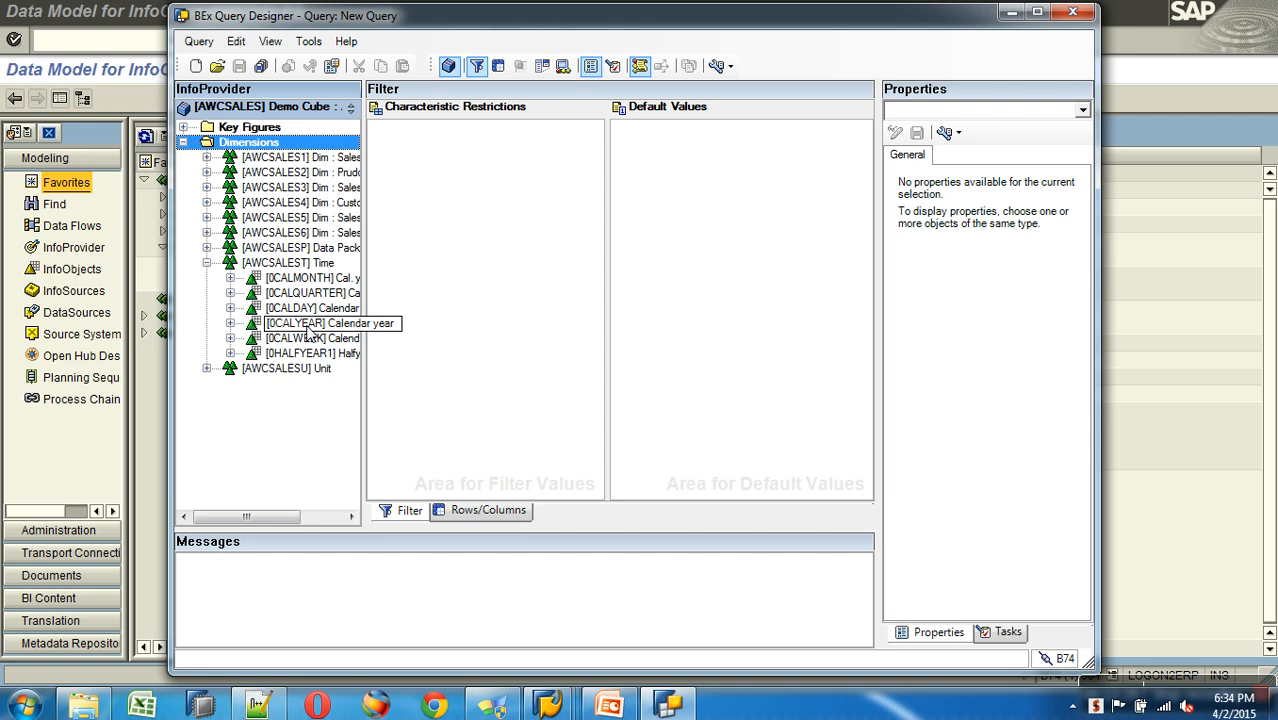
click(488, 513)
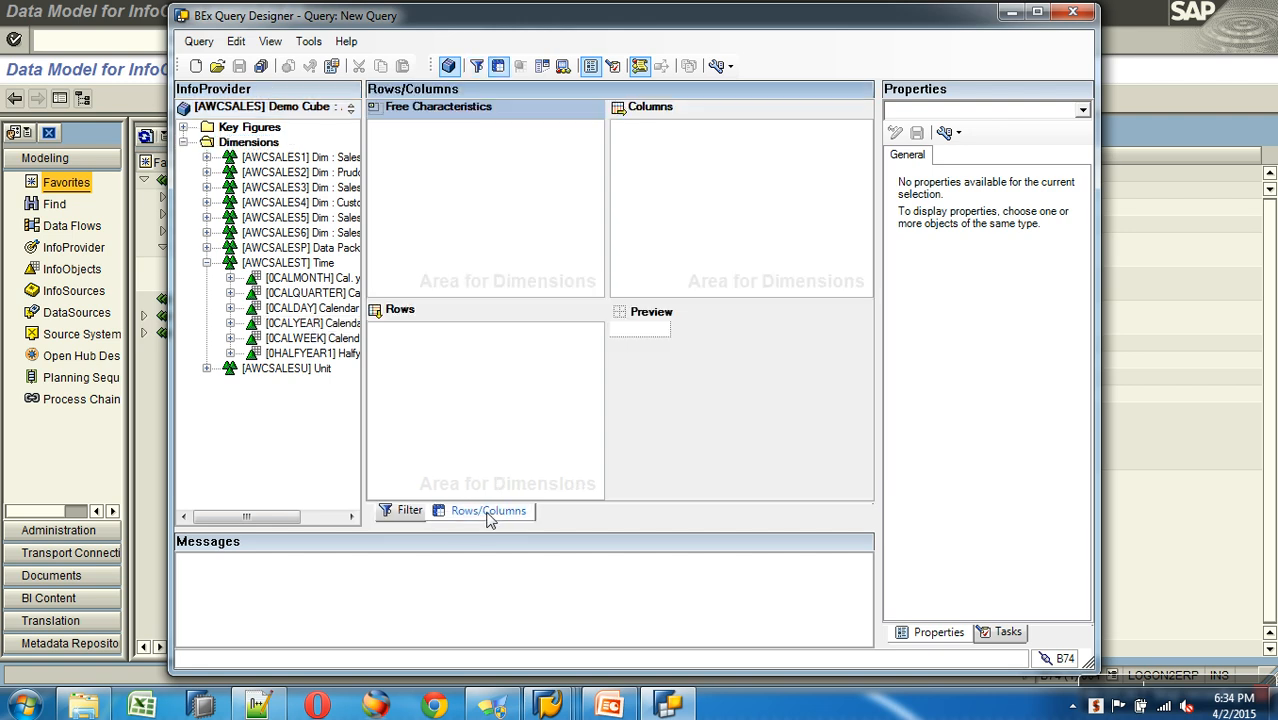
click(404, 354)
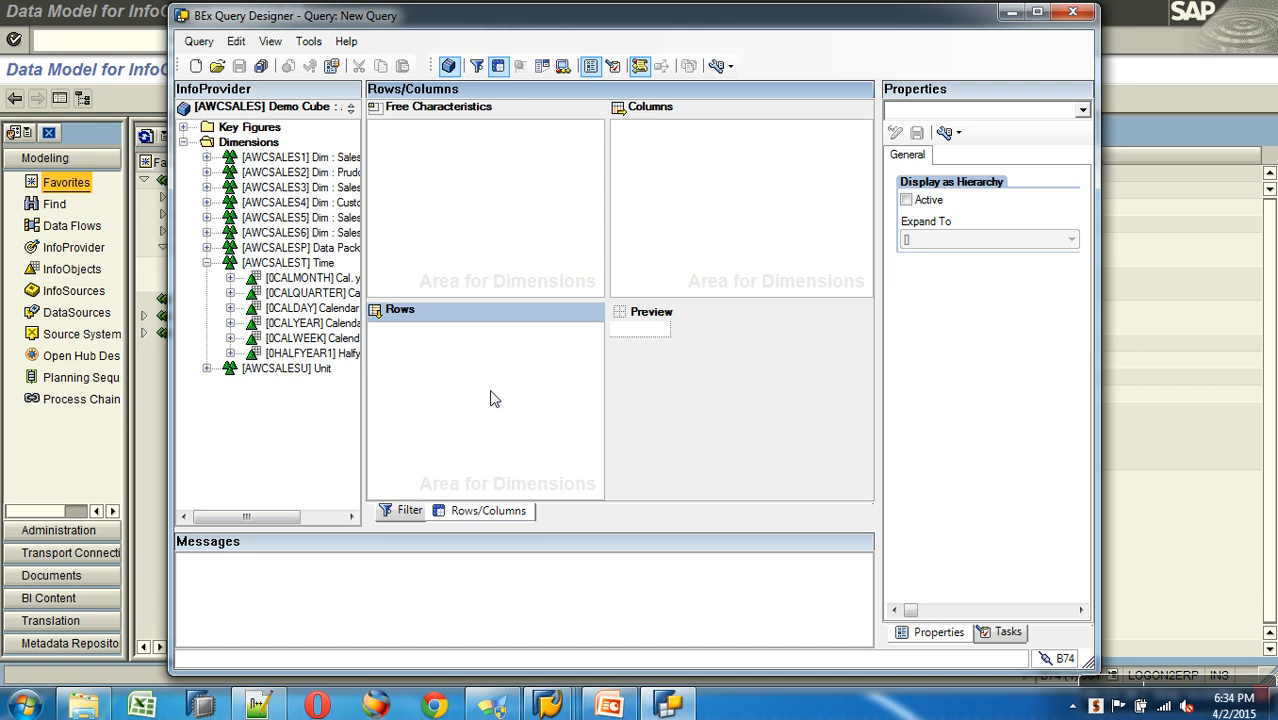
Add the Calendar year characteristic (0CALYEAR) from the Time dimension to the query's rows.
click(332, 330)
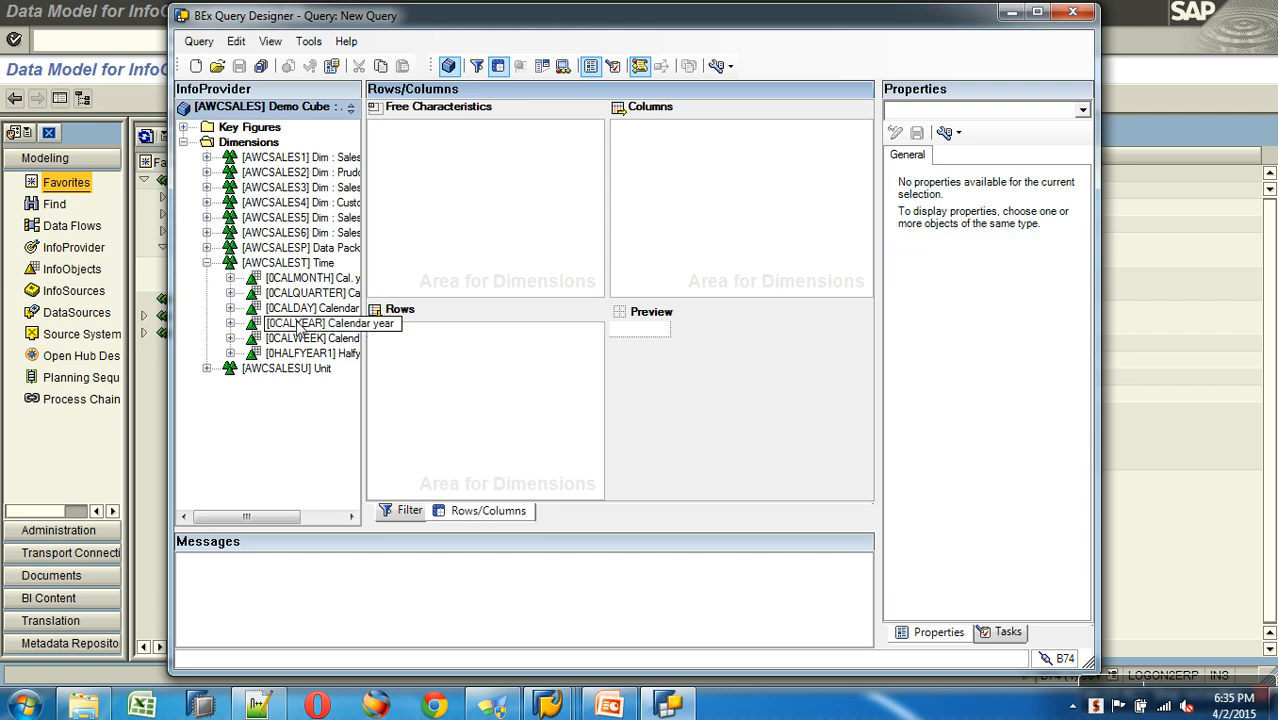
click(276, 250)
click(293, 309)
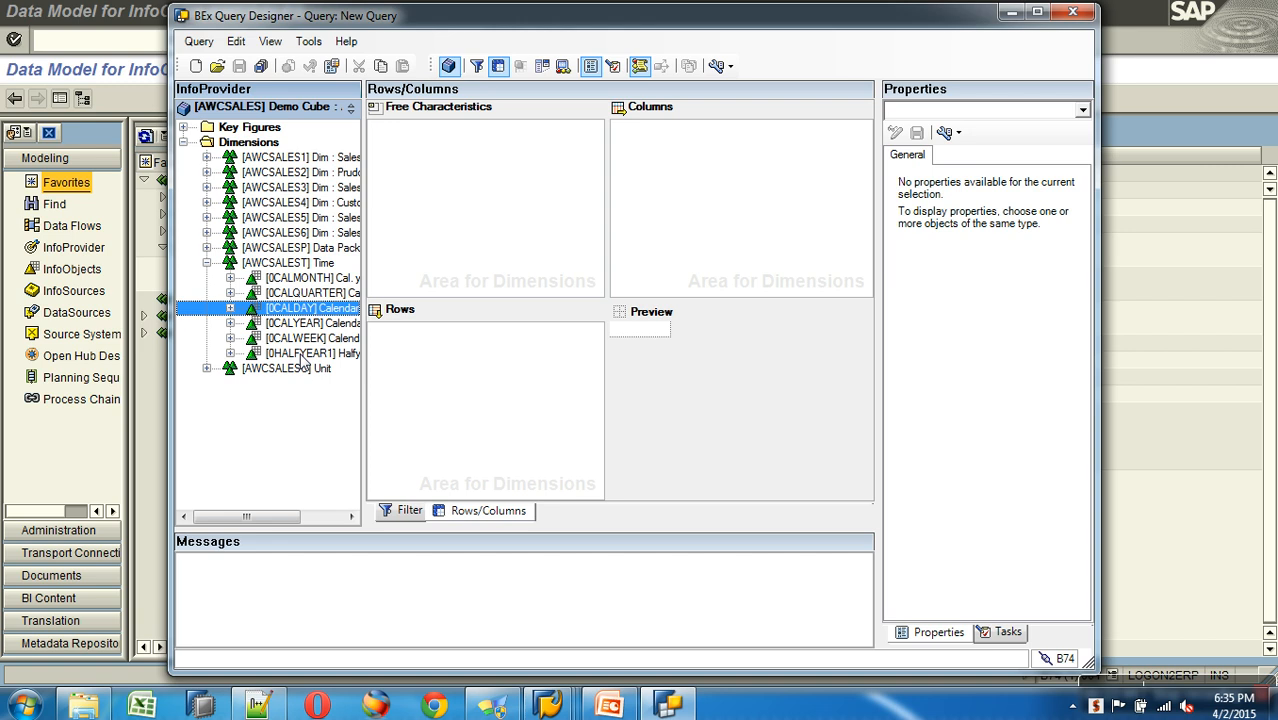
click(305, 355)
click(300, 323)
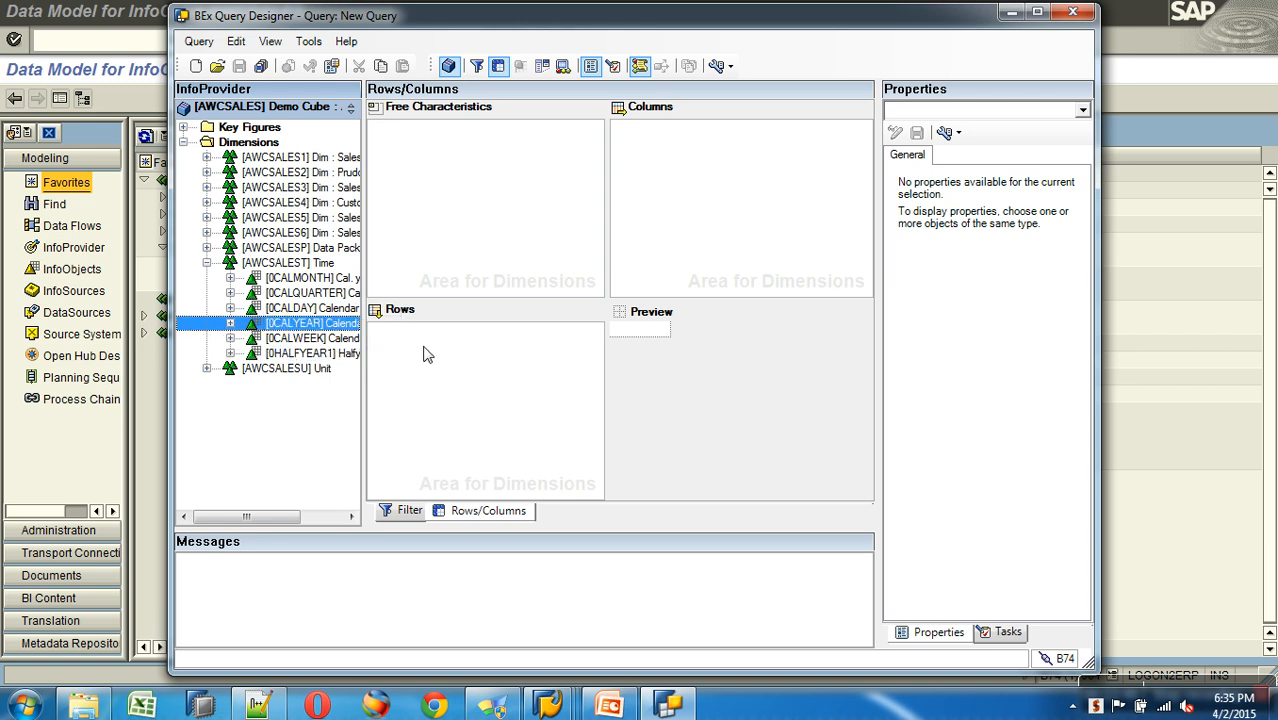
click(230, 324)
double_click(232, 158)
drag(293, 182, 448, 408)
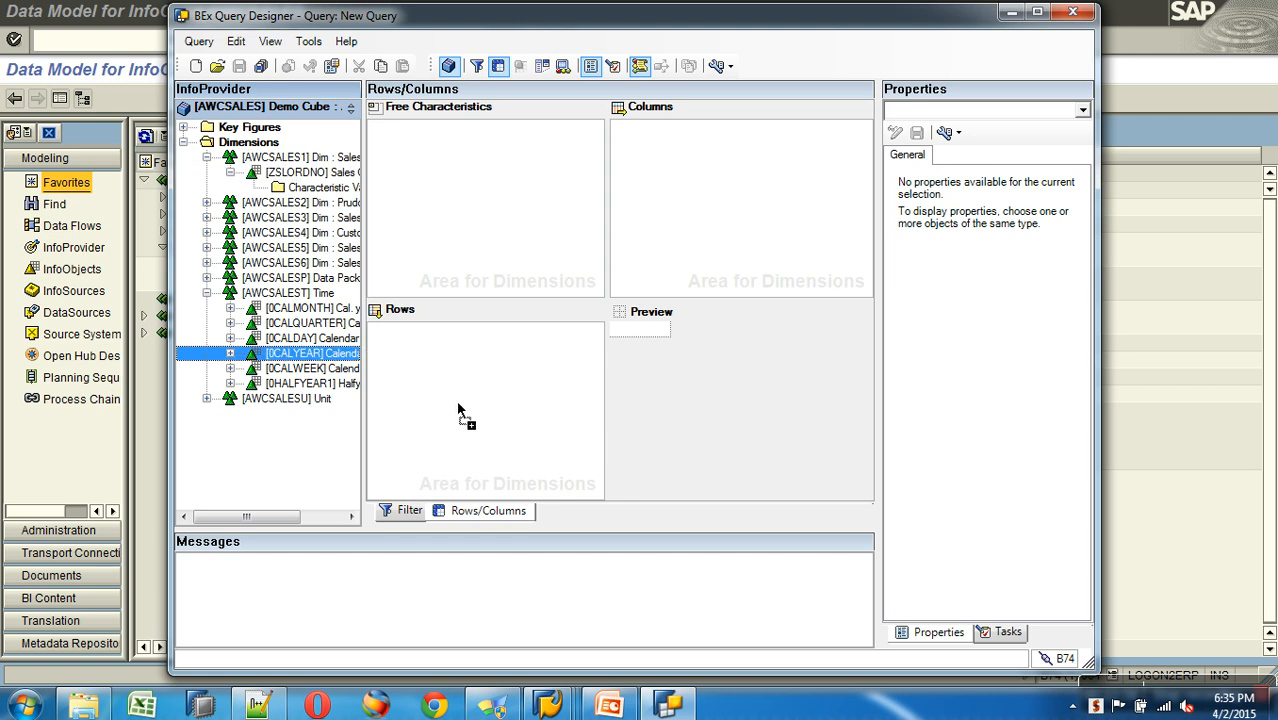
drag(458, 408, 462, 411)
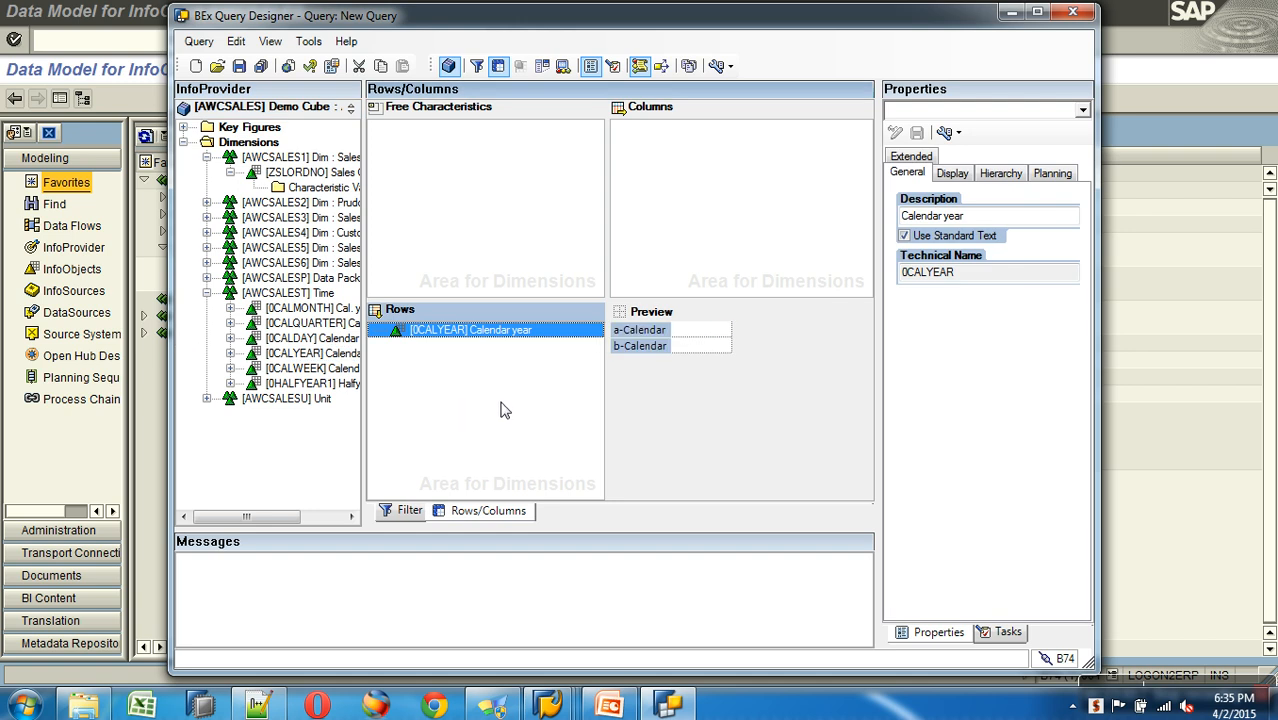
Move Calendar year back and forth between rows and columns to compare the preview layouts, ending in the rows.
click(633, 332)
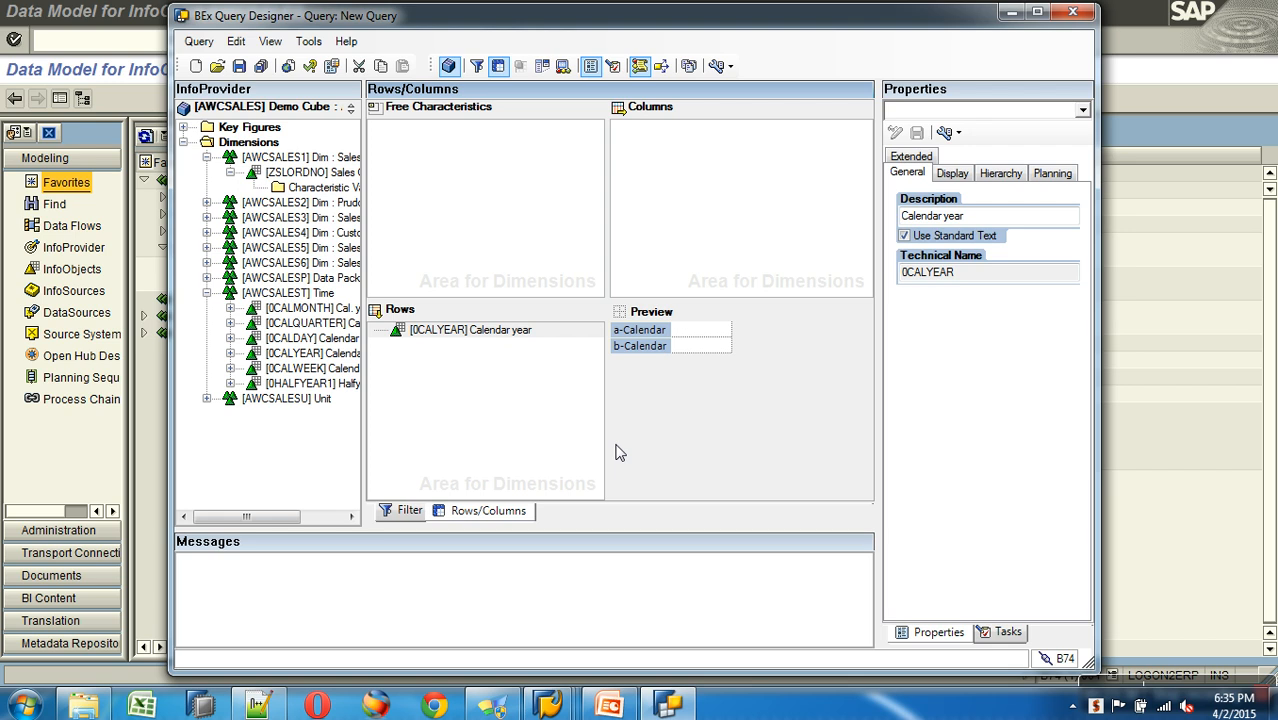
drag(500, 334, 708, 128)
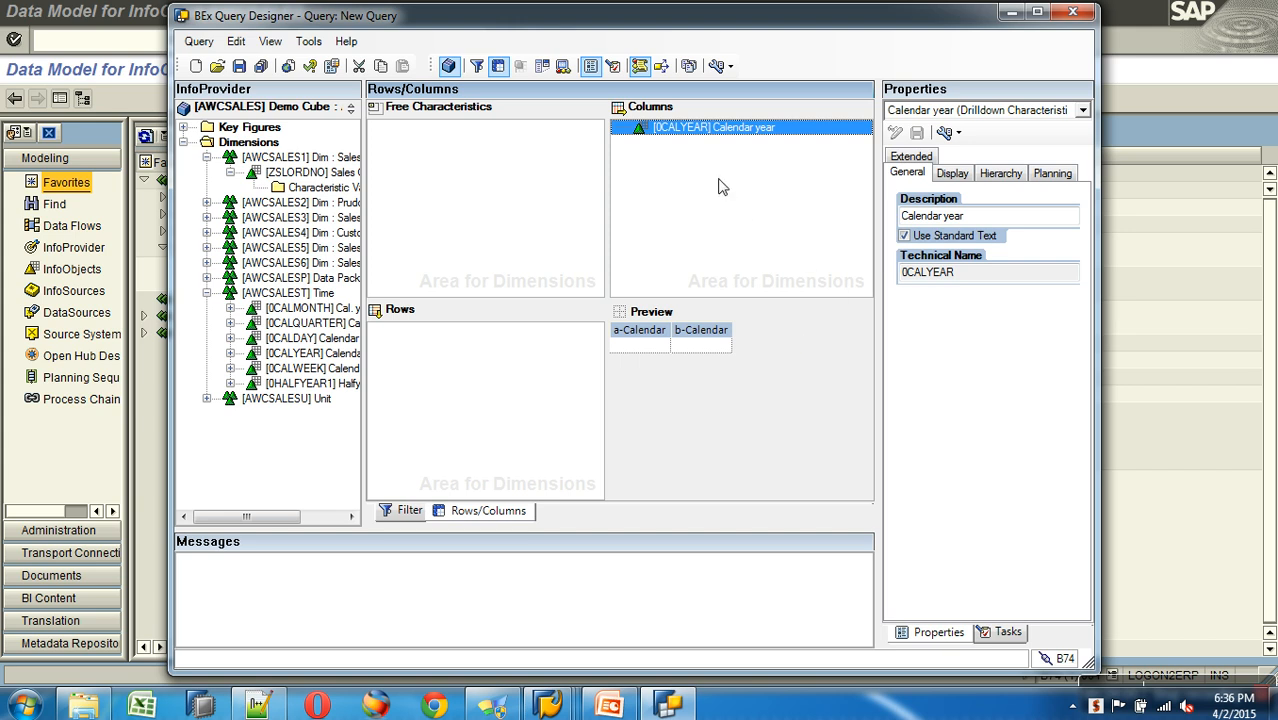
drag(714, 135, 548, 349)
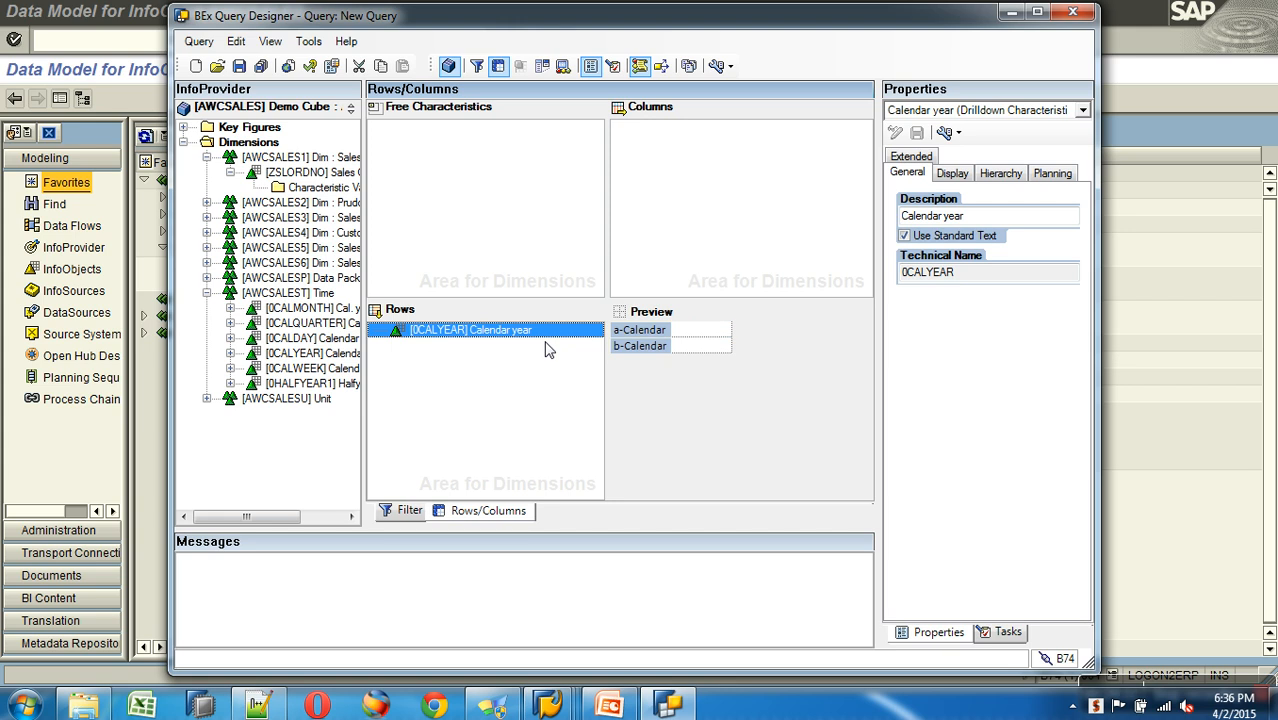
drag(506, 334, 730, 162)
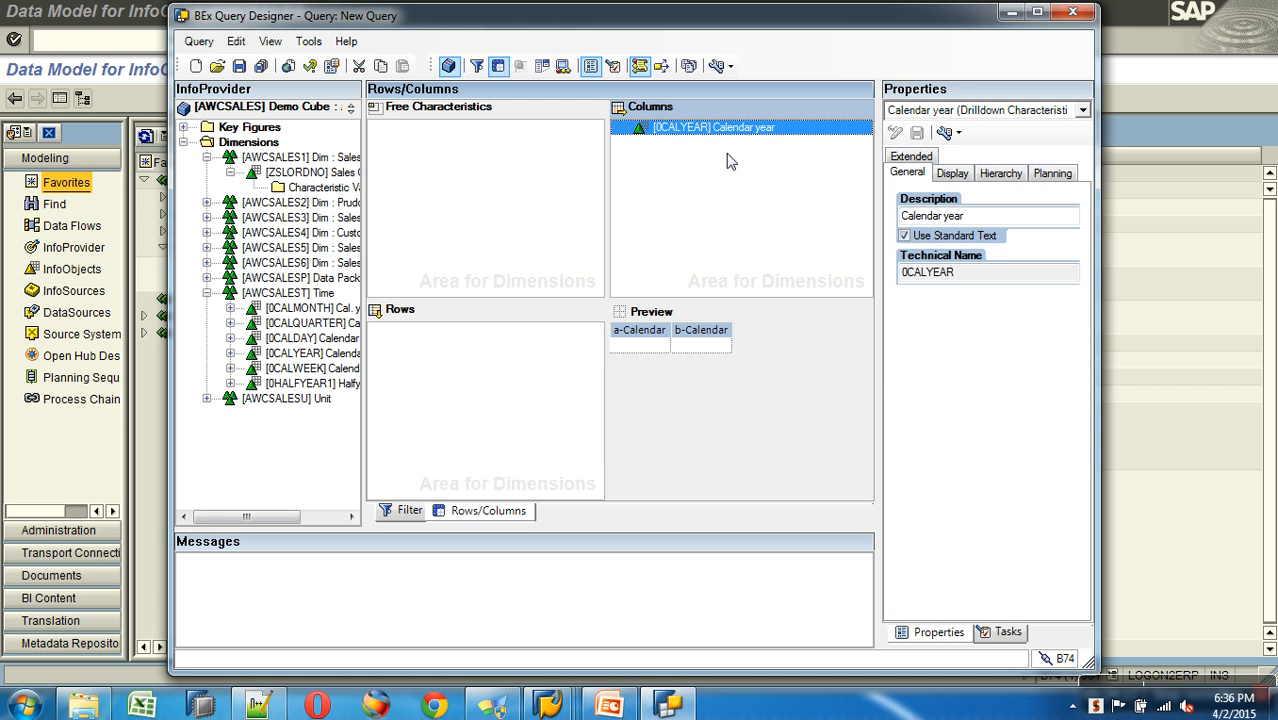
drag(645, 127, 512, 350)
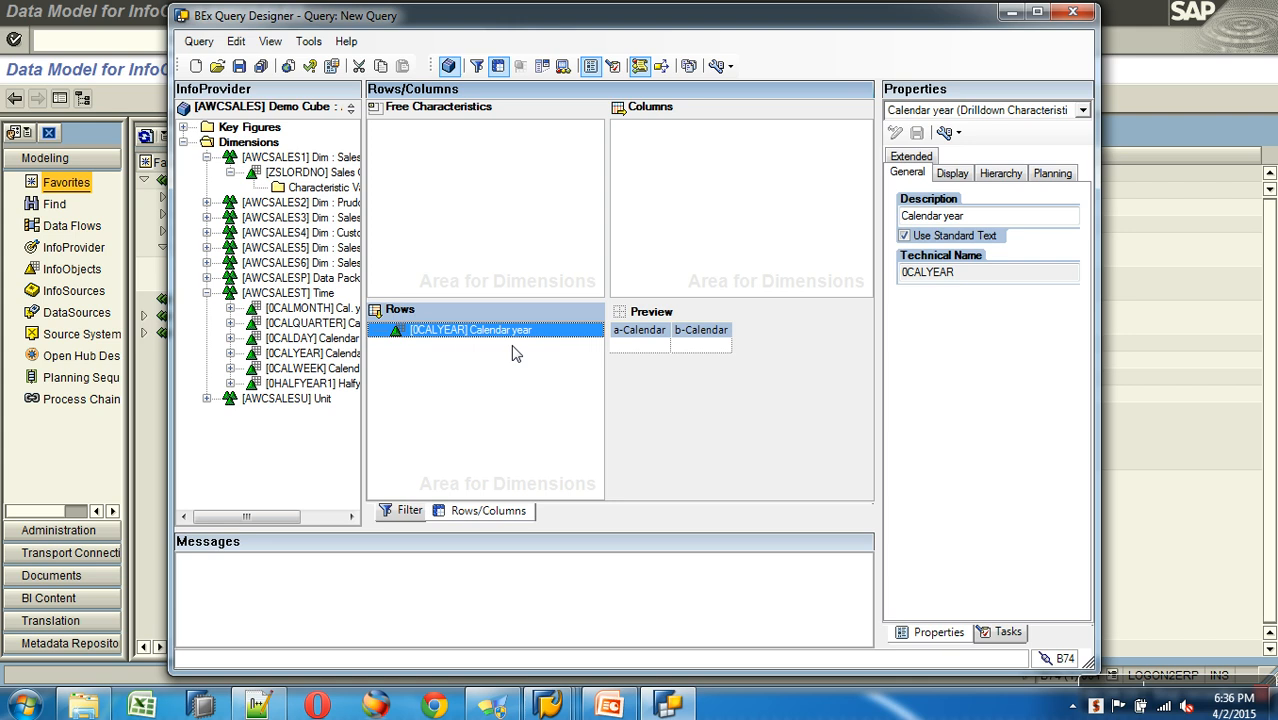
Copy the SalesAmount key figure (ZSLSAMT) from the Key Figures folder and paste it into the query's columns.
click(183, 127)
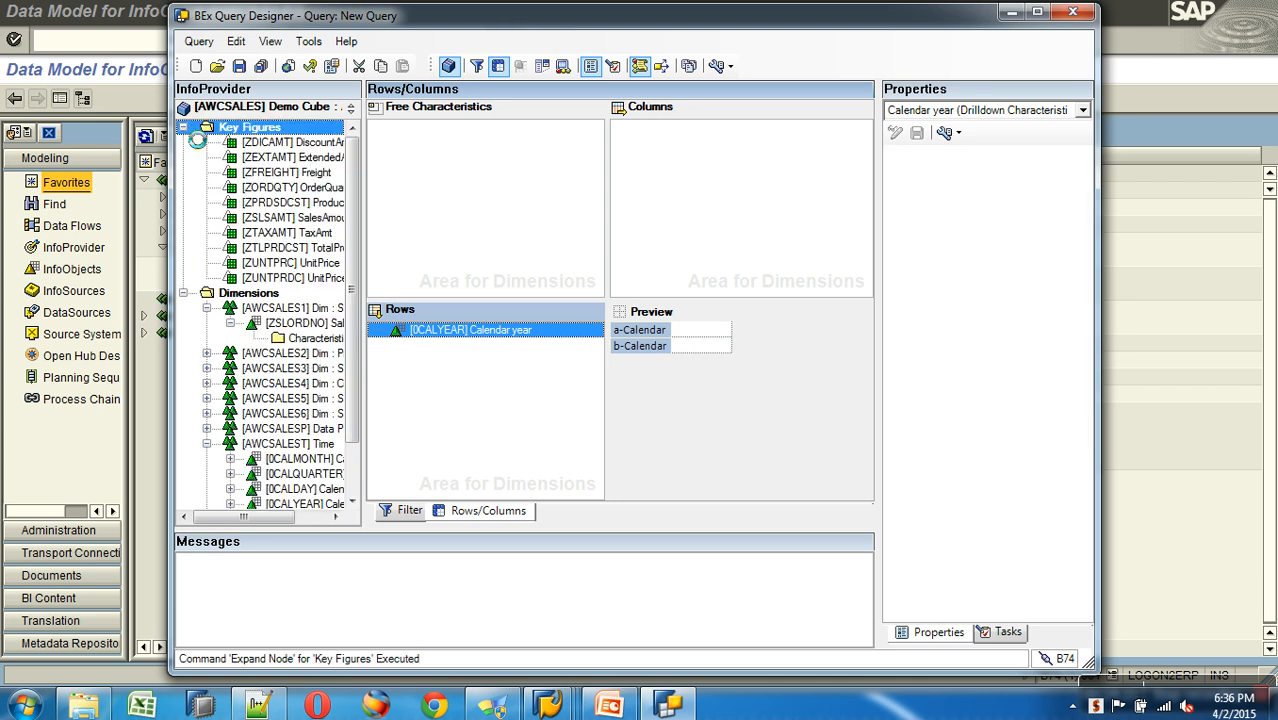
click(301, 226)
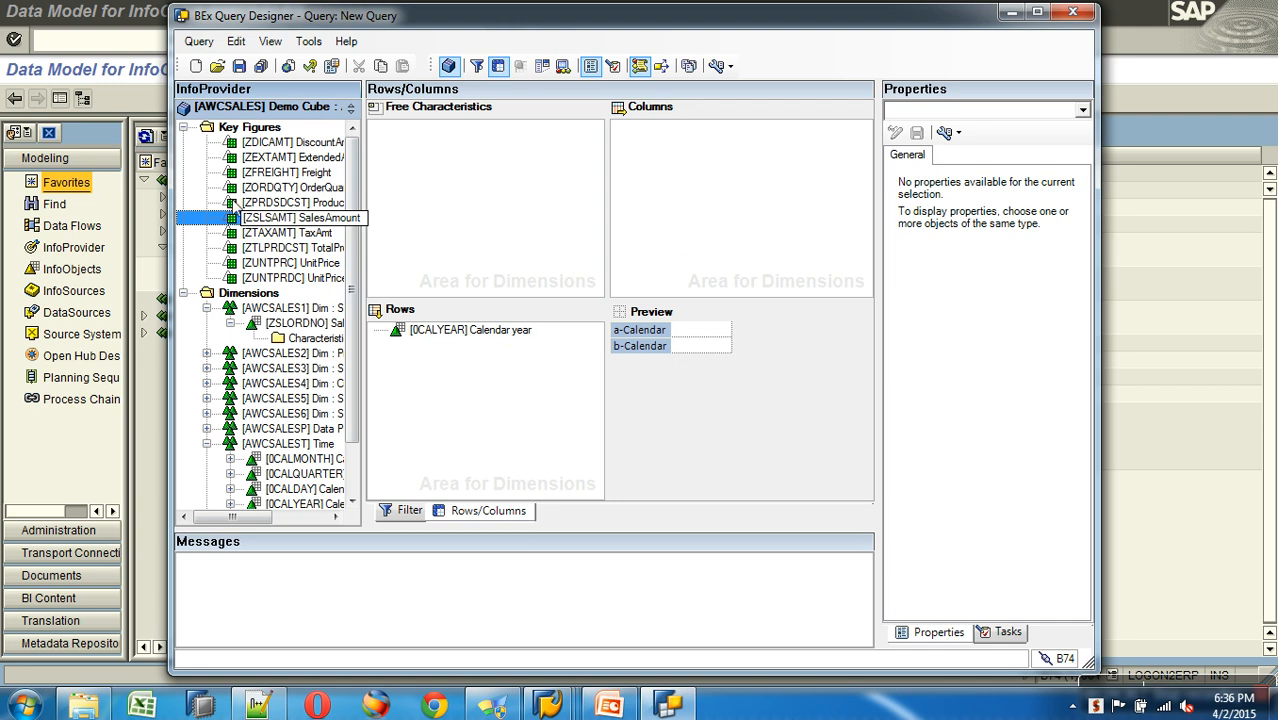
click(282, 277)
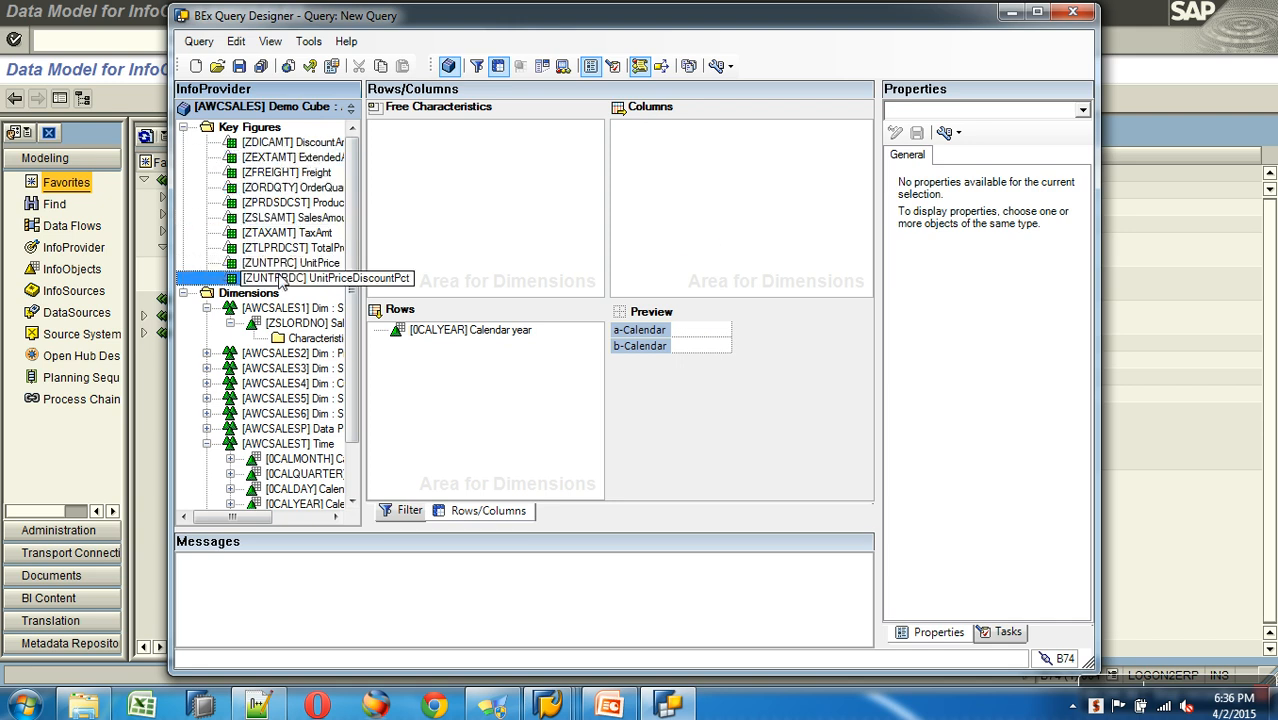
click(273, 325)
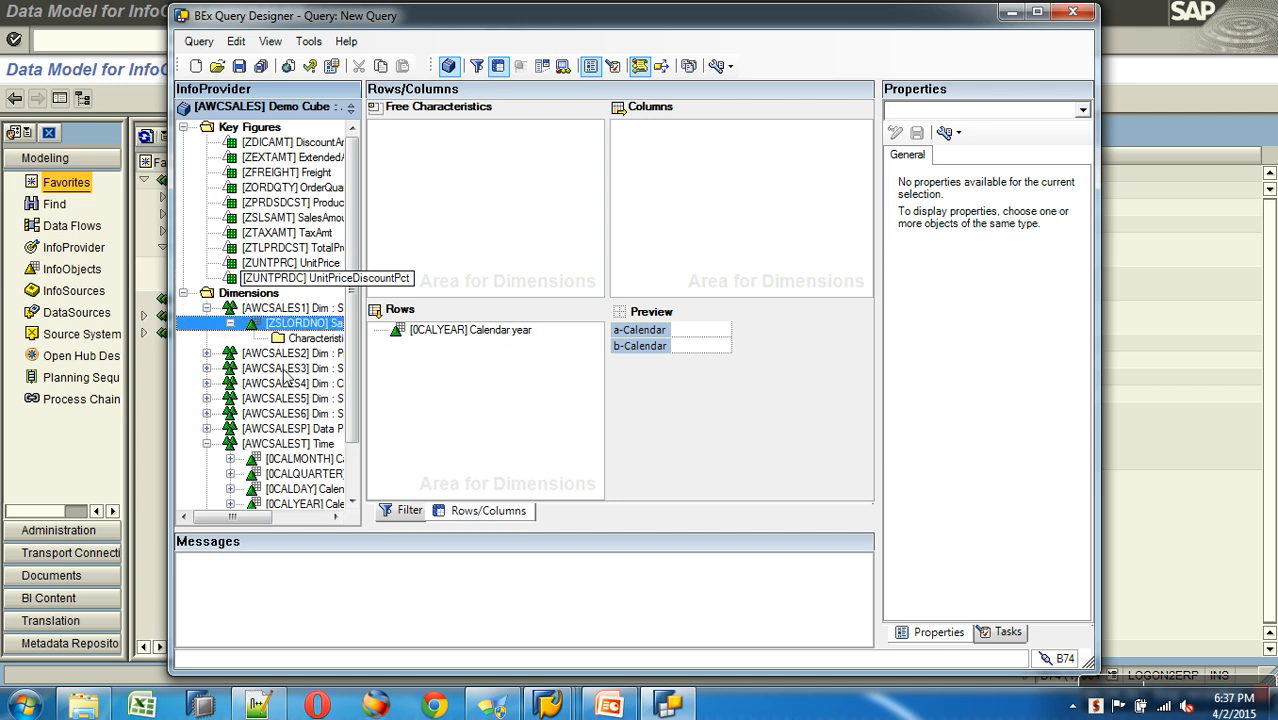
click(273, 432)
click(288, 218)
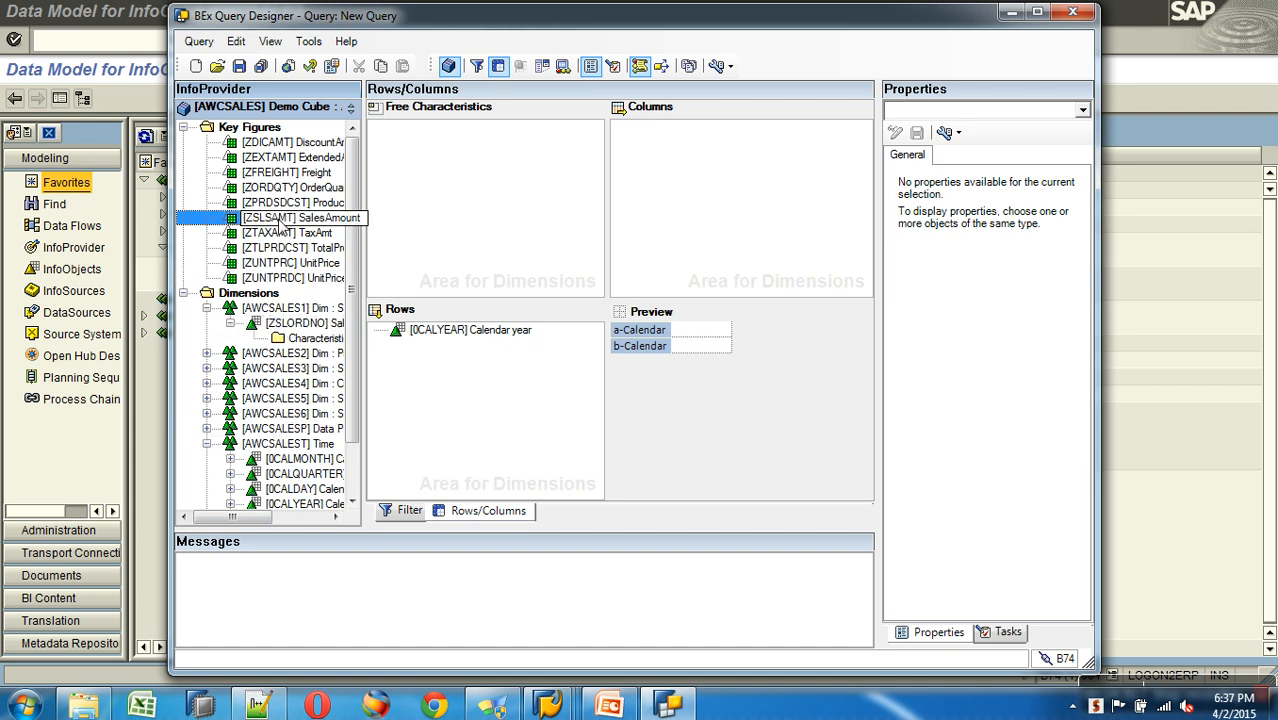
right_click(302, 222)
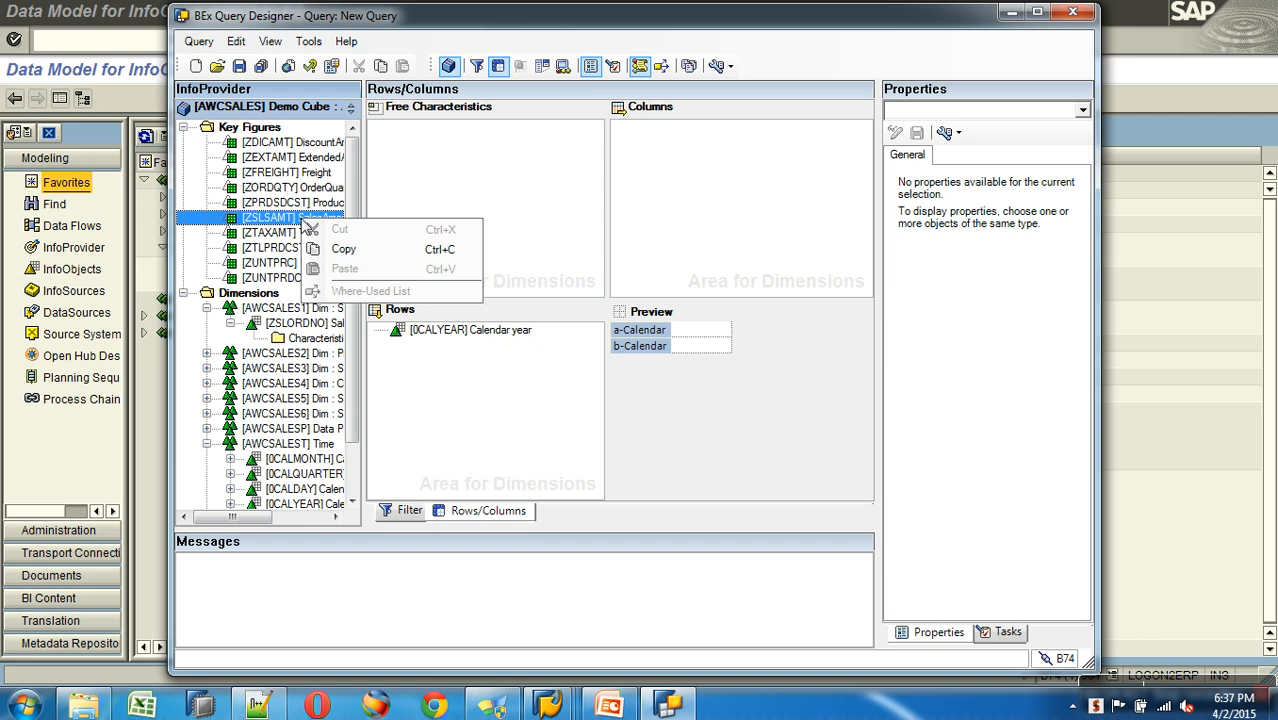
click(340, 247)
right_click(662, 152)
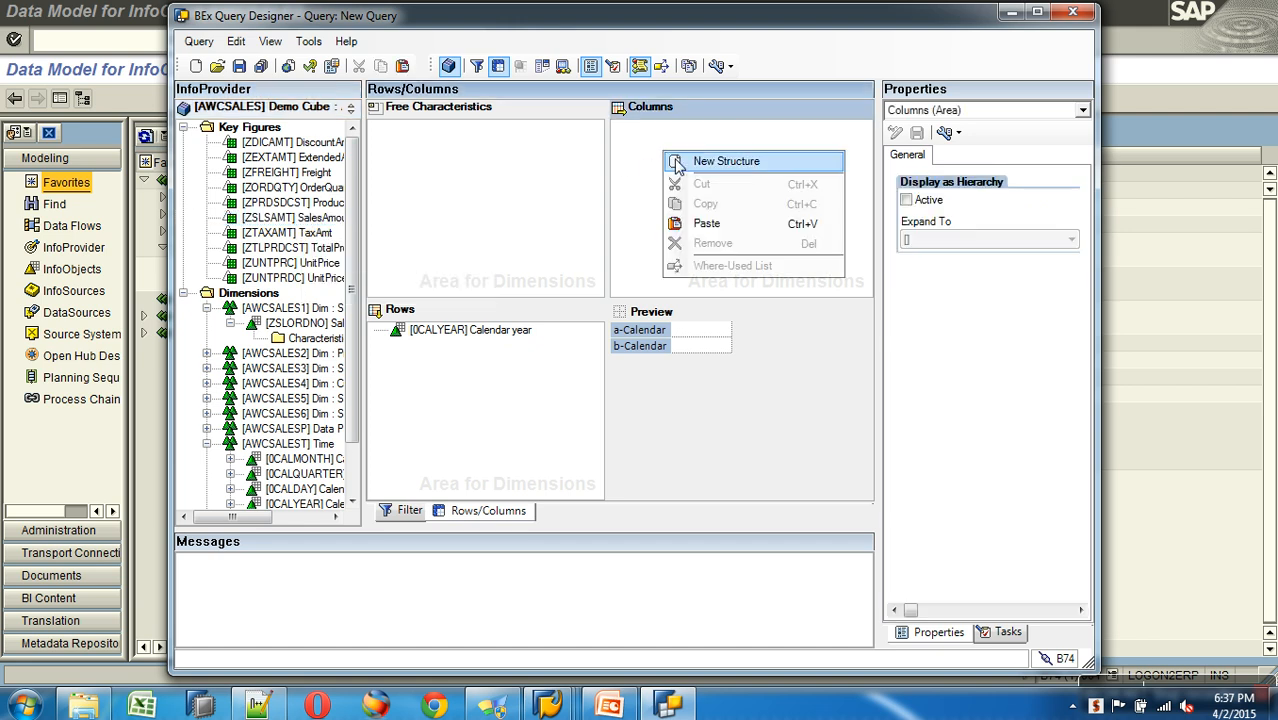
click(716, 226)
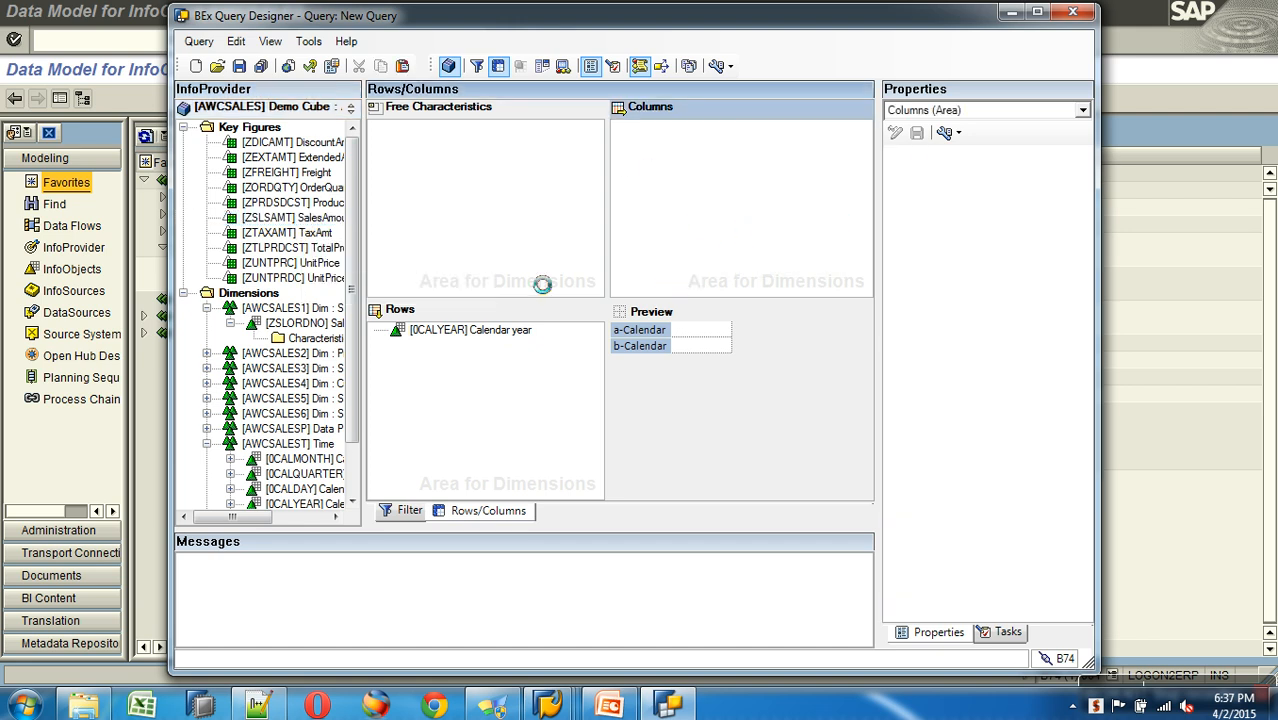
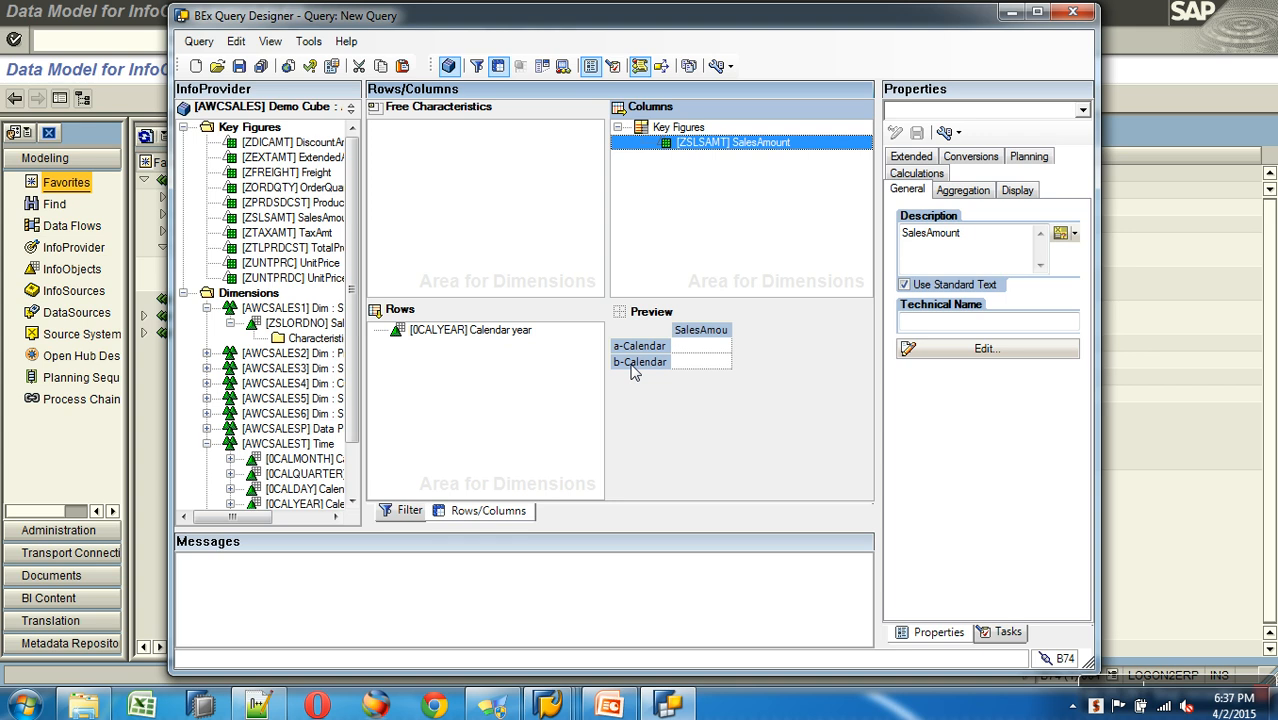
Remove Calendar year from the rows and add it back by copying 0CALYEAR from the Time dimension and pasting it there.
drag(470, 330, 300, 366)
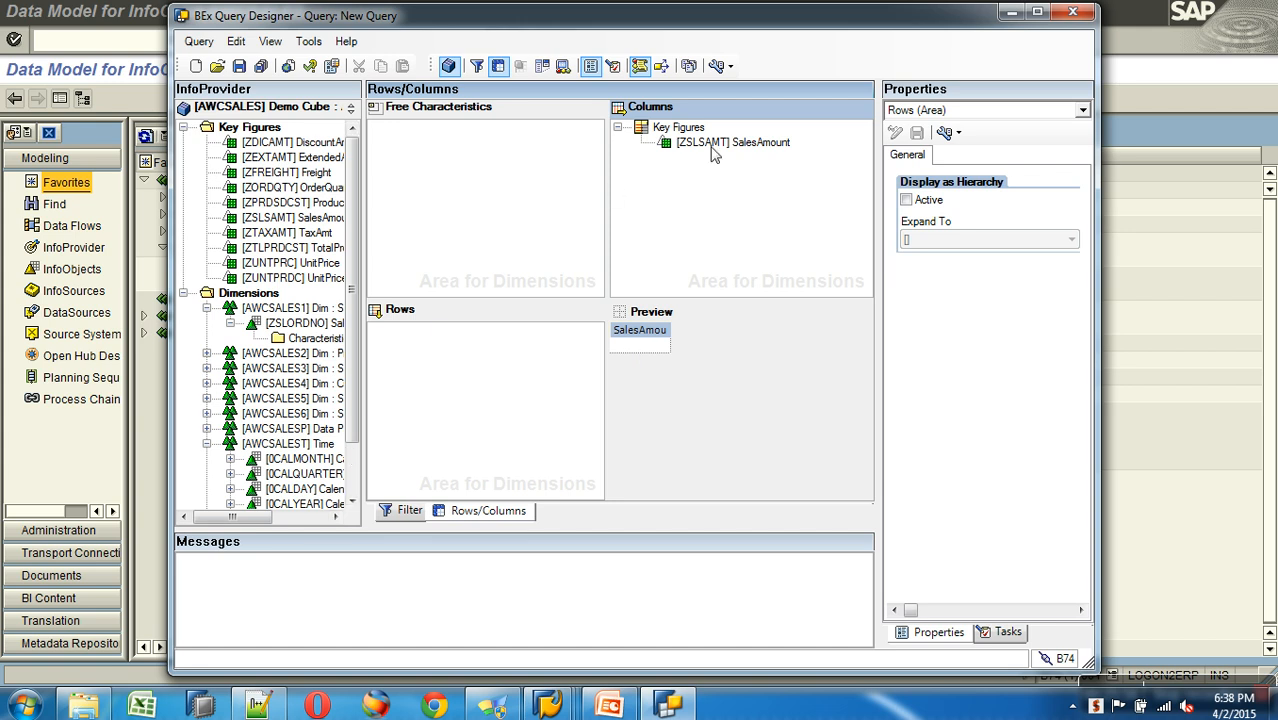
click(355, 478)
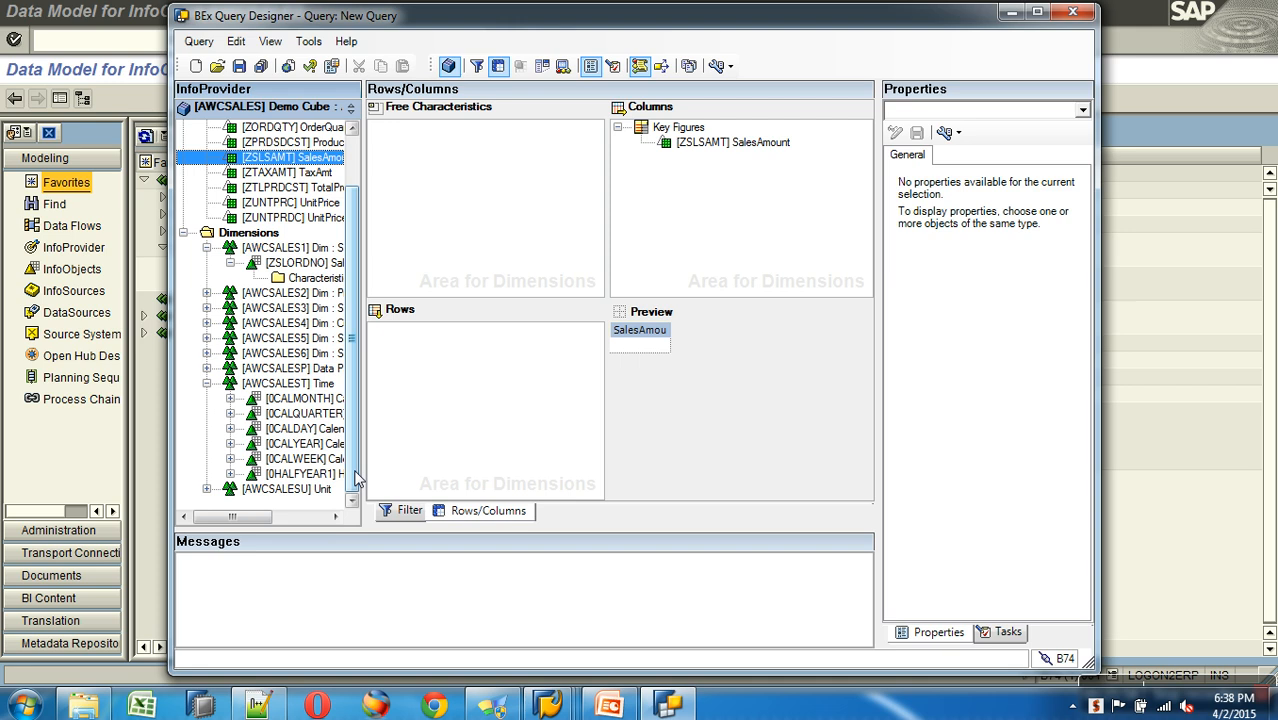
click(310, 445)
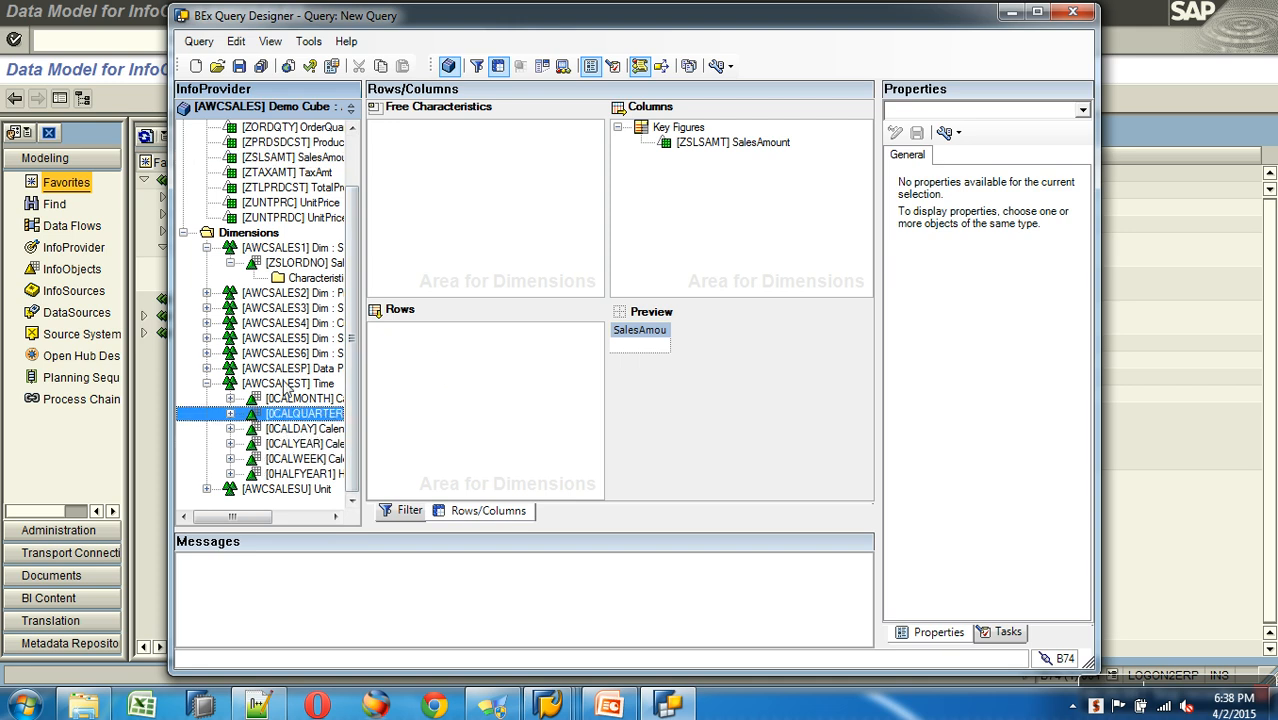
mouse_move(295, 265)
mouse_down()
mouse_move(402, 361)
mouse_move(289, 288)
mouse_up()
click(304, 446)
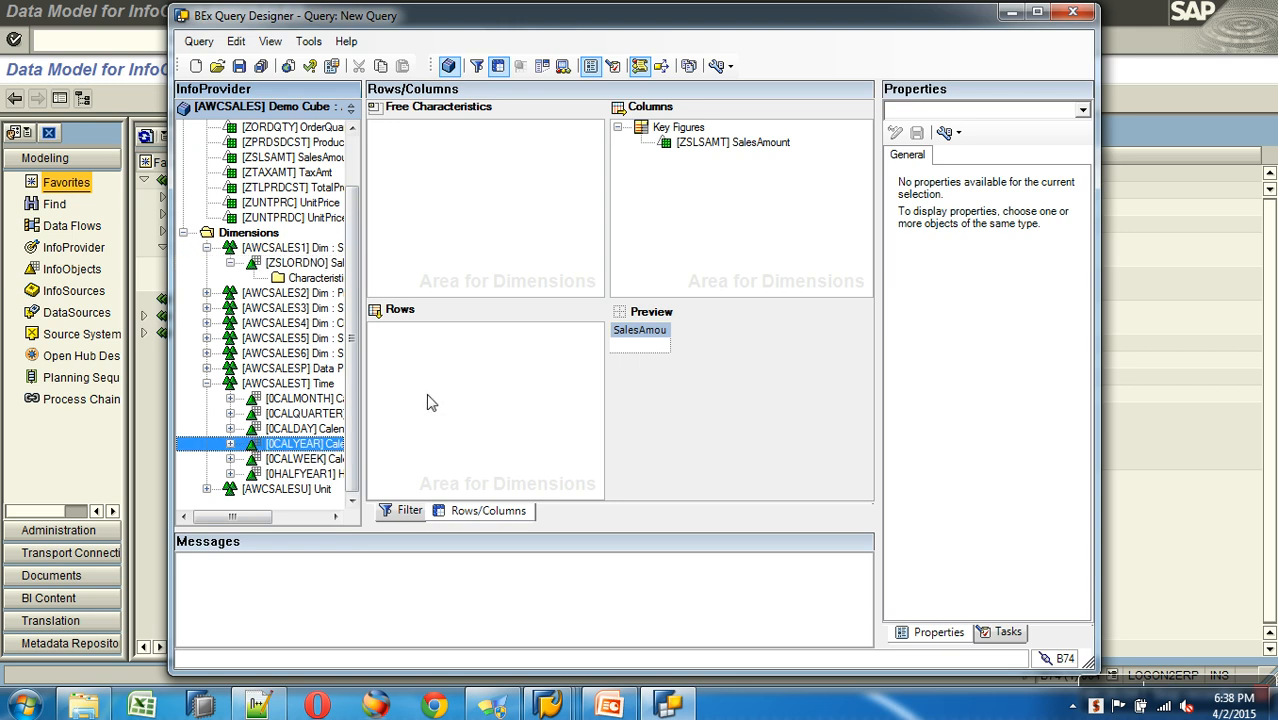
right_click(308, 448)
click(349, 473)
click(416, 372)
right_click(414, 368)
click(476, 445)
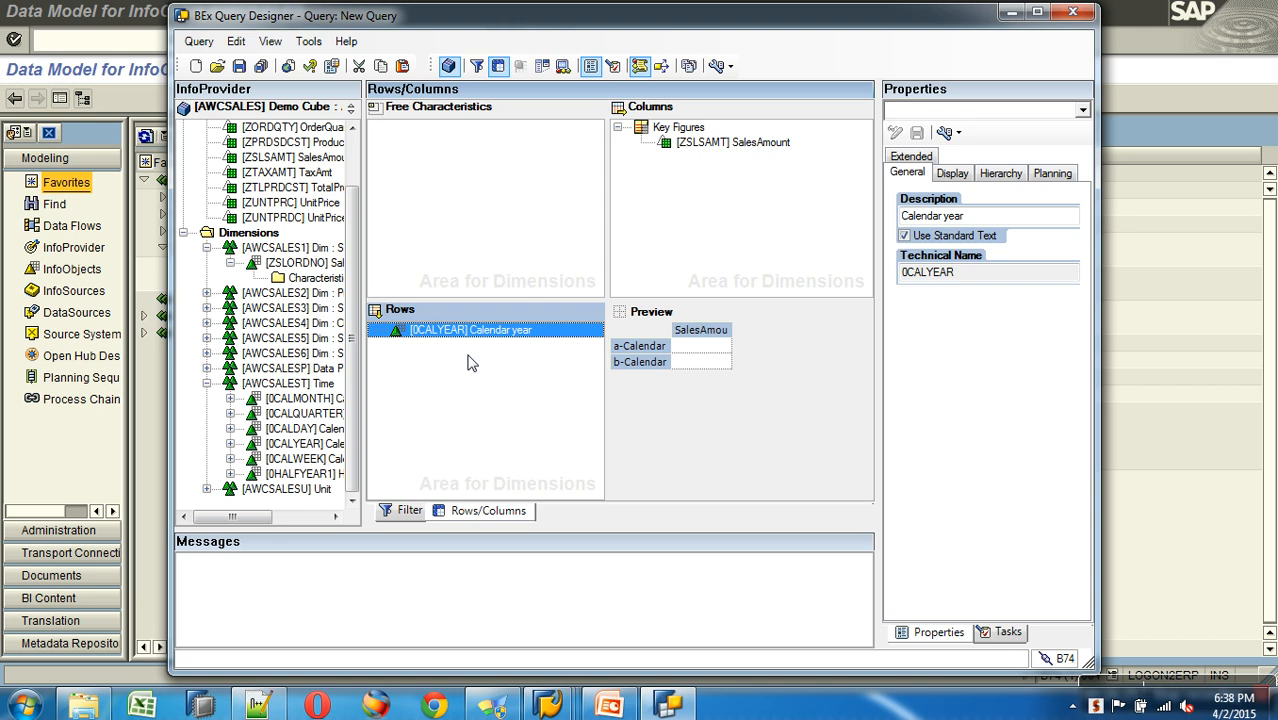
Compare the properties of Calendar year and SalesAmount, including SalesAmount's aggregation settings, and switch to the SAP window with the AWCSALES data model.
click(713, 147)
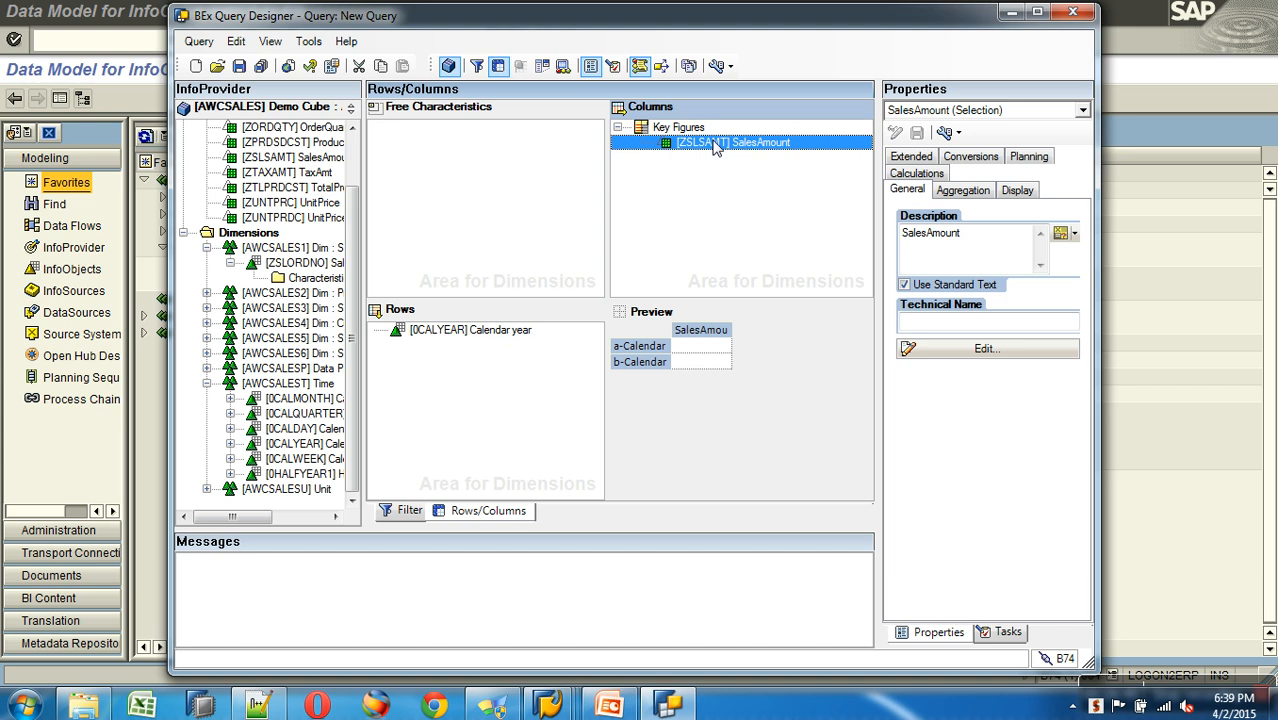
click(489, 336)
click(707, 146)
click(472, 334)
click(733, 143)
click(964, 194)
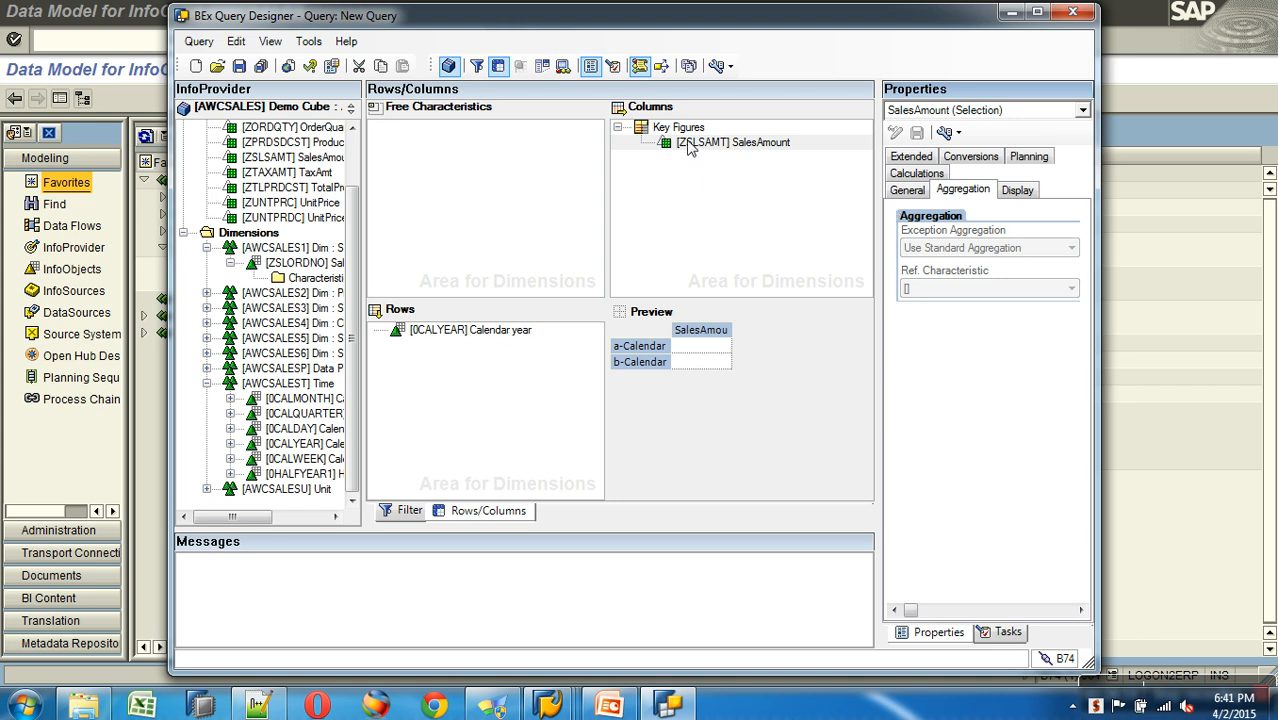
click(1152, 310)
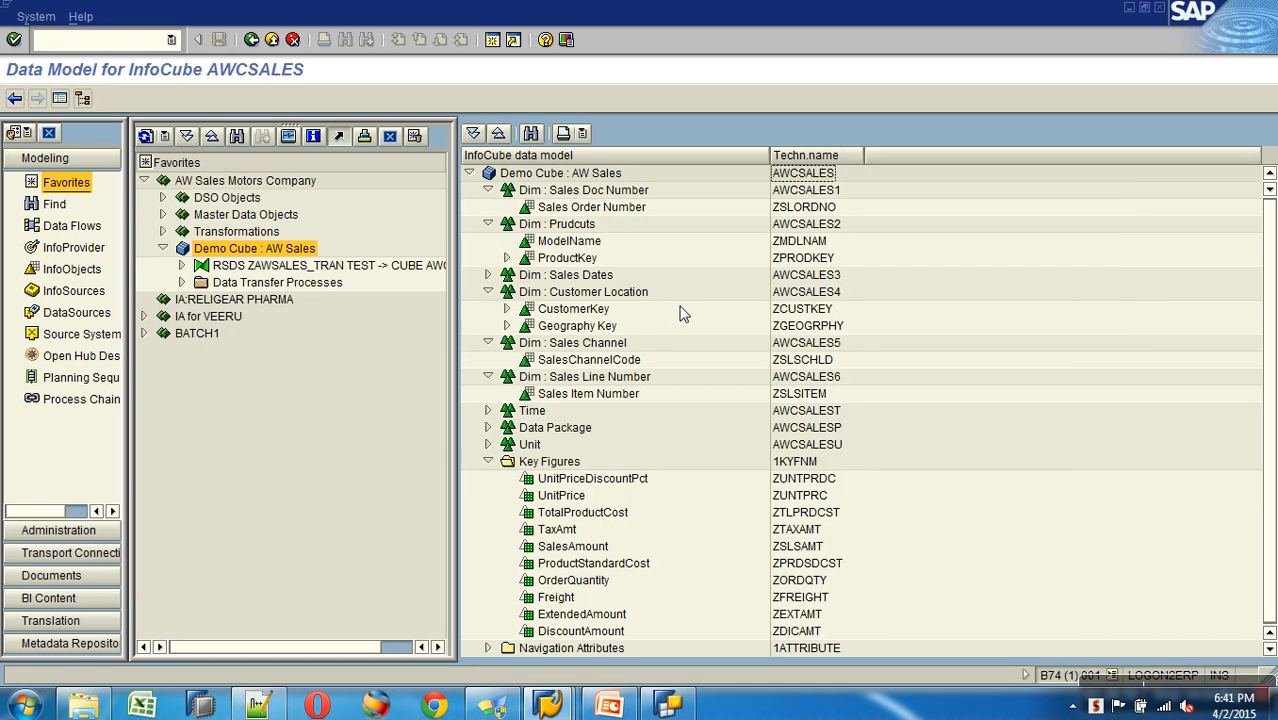
Search the InfoObjects tree of the Data Warehousing Workbench for the key figure ZSLSAMT.
click(68, 278)
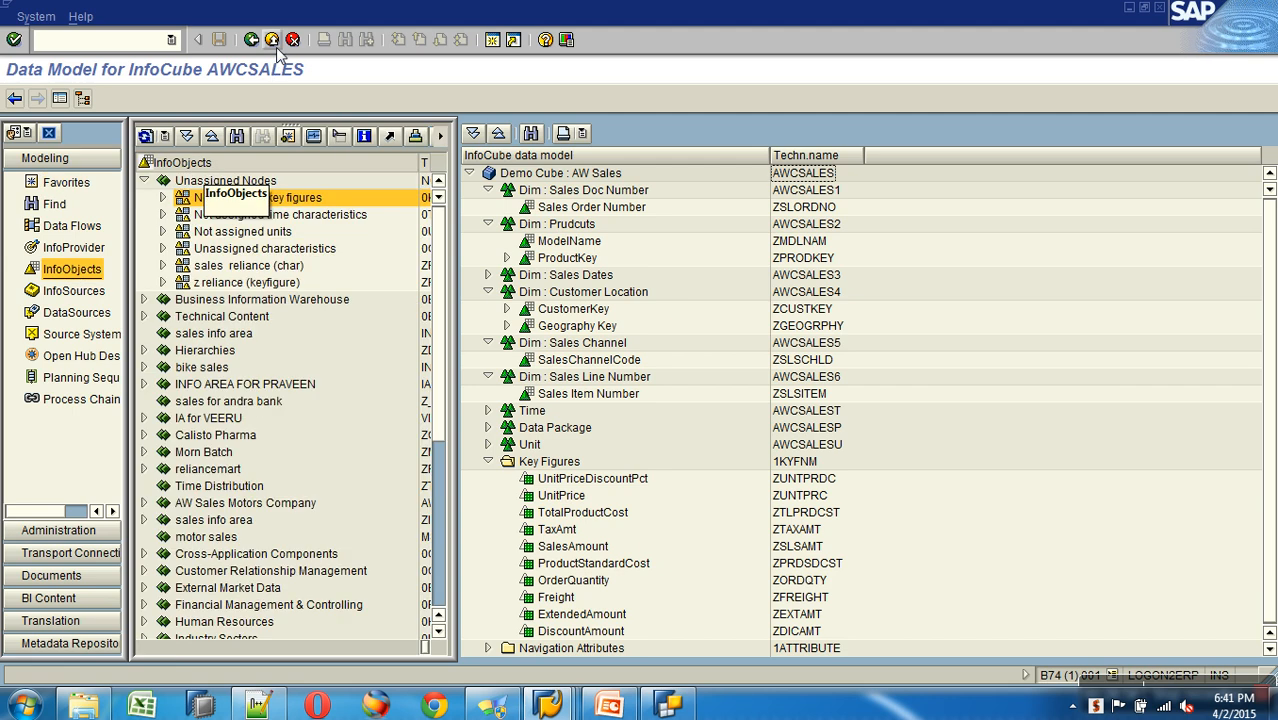
click(272, 42)
click(236, 139)
text(z)
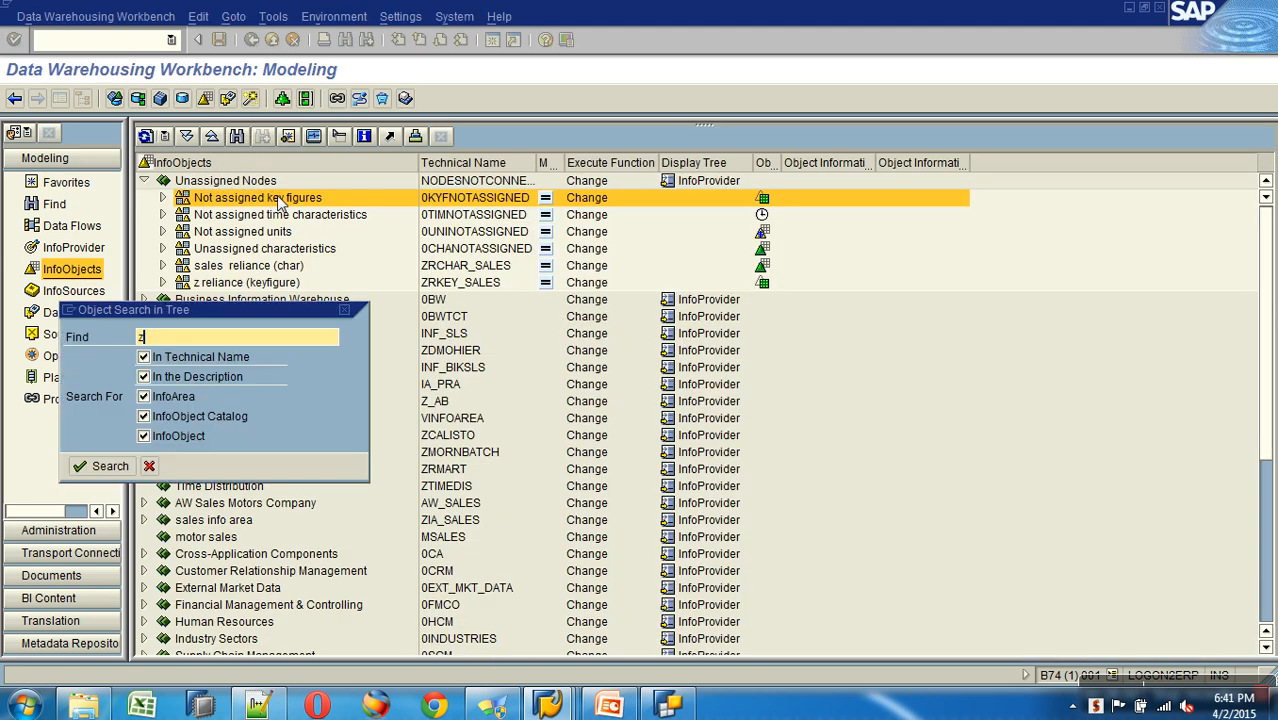
text(slsamt)
key(Return)
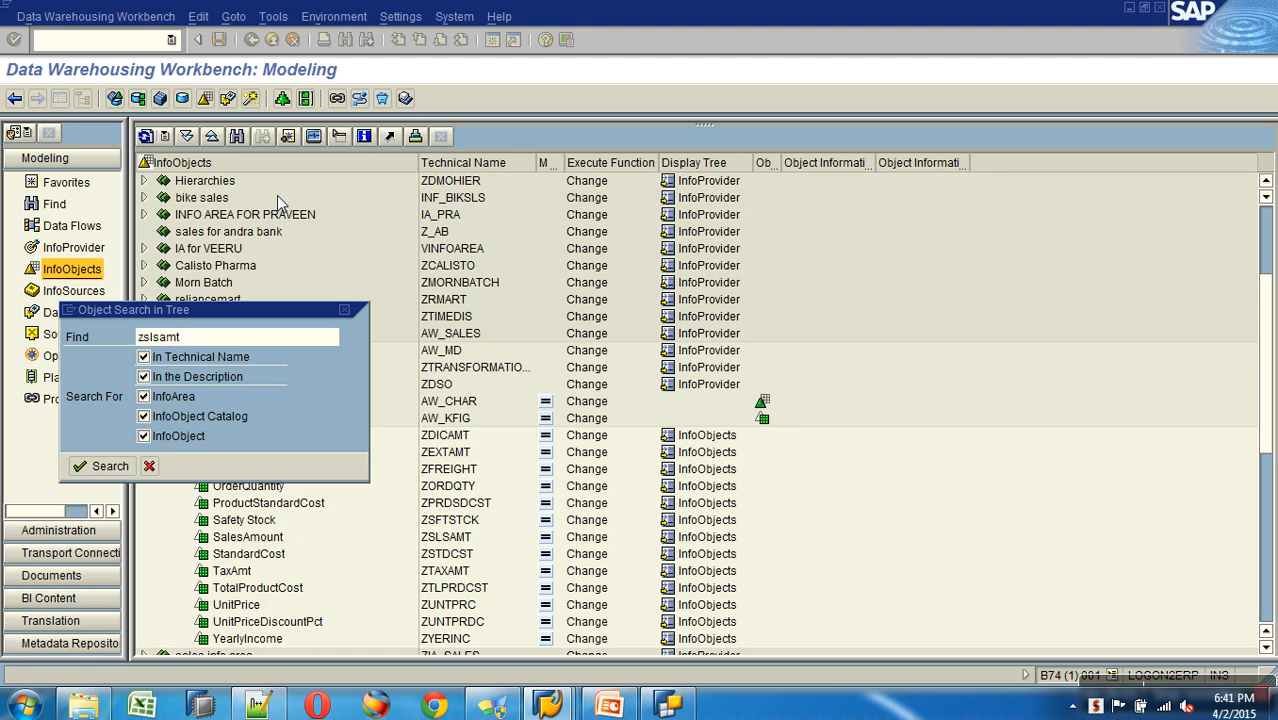
Examine the aggregation settings in the SalesAmount key figure's definition and return to BEx Query Designer.
double_click(250, 540)
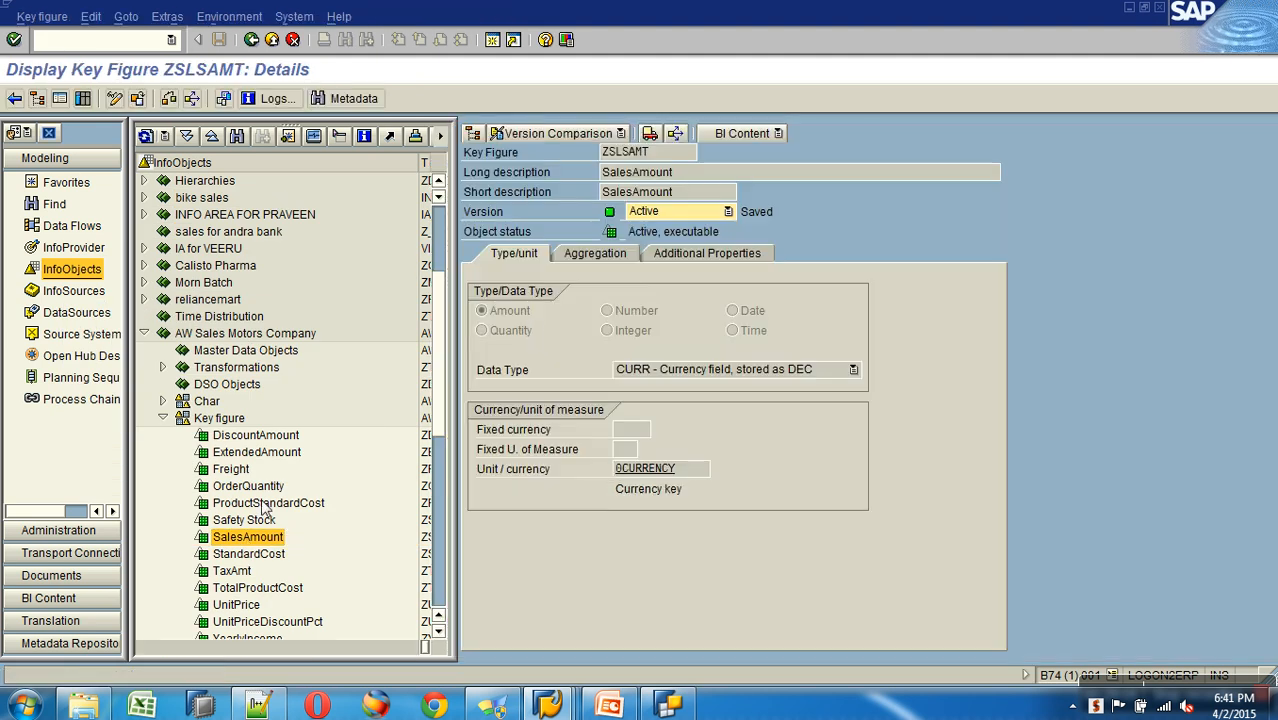
click(596, 256)
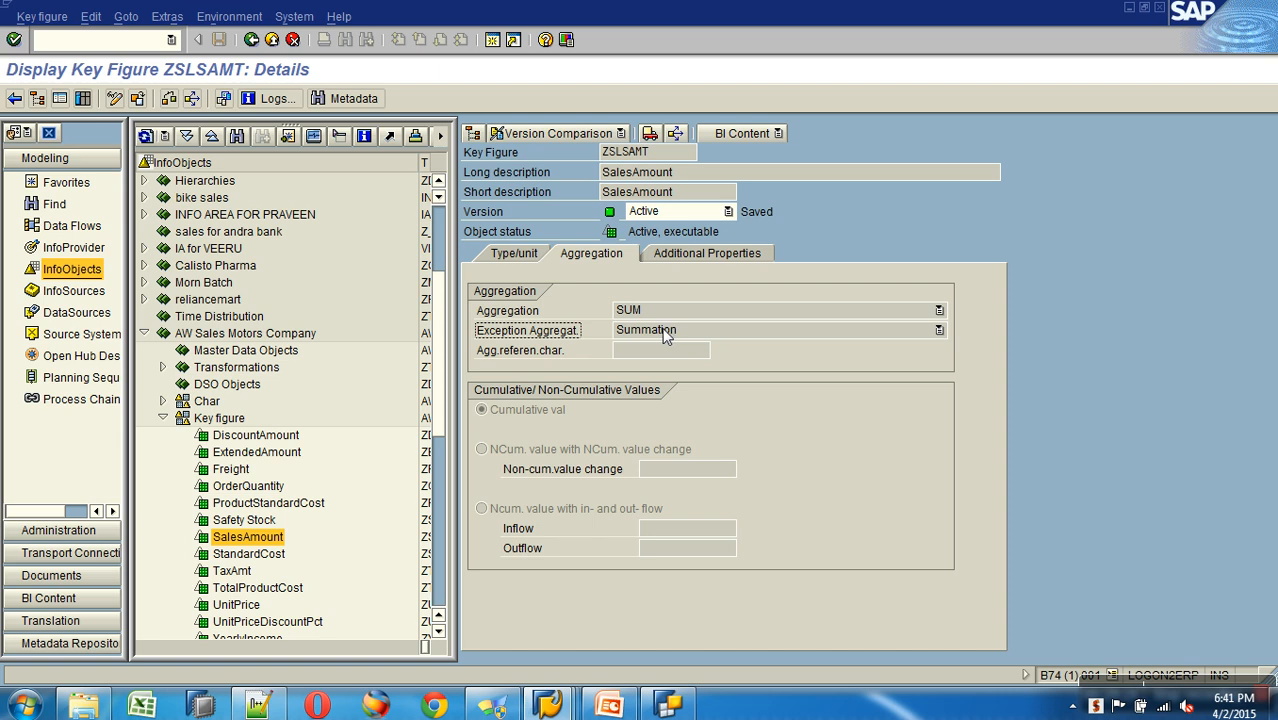
key(alt+Tab)
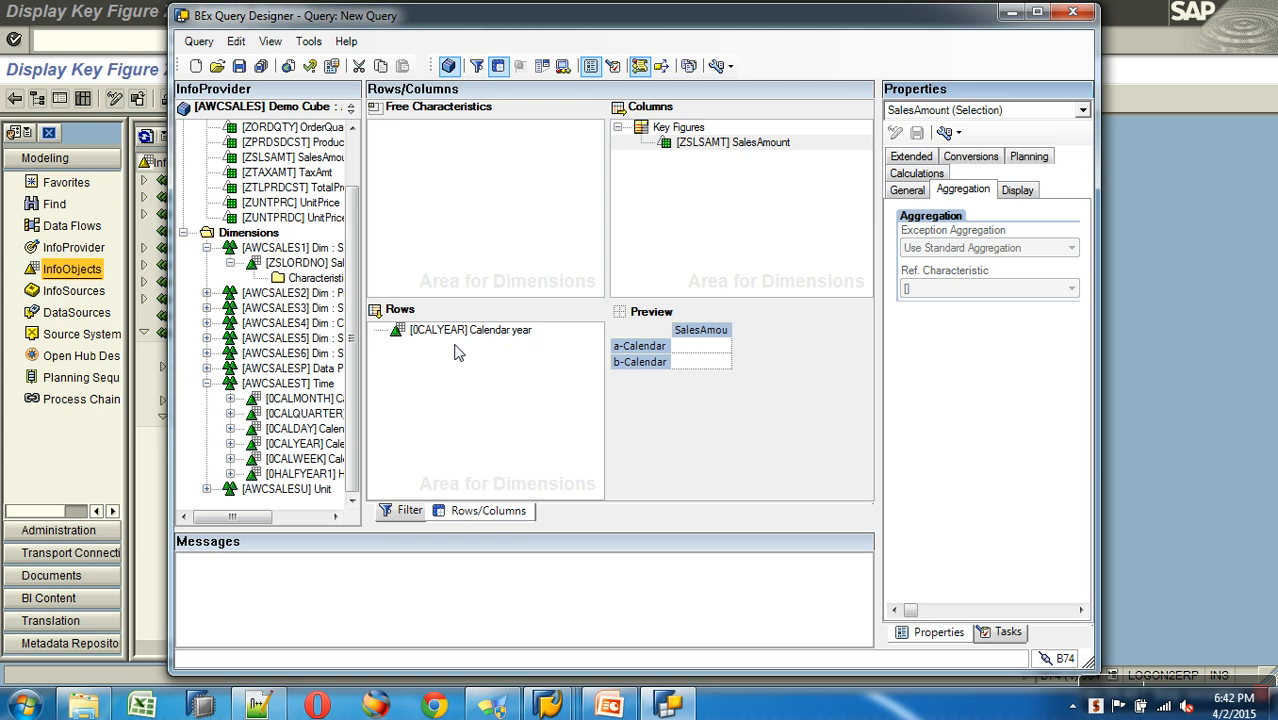
Start saving the query, compare the Favorites and Roles locations, keep Favorites, and enter the description Yearly Sales.
click(242, 67)
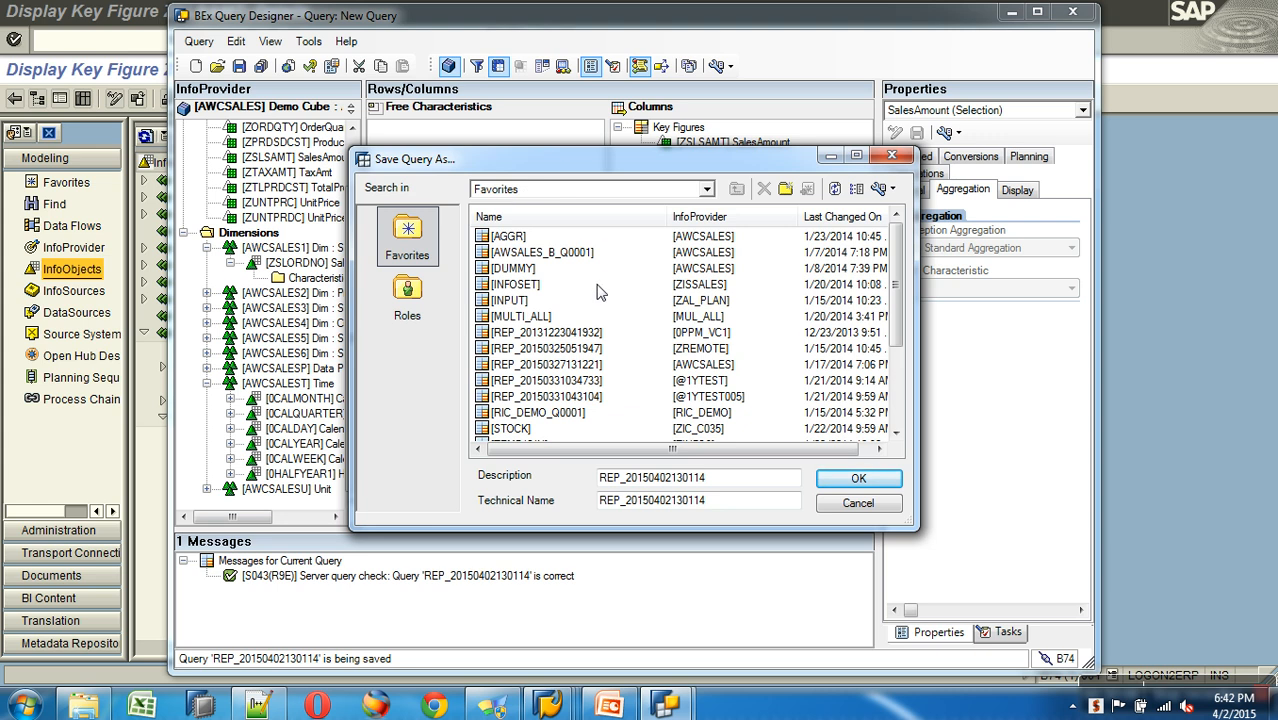
click(404, 310)
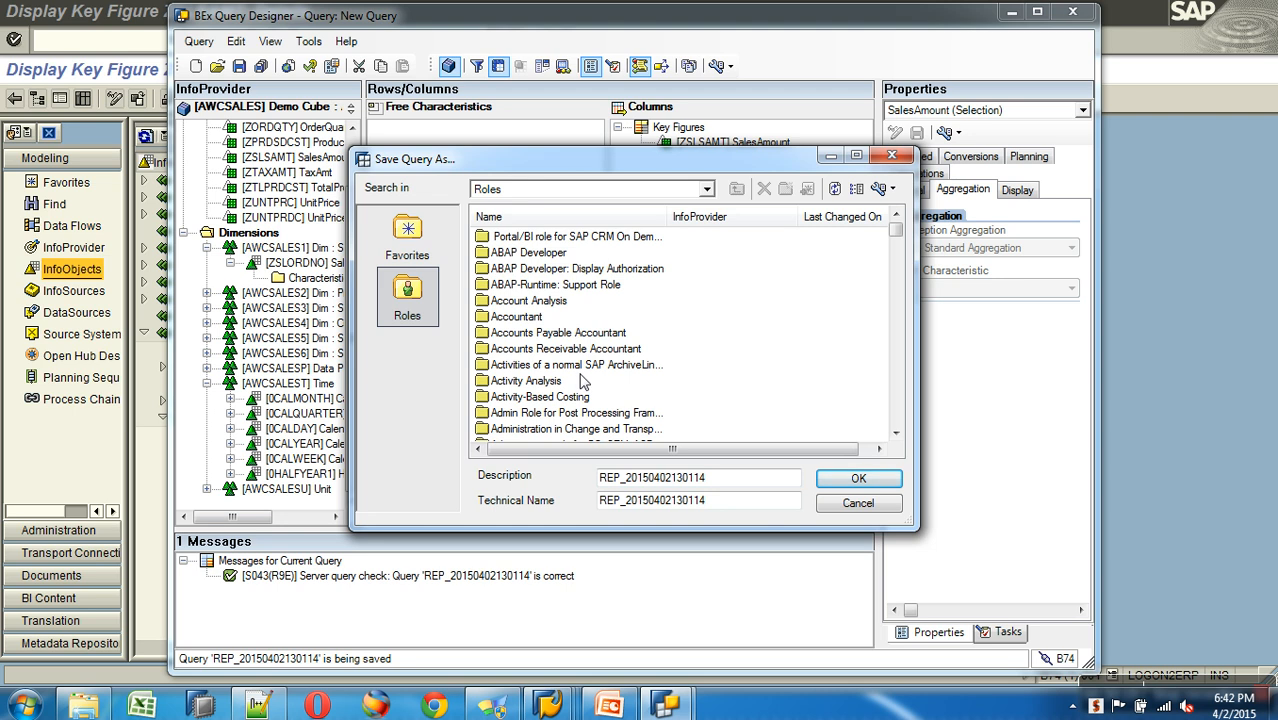
click(412, 242)
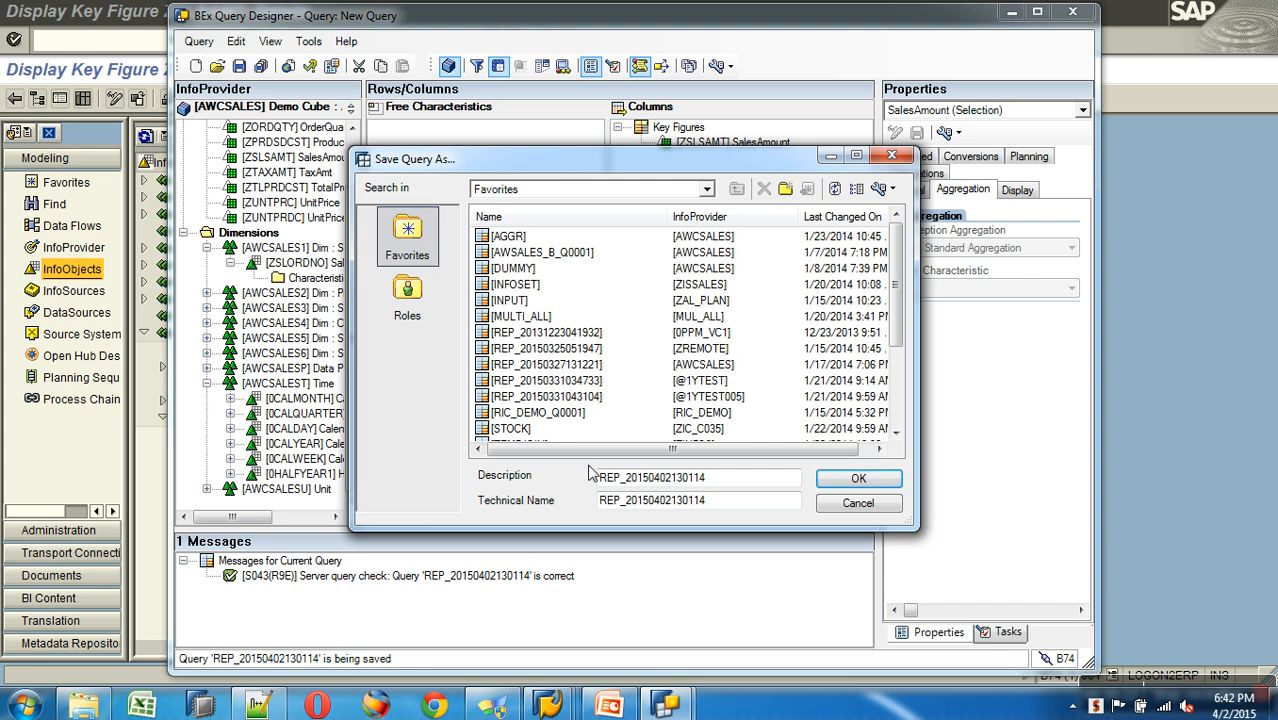
drag(752, 484, 540, 483)
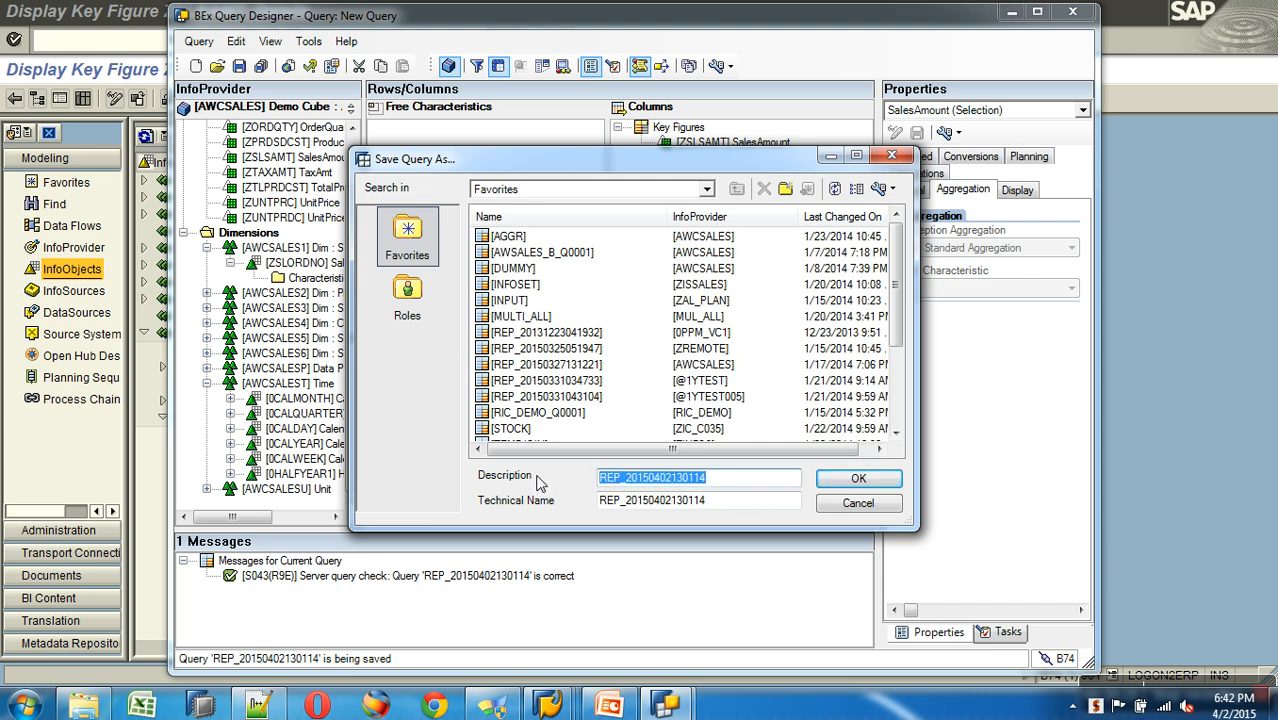
text(Yearl)
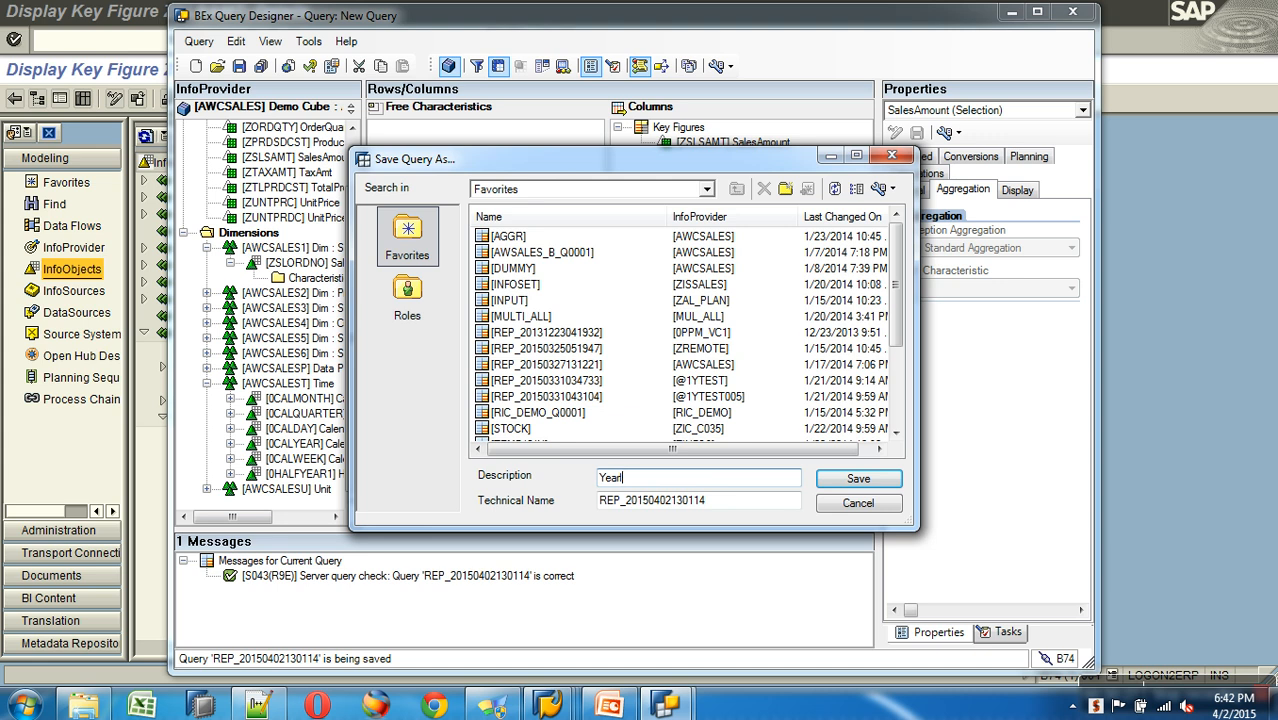
text(y Sales)
Try to save the query under the technical name AWSALES_B_Q0001.
drag(712, 501, 568, 505)
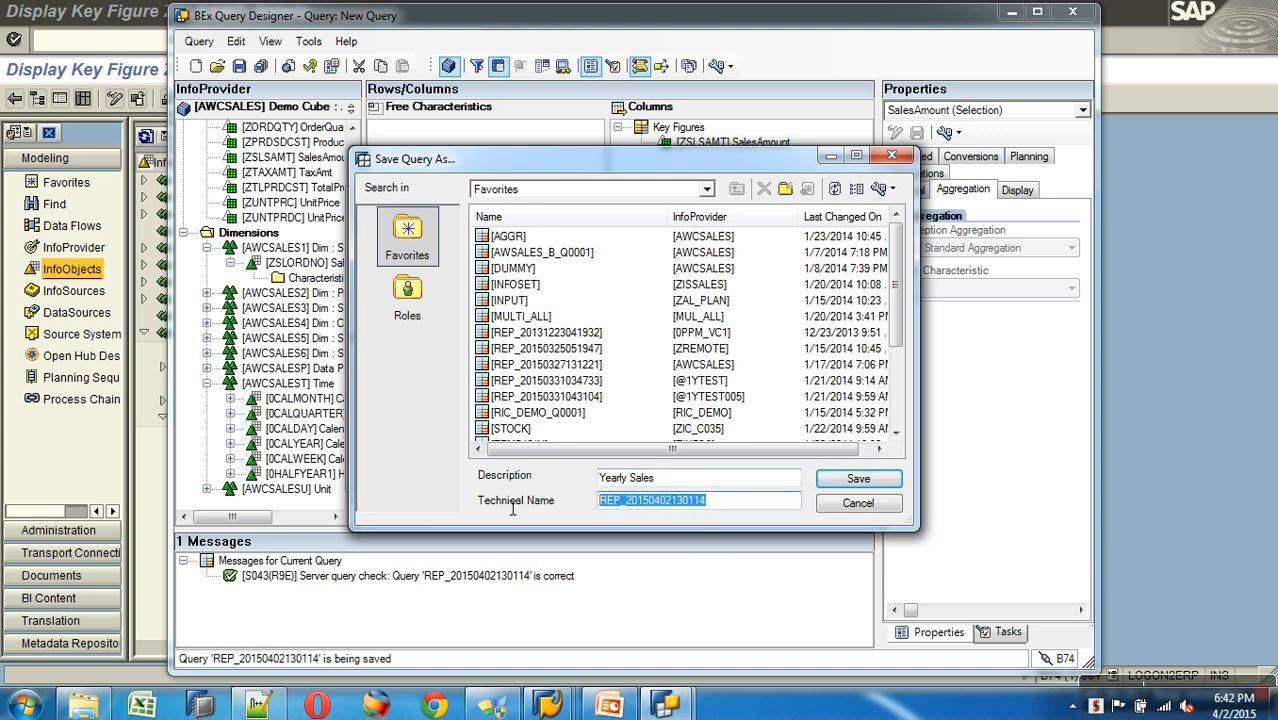
text(AWSALES)
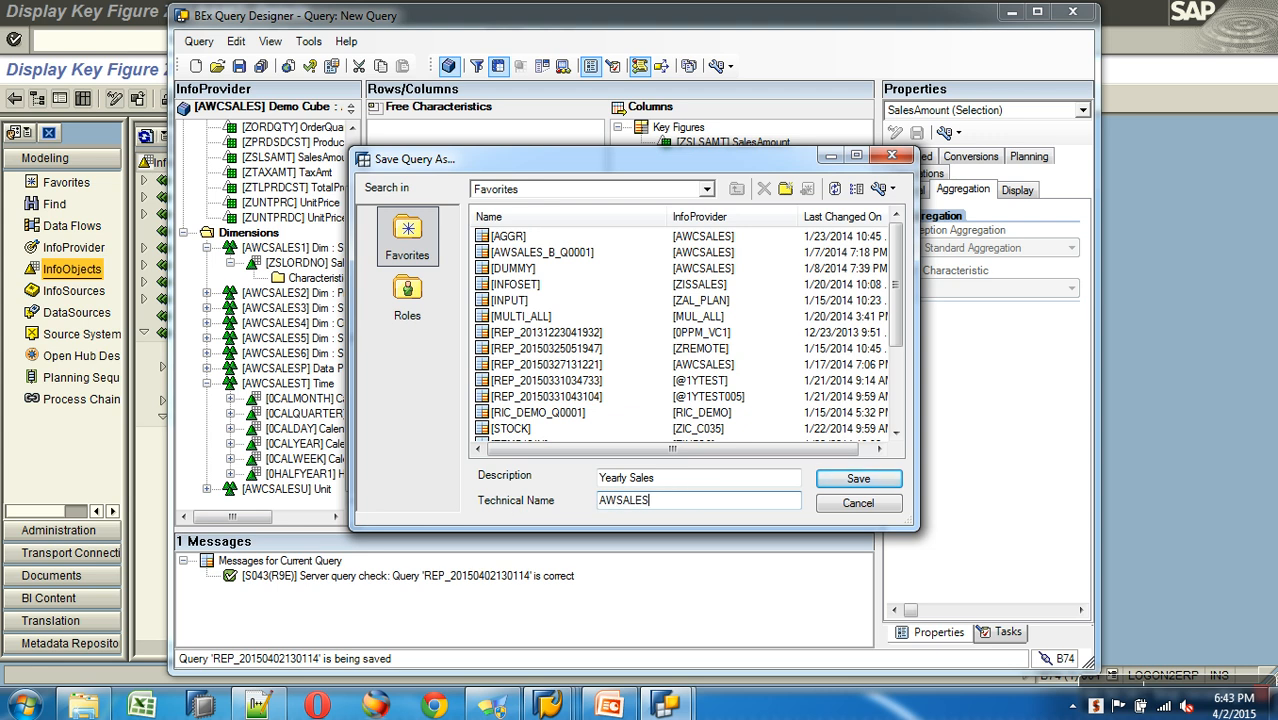
text(_B_Q0001)
drag(700, 502, 507, 503)
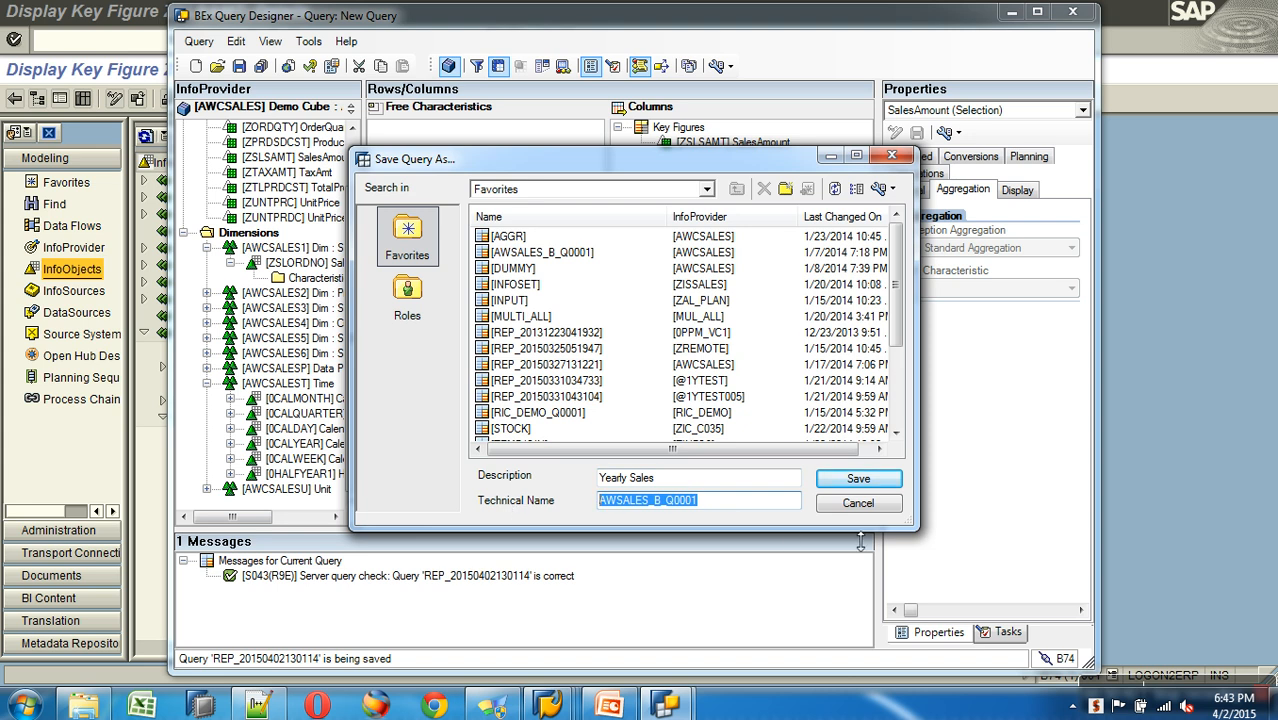
click(862, 481)
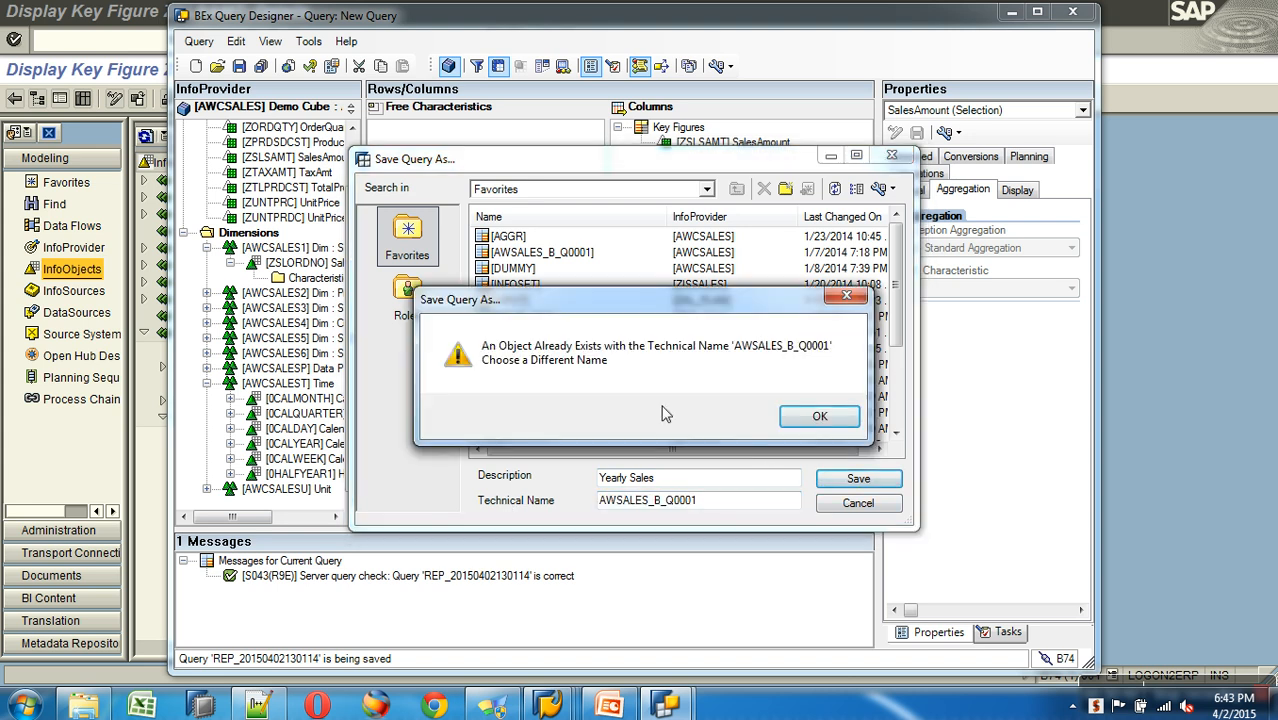
Change the query's technical name to AWSALES_B_Q0005 and save the query.
click(815, 415)
click(733, 510)
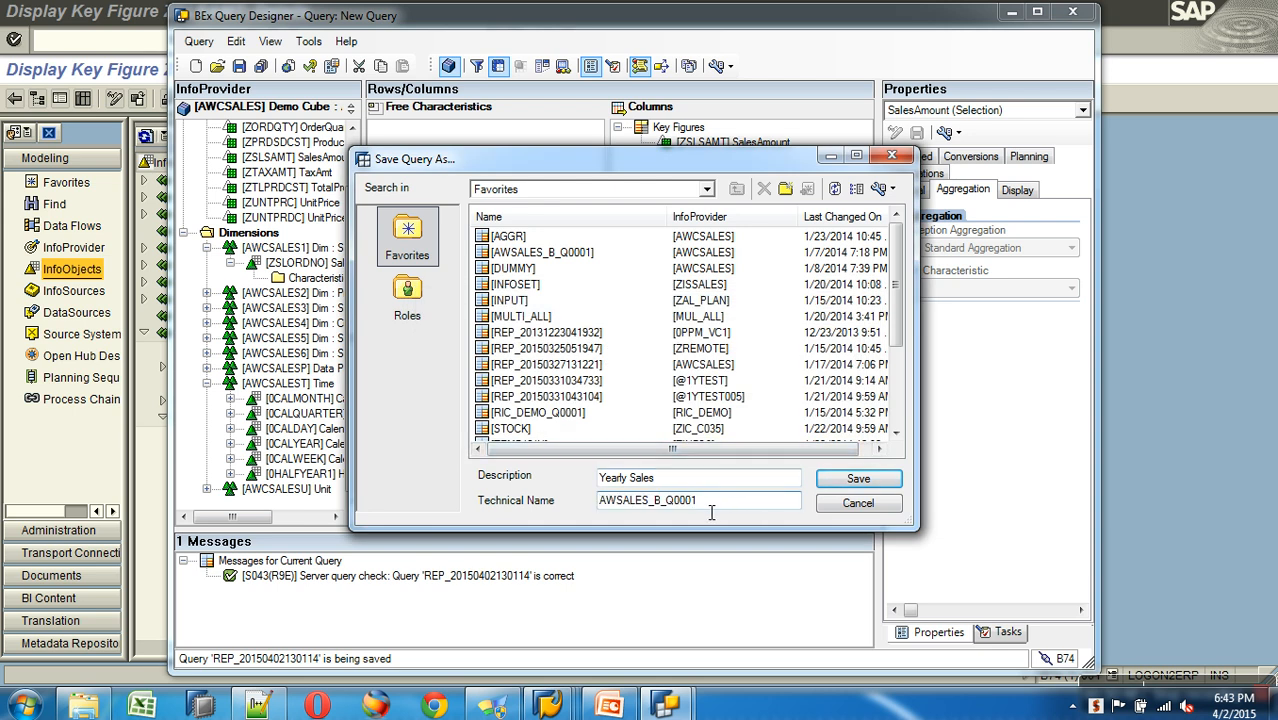
key(BackSpace)
text(5)
double_click(682, 508)
click(857, 479)
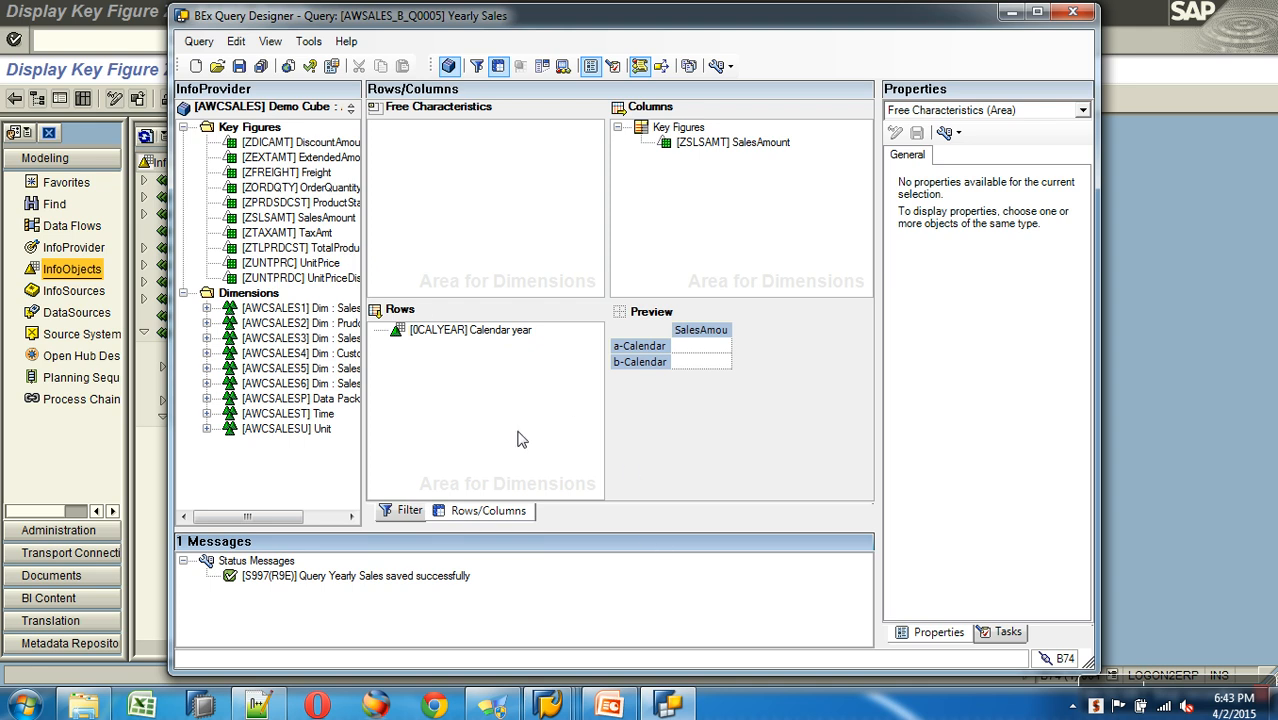
Execute the query on the web and check the technical name in the general properties of the Yearly Sales query.
click(288, 66)
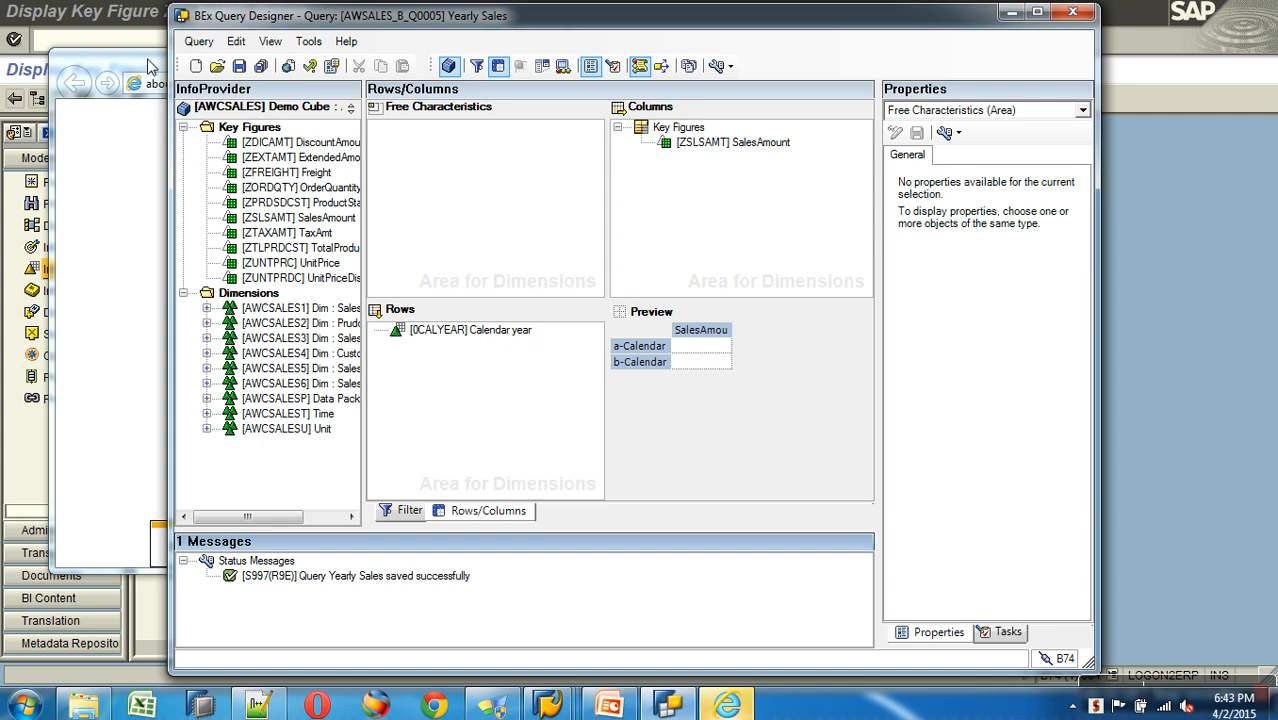
click(1082, 110)
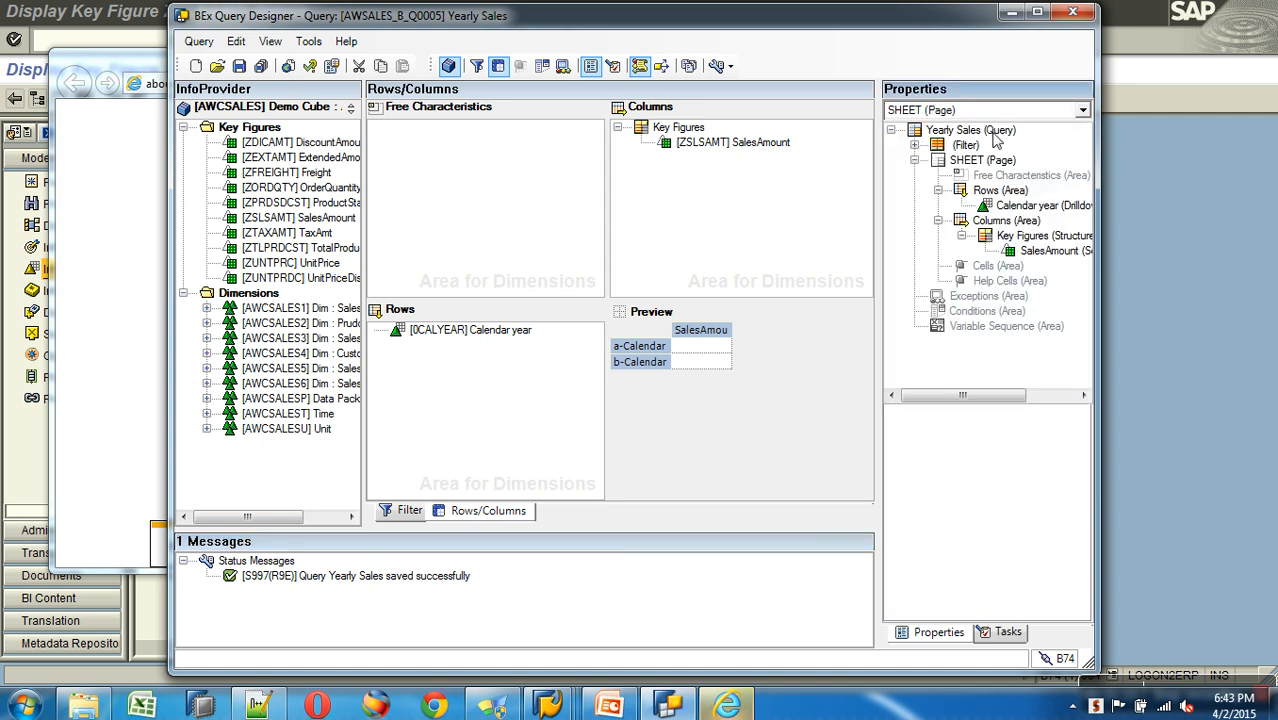
click(990, 138)
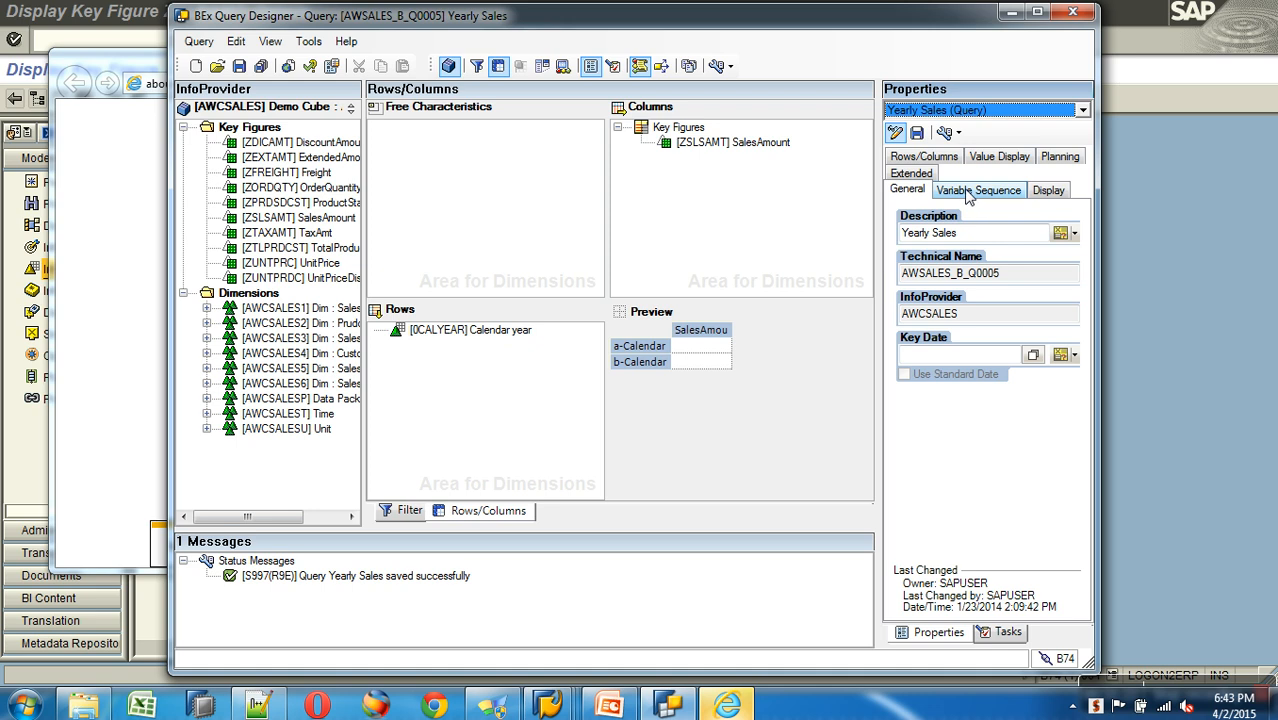
double_click(1024, 275)
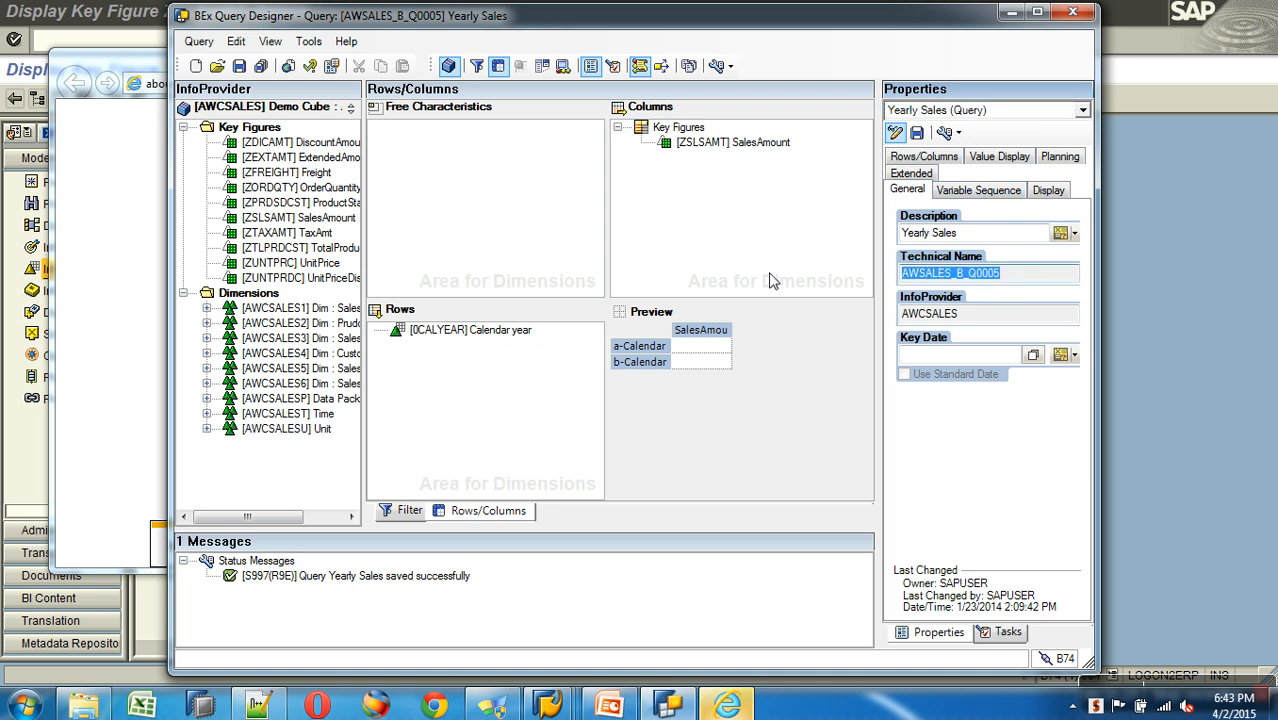
Switch to Internet Explorer and try to open the suggested ravana.lanka.com:50000 portal address.
click(737, 706)
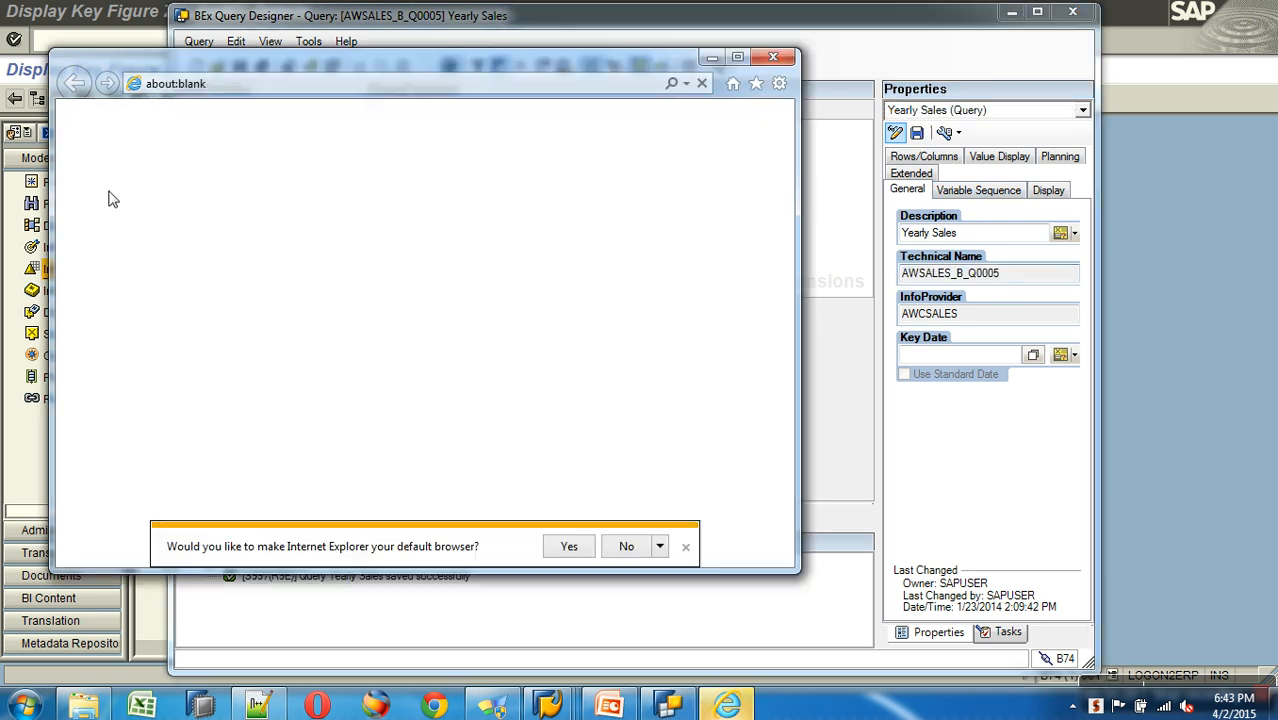
click(178, 86)
text(HT)
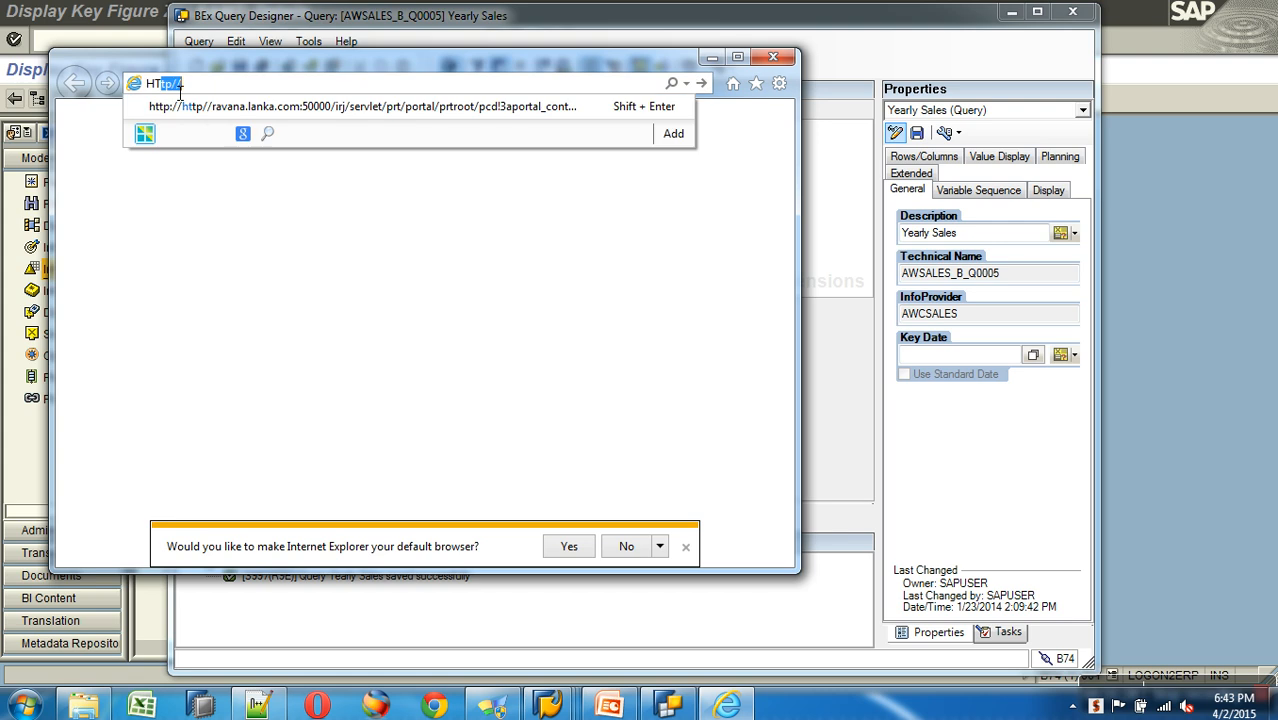
click(251, 104)
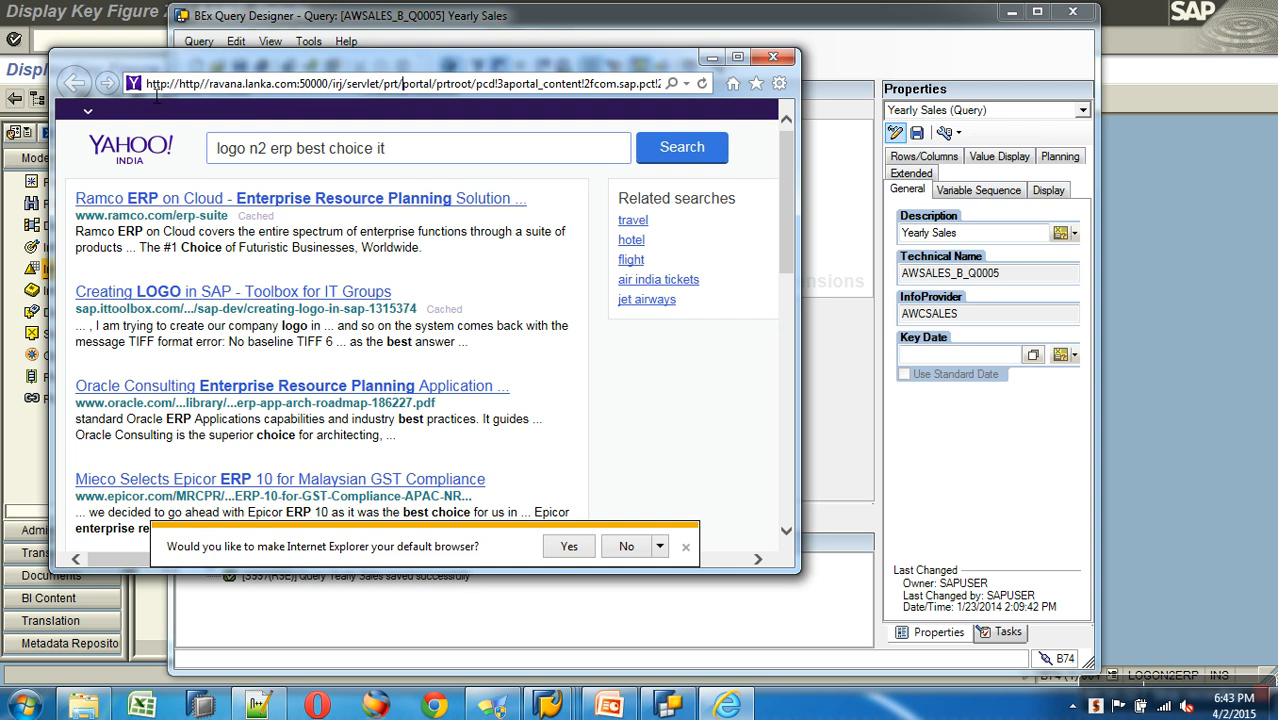
key(Return)
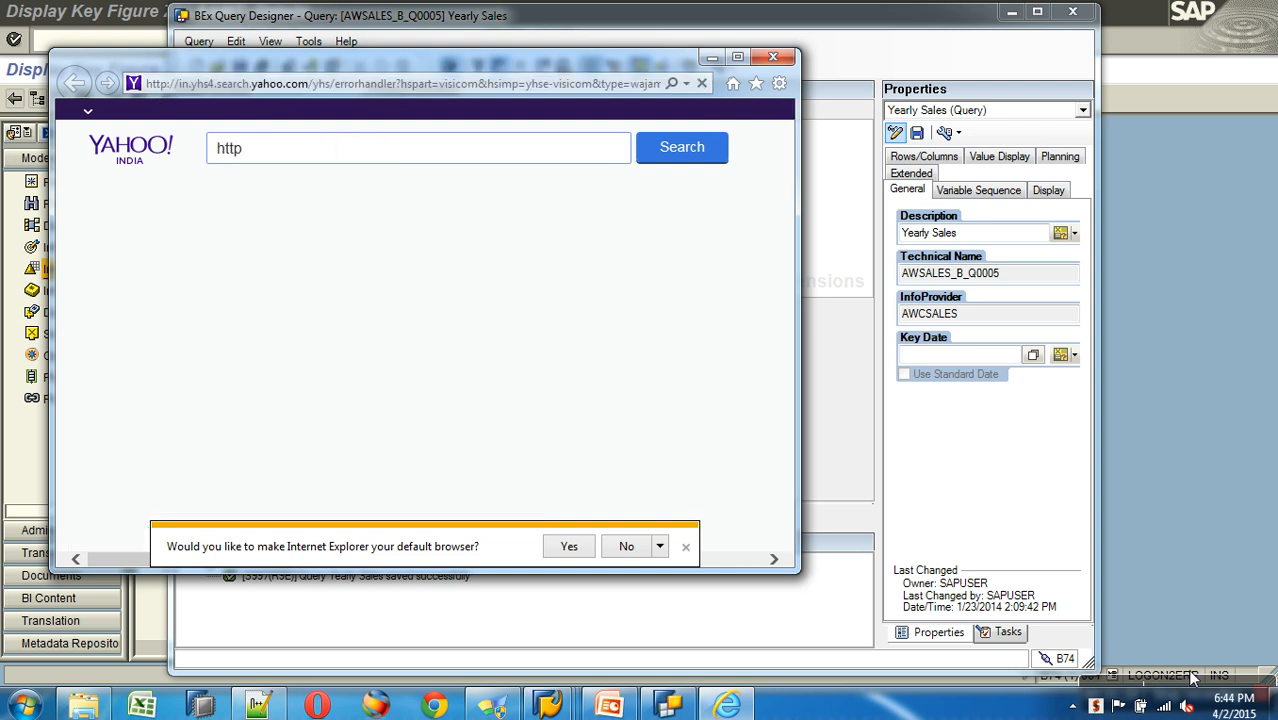